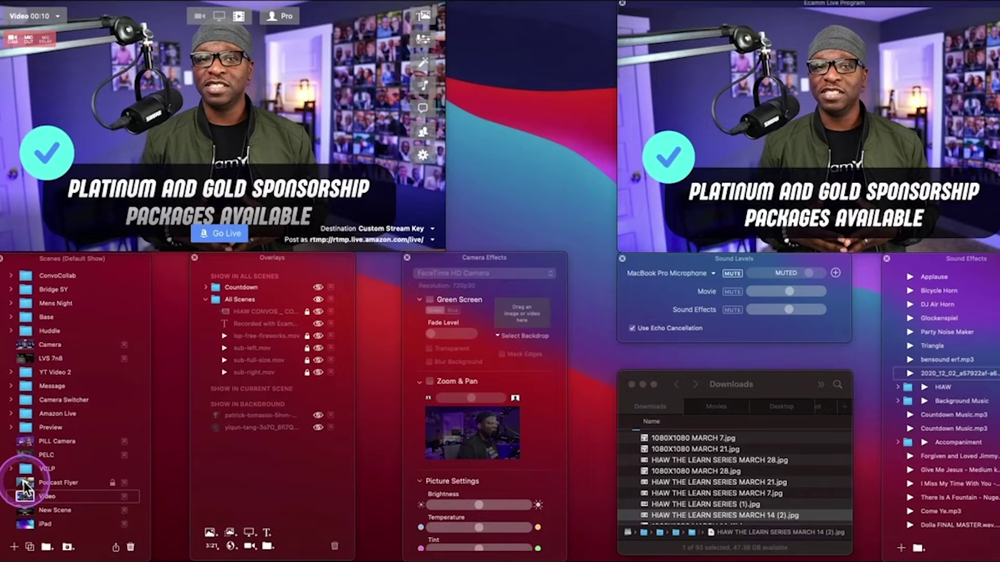
Put the live Video scene on air in Ecamm Live, replacing the Podcast Flyer
{"action": "left_click", "coordinate": [24, 497]}
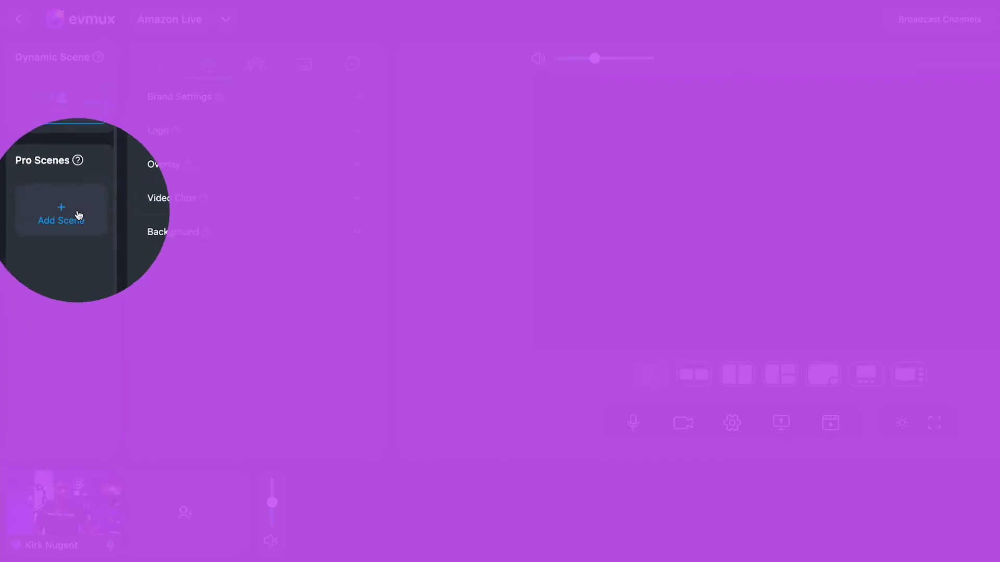
Read and dismiss the Pro Scenes explanation, then start adding a new scene
{"action": "left_click", "coordinate": [77, 161]}
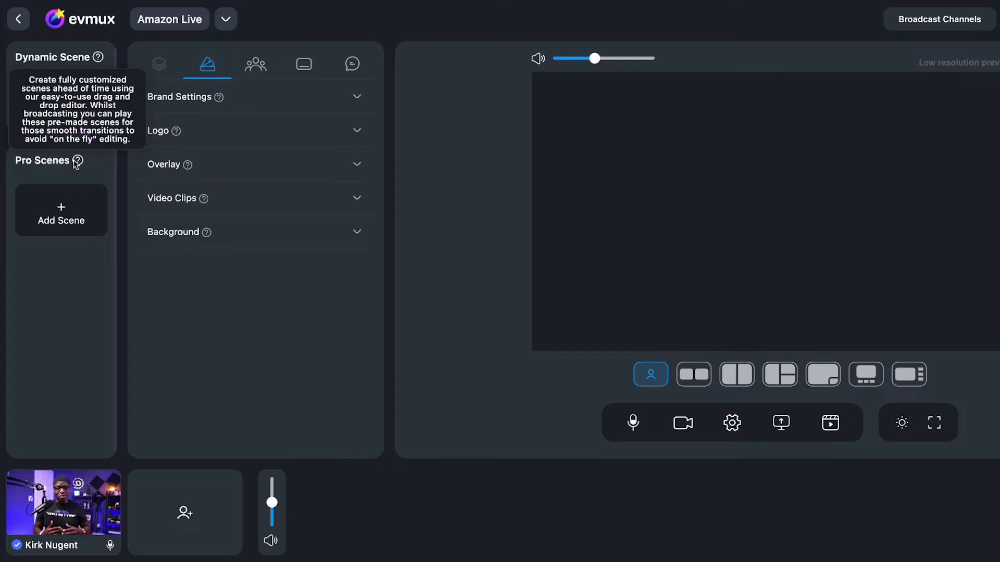
{"action": "left_click", "coordinate": [80, 176]}
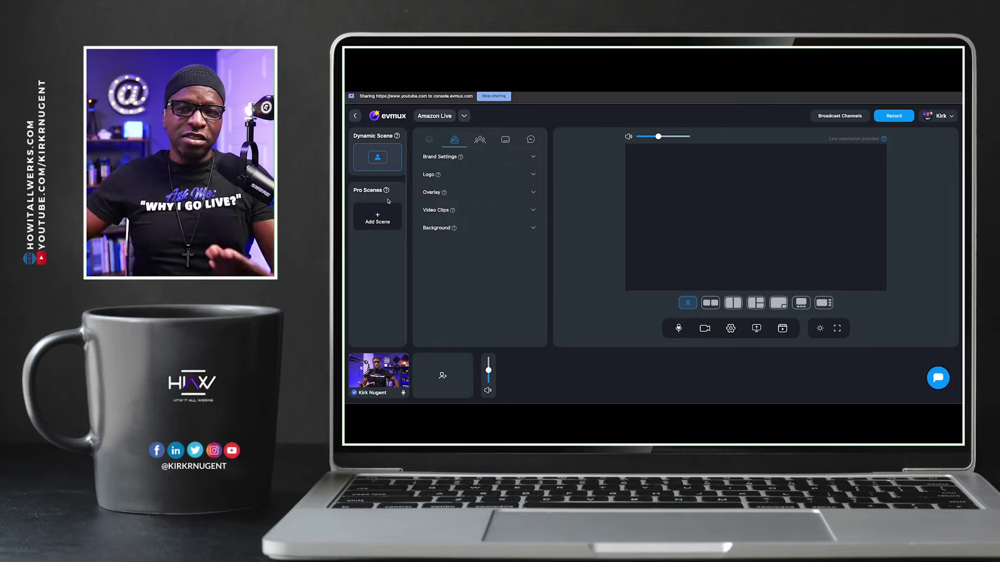
{"action": "left_click", "coordinate": [378, 217]}
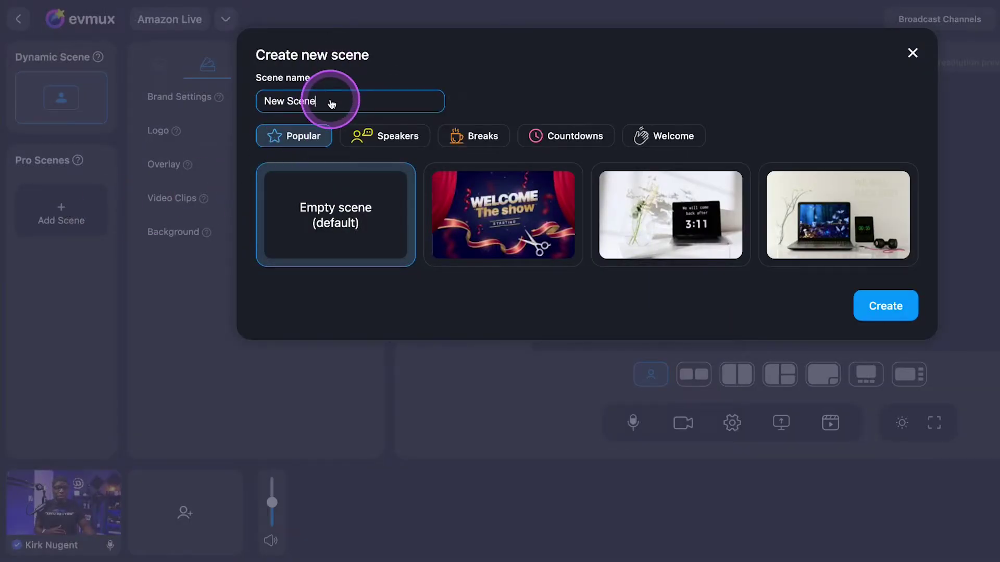
Replace the default scene name with 'Example'
{"action": "triple_click", "coordinate": [330, 103]}
{"action": "type", "text": "we"}
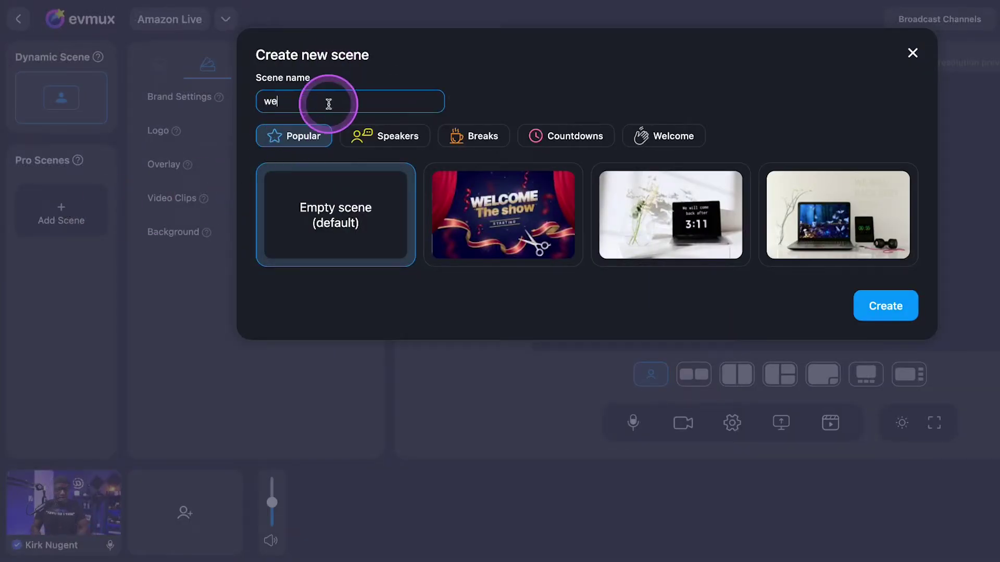
{"action": "key", "text": "BackSpace"}
{"action": "type", "text": "Exampl"}
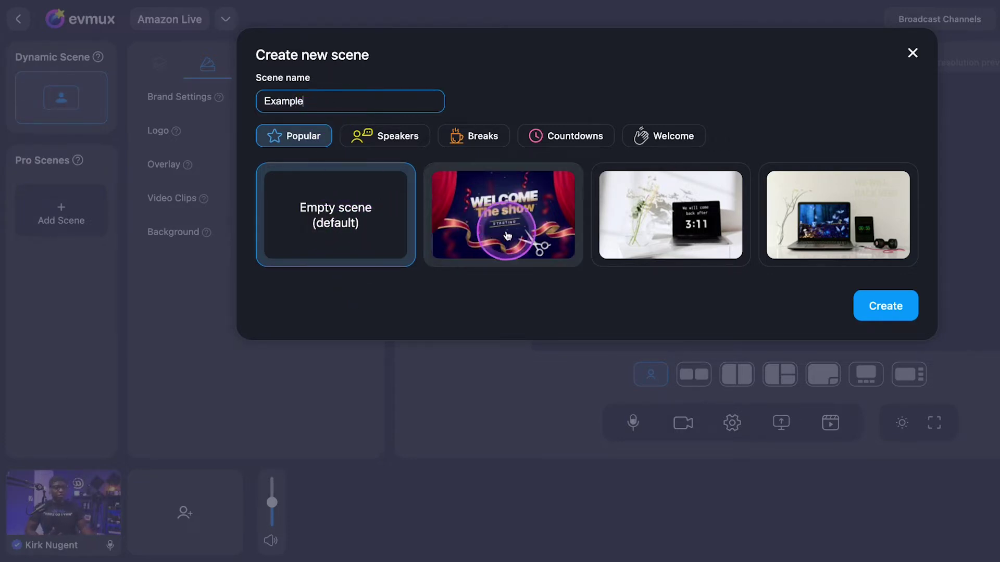
Browse the Speakers, Breaks, Countdowns and Welcome scene templates
{"action": "left_click", "coordinate": [377, 142]}
{"action": "scroll", "coordinate": [500, 292], "scroll_direction": "down", "scroll_amount": 3}
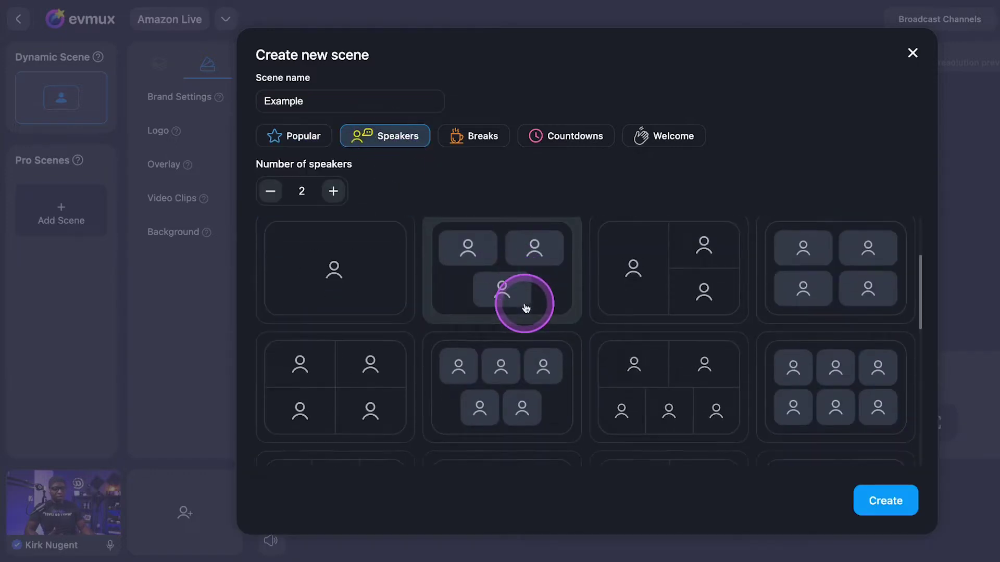
{"action": "scroll", "coordinate": [524, 306], "scroll_direction": "up", "scroll_amount": 3}
{"action": "scroll", "coordinate": [525, 306], "scroll_direction": "down", "scroll_amount": 8}
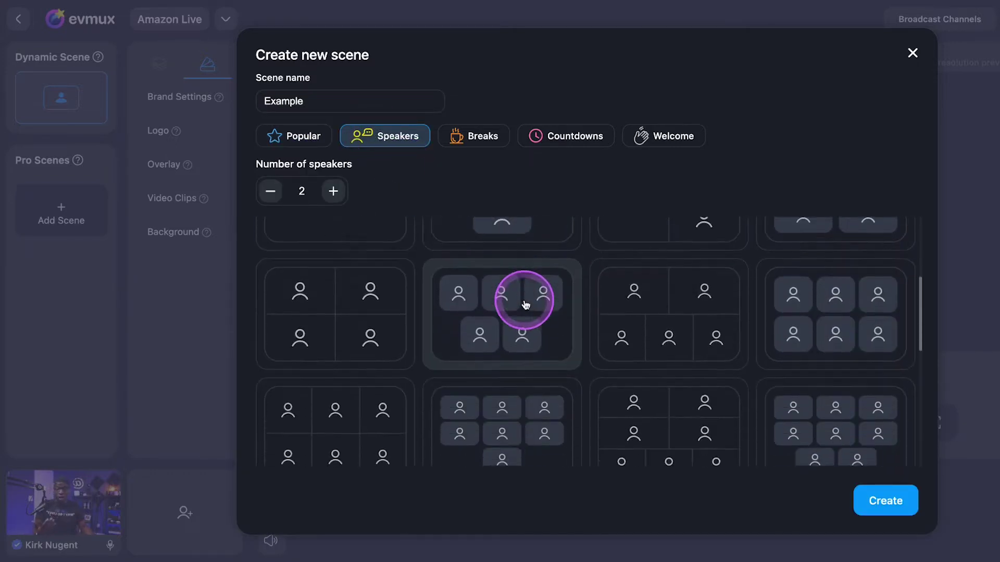
{"action": "scroll", "coordinate": [525, 304], "scroll_direction": "down", "scroll_amount": 2}
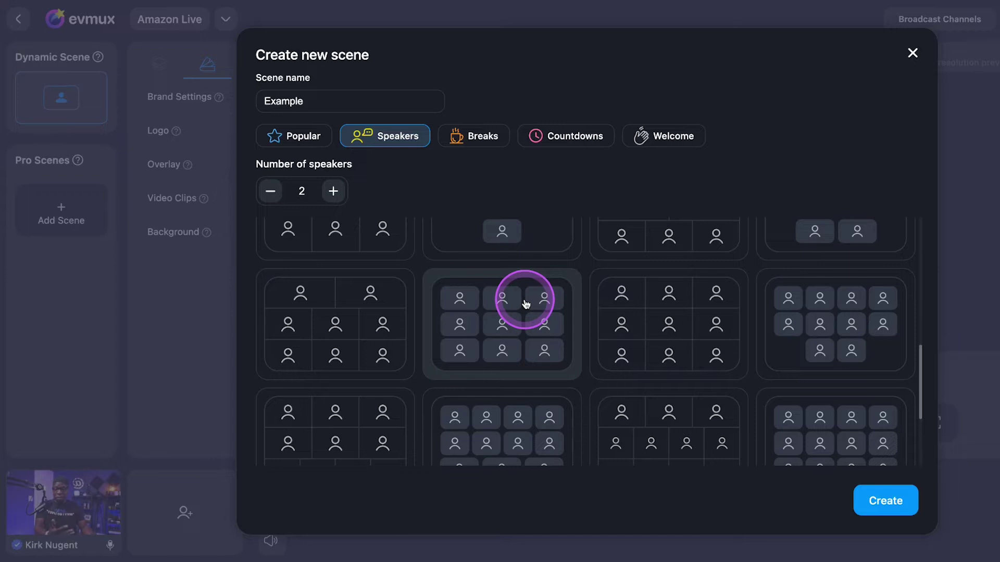
{"action": "scroll", "coordinate": [527, 307], "scroll_direction": "down", "scroll_amount": 3}
{"action": "scroll", "coordinate": [537, 312], "scroll_direction": "up", "scroll_amount": 4}
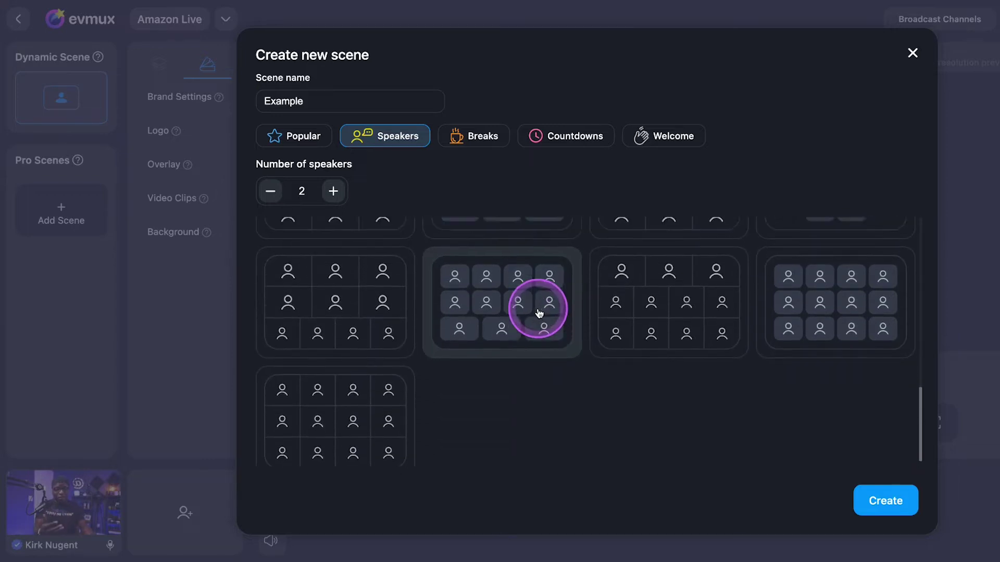
{"action": "scroll", "coordinate": [538, 309], "scroll_direction": "up", "scroll_amount": 3}
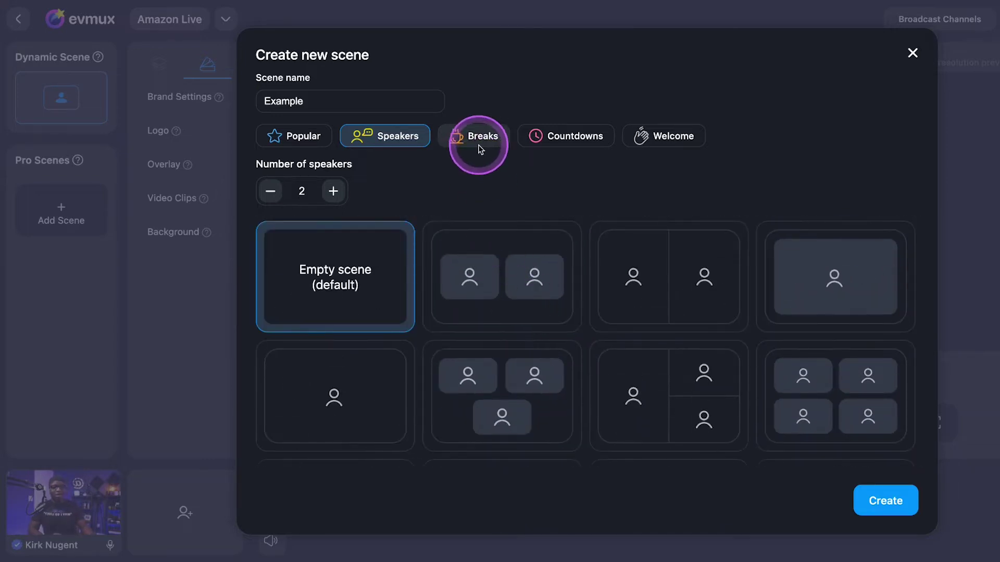
{"action": "left_click", "coordinate": [476, 144]}
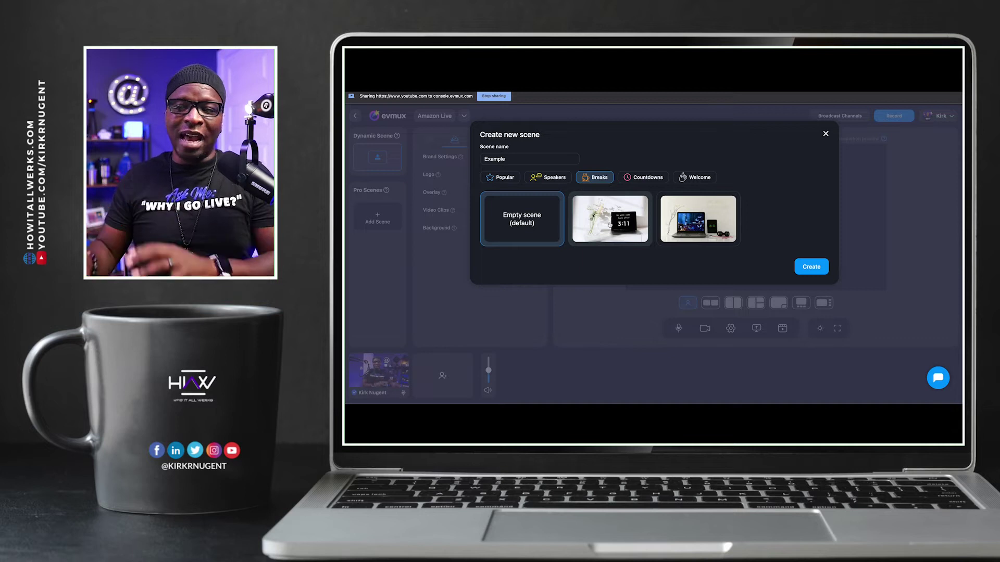
{"action": "left_click", "coordinate": [646, 177]}
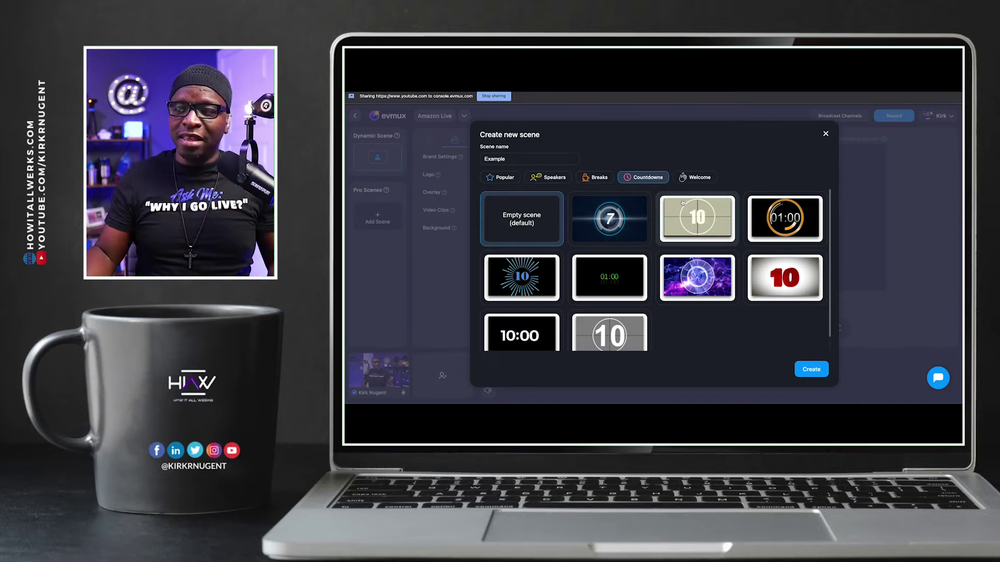
{"action": "left_click", "coordinate": [700, 177]}
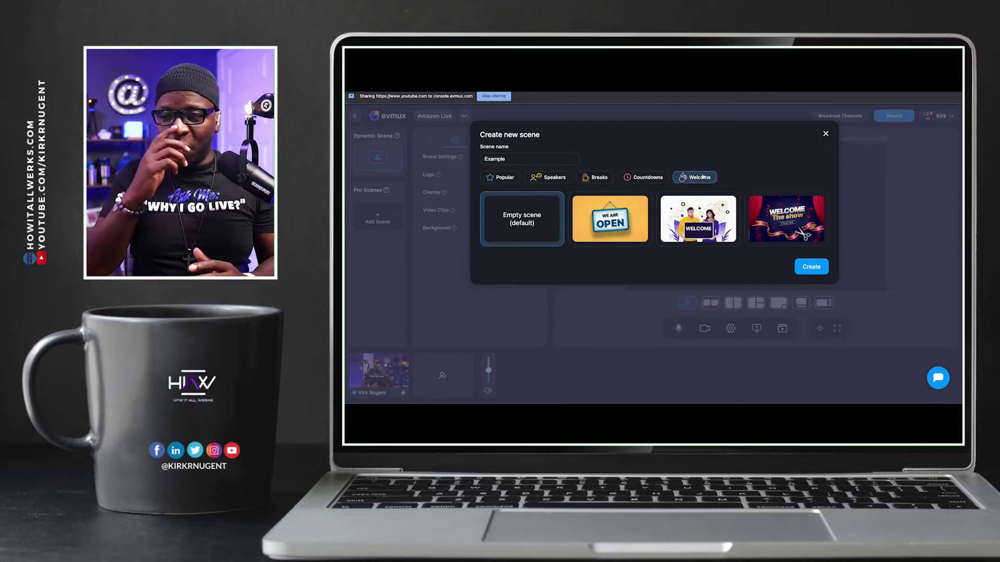
{"action": "left_click", "coordinate": [501, 177]}
Choose the Empty scene template under Popular and create the scene
{"action": "left_click", "coordinate": [535, 204]}
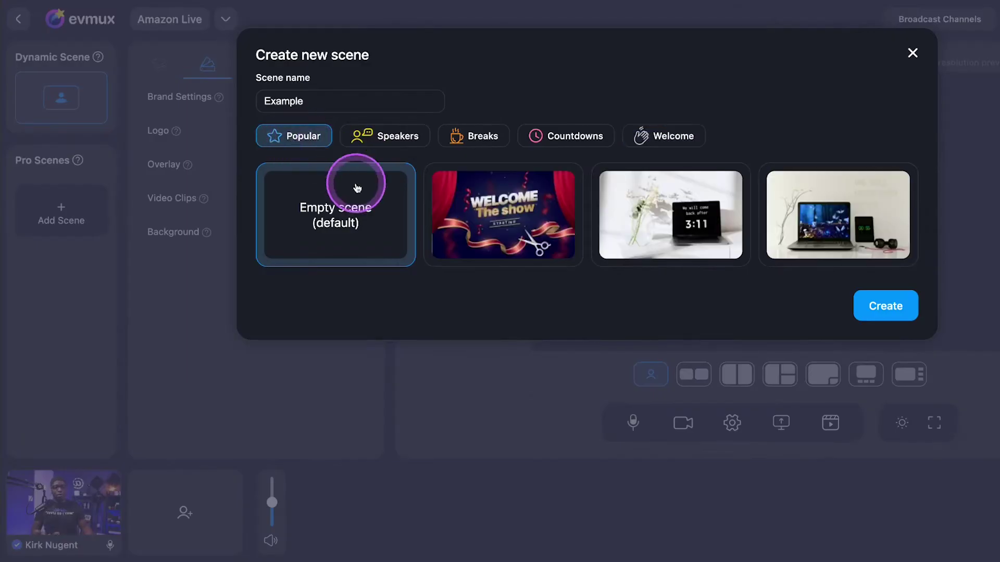
{"action": "left_click", "coordinate": [331, 213]}
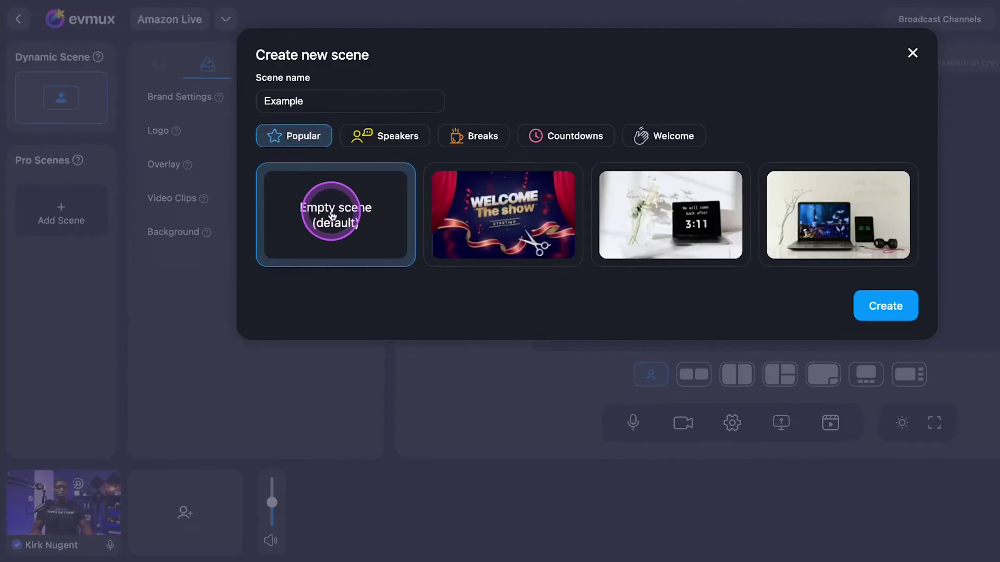
{"action": "left_click", "coordinate": [878, 308]}
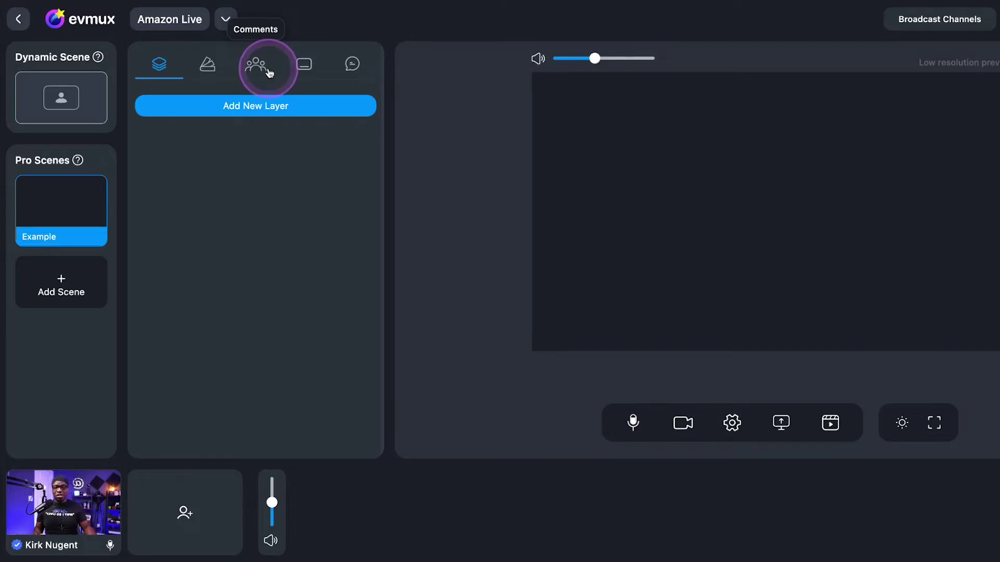
{"action": "left_click", "coordinate": [304, 64]}
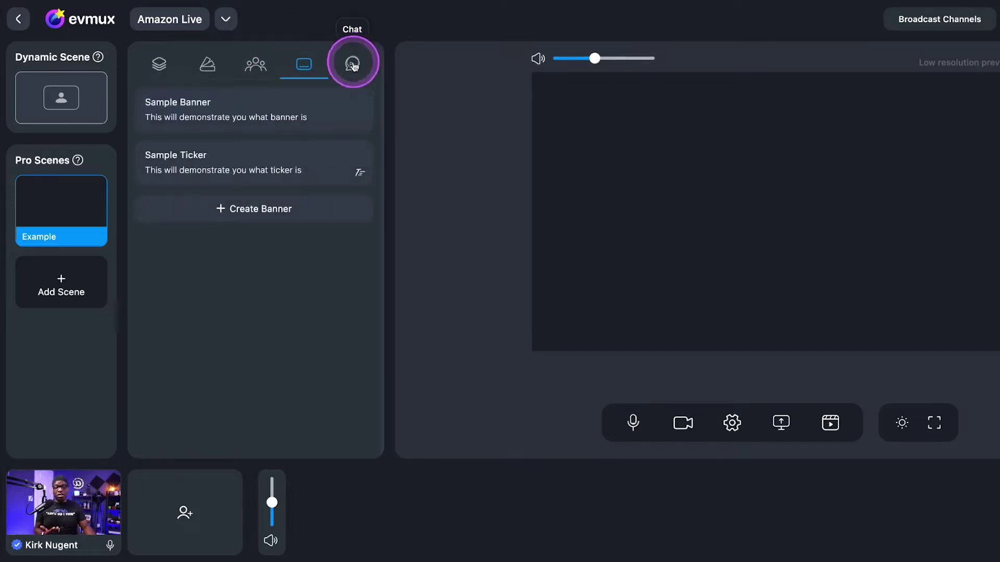
{"action": "left_click", "coordinate": [359, 65]}
{"action": "left_click", "coordinate": [253, 66]}
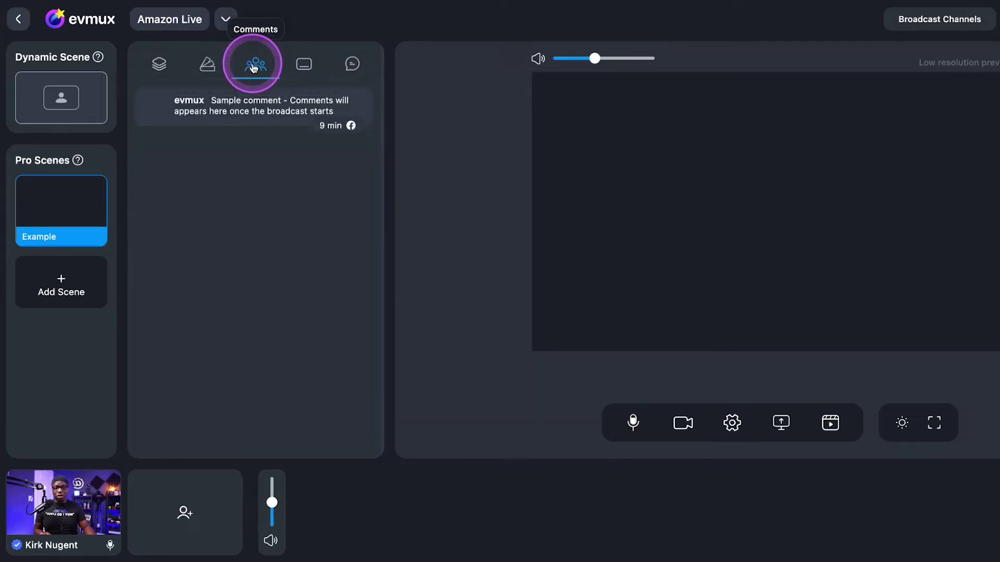
{"action": "left_click", "coordinate": [207, 69]}
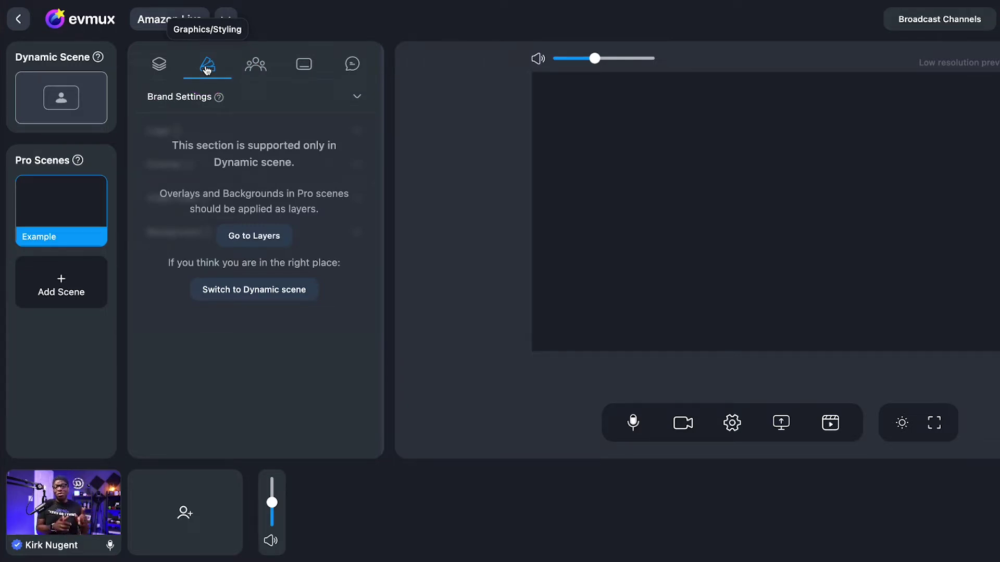
{"action": "left_click", "coordinate": [159, 68]}
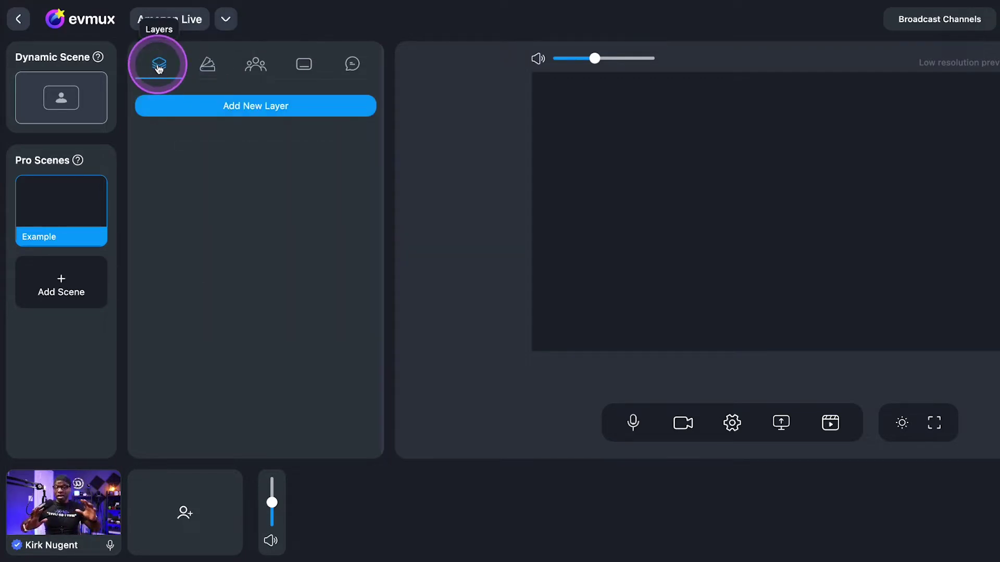
Start a new layer in the Example scene from the uploaded Media Files library
{"action": "left_click", "coordinate": [238, 116]}
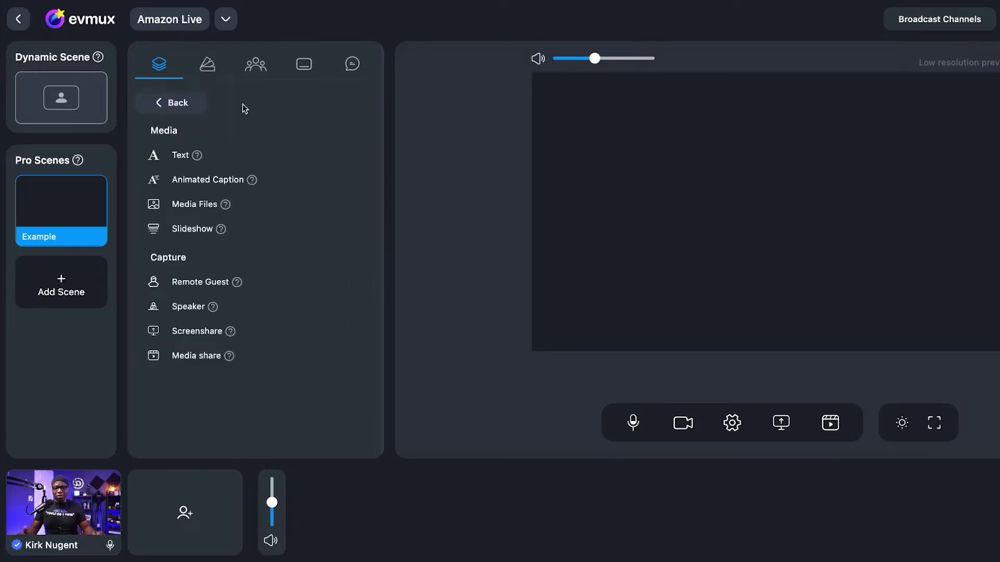
{"action": "left_click", "coordinate": [177, 155]}
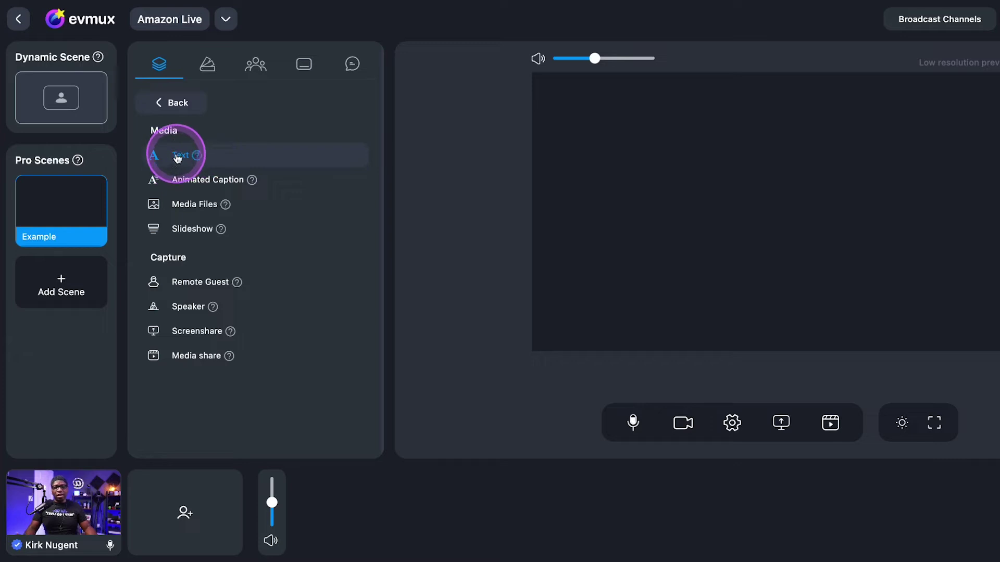
{"action": "left_click", "coordinate": [207, 202]}
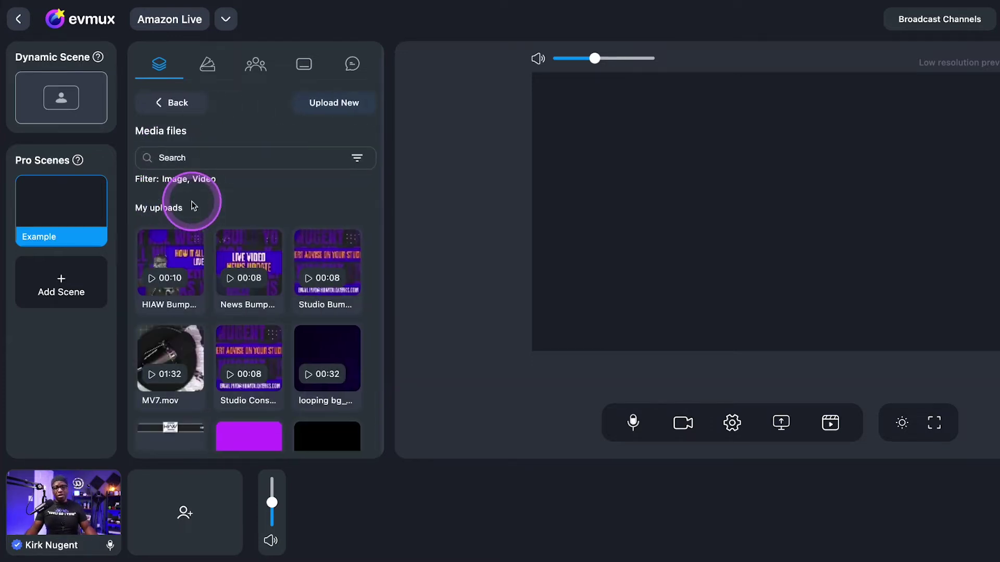
{"action": "left_click", "coordinate": [253, 206]}
Add Background 1.png from the media library as the scene's first layer
{"action": "scroll", "coordinate": [274, 206], "scroll_direction": "down", "scroll_amount": 4}
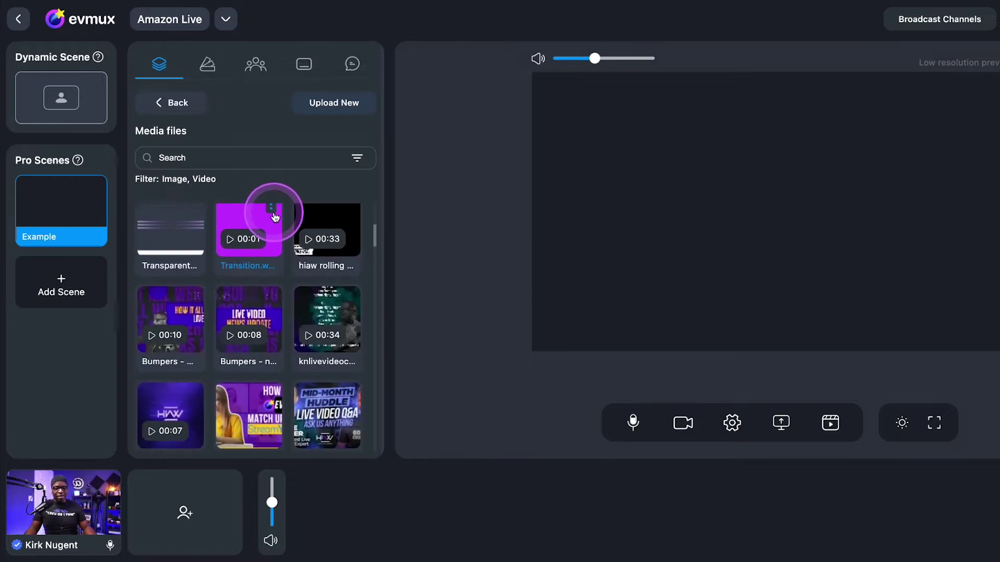
{"action": "scroll", "coordinate": [294, 244], "scroll_direction": "down", "scroll_amount": 7}
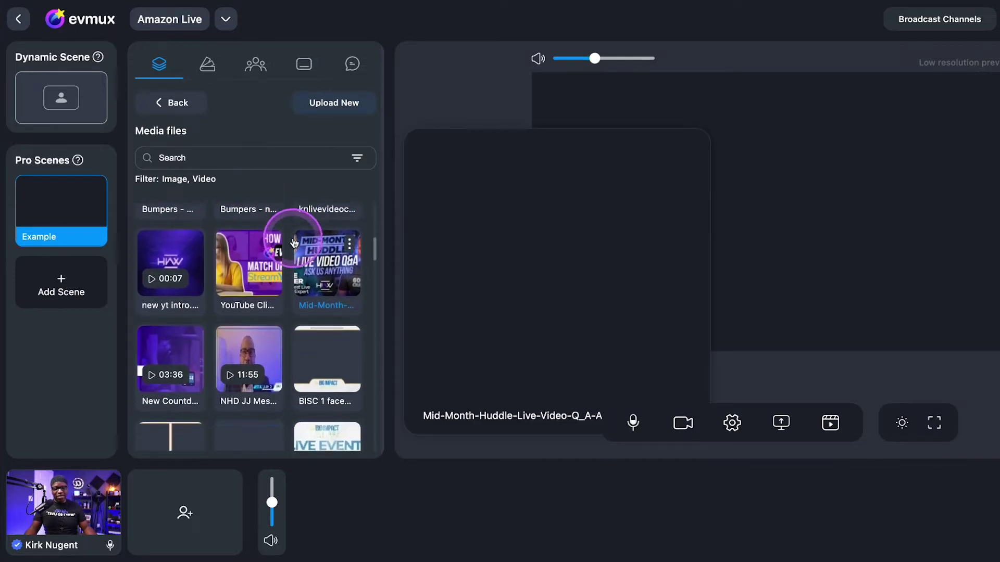
{"action": "scroll", "coordinate": [294, 243], "scroll_direction": "up", "scroll_amount": 7}
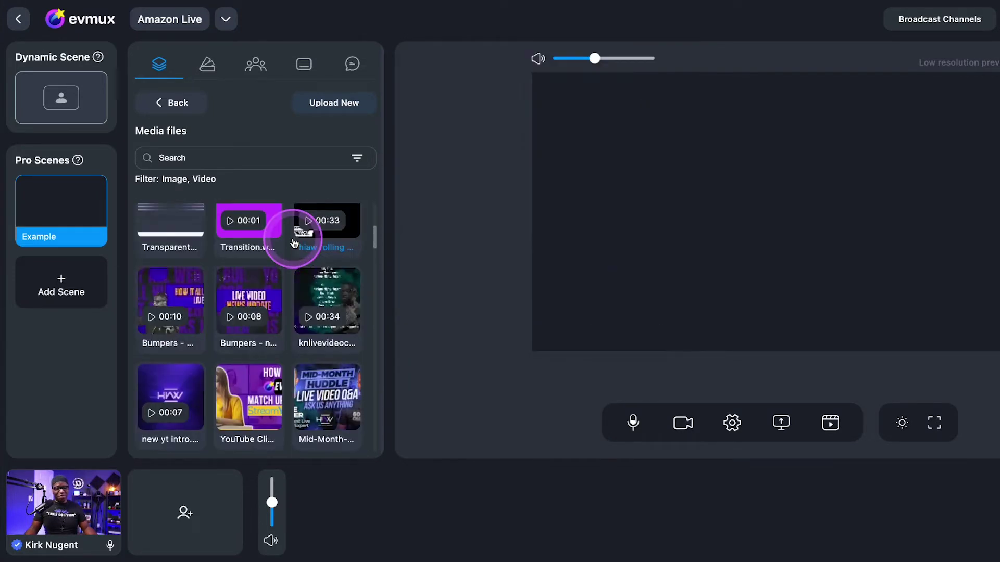
{"action": "scroll", "coordinate": [294, 243], "scroll_direction": "up", "scroll_amount": 4}
{"action": "scroll", "coordinate": [295, 243], "scroll_direction": "down", "scroll_amount": 10}
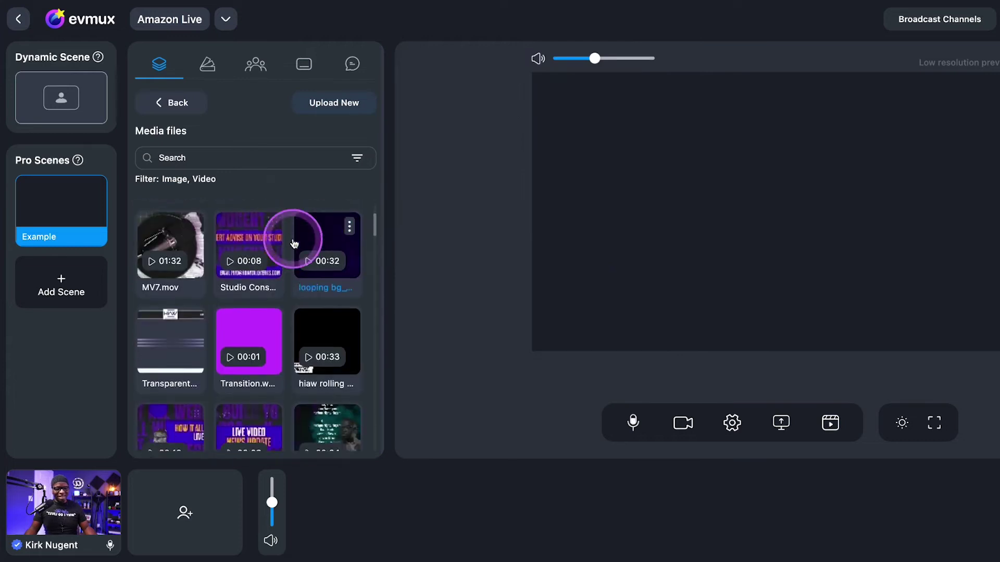
{"action": "scroll", "coordinate": [295, 243], "scroll_direction": "down", "scroll_amount": 12}
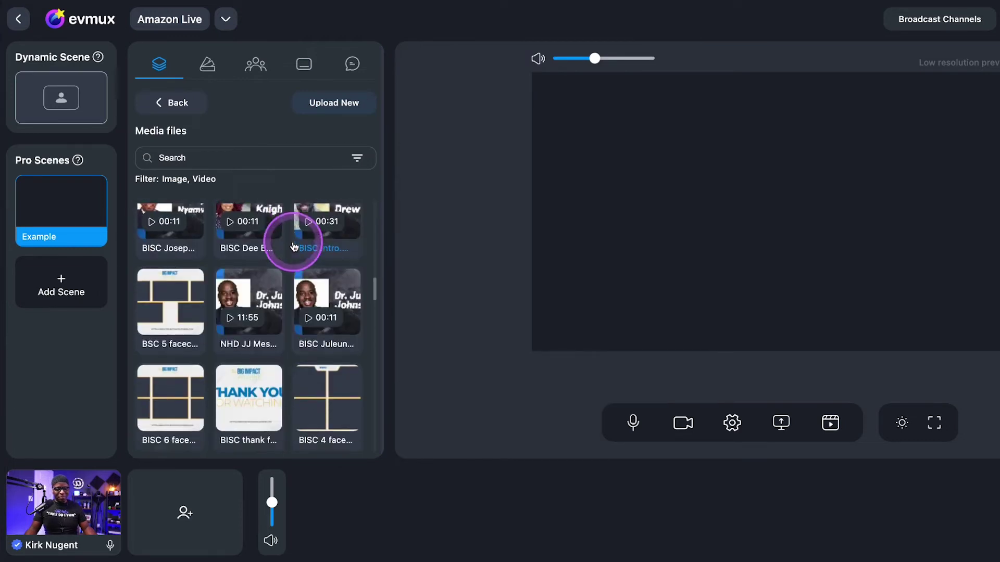
{"action": "mouse_move", "coordinate": [284, 250]}
{"action": "scroll", "coordinate": [287, 250], "scroll_direction": "down", "scroll_amount": 8}
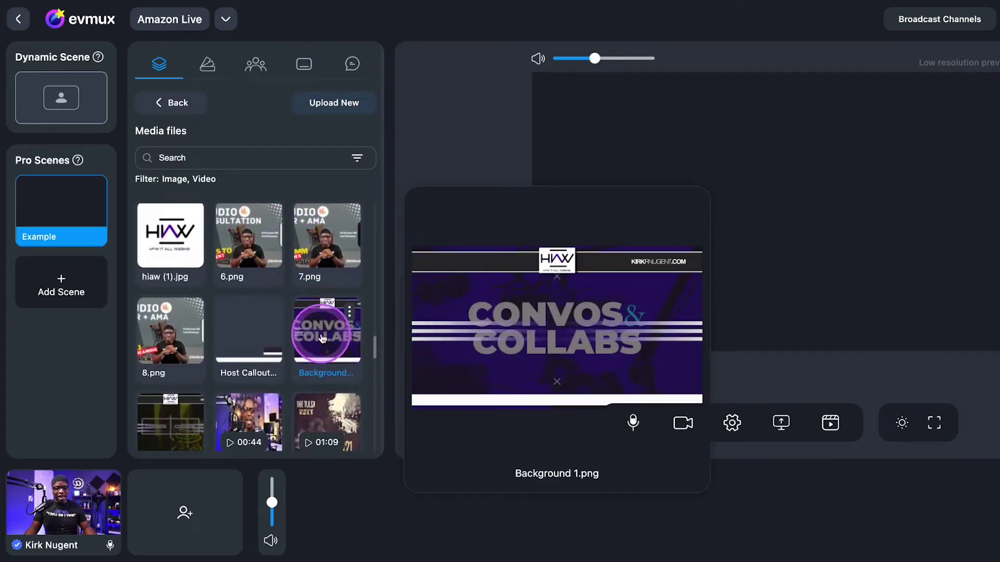
{"action": "left_click", "coordinate": [321, 338]}
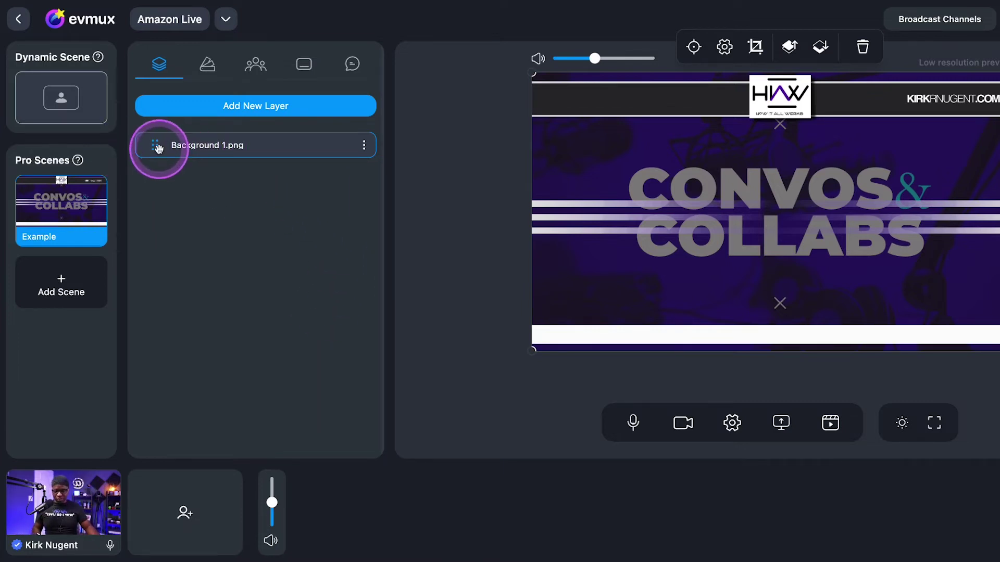
{"action": "left_click_drag", "start_coordinate": [156, 147], "coordinate": [161, 156]}
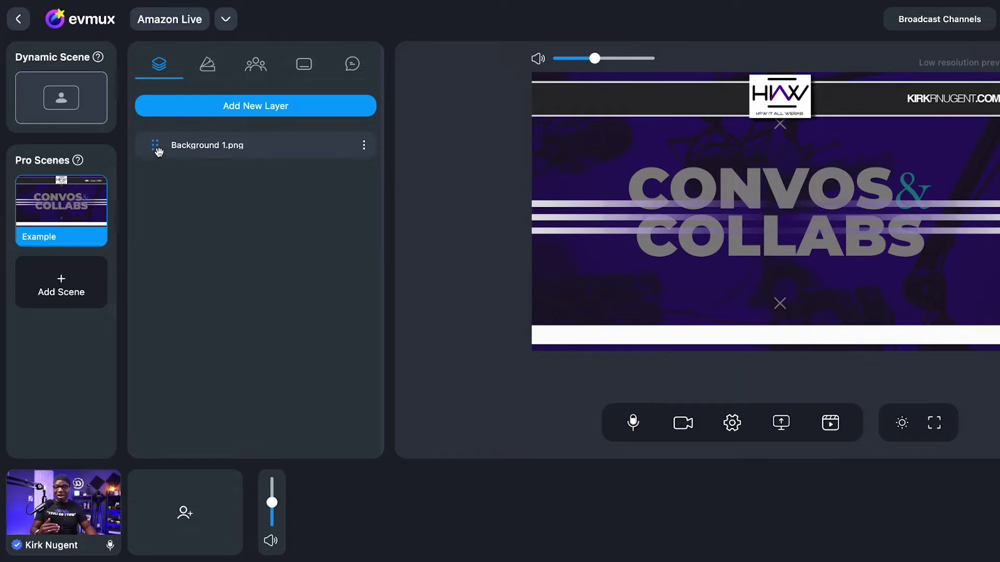
{"action": "left_click", "coordinate": [364, 148]}
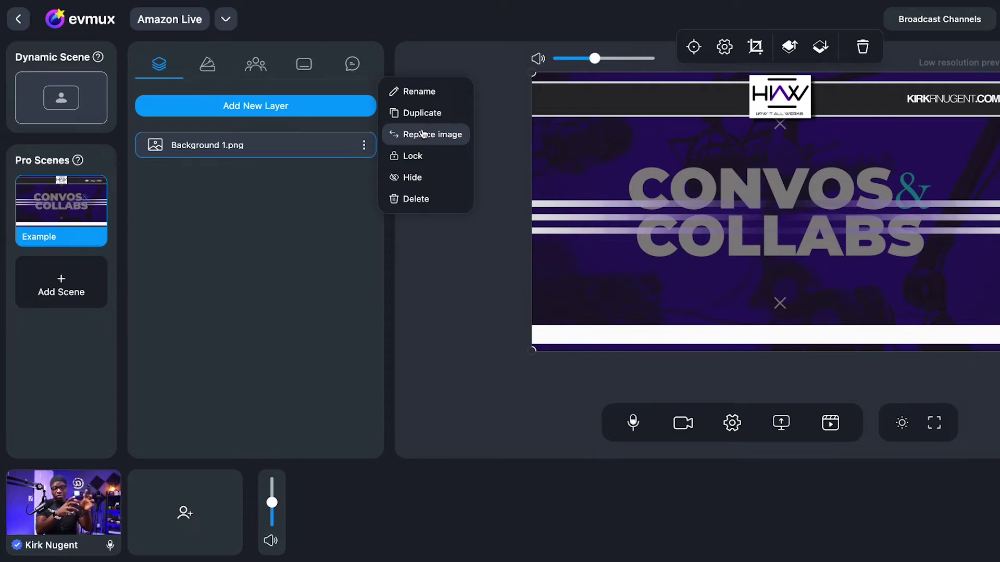
{"action": "left_click", "coordinate": [421, 115]}
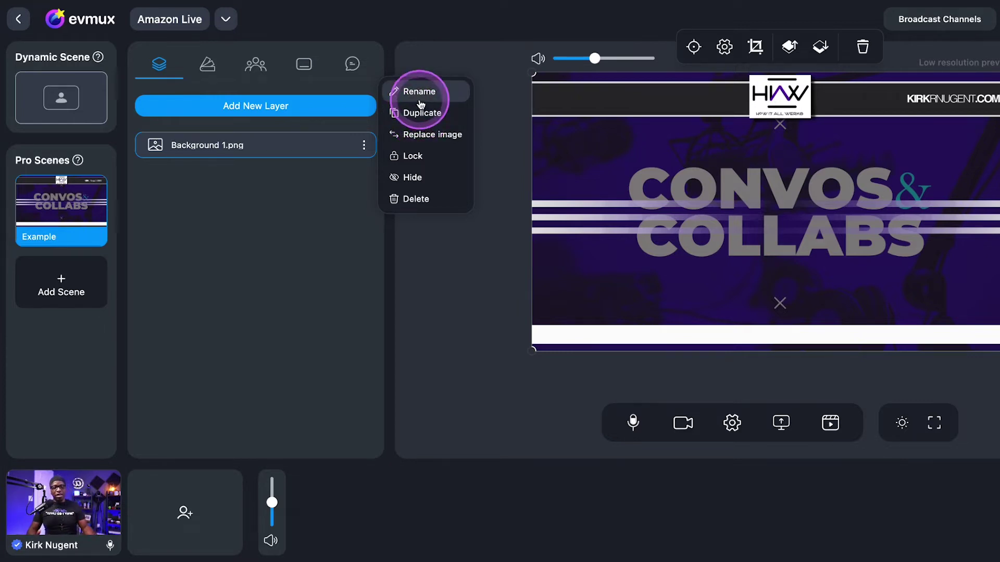
{"action": "left_click", "coordinate": [623, 185]}
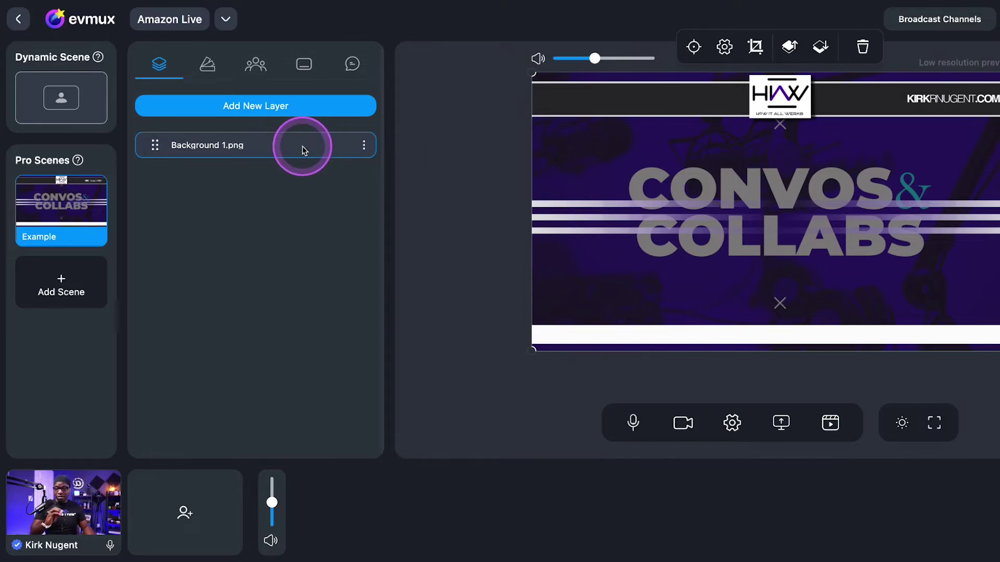
{"action": "left_click", "coordinate": [566, 98]}
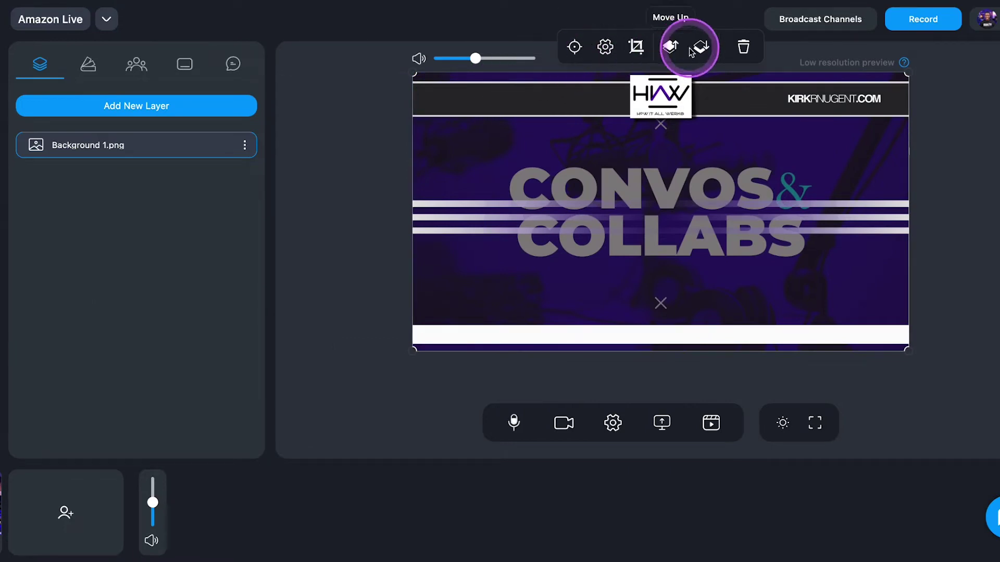
{"action": "left_click_drag", "start_coordinate": [413, 76], "coordinate": [545, 158]}
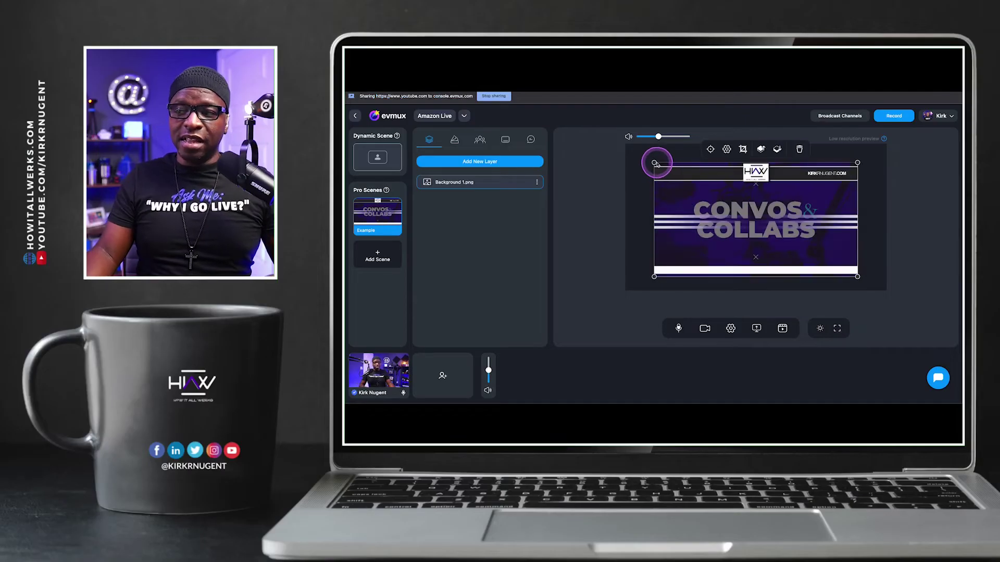
{"action": "left_click_drag", "start_coordinate": [654, 163], "coordinate": [661, 192]}
{"action": "left_click_drag", "start_coordinate": [786, 170], "coordinate": [830, 165]}
{"action": "left_click_drag", "start_coordinate": [804, 190], "coordinate": [792, 179]}
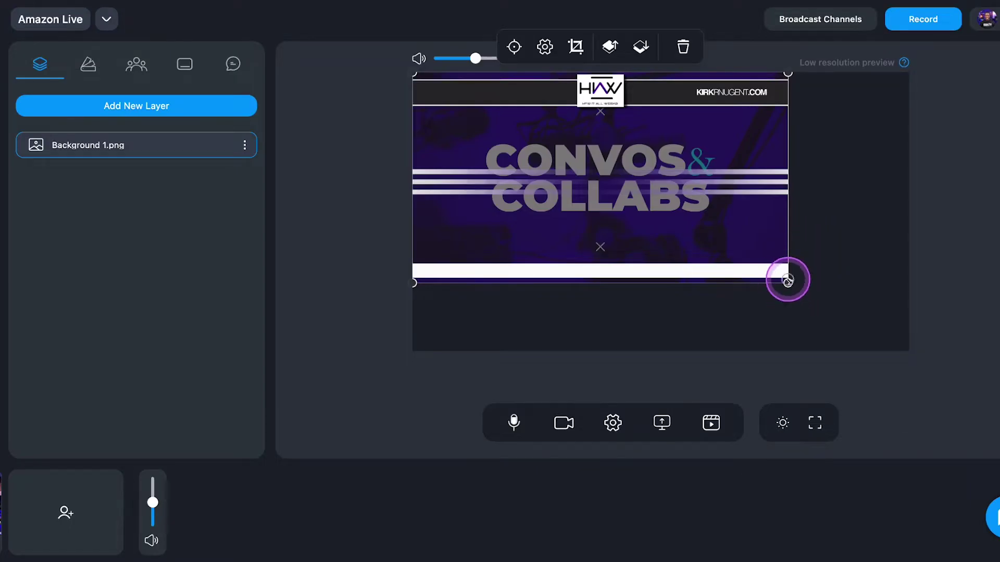
{"action": "left_click_drag", "start_coordinate": [821, 253], "coordinate": [890, 303]}
{"action": "left_click_drag", "start_coordinate": [916, 375], "coordinate": [901, 361]}
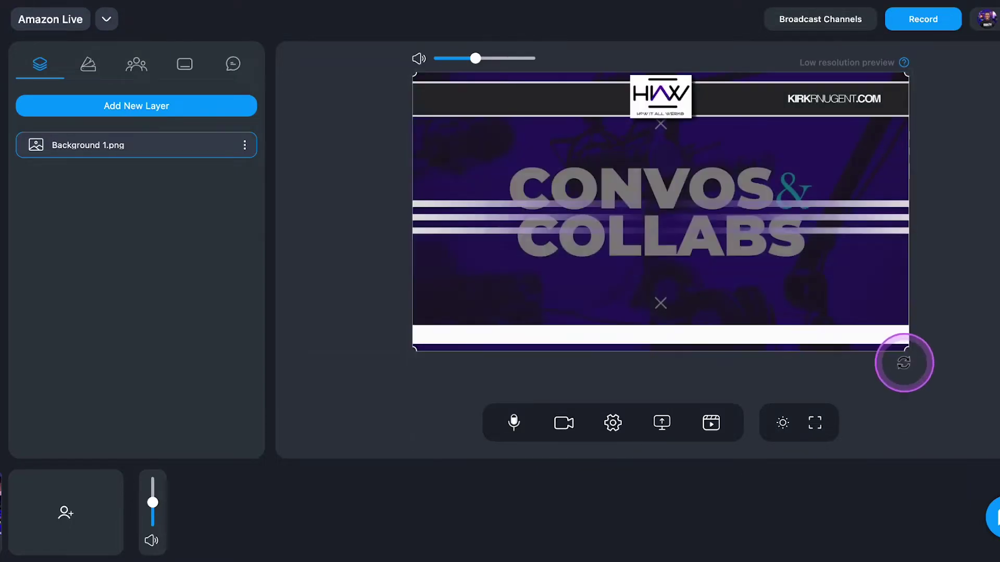
{"action": "left_click", "coordinate": [630, 135]}
{"action": "left_click", "coordinate": [573, 48]}
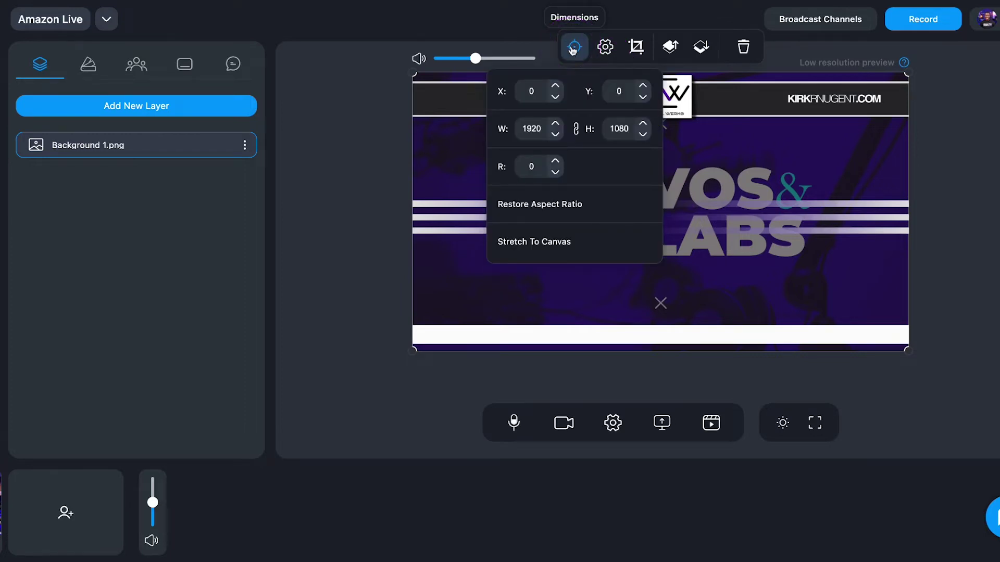
{"action": "left_click", "coordinate": [611, 48]}
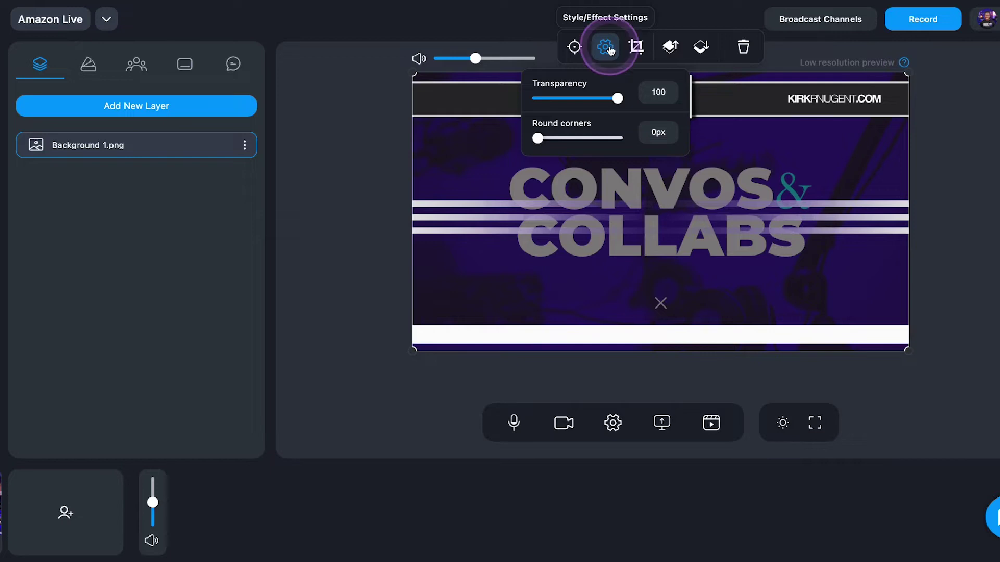
{"action": "left_click", "coordinate": [635, 48]}
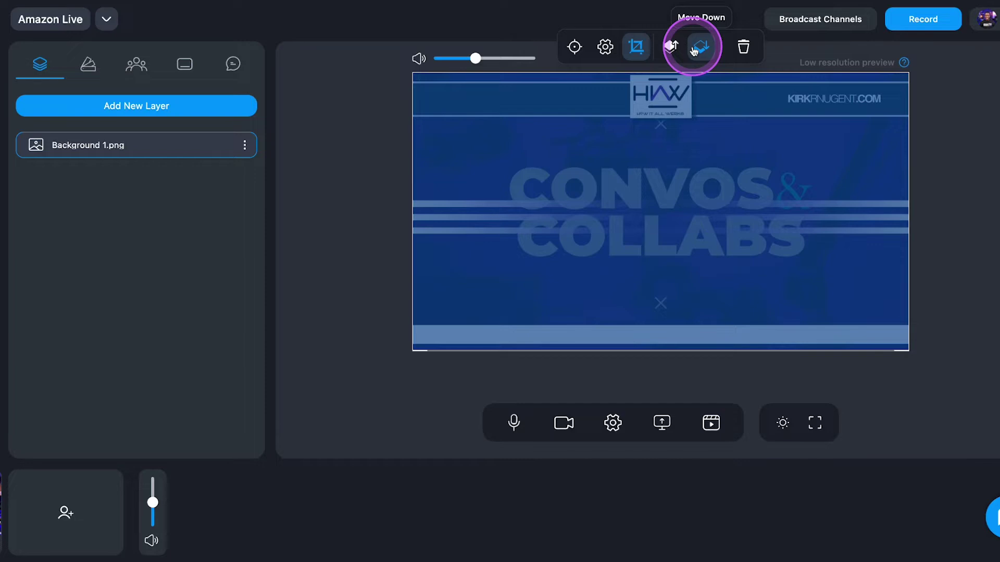
{"action": "left_click", "coordinate": [611, 50]}
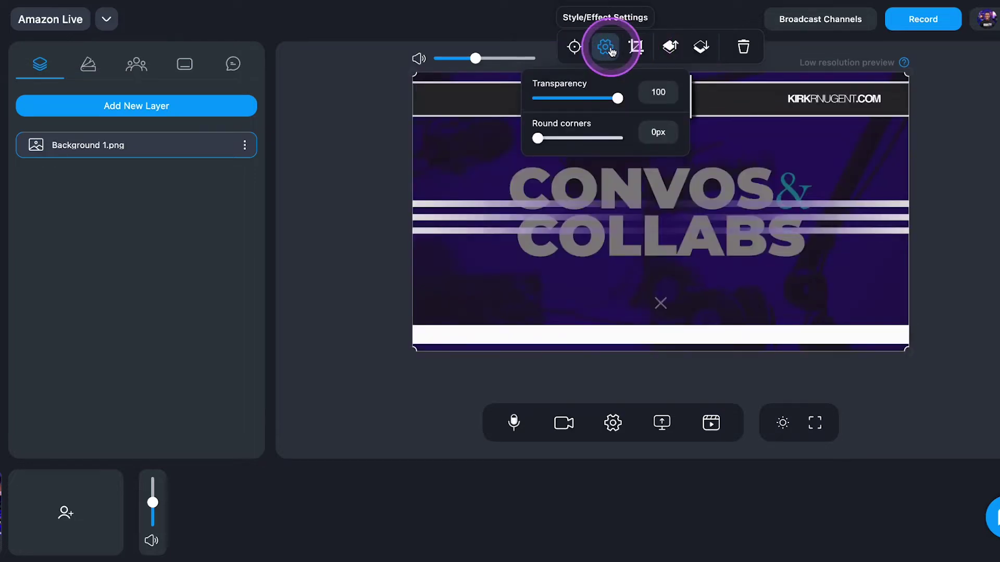
{"action": "left_click", "coordinate": [612, 50]}
{"action": "left_click", "coordinate": [574, 47]}
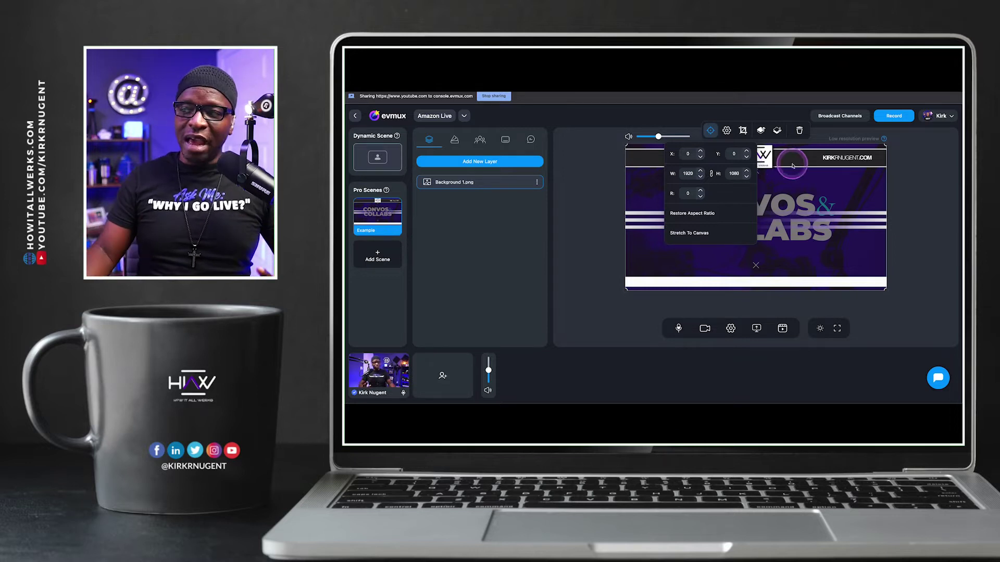
{"action": "left_click", "coordinate": [736, 172]}
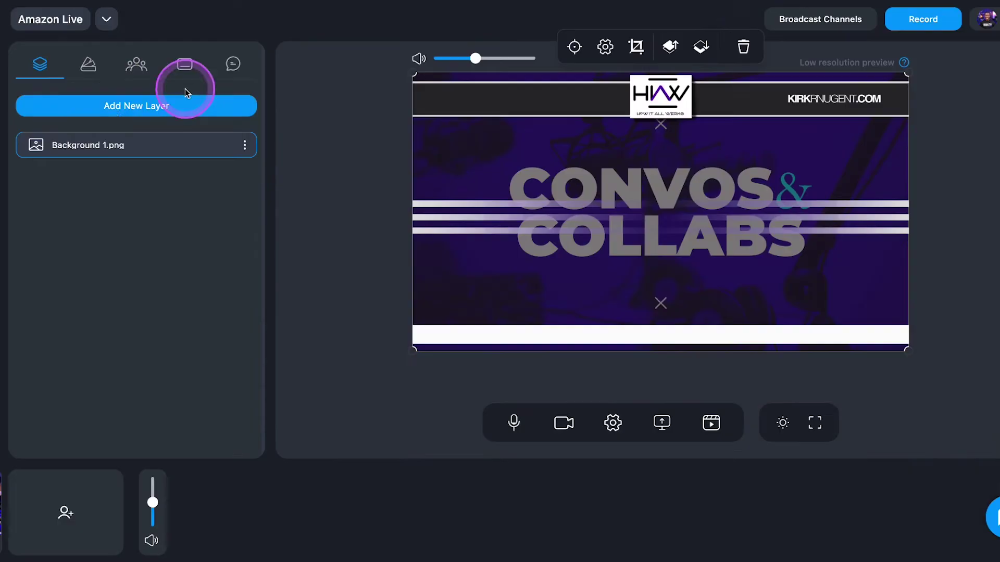
Add MV7.mov from Media Files as a new layer above the background
{"action": "left_click", "coordinate": [138, 110]}
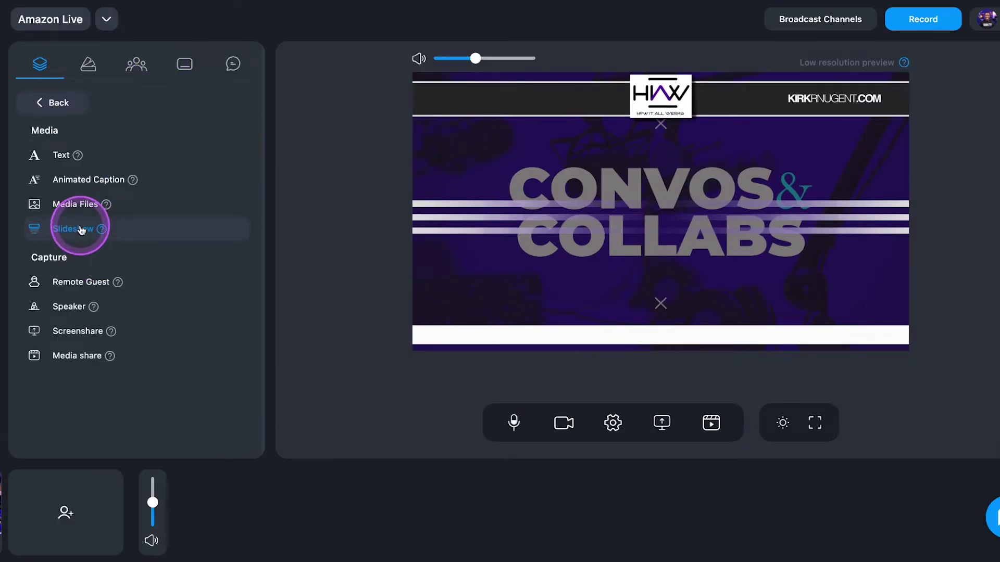
{"action": "left_click", "coordinate": [80, 204]}
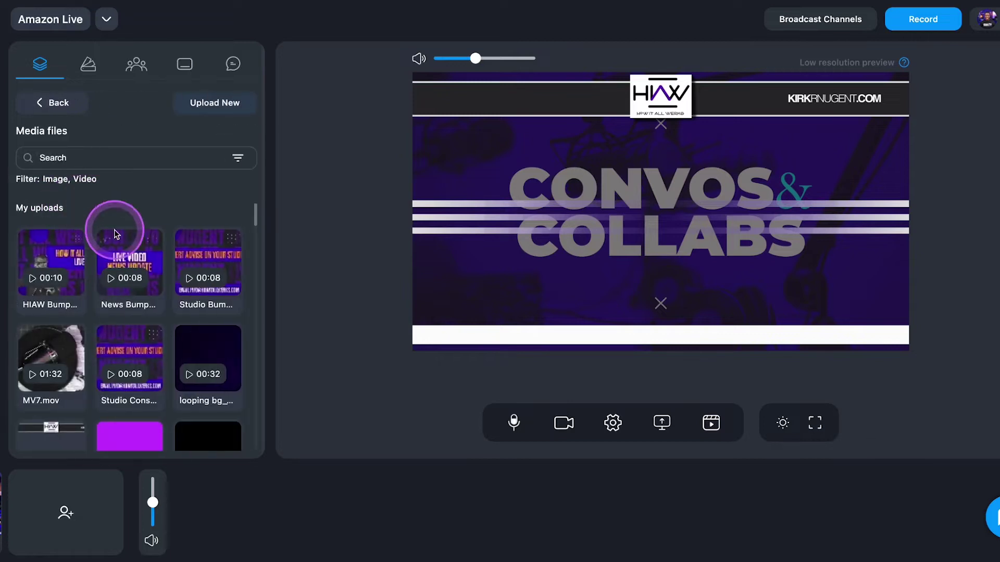
{"action": "scroll", "coordinate": [149, 266], "scroll_direction": "down", "scroll_amount": 1}
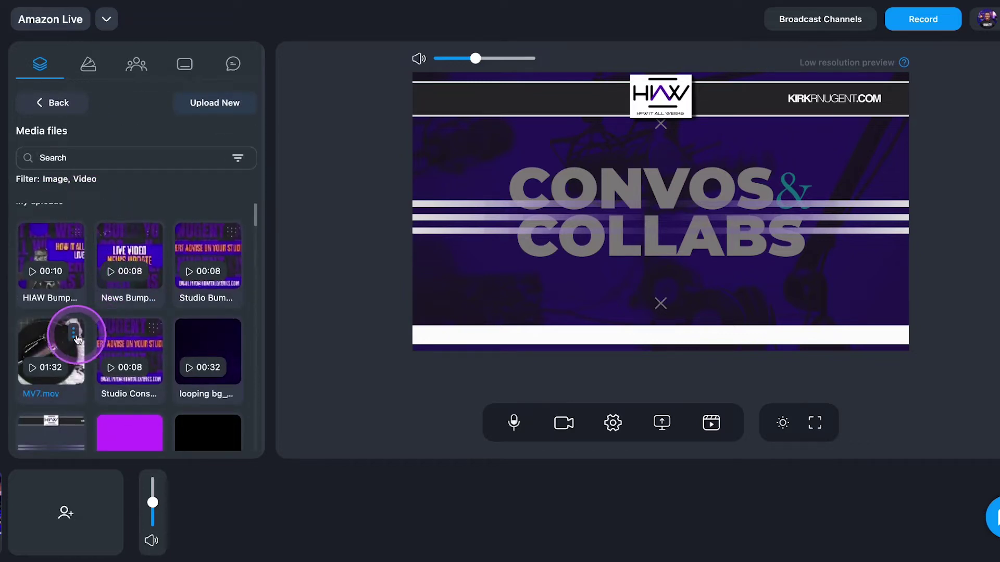
{"action": "left_click", "coordinate": [56, 340]}
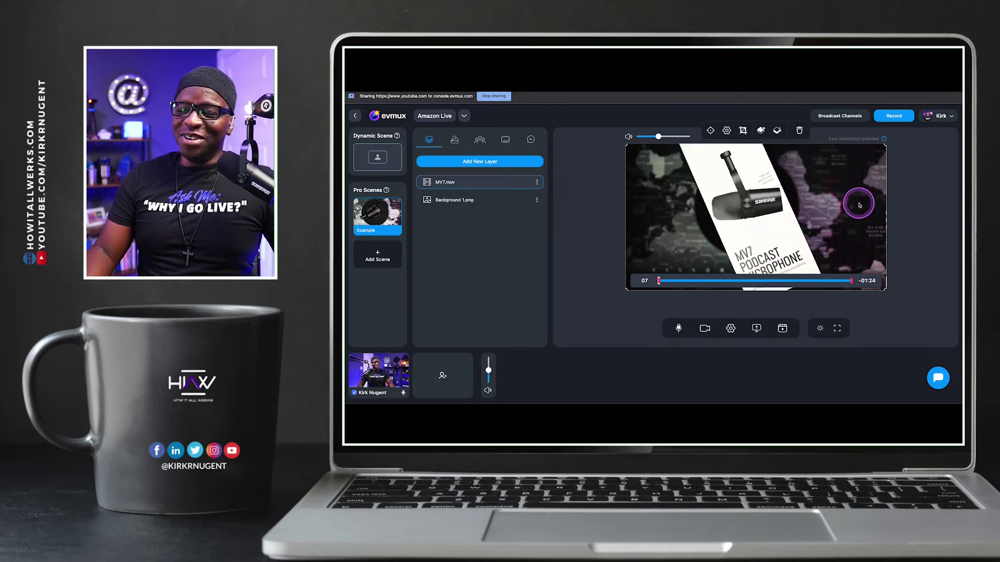
Shrink the MV7 video into a small box in the stage's upper-left corner
{"action": "left_click_drag", "start_coordinate": [885, 289], "coordinate": [733, 218]}
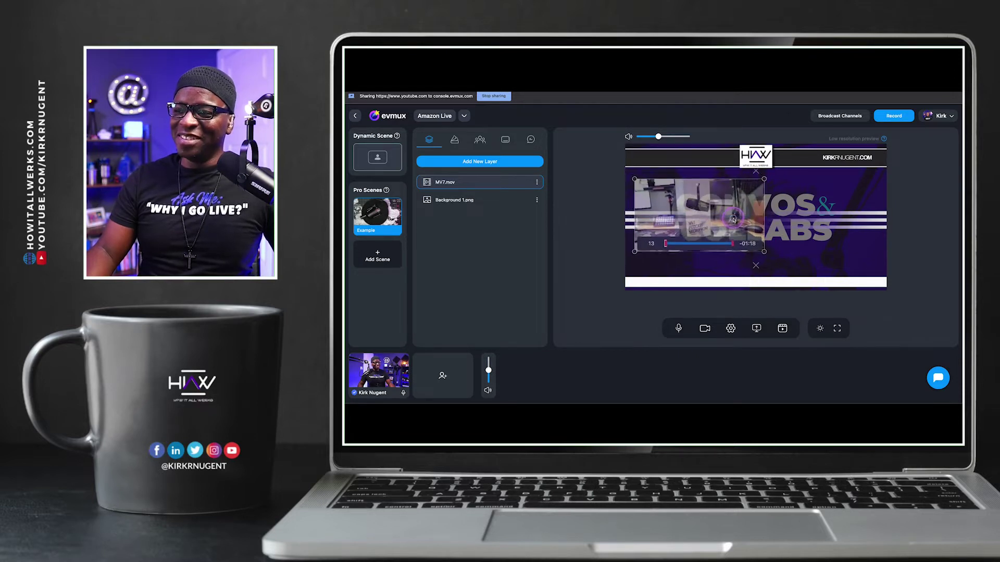
{"action": "left_click_drag", "start_coordinate": [733, 219], "coordinate": [730, 219]}
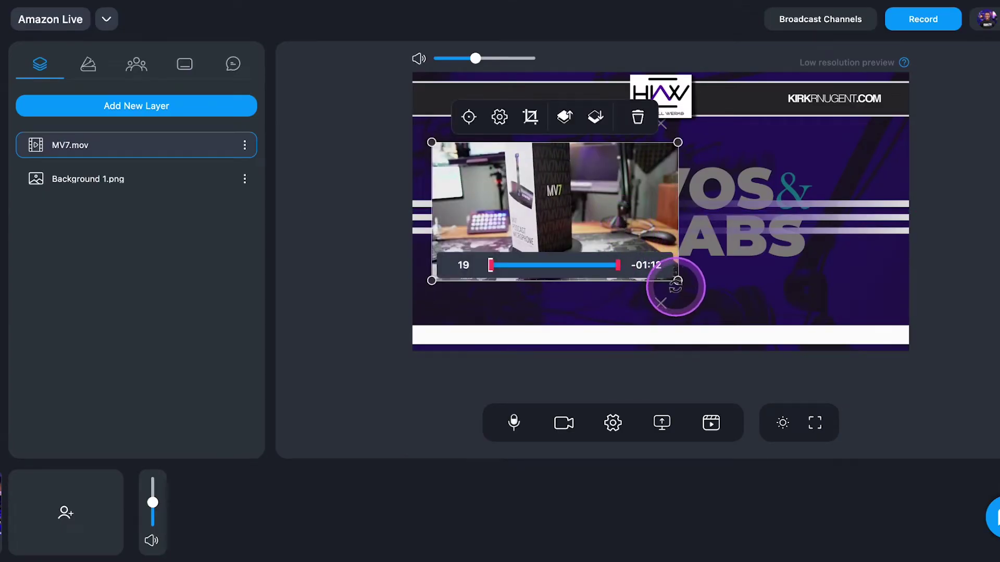
{"action": "left_click_drag", "start_coordinate": [673, 286], "coordinate": [625, 261]}
{"action": "mouse_move", "coordinate": [593, 225]}
{"action": "left_mouse_down"}
{"action": "mouse_move", "coordinate": [594, 237]}
{"action": "mouse_move", "coordinate": [620, 244]}
{"action": "mouse_move", "coordinate": [615, 256]}
{"action": "mouse_move", "coordinate": [596, 244]}
{"action": "left_mouse_up"}
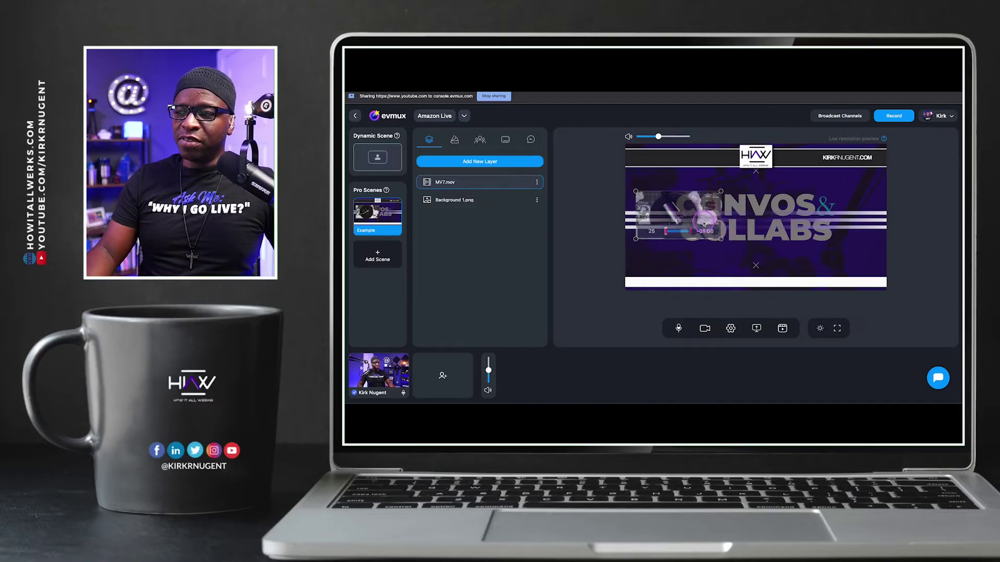
{"action": "left_click_drag", "start_coordinate": [705, 219], "coordinate": [702, 205]}
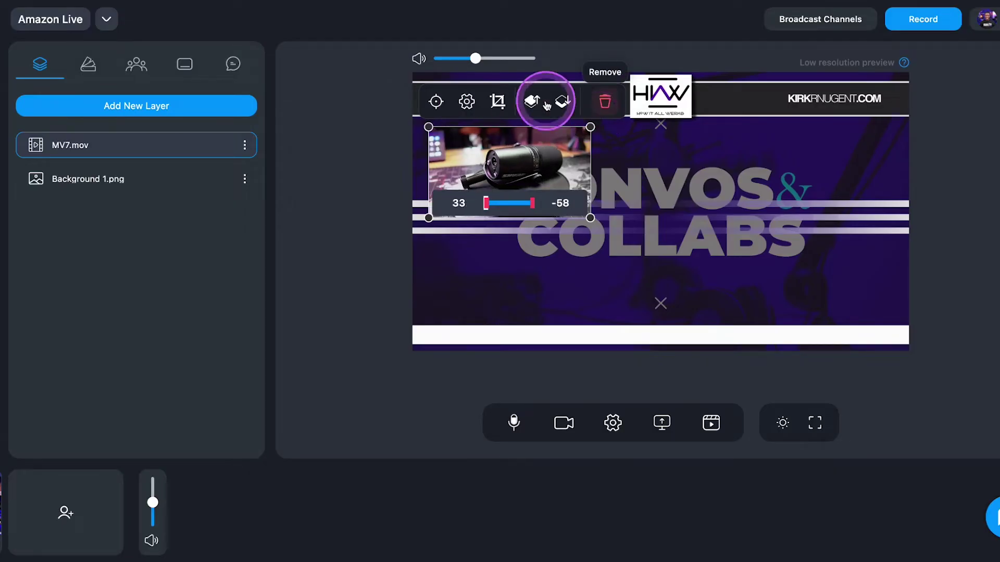
{"action": "left_click", "coordinate": [245, 145]}
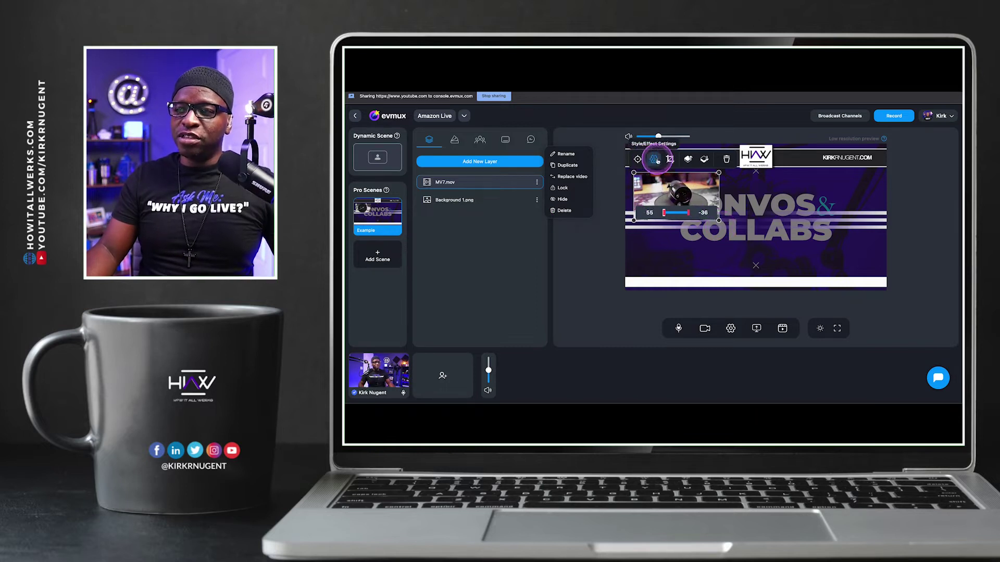
Check the MV7 layer's style and dimensions, placing it at X 62, Y 212, 628 × 353
{"action": "left_click", "coordinate": [654, 160]}
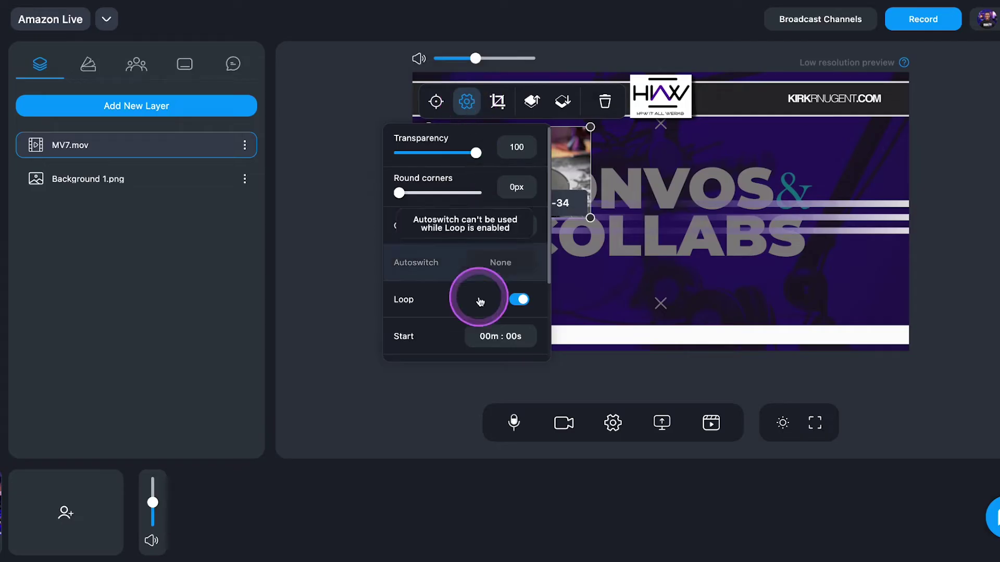
{"action": "scroll", "coordinate": [516, 302], "scroll_direction": "down", "scroll_amount": 3}
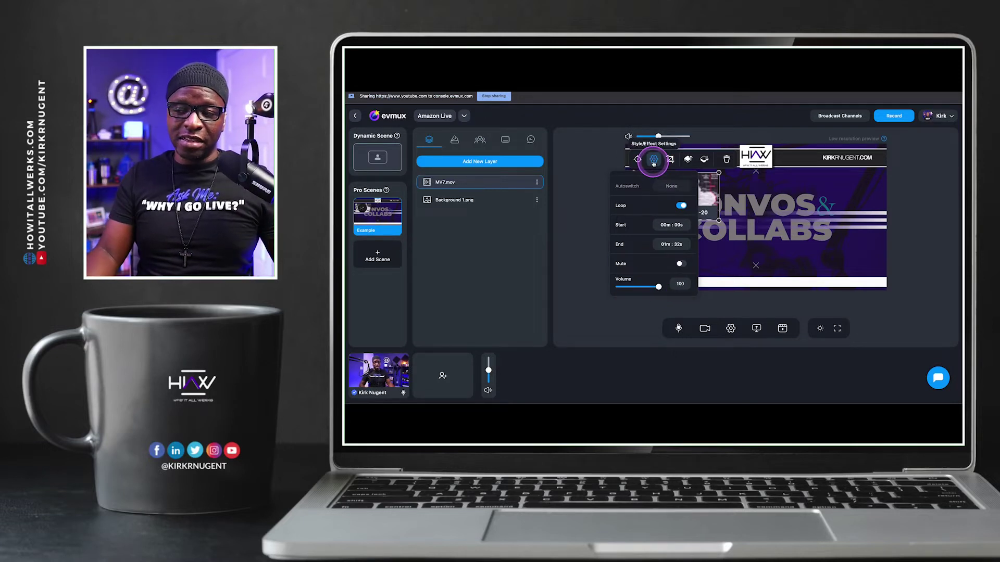
{"action": "left_click", "coordinate": [640, 161]}
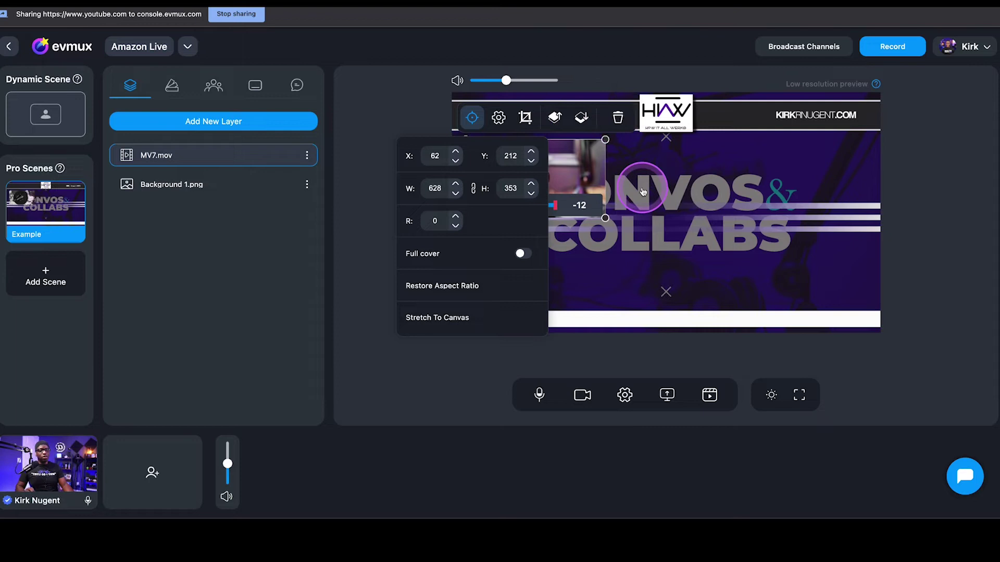
{"action": "left_click", "coordinate": [649, 208]}
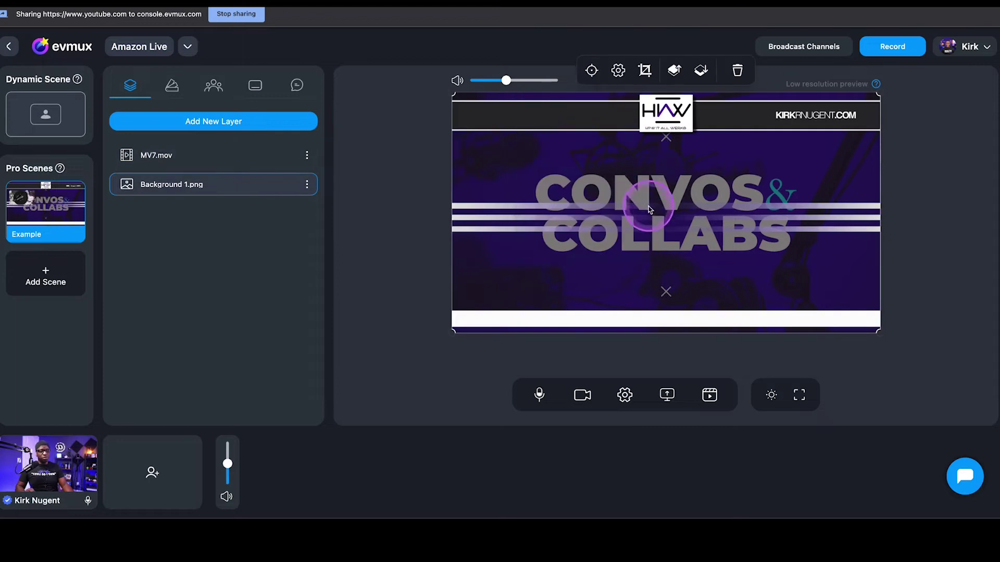
{"action": "left_click", "coordinate": [445, 224]}
{"action": "left_click", "coordinate": [531, 185]}
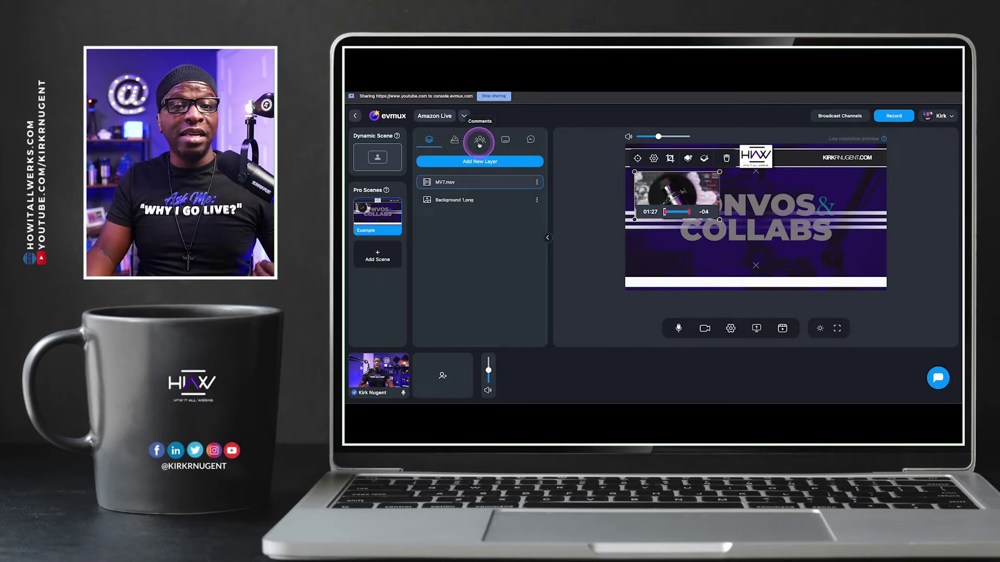
Add the host's speaker camera as a layer and shrink it below the MV7 clip
{"action": "left_click", "coordinate": [473, 163]}
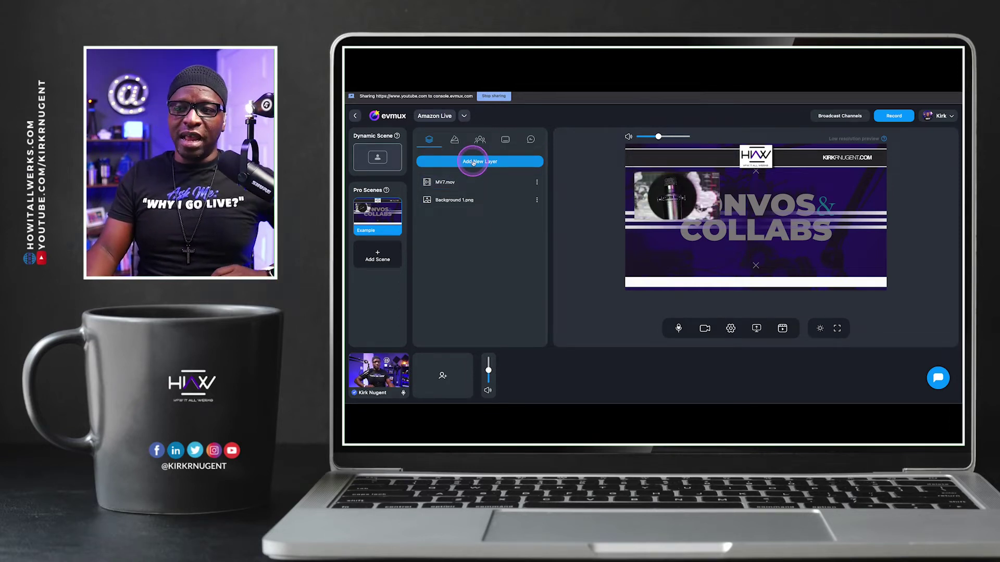
{"action": "left_click", "coordinate": [473, 163]}
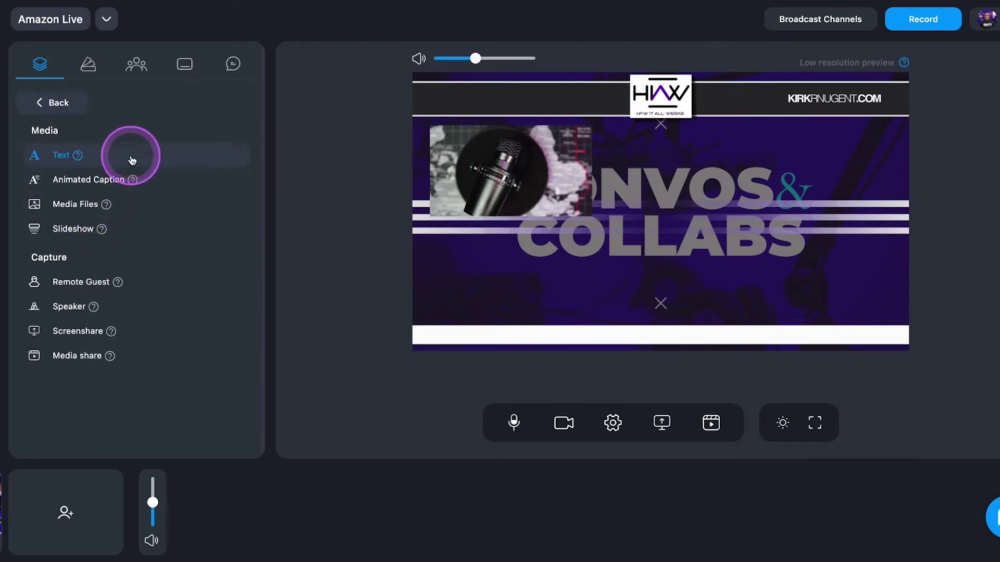
{"action": "left_click", "coordinate": [74, 307]}
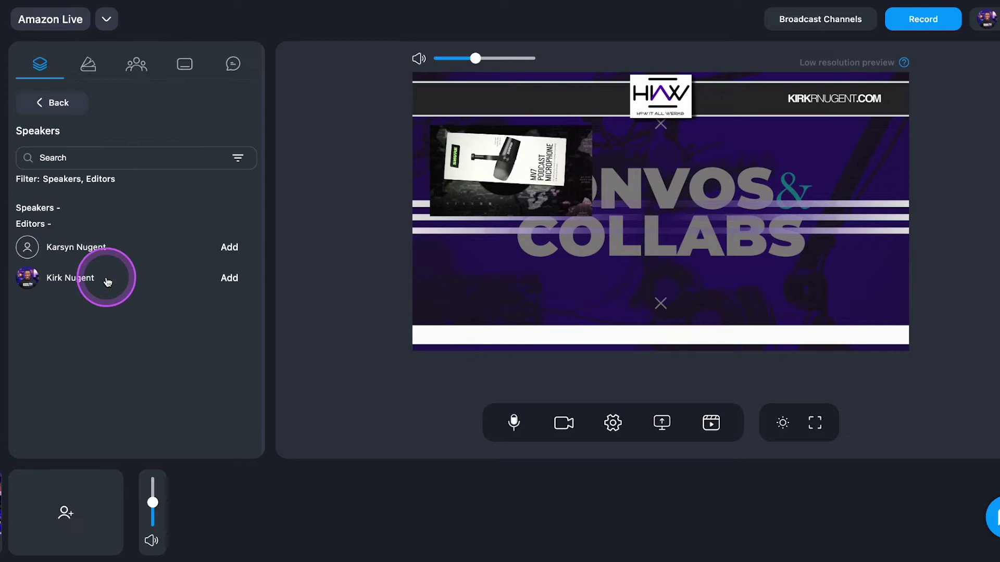
{"action": "left_click", "coordinate": [229, 278]}
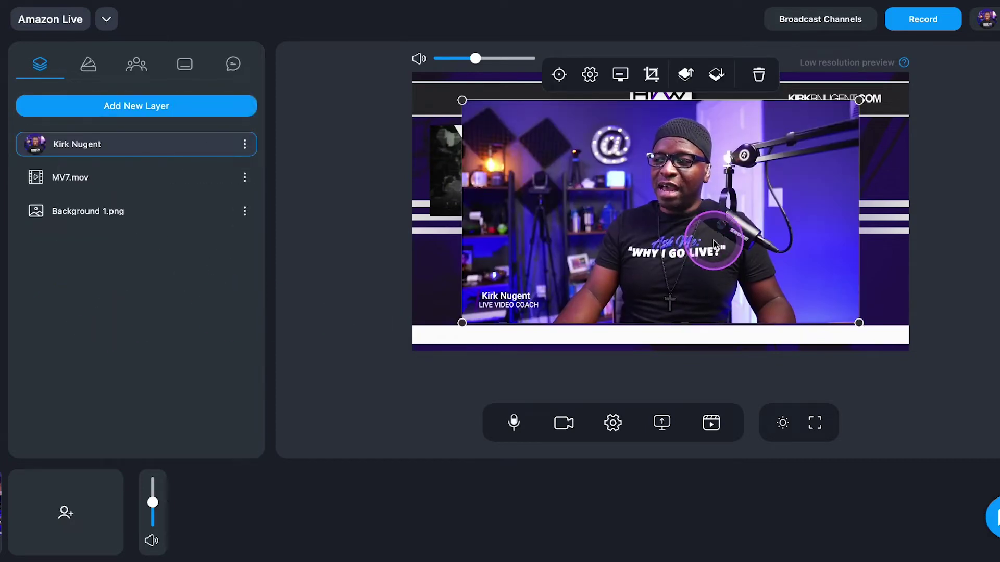
{"action": "left_click_drag", "start_coordinate": [858, 322], "coordinate": [558, 284]}
{"action": "left_click_drag", "start_coordinate": [640, 203], "coordinate": [557, 257]}
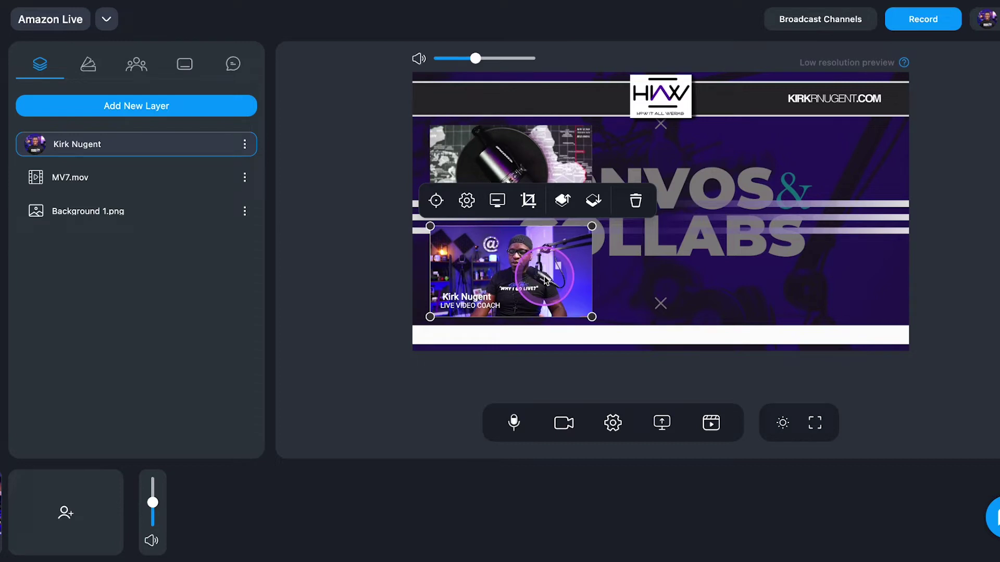
Review the host camera's Style/Effect, Dimensions and Lower Third animation settings
{"action": "left_click", "coordinate": [466, 200]}
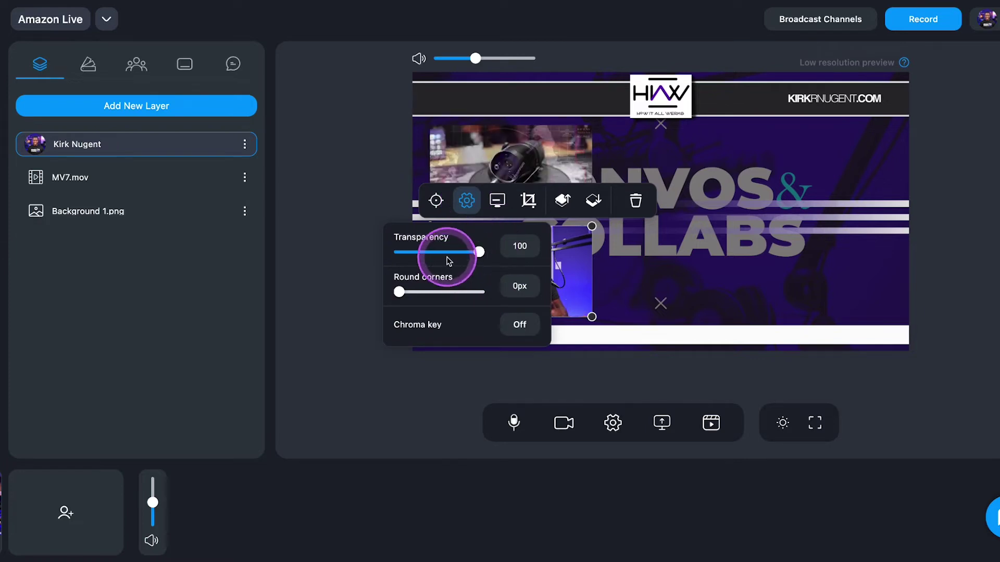
{"action": "left_click", "coordinate": [437, 200]}
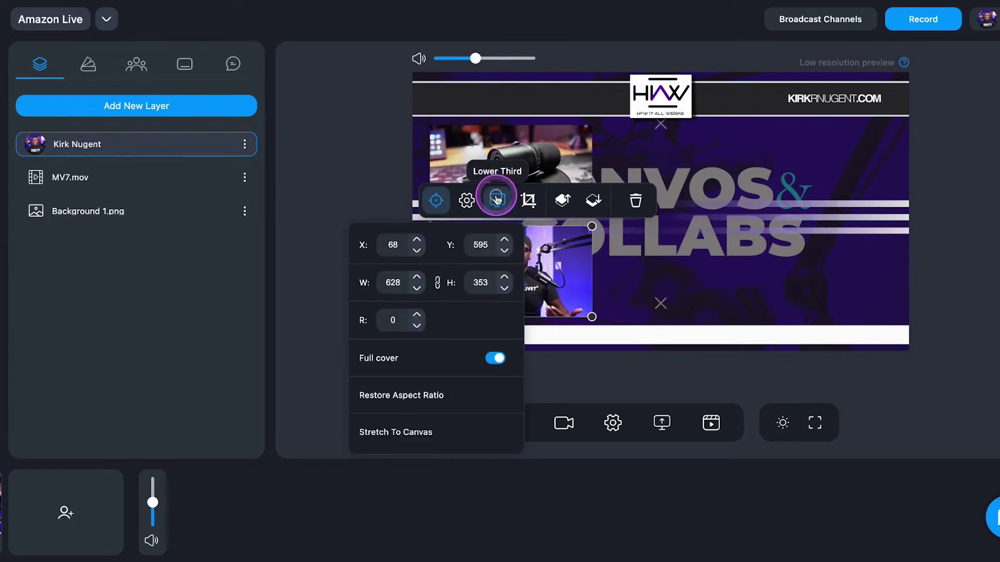
{"action": "left_click", "coordinate": [497, 200]}
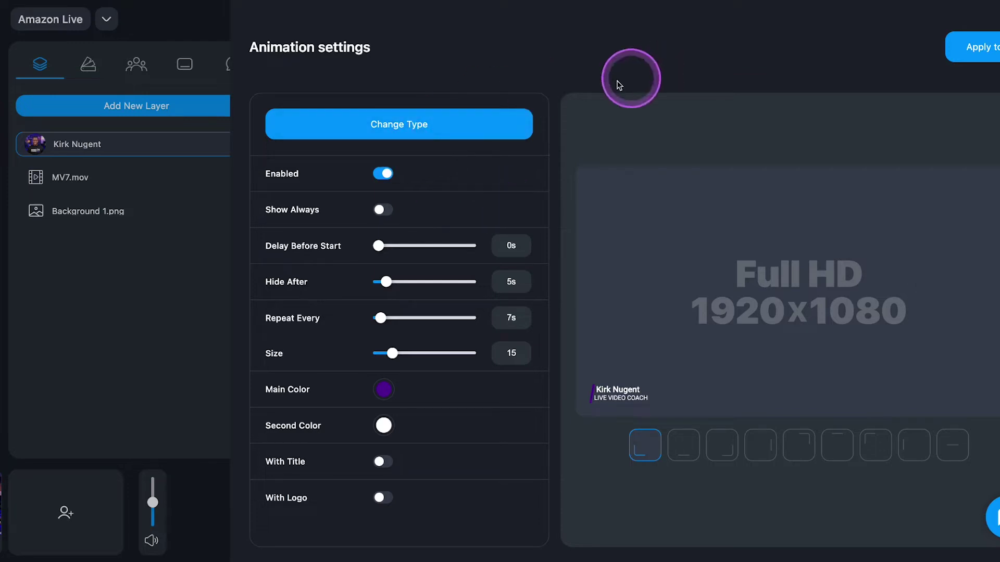
{"action": "left_click", "coordinate": [190, 251]}
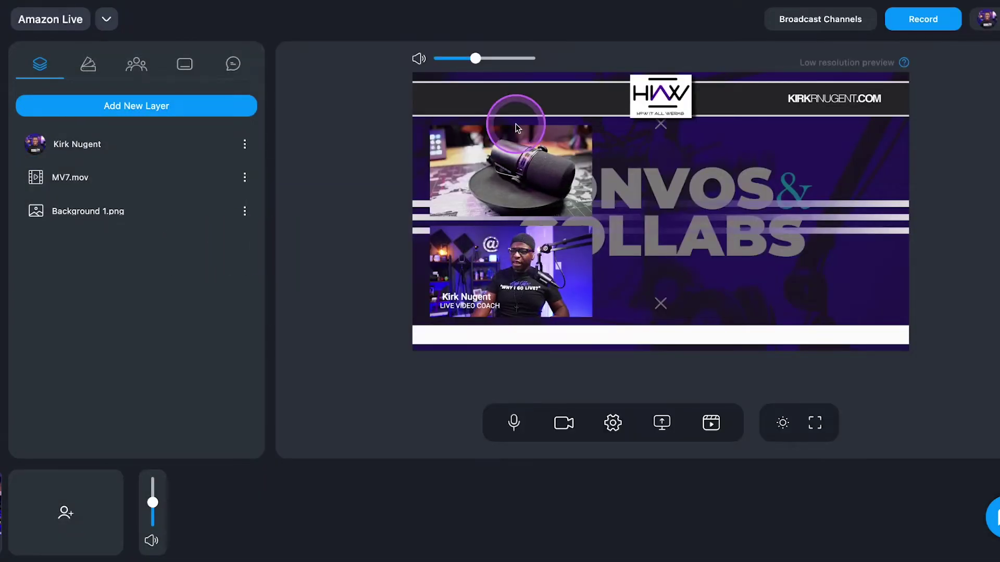
Nudge the host camera box into alignment under the MV7 clip and bring up the new layer sources
{"action": "left_click", "coordinate": [494, 254]}
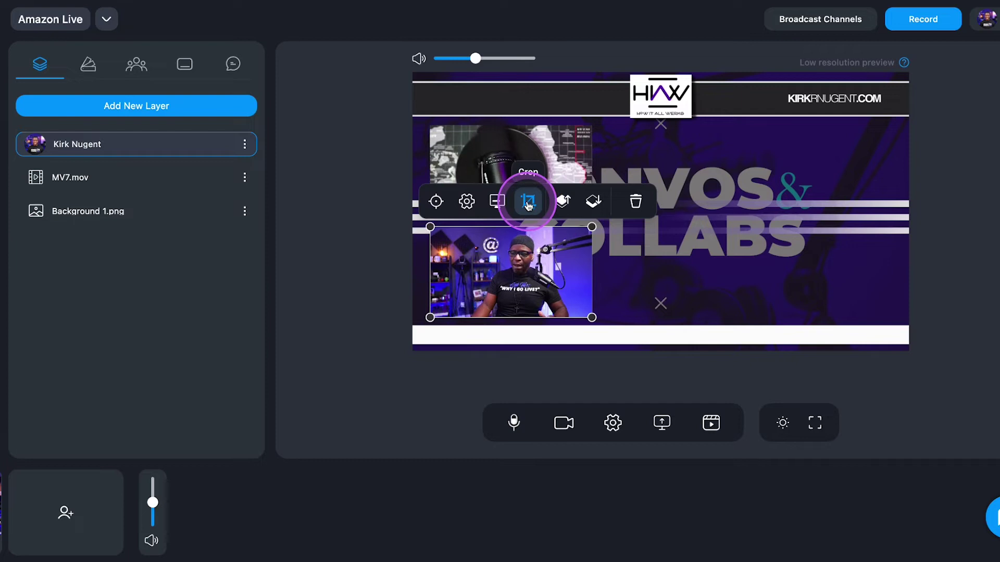
{"action": "left_click_drag", "start_coordinate": [544, 266], "coordinate": [536, 270]}
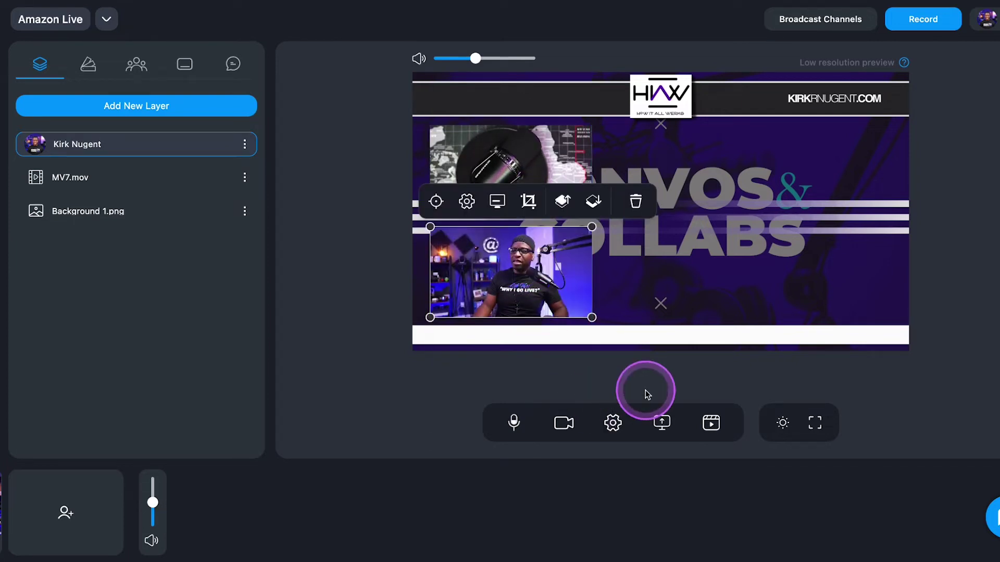
{"action": "left_click", "coordinate": [693, 380]}
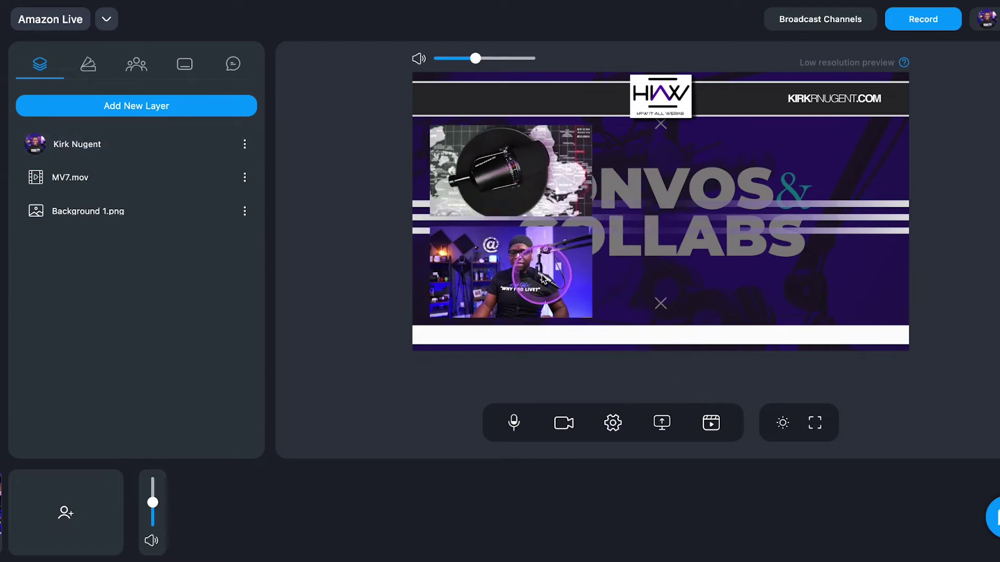
{"action": "left_click", "coordinate": [118, 107]}
{"action": "left_click", "coordinate": [81, 206]}
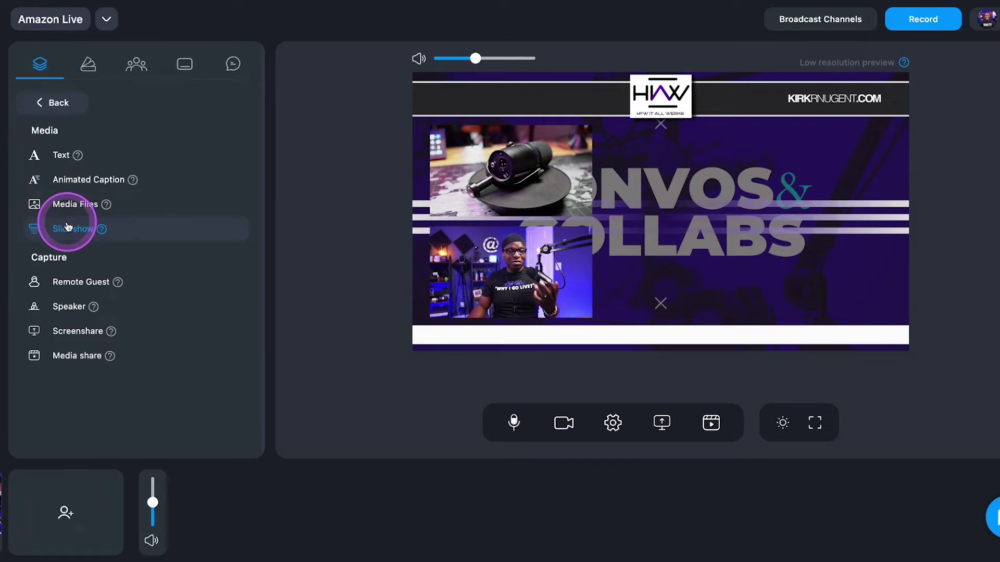
Create a new slideshow named News from the Slideshow layer source
{"action": "left_click", "coordinate": [67, 228]}
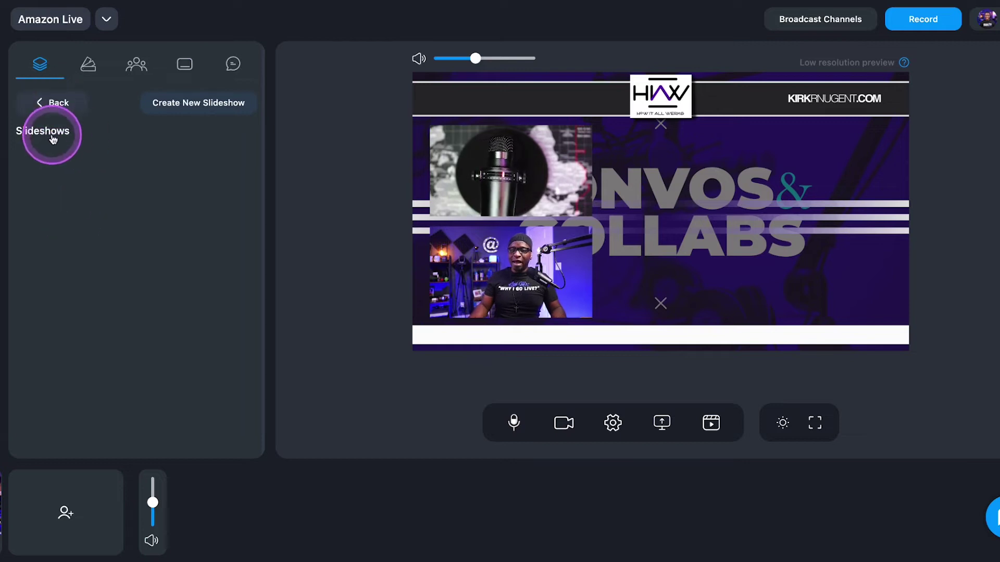
{"action": "left_click", "coordinate": [51, 102]}
{"action": "left_click", "coordinate": [116, 107]}
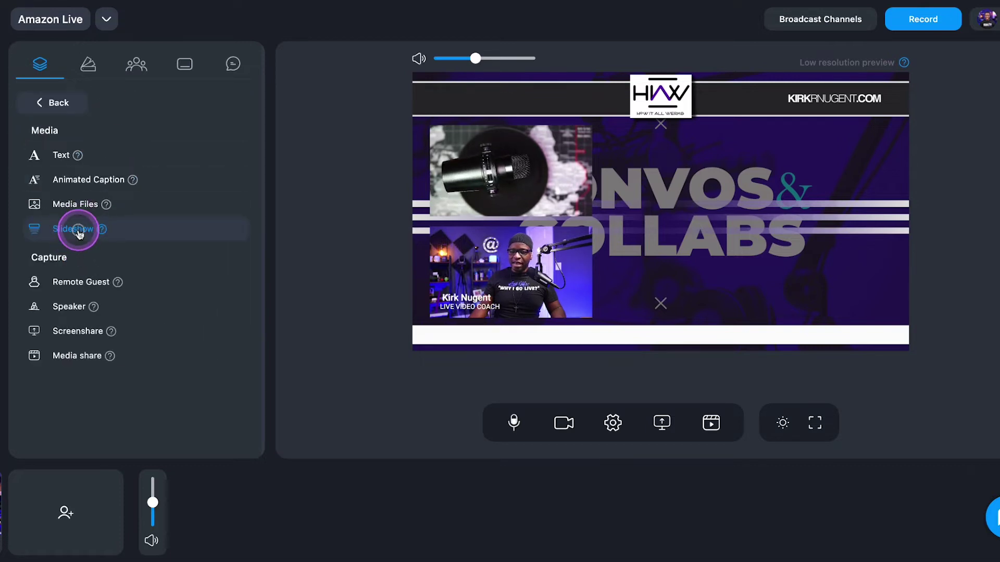
{"action": "left_click", "coordinate": [78, 231]}
{"action": "left_click", "coordinate": [189, 106]}
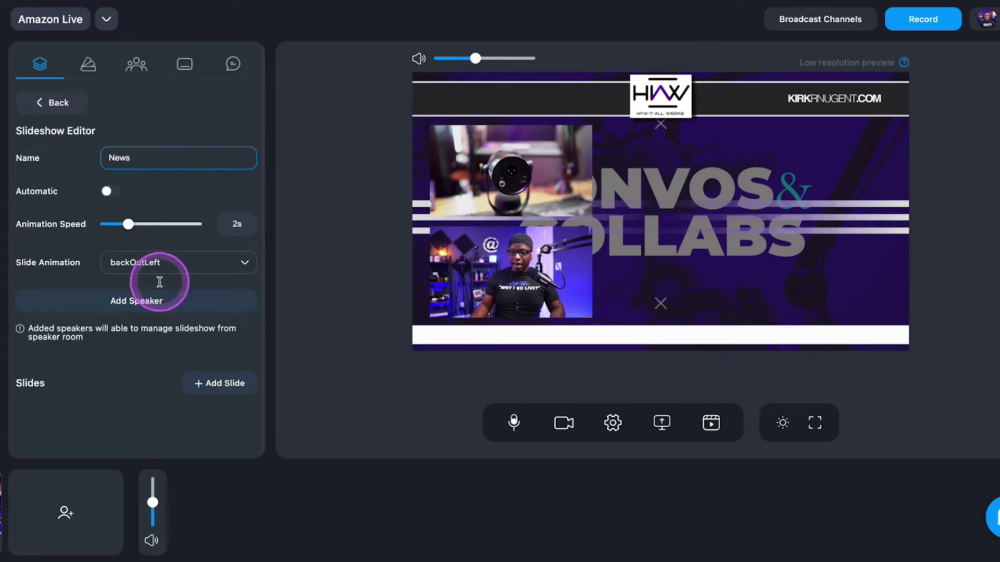
Fill the News slideshow with HIAW (10).pdf slides and add it as a scene layer
{"action": "left_click", "coordinate": [215, 384]}
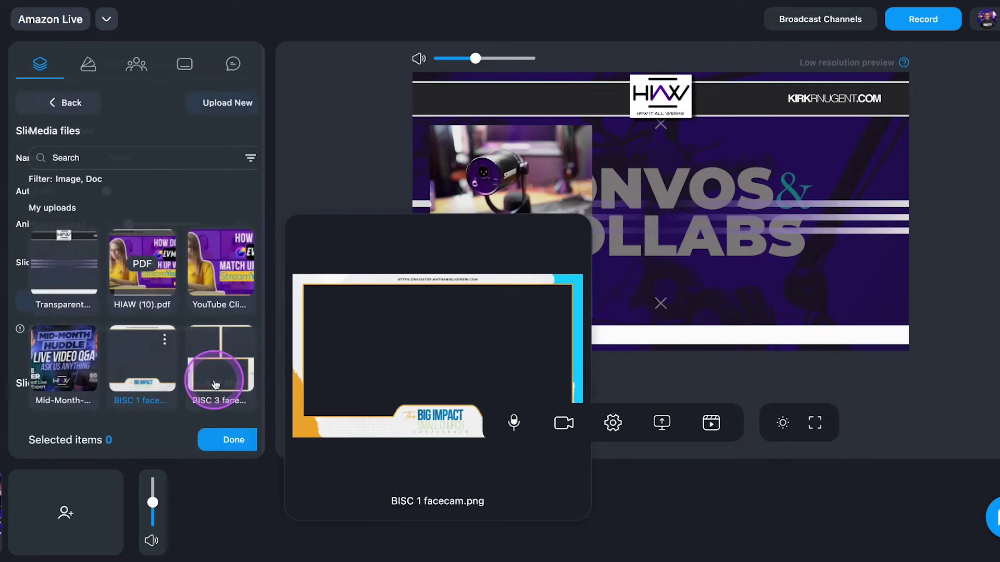
{"action": "left_click", "coordinate": [133, 272]}
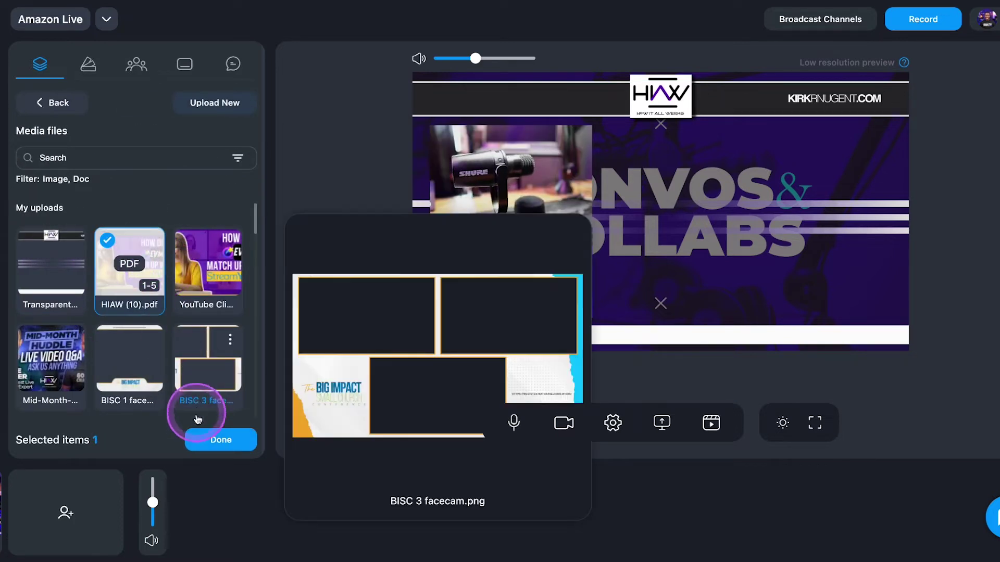
{"action": "left_click", "coordinate": [211, 437]}
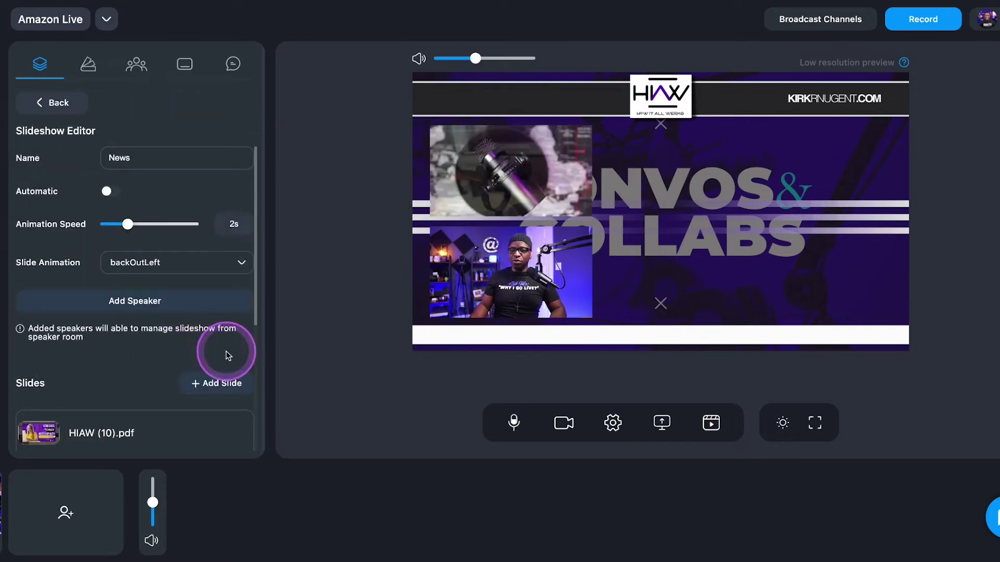
{"action": "scroll", "coordinate": [145, 323], "scroll_direction": "down", "scroll_amount": 2}
{"action": "scroll", "coordinate": [145, 319], "scroll_direction": "up", "scroll_amount": 2}
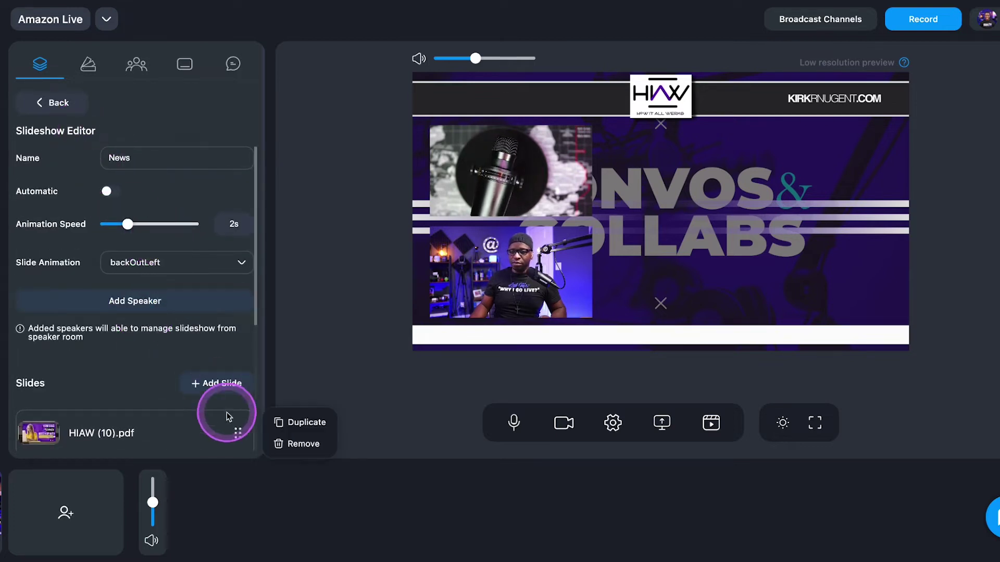
{"action": "scroll", "coordinate": [156, 348], "scroll_direction": "down", "scroll_amount": 2}
{"action": "scroll", "coordinate": [158, 346], "scroll_direction": "up", "scroll_amount": 2}
{"action": "scroll", "coordinate": [154, 346], "scroll_direction": "down", "scroll_amount": 2}
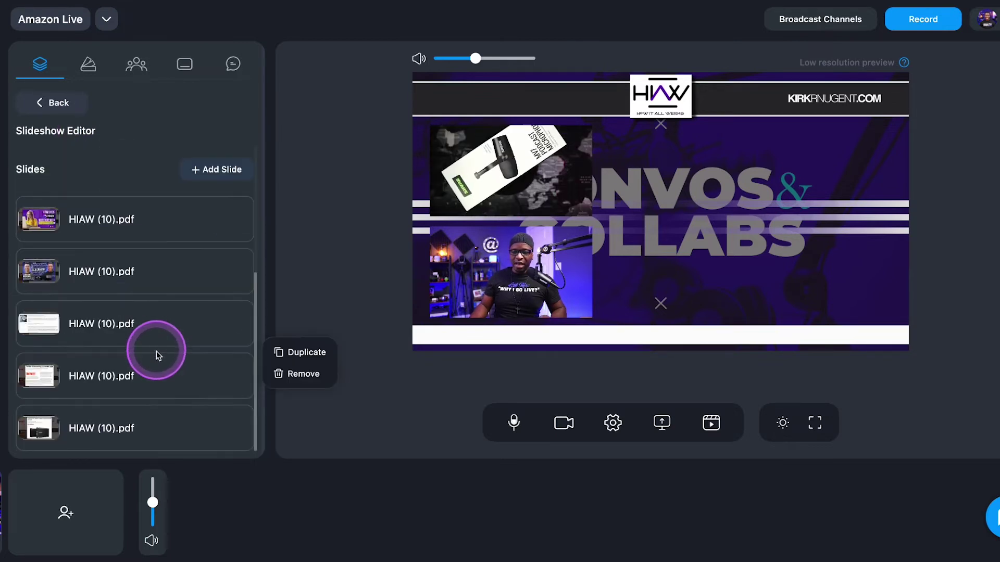
{"action": "scroll", "coordinate": [140, 292], "scroll_direction": "up", "scroll_amount": 2}
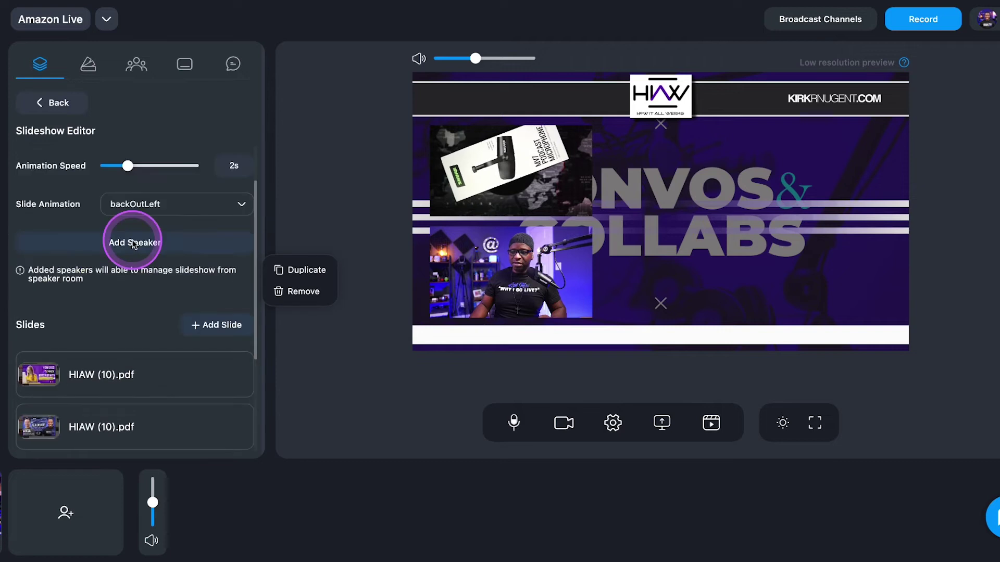
{"action": "left_click", "coordinate": [59, 102]}
{"action": "left_click", "coordinate": [48, 199]}
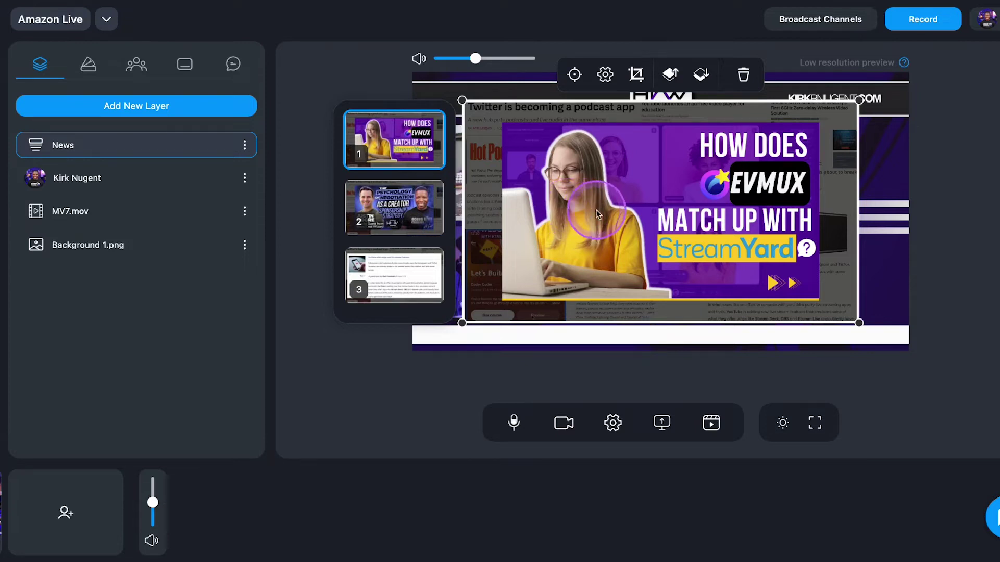
Shrink the News slideshow layer and move it to the top-right of the canvas
{"action": "left_click_drag", "start_coordinate": [461, 100], "coordinate": [734, 158]}
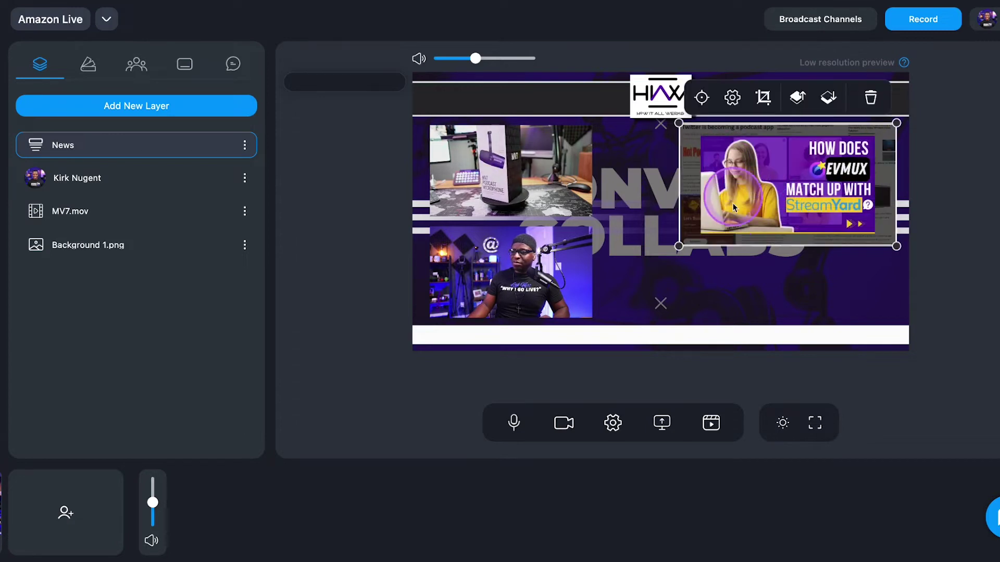
{"action": "left_click_drag", "start_coordinate": [678, 246], "coordinate": [759, 207]}
{"action": "mouse_move", "coordinate": [810, 177]}
{"action": "left_mouse_down"}
{"action": "mouse_move", "coordinate": [793, 178]}
{"action": "mouse_move", "coordinate": [809, 181]}
{"action": "left_mouse_up"}
{"action": "left_click", "coordinate": [778, 277]}
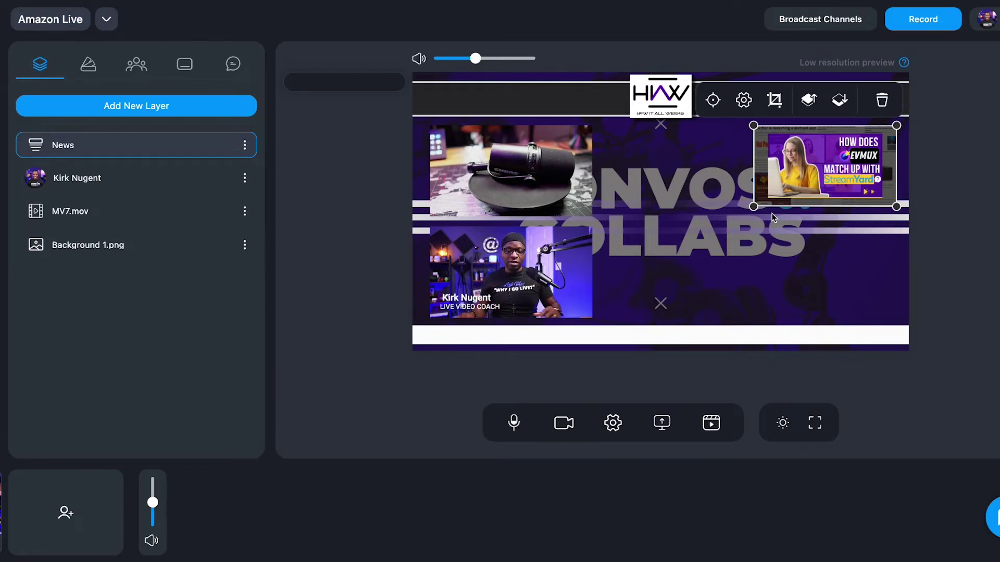
{"action": "left_click", "coordinate": [793, 174]}
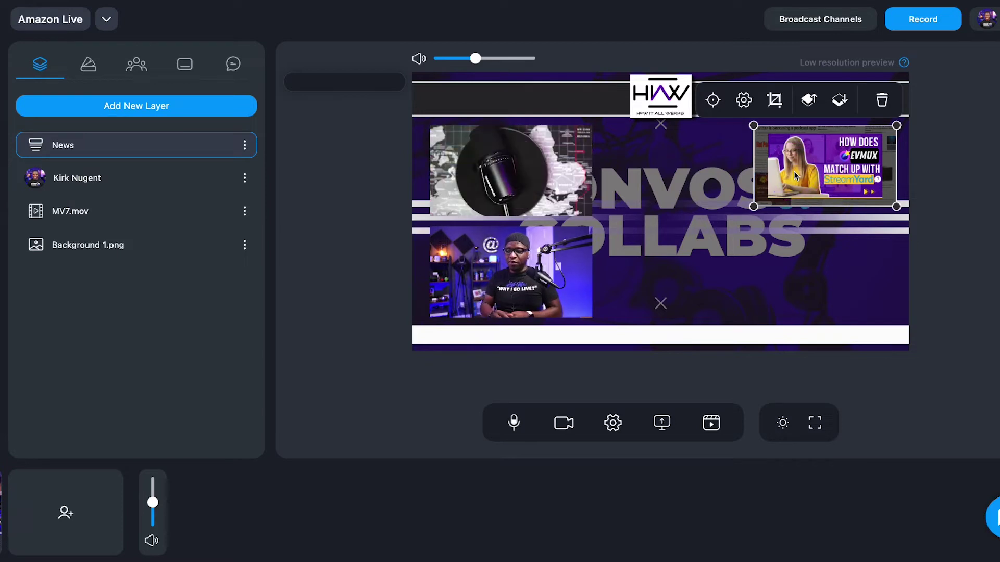
{"action": "left_click", "coordinate": [843, 289]}
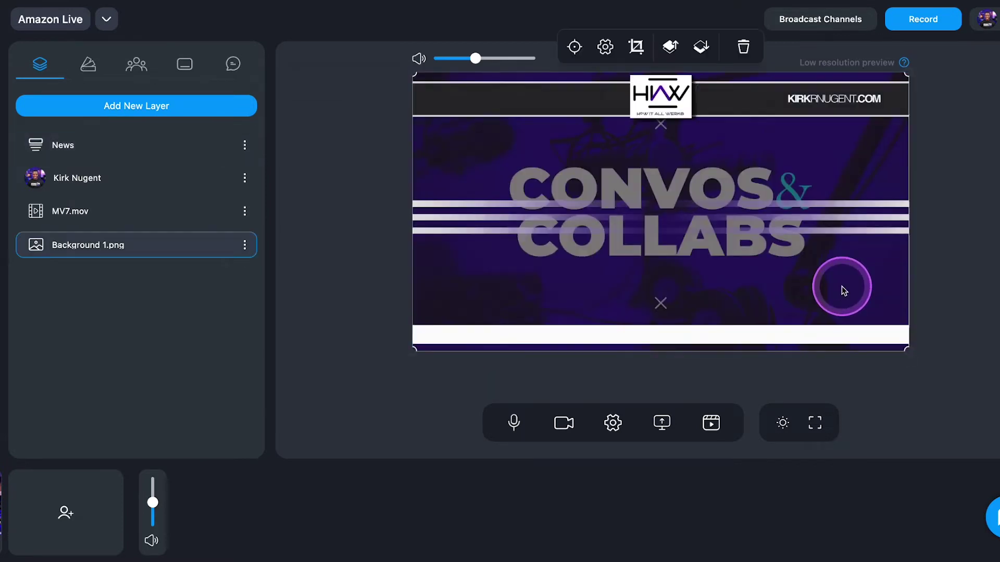
{"action": "left_click", "coordinate": [950, 231]}
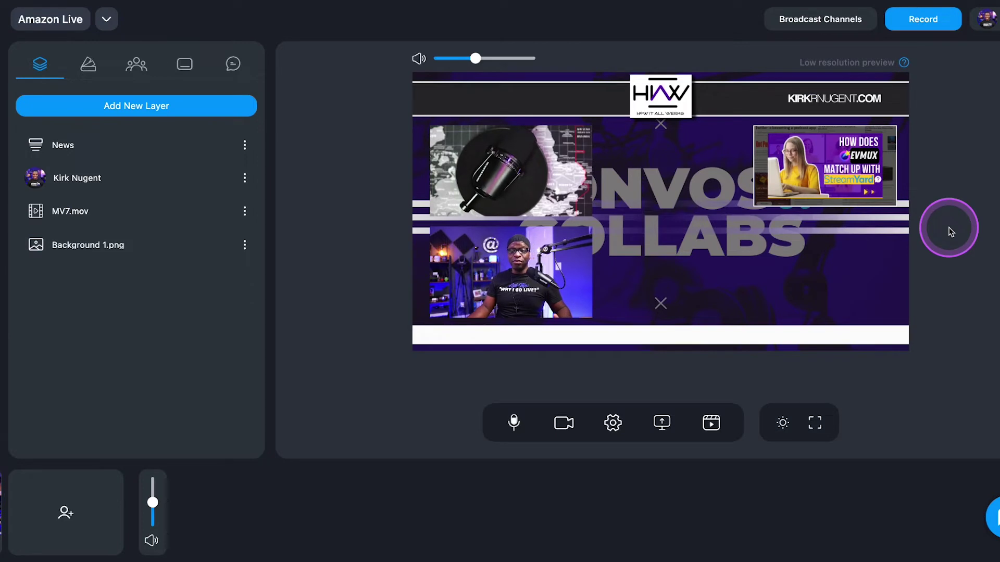
{"action": "left_click", "coordinate": [301, 172]}
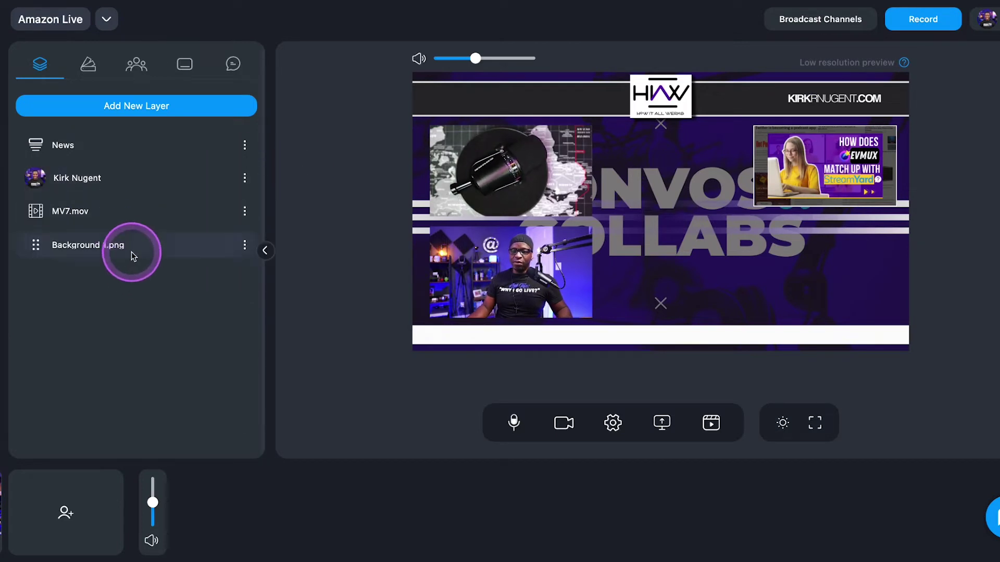
Advance the News layer through card 2 to card 3, then deselect it
{"action": "left_click", "coordinate": [72, 148]}
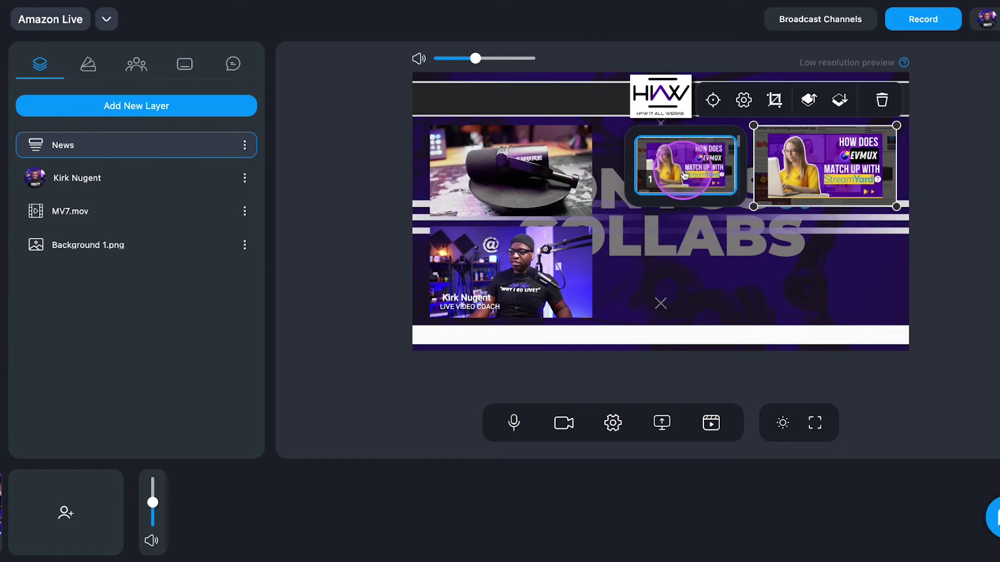
{"action": "scroll", "coordinate": [686, 175], "scroll_direction": "down", "scroll_amount": 1}
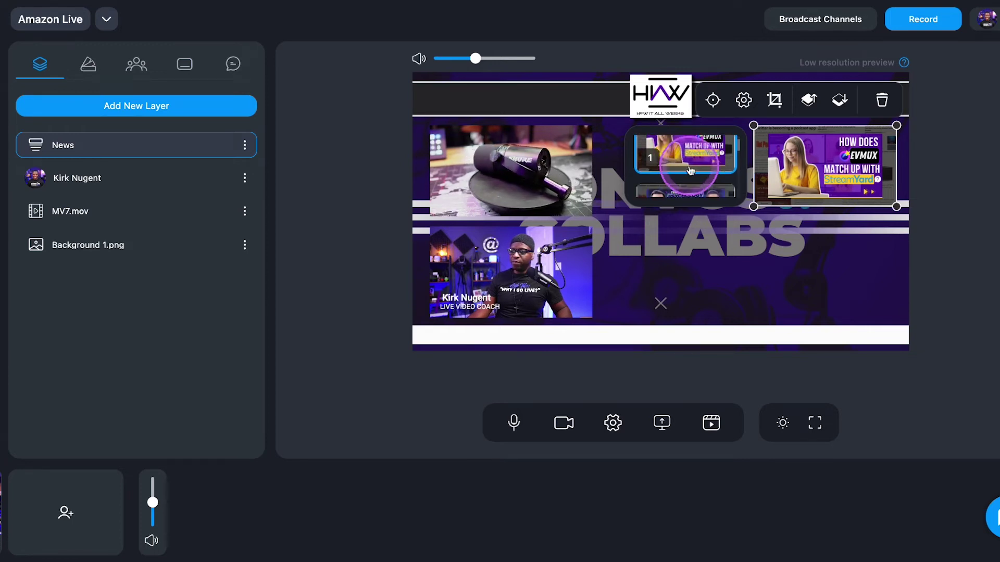
{"action": "scroll", "coordinate": [691, 171], "scroll_direction": "down", "scroll_amount": 1}
{"action": "left_click", "coordinate": [678, 164]}
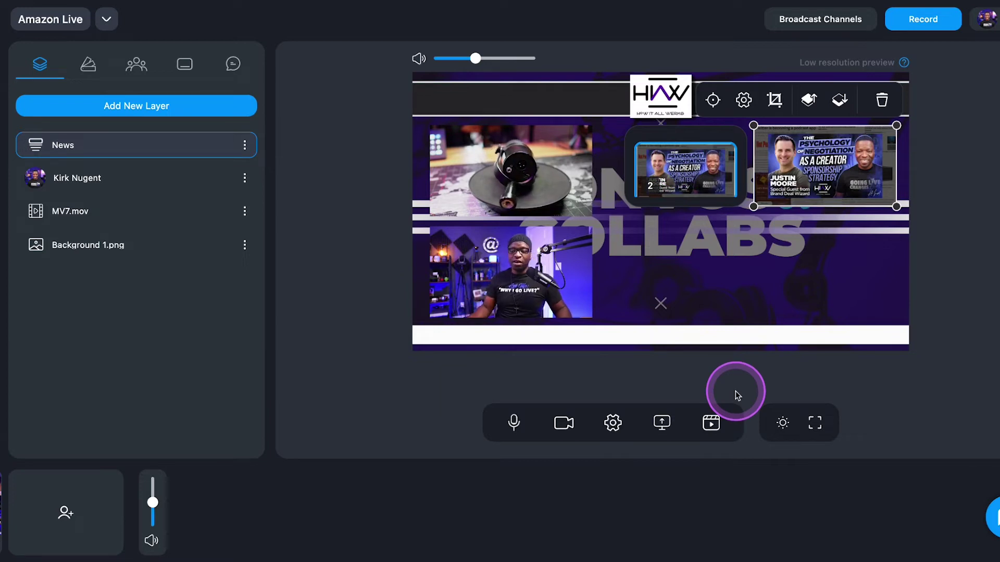
{"action": "scroll", "coordinate": [680, 167], "scroll_direction": "down", "scroll_amount": 1}
{"action": "left_click", "coordinate": [682, 171]}
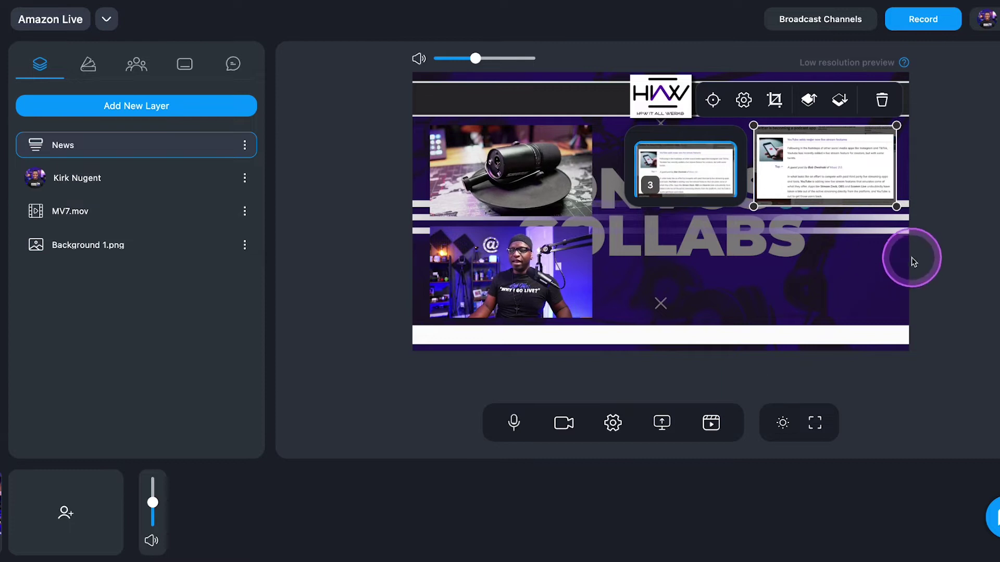
{"action": "left_click", "coordinate": [953, 244]}
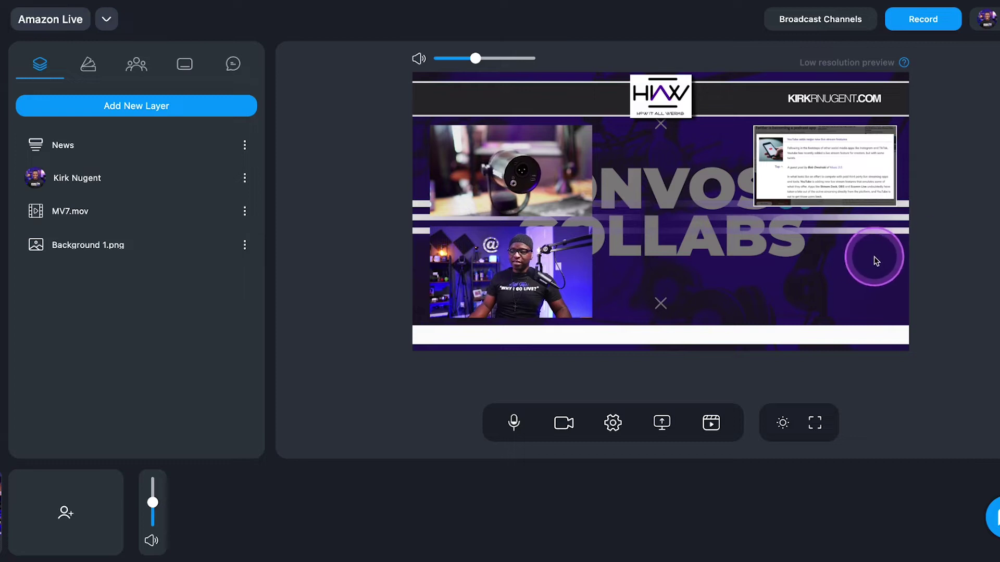
{"action": "left_click", "coordinate": [819, 167]}
{"action": "left_click", "coordinate": [842, 258]}
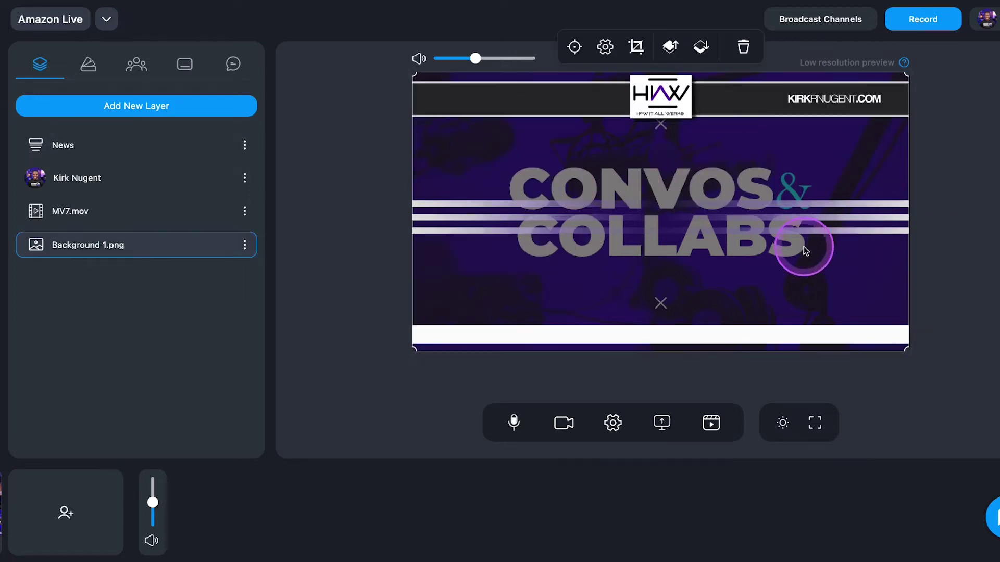
{"action": "left_click", "coordinate": [944, 224]}
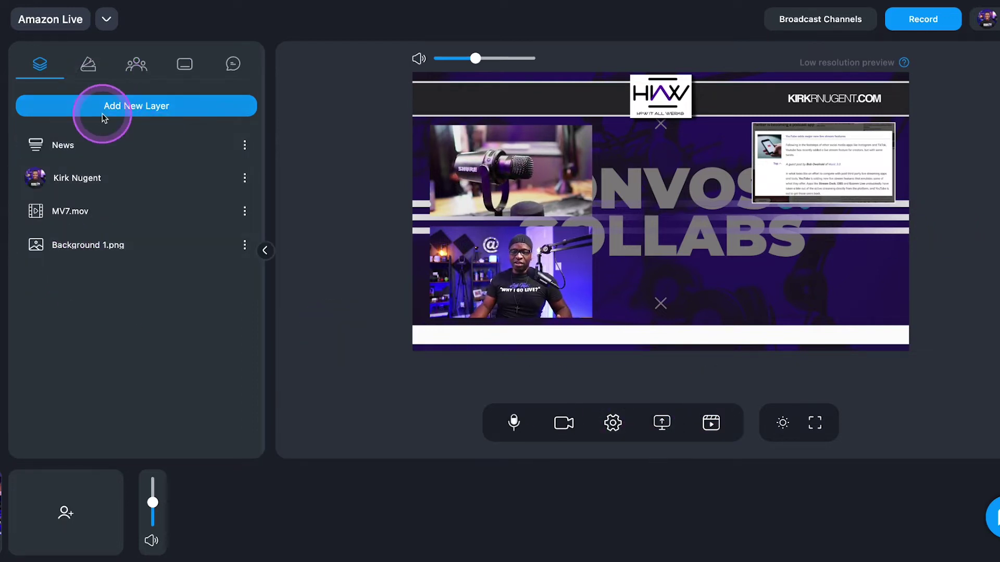
Add a Screenshare layer for the host to the Example scene
{"action": "left_click", "coordinate": [130, 106]}
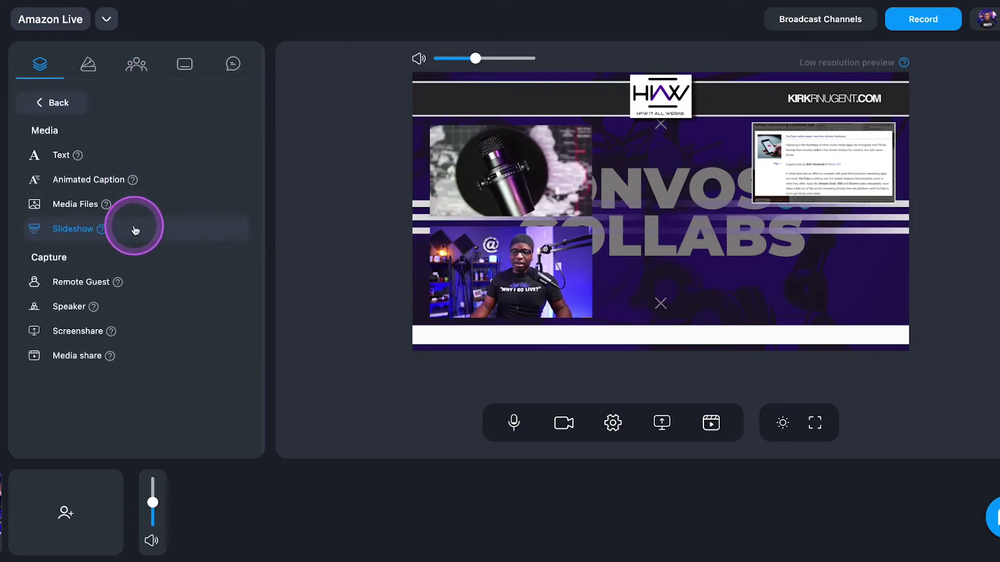
{"action": "left_click", "coordinate": [86, 338]}
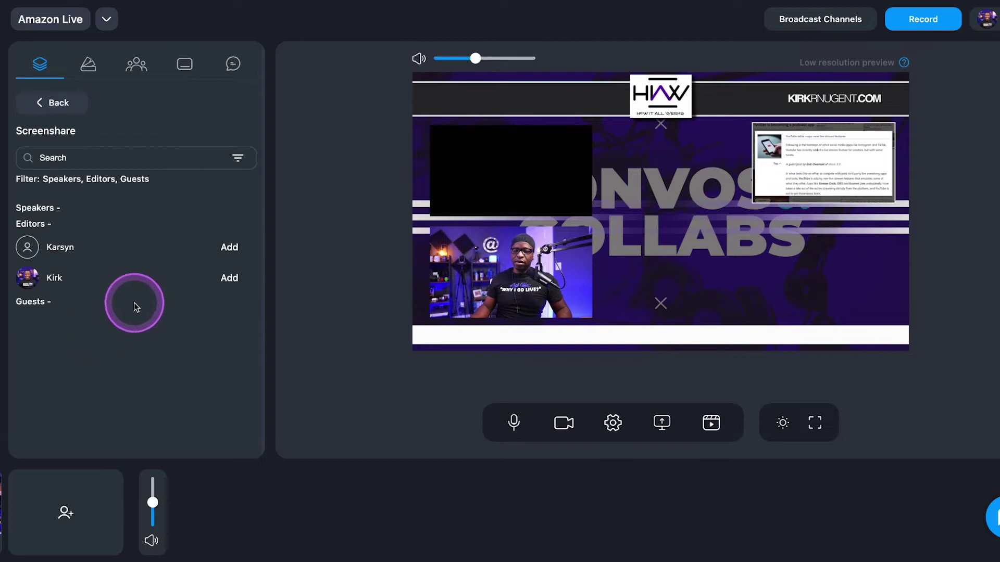
{"action": "left_click", "coordinate": [230, 278]}
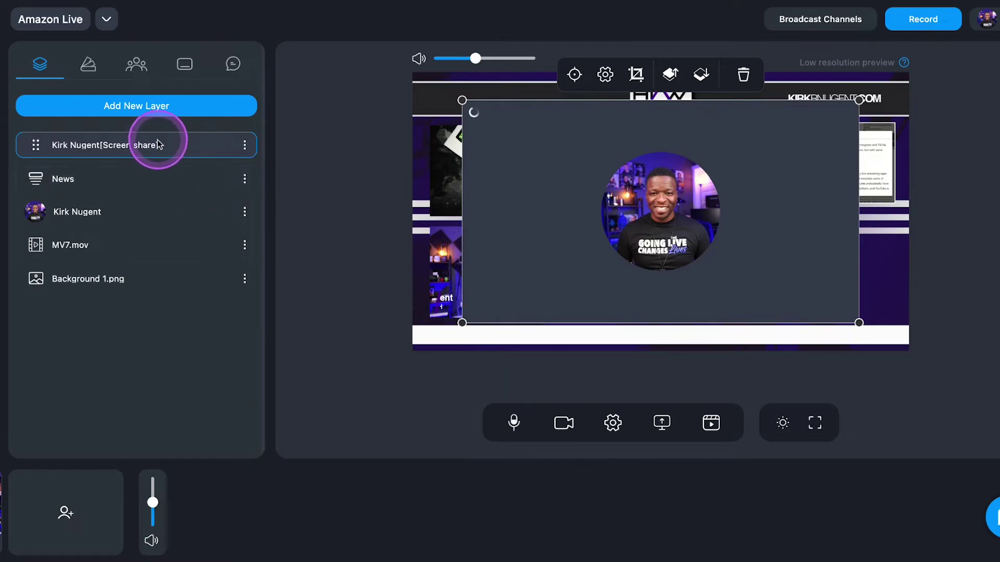
{"action": "left_click", "coordinate": [242, 146]}
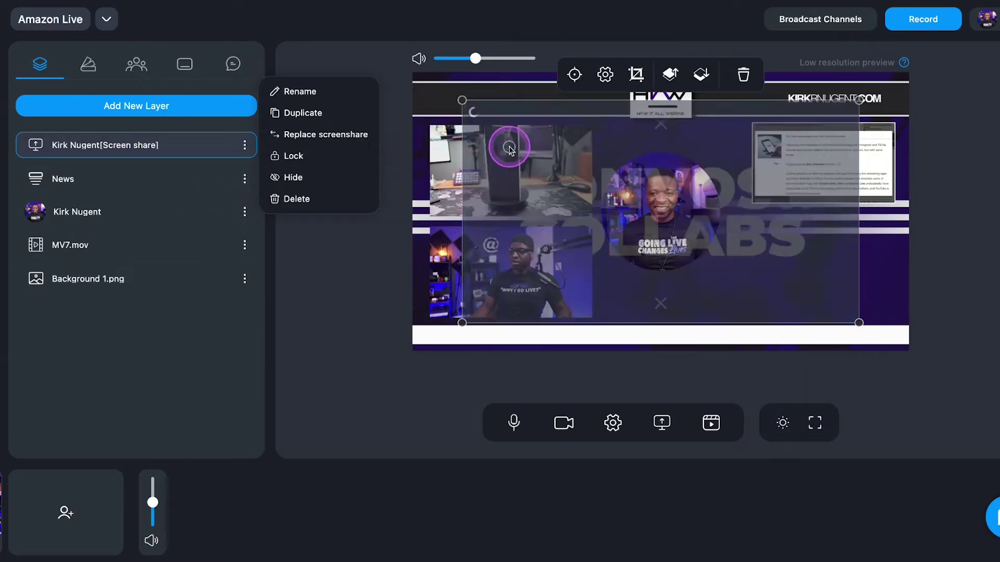
{"action": "left_click", "coordinate": [562, 189]}
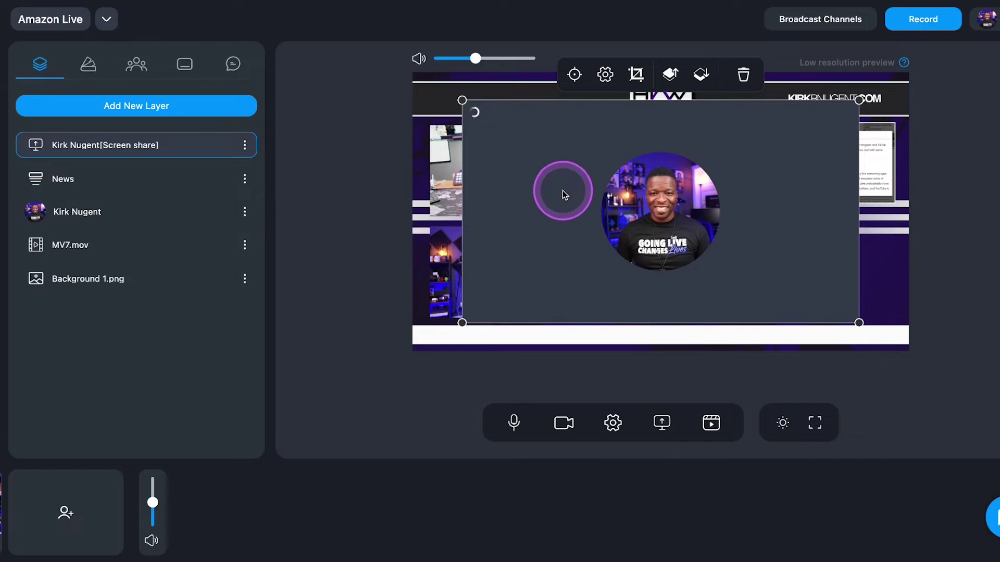
Choose the Komposition LLC Chrome tab as the screen-share source
{"action": "left_click", "coordinate": [662, 424]}
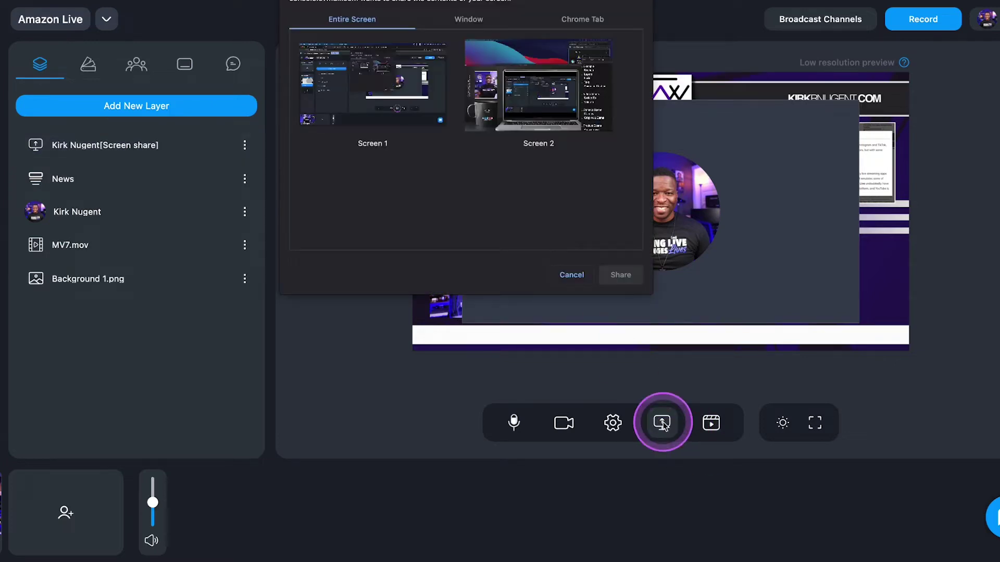
{"action": "left_click", "coordinate": [573, 20]}
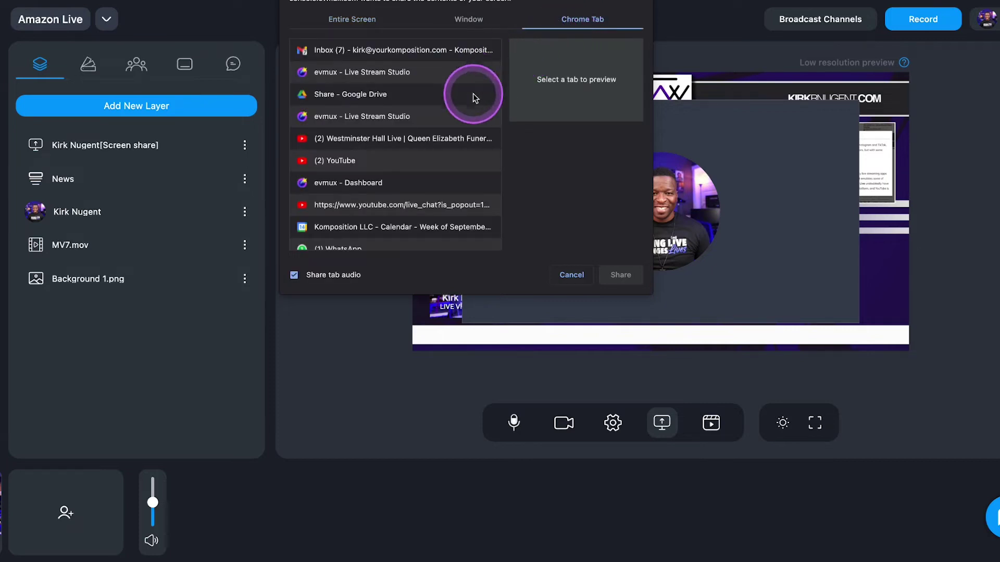
{"action": "scroll", "coordinate": [443, 129], "scroll_direction": "down", "scroll_amount": 5}
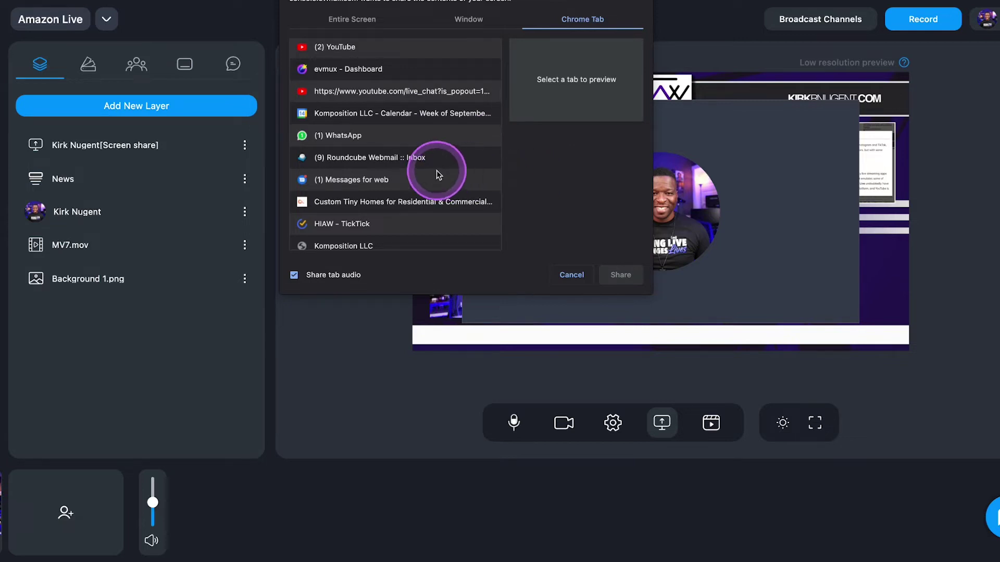
{"action": "scroll", "coordinate": [436, 172], "scroll_direction": "down", "scroll_amount": 2}
{"action": "scroll", "coordinate": [427, 175], "scroll_direction": "down", "scroll_amount": 1}
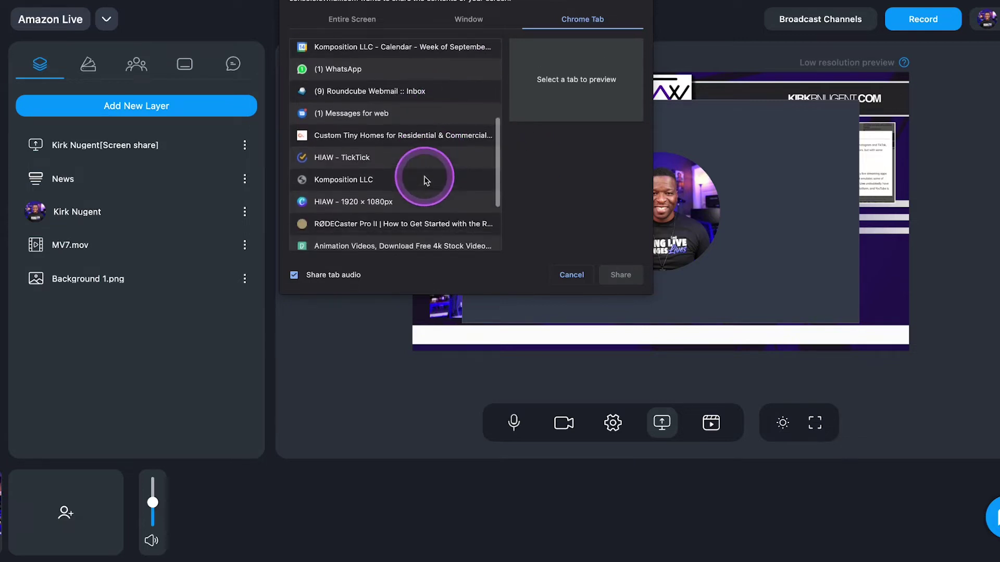
{"action": "left_click", "coordinate": [370, 182]}
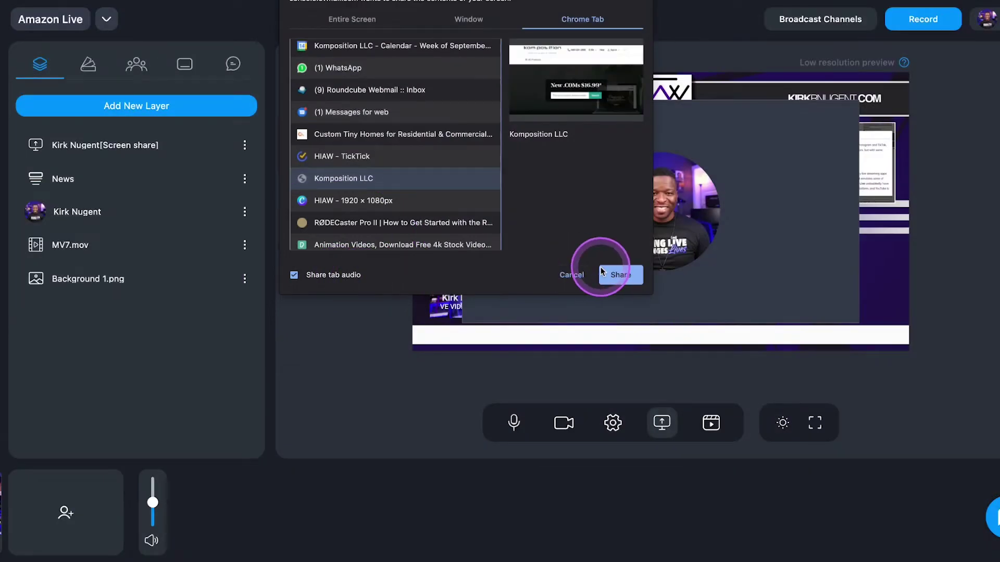
Share the Komposition LLC tab and resize it into a small lower-right inset
{"action": "left_click", "coordinate": [609, 275]}
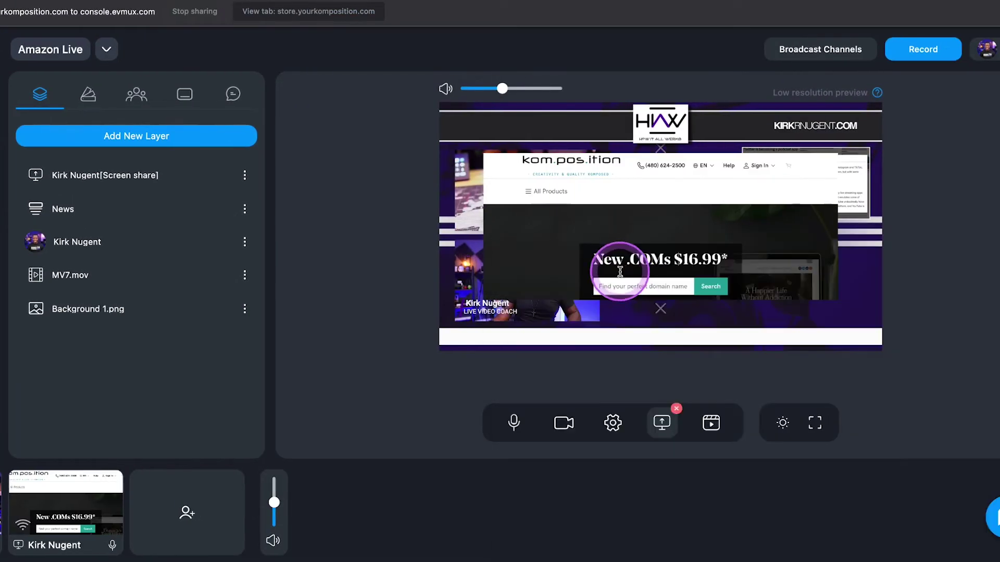
{"action": "left_click", "coordinate": [587, 204]}
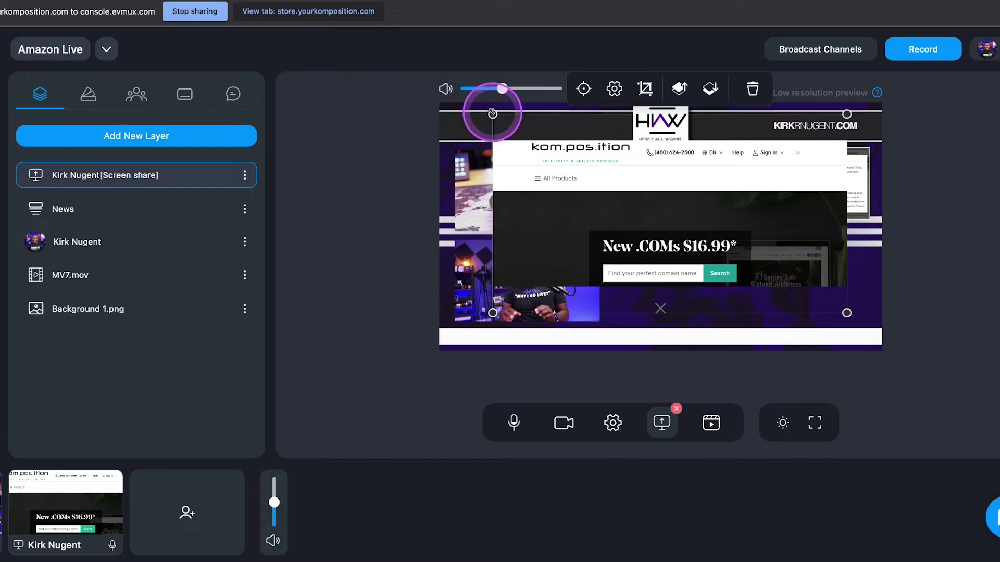
{"action": "left_click_drag", "start_coordinate": [492, 114], "coordinate": [652, 203]}
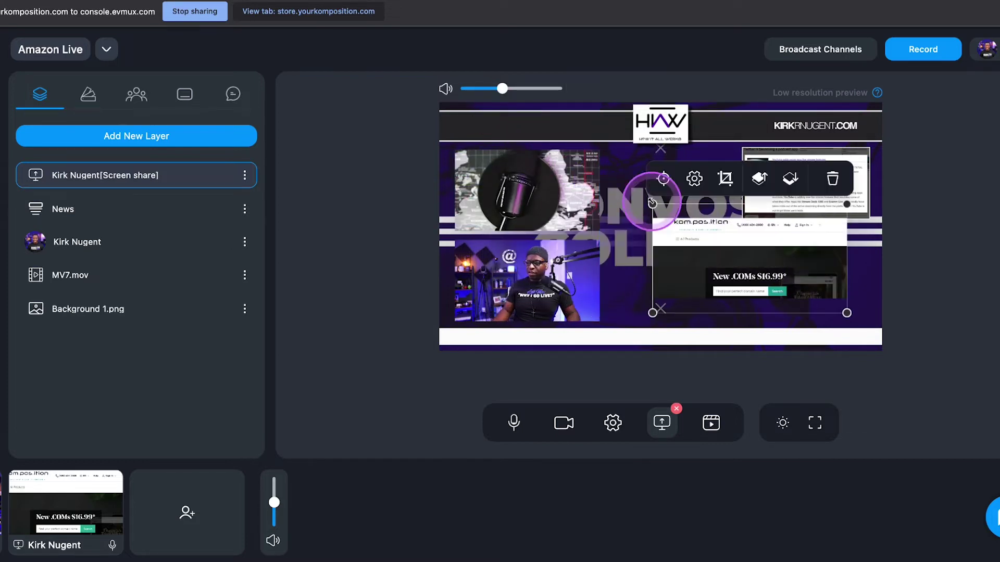
{"action": "left_click_drag", "start_coordinate": [727, 238], "coordinate": [750, 247]}
{"action": "left_click", "coordinate": [675, 213]}
{"action": "left_click_drag", "start_coordinate": [675, 212], "coordinate": [729, 242]}
{"action": "left_click", "coordinate": [770, 272]}
{"action": "left_click_drag", "start_coordinate": [769, 272], "coordinate": [769, 262]}
{"action": "left_click", "coordinate": [965, 268]}
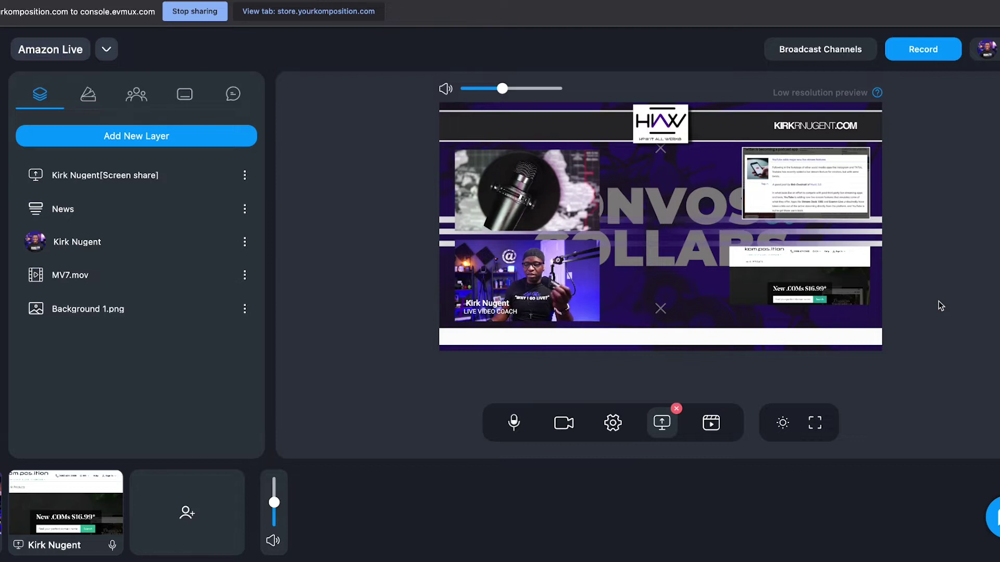
{"action": "left_click", "coordinate": [922, 302]}
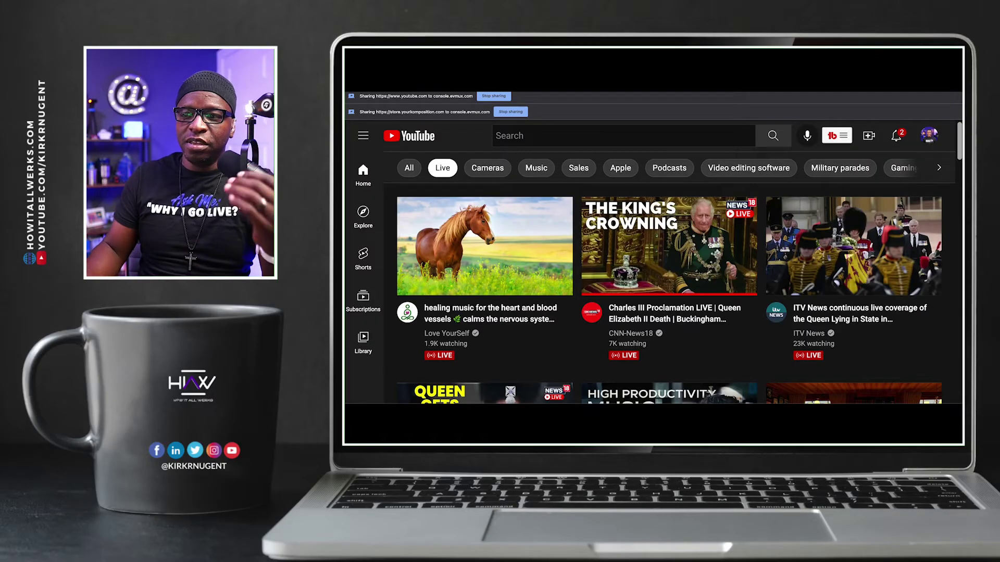
Open the Charles III Proclamation live video and pop its live chat into a separate window
{"action": "left_click", "coordinate": [701, 101]}
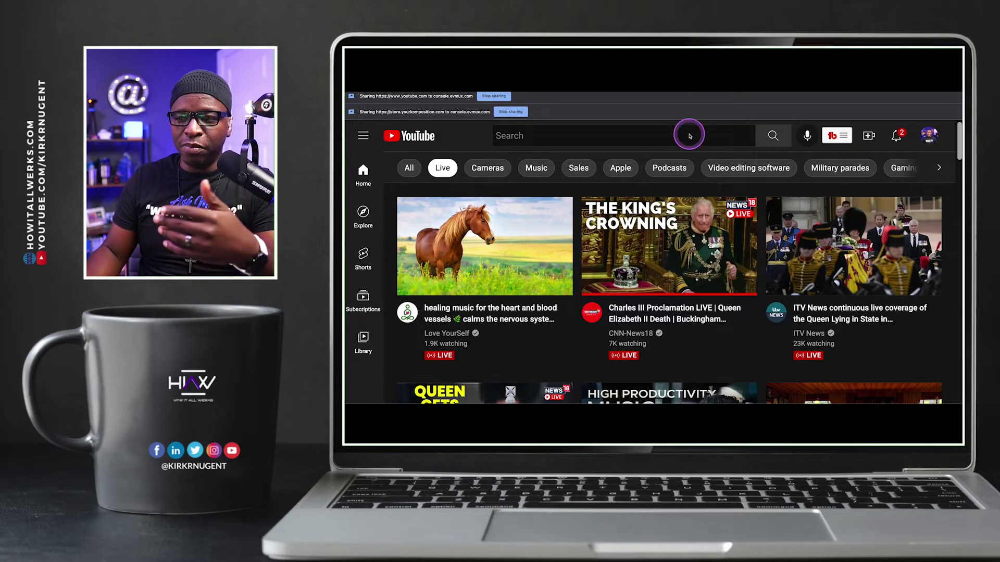
{"action": "scroll", "coordinate": [657, 225], "scroll_direction": "down", "scroll_amount": 1}
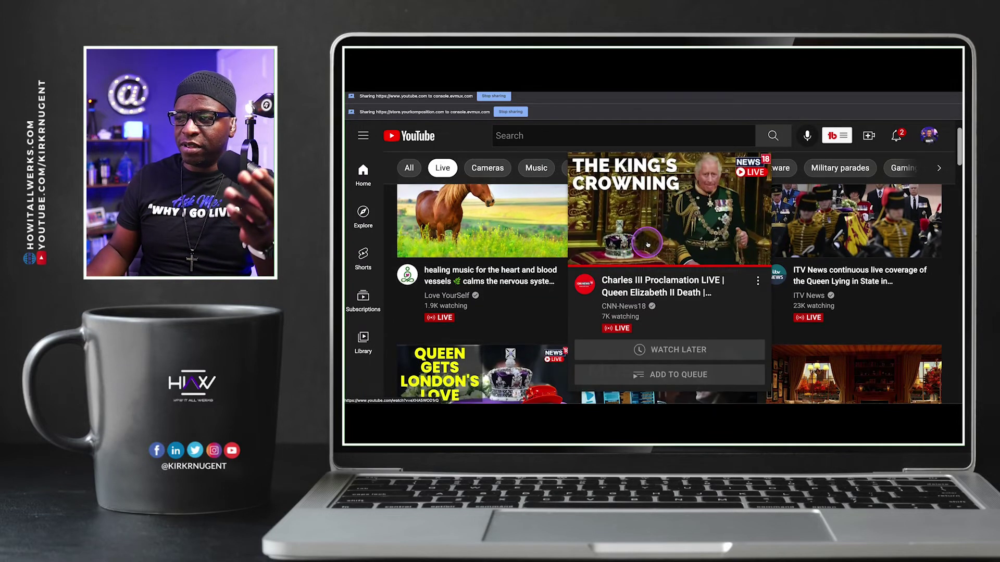
{"action": "scroll", "coordinate": [911, 271], "scroll_direction": "down", "scroll_amount": 1}
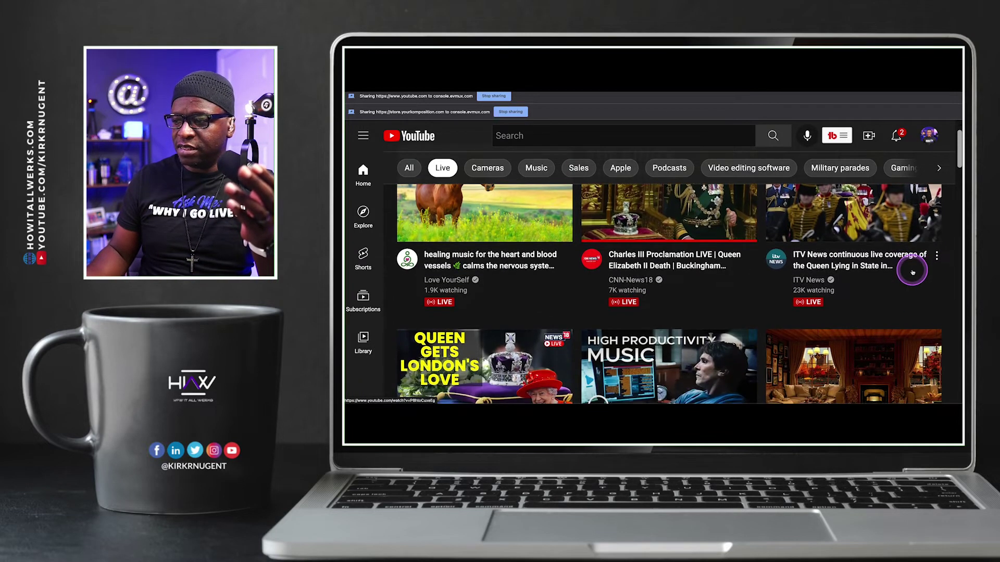
{"action": "left_click", "coordinate": [663, 269]}
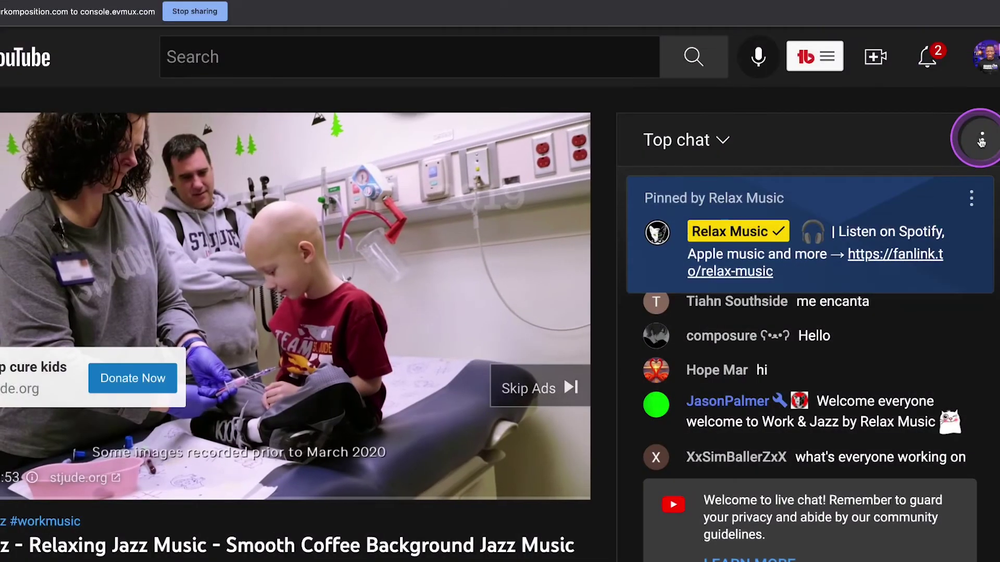
{"action": "left_click", "coordinate": [981, 140]}
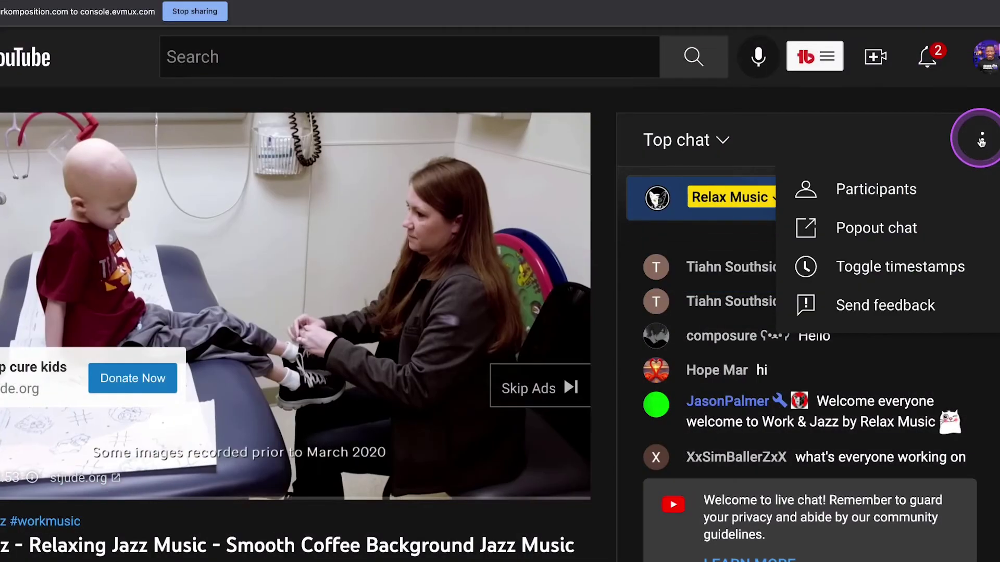
{"action": "left_click", "coordinate": [897, 226]}
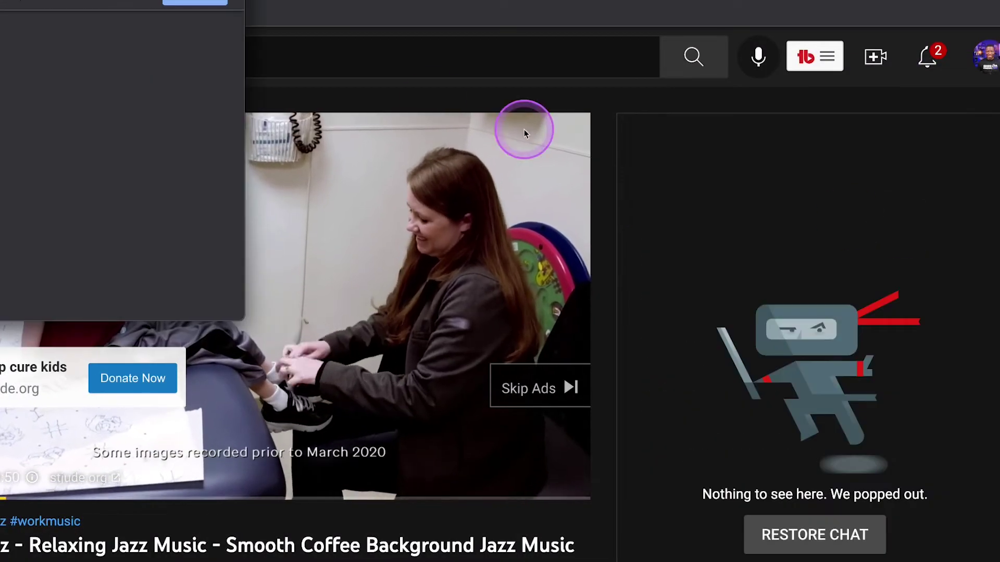
{"action": "left_click_drag", "start_coordinate": [192, 0], "coordinate": [582, 61]}
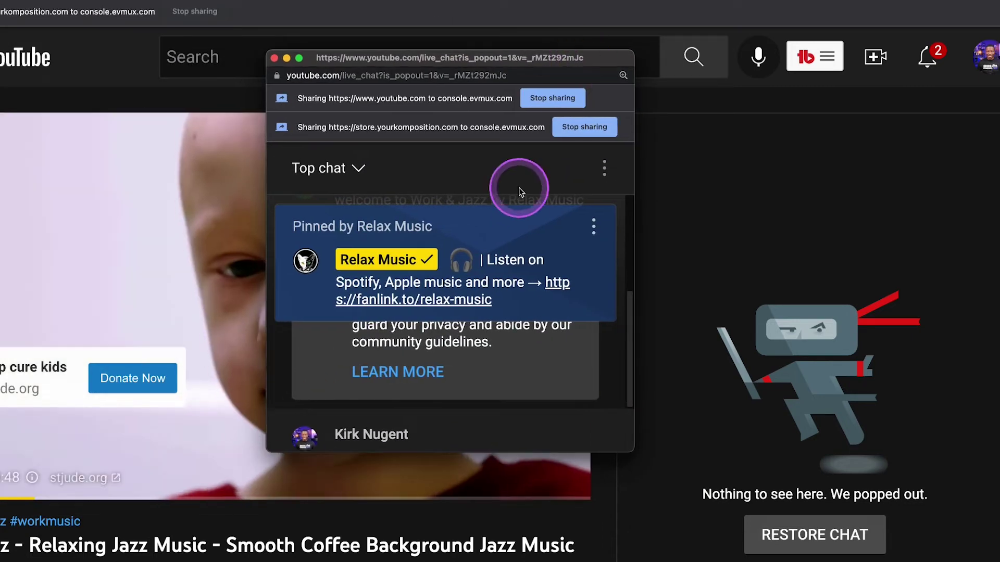
Dismiss the pinned message in the popout live chat
{"action": "left_click", "coordinate": [593, 228]}
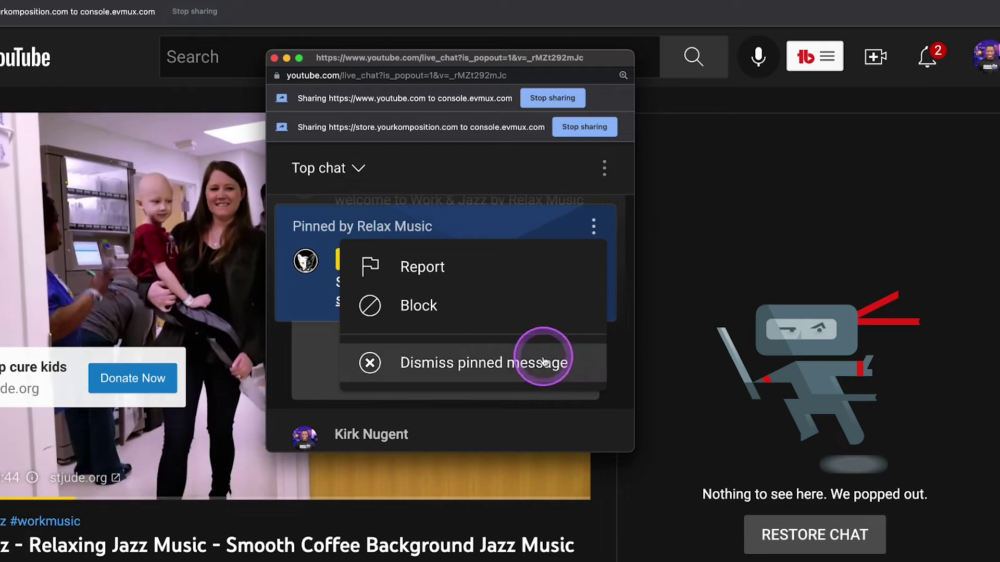
{"action": "left_click", "coordinate": [543, 361]}
{"action": "scroll", "coordinate": [539, 309], "scroll_direction": "up", "scroll_amount": 4}
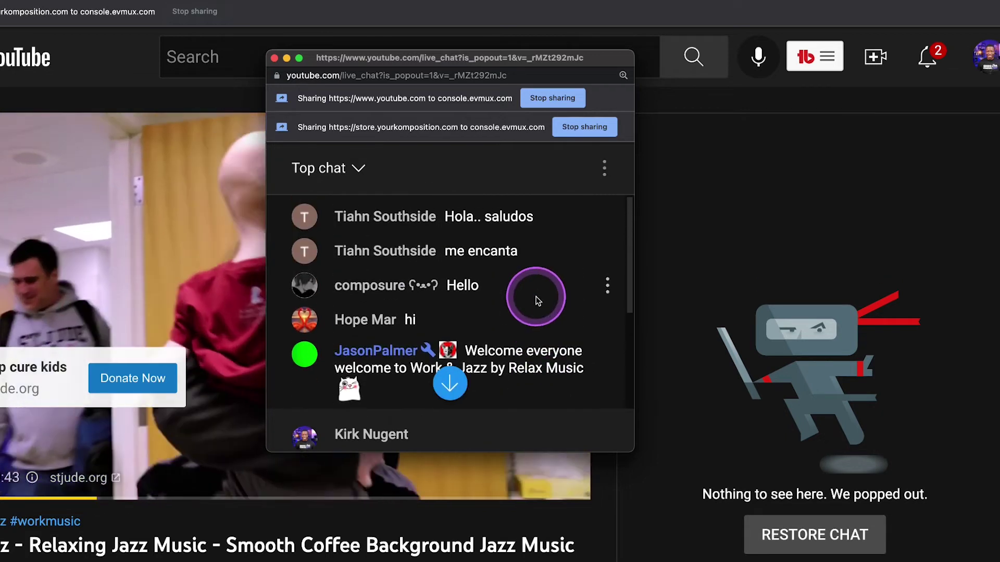
{"action": "scroll", "coordinate": [533, 297], "scroll_direction": "down", "scroll_amount": 3}
{"action": "scroll", "coordinate": [533, 295], "scroll_direction": "up", "scroll_amount": 3}
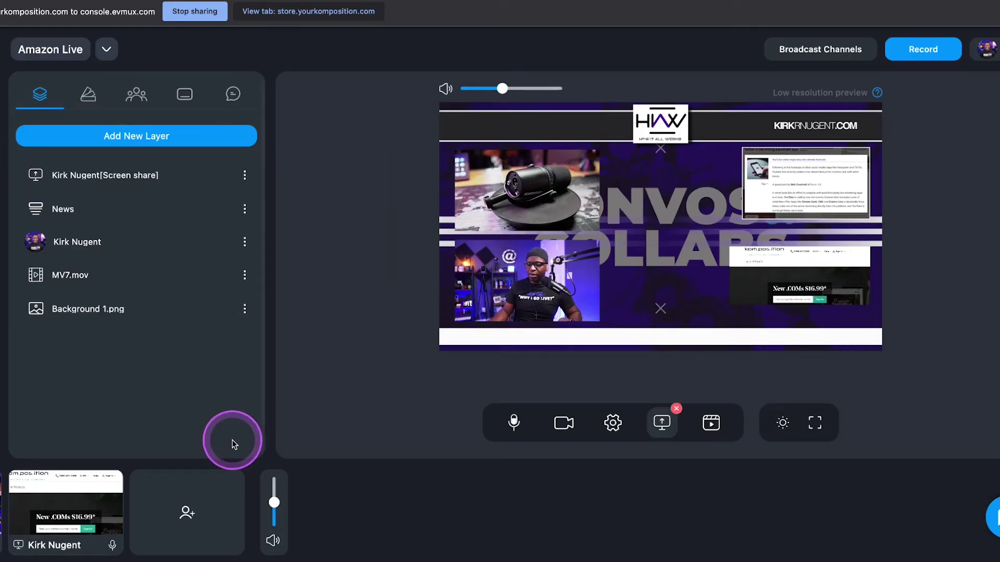
Remove the store website share from the Pro scene and stop sharing it
{"action": "mouse_move", "coordinate": [71, 523]}
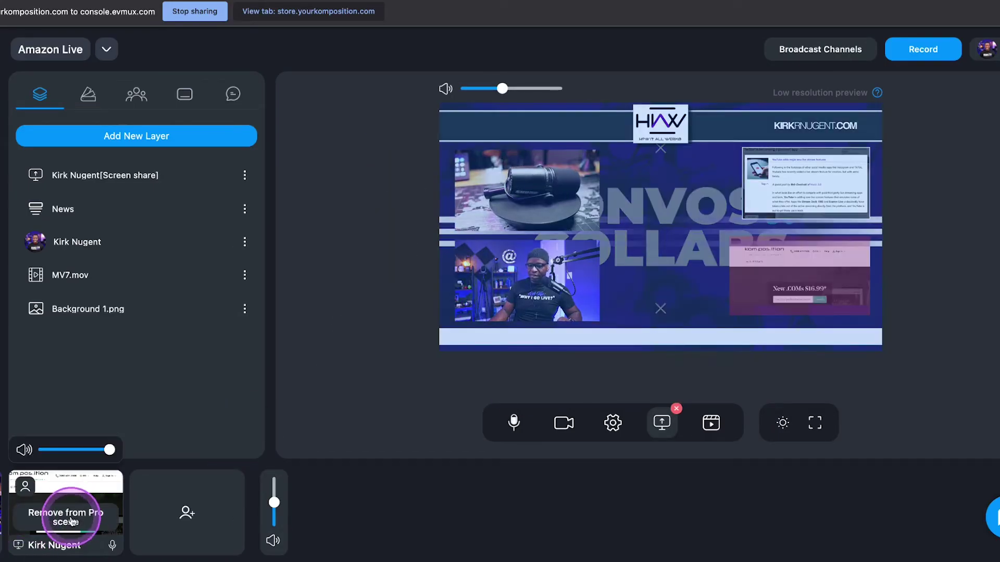
{"action": "left_click", "coordinate": [65, 517]}
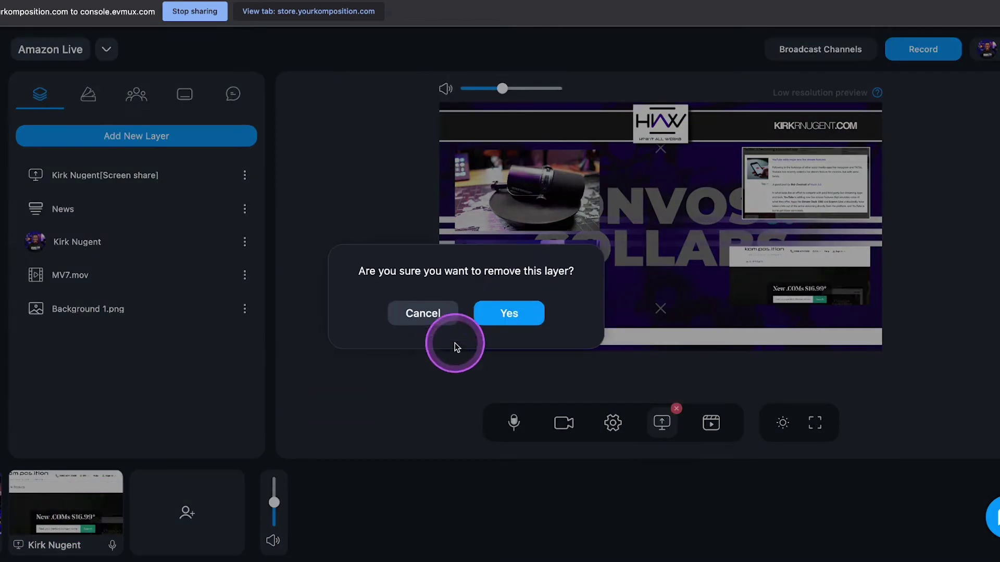
{"action": "left_click", "coordinate": [501, 314]}
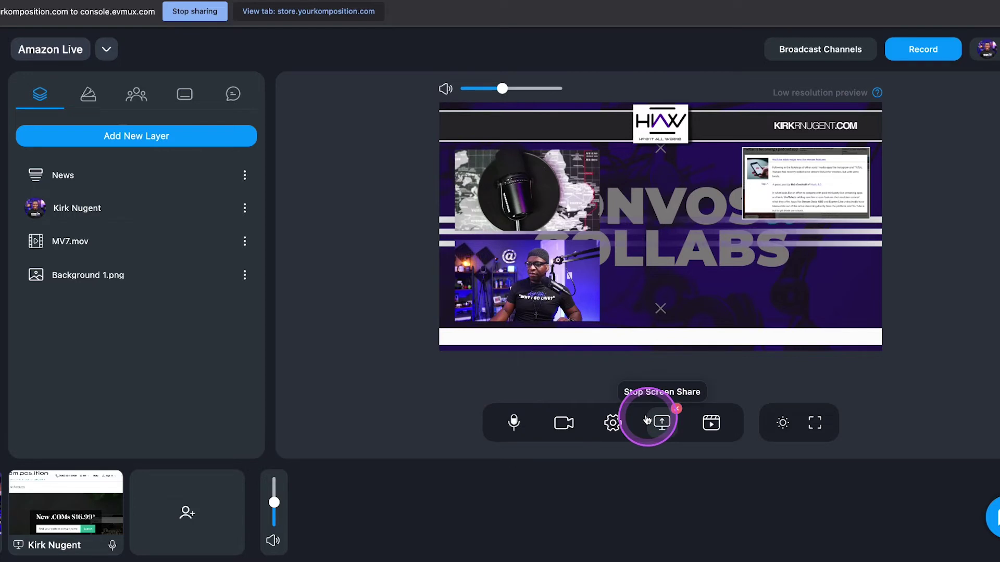
{"action": "left_click", "coordinate": [662, 422]}
Share the YouTube live_chat Chrome tab as the new screen source
{"action": "left_click", "coordinate": [662, 423]}
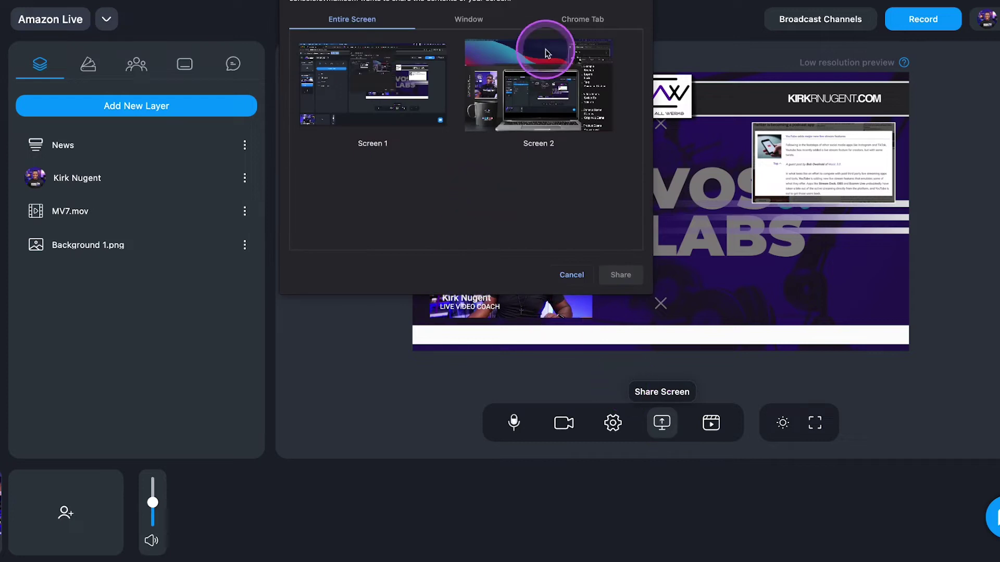
{"action": "left_click", "coordinate": [575, 21]}
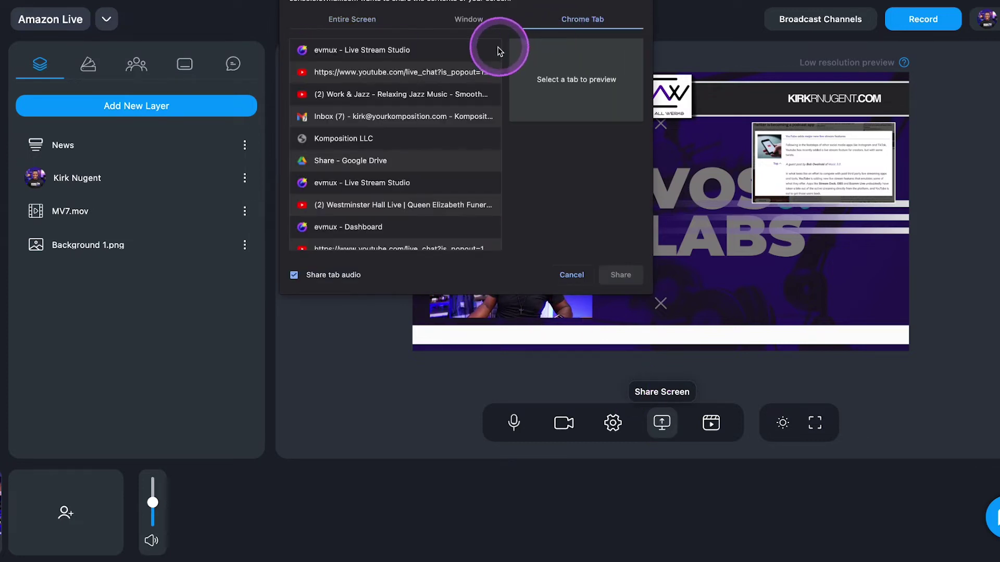
{"action": "left_click", "coordinate": [447, 78]}
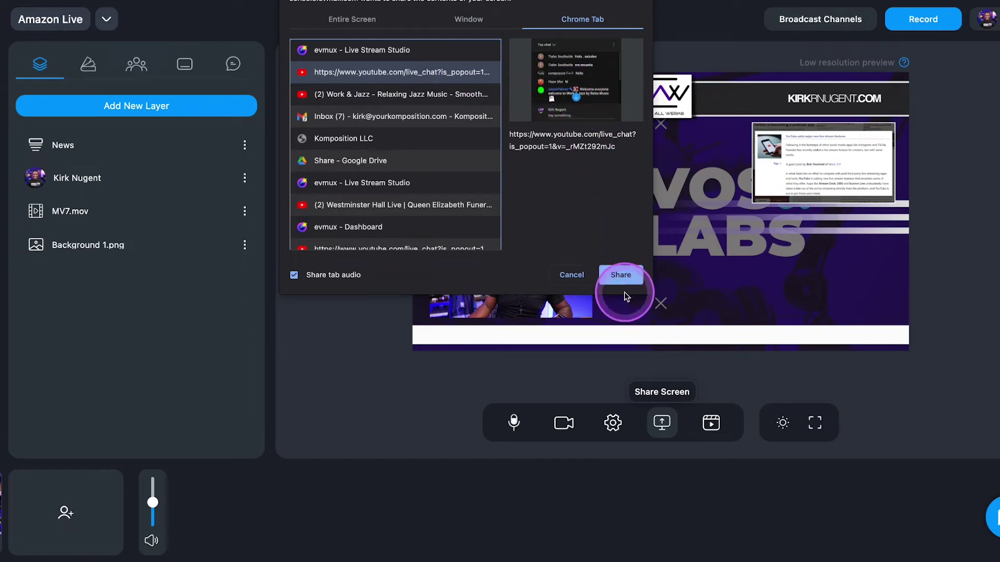
{"action": "left_click", "coordinate": [620, 274]}
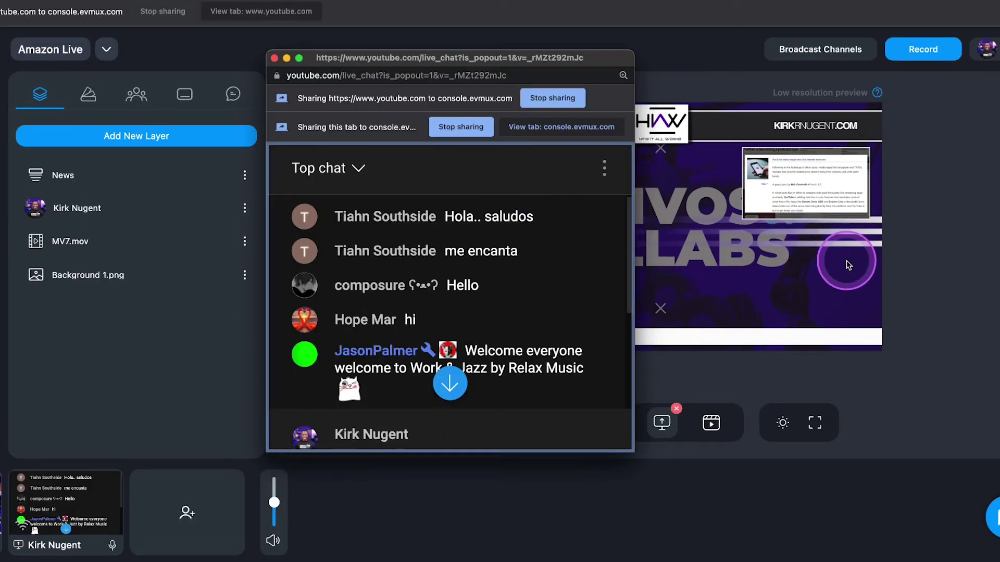
{"action": "left_click", "coordinate": [917, 251]}
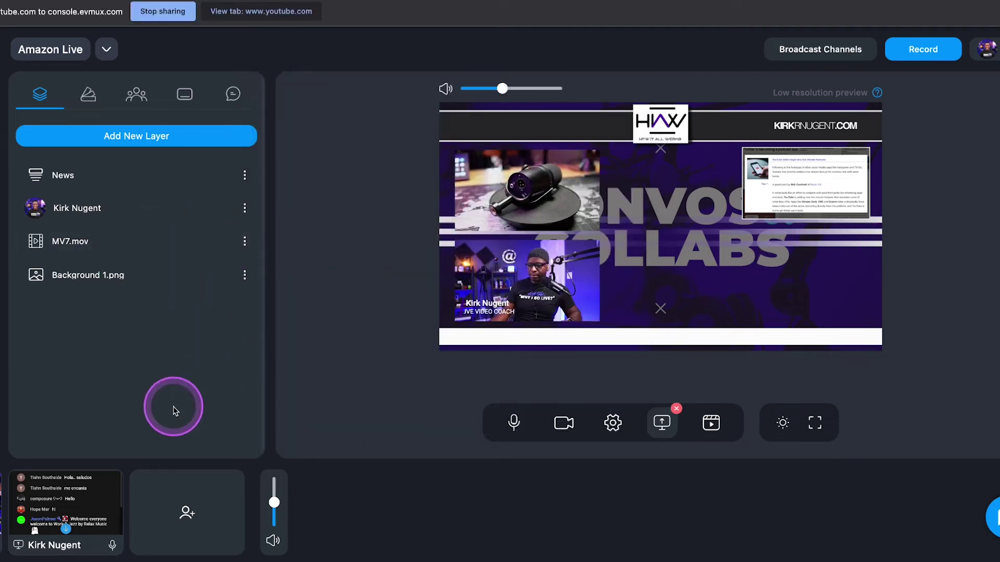
Add the live chat share to the Pro scene and shrink it into a centre-right panel
{"action": "left_click", "coordinate": [70, 525]}
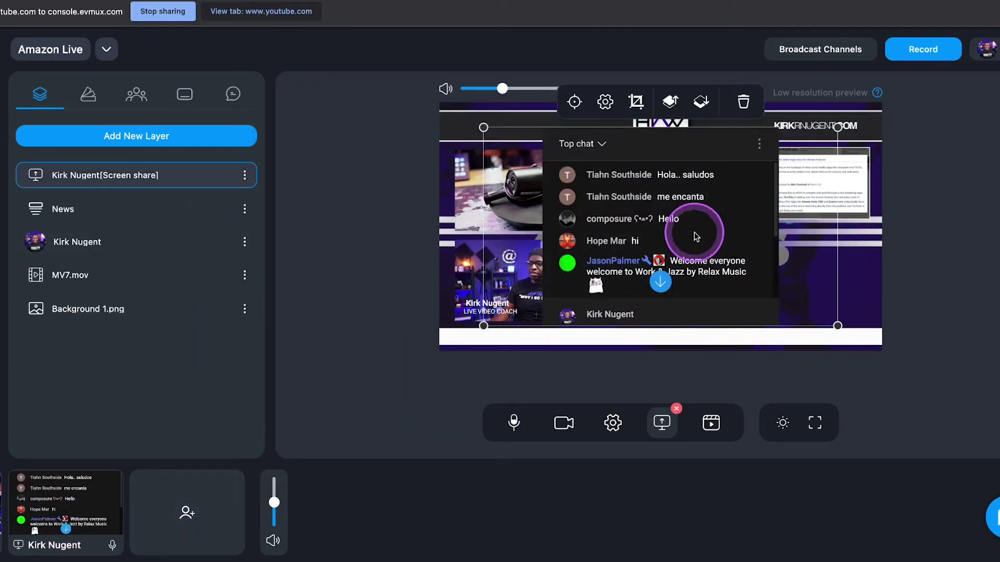
{"action": "left_click_drag", "start_coordinate": [477, 129], "coordinate": [590, 167]}
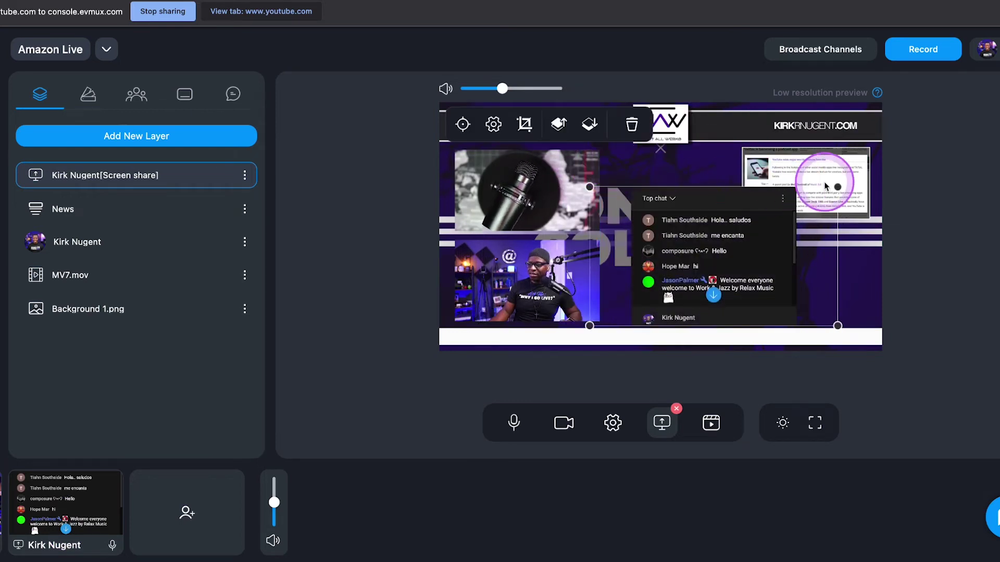
{"action": "left_click_drag", "start_coordinate": [839, 188], "coordinate": [769, 225]}
{"action": "left_click_drag", "start_coordinate": [681, 262], "coordinate": [673, 218]}
{"action": "left_click", "coordinate": [870, 271]}
{"action": "left_click", "coordinate": [941, 252]}
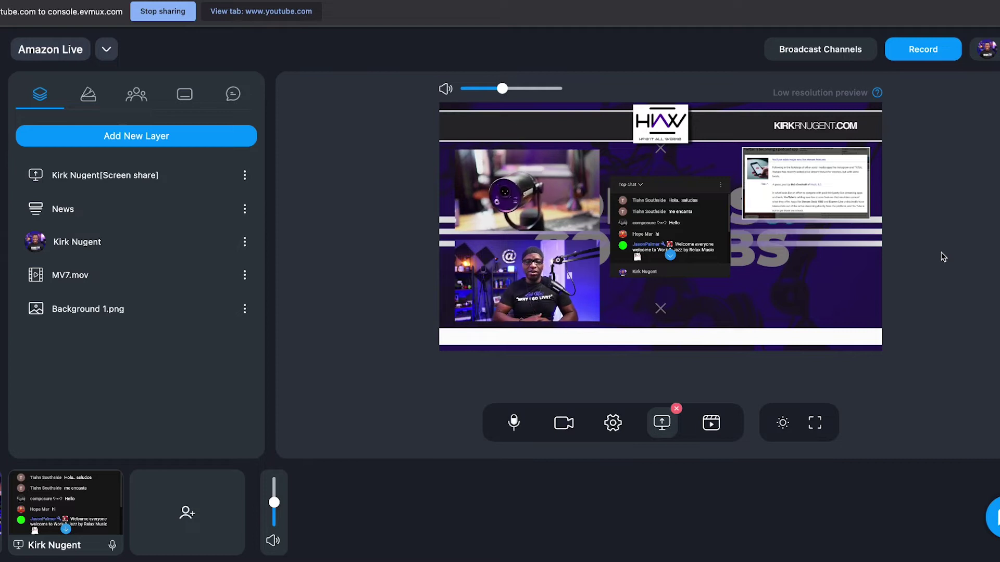
Add the second speaker to the scene as a guest layer
{"action": "left_click", "coordinate": [112, 137]}
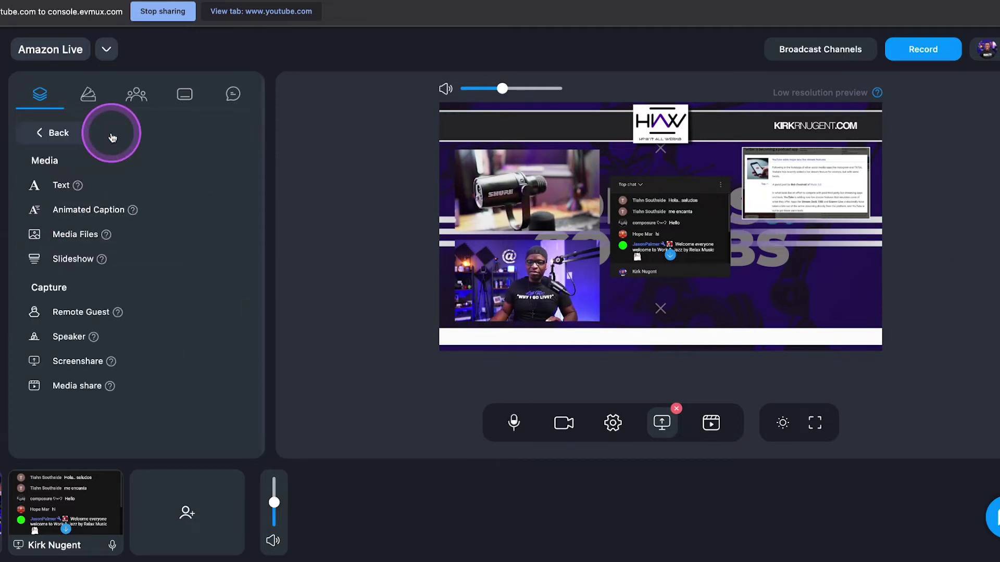
{"action": "left_click", "coordinate": [82, 314]}
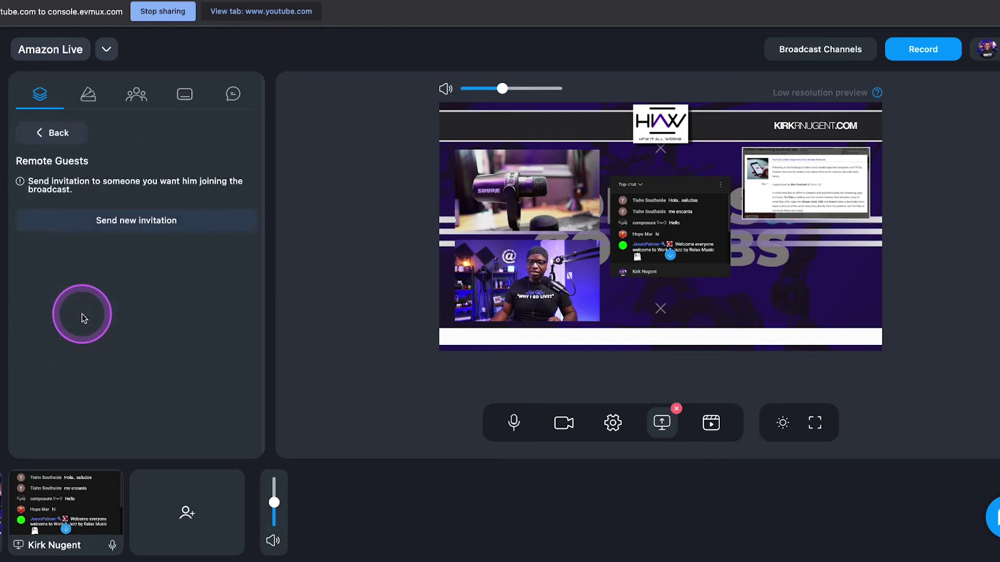
{"action": "left_click", "coordinate": [55, 134]}
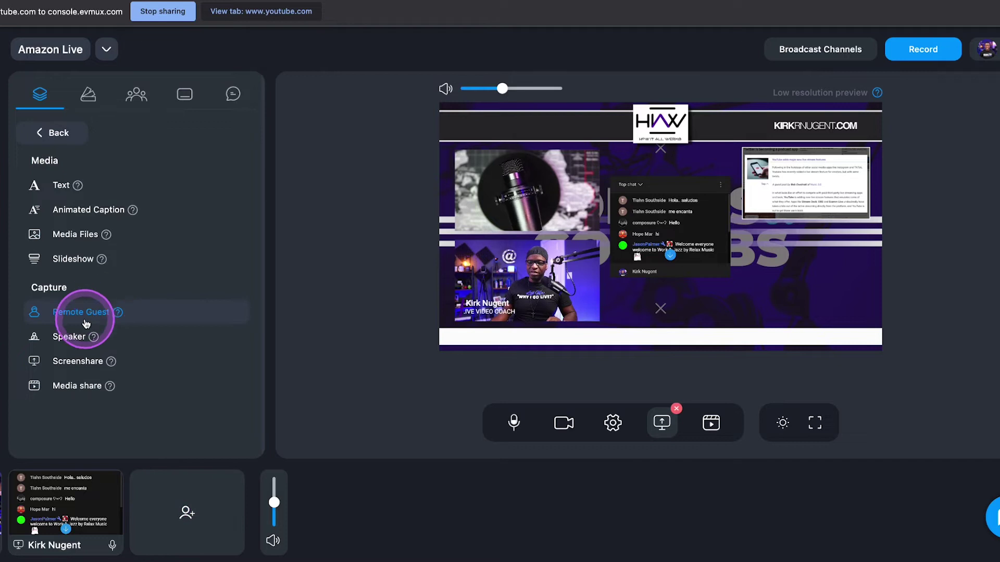
{"action": "left_click", "coordinate": [68, 337]}
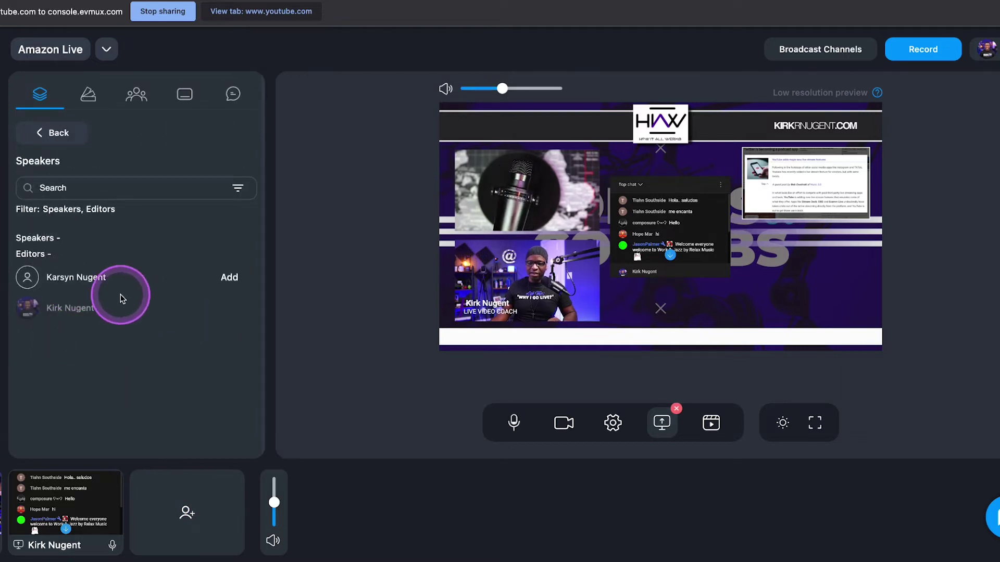
{"action": "left_click", "coordinate": [228, 279]}
Shrink the guest box into the lower-right corner beneath the news card
{"action": "left_click", "coordinate": [537, 199]}
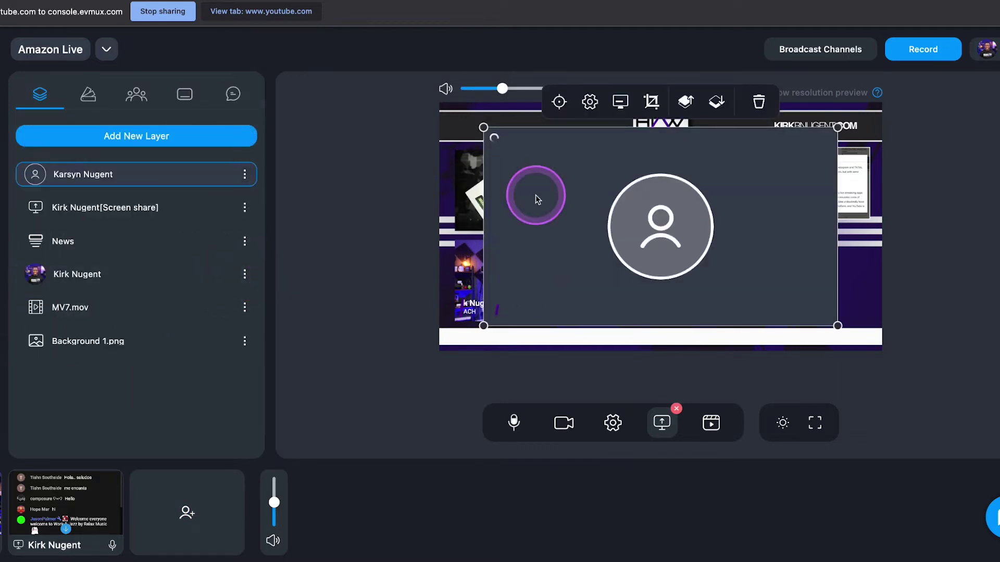
{"action": "left_click_drag", "start_coordinate": [483, 127], "coordinate": [742, 250]}
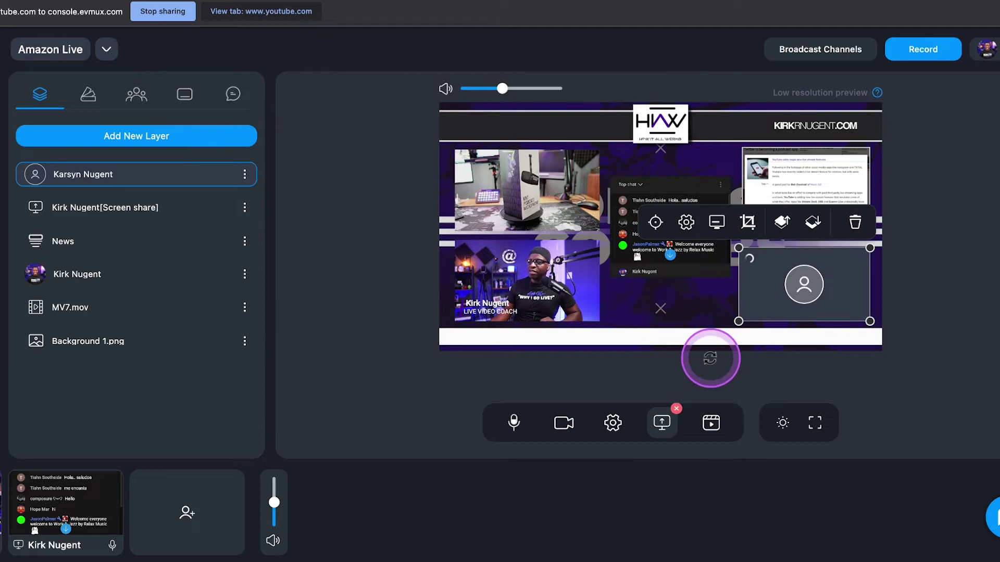
{"action": "left_click", "coordinate": [950, 287]}
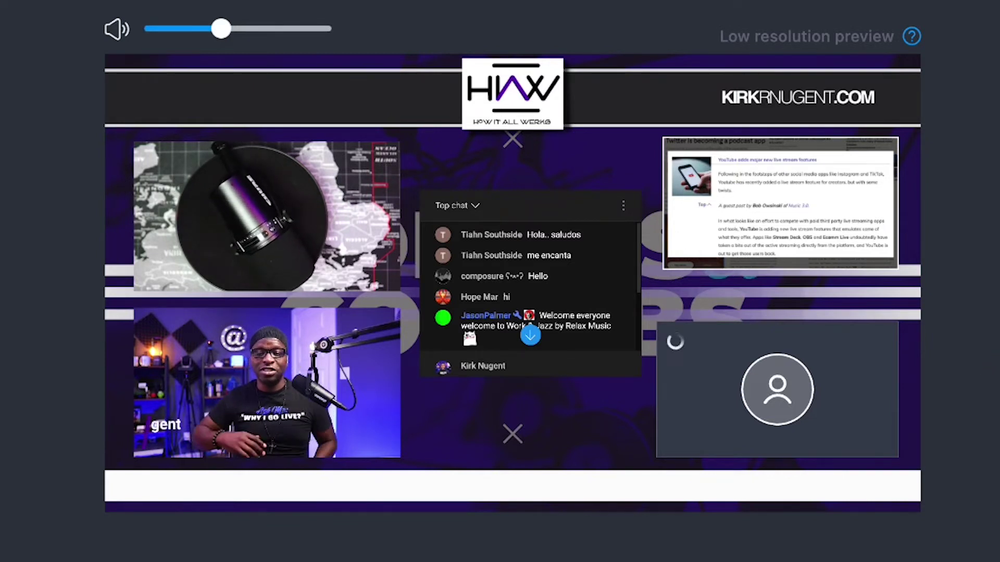
Lock the guest, live chat share and News layers
{"action": "left_click", "coordinate": [446, 449]}
{"action": "left_click", "coordinate": [94, 252]}
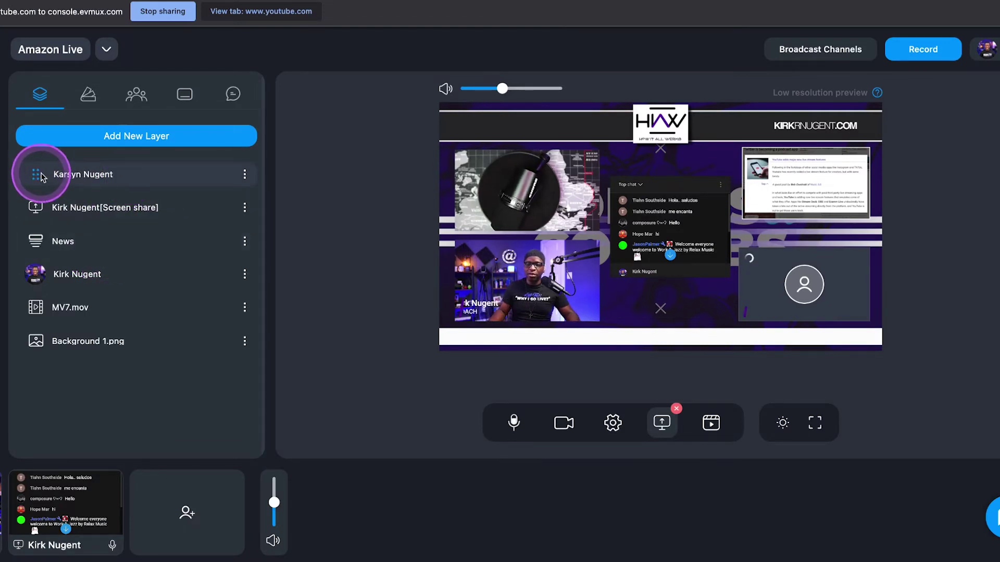
{"action": "mouse_move", "coordinate": [39, 176]}
{"action": "left_mouse_down"}
{"action": "mouse_move", "coordinate": [36, 223]}
{"action": "mouse_move", "coordinate": [31, 179]}
{"action": "left_mouse_up"}
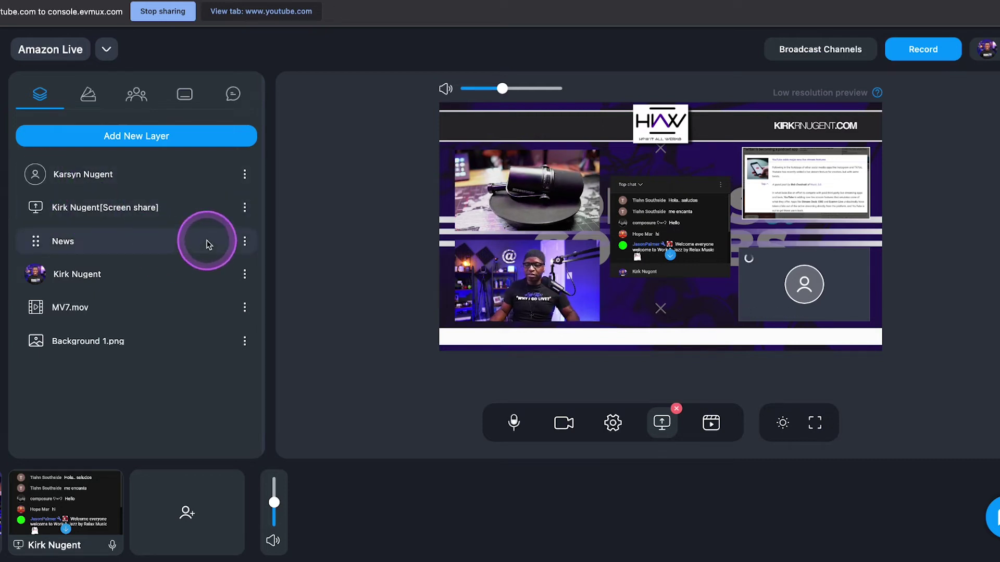
{"action": "left_click", "coordinate": [242, 174]}
{"action": "left_click", "coordinate": [271, 163]}
{"action": "left_click", "coordinate": [240, 206]}
{"action": "left_click", "coordinate": [286, 216]}
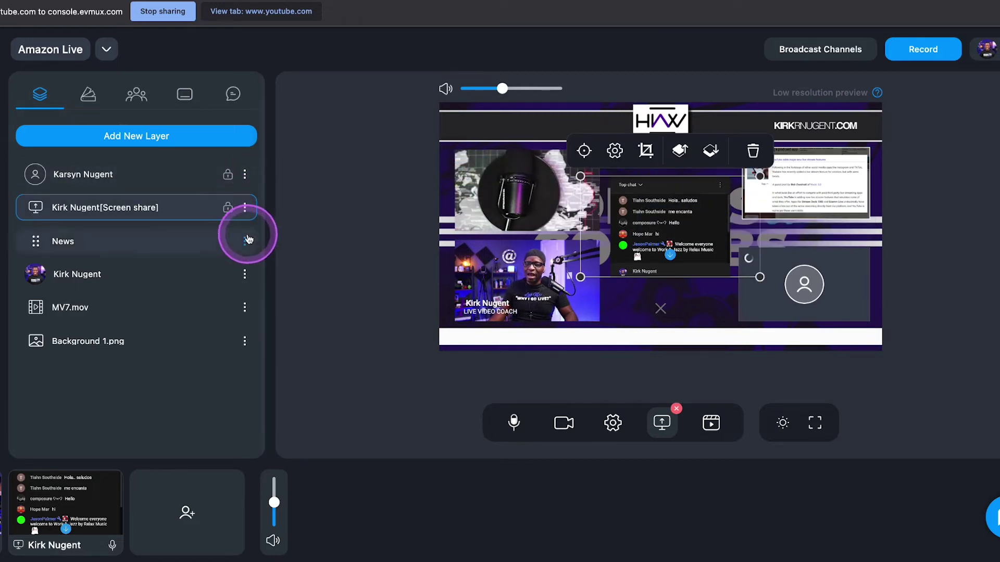
{"action": "left_click", "coordinate": [245, 241]}
{"action": "left_click", "coordinate": [290, 250]}
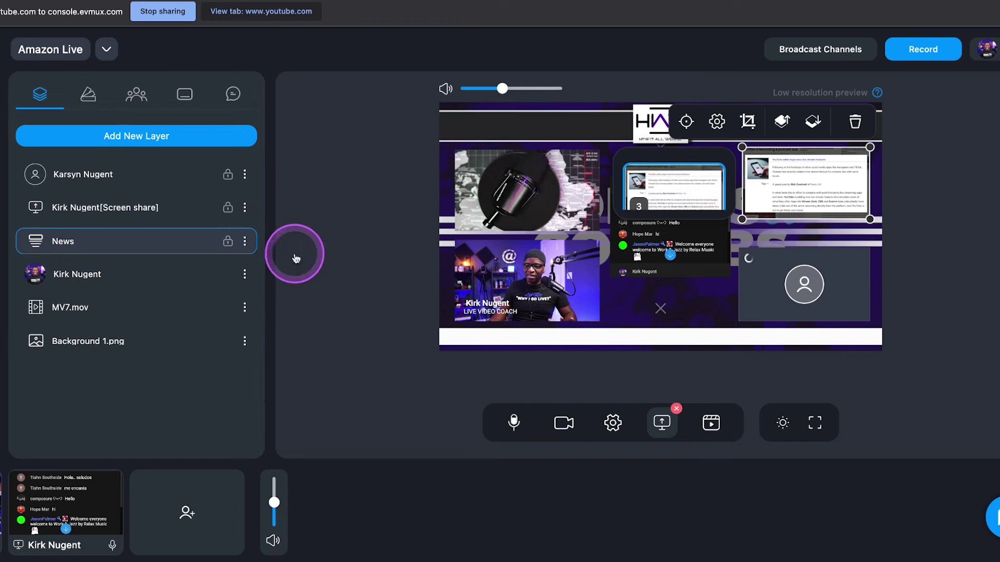
Lock the host camera, MV7.mov and Background 1.png layers
{"action": "left_click", "coordinate": [245, 273]}
{"action": "left_click", "coordinate": [268, 263]}
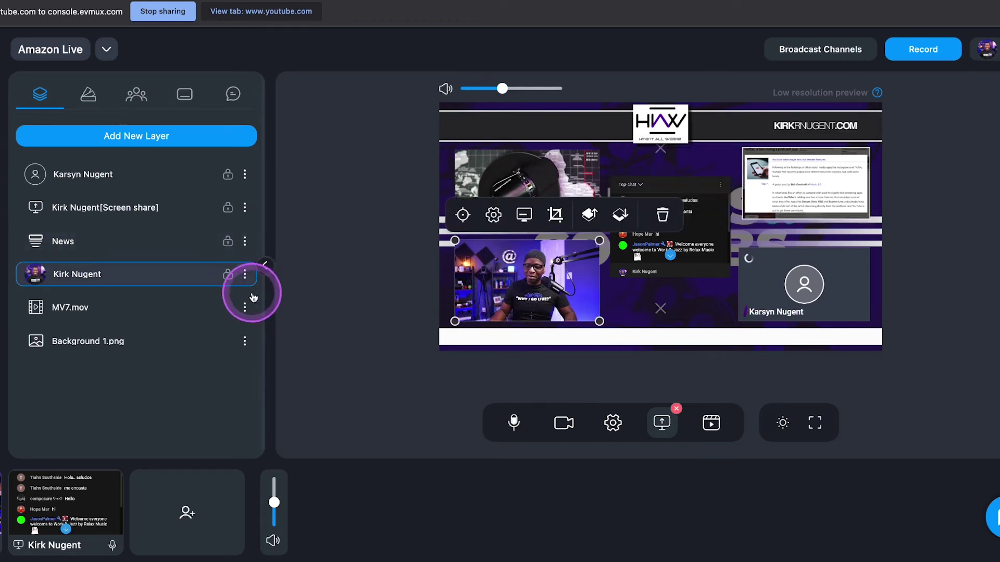
{"action": "left_click", "coordinate": [242, 307]}
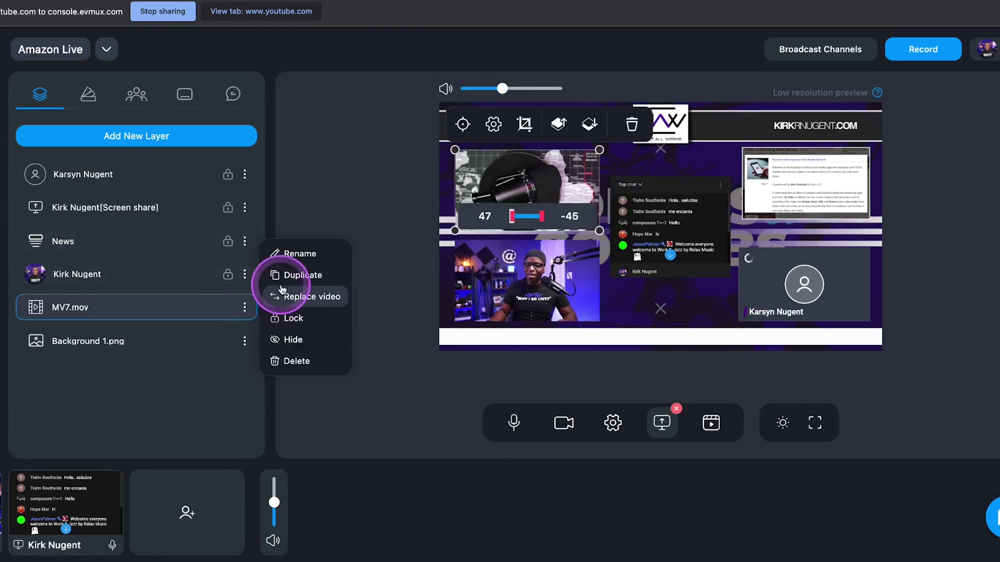
{"action": "left_click", "coordinate": [287, 317]}
{"action": "left_click", "coordinate": [245, 341]}
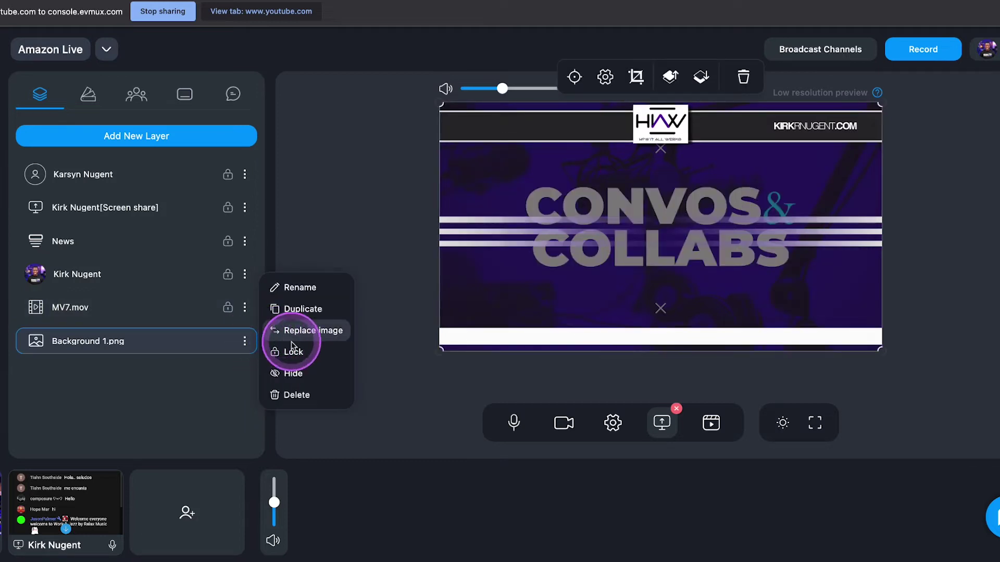
{"action": "left_click", "coordinate": [293, 352]}
{"action": "left_click", "coordinate": [349, 370]}
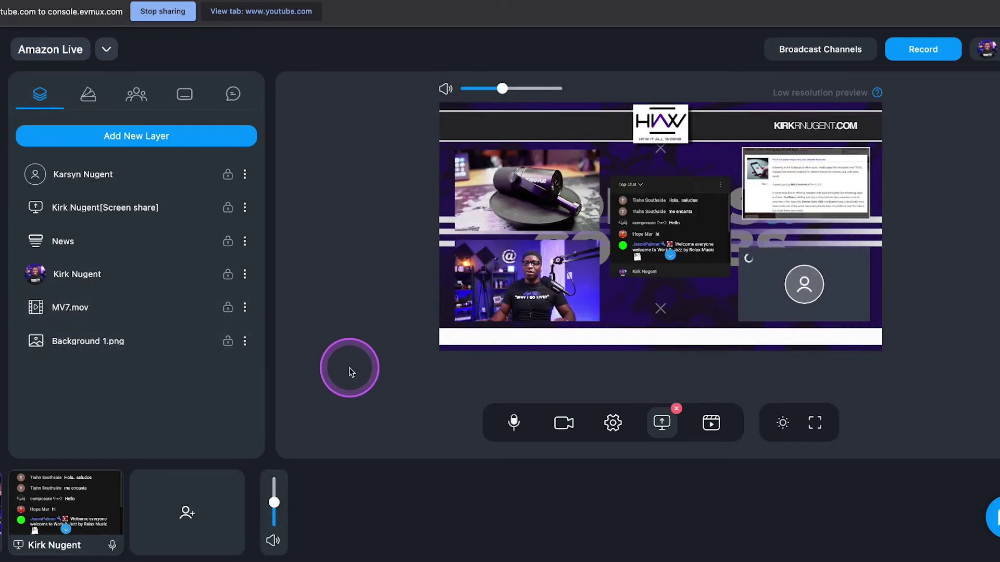
{"action": "left_click", "coordinate": [244, 341]}
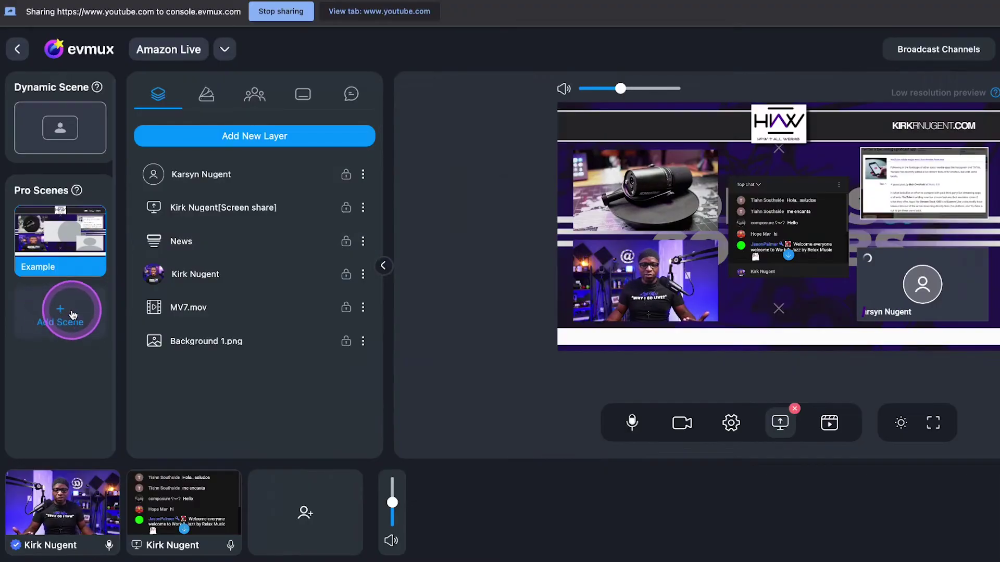
Create a new empty scene
{"action": "left_click", "coordinate": [73, 315]}
{"action": "left_click", "coordinate": [347, 237]}
{"action": "left_click", "coordinate": [340, 244]}
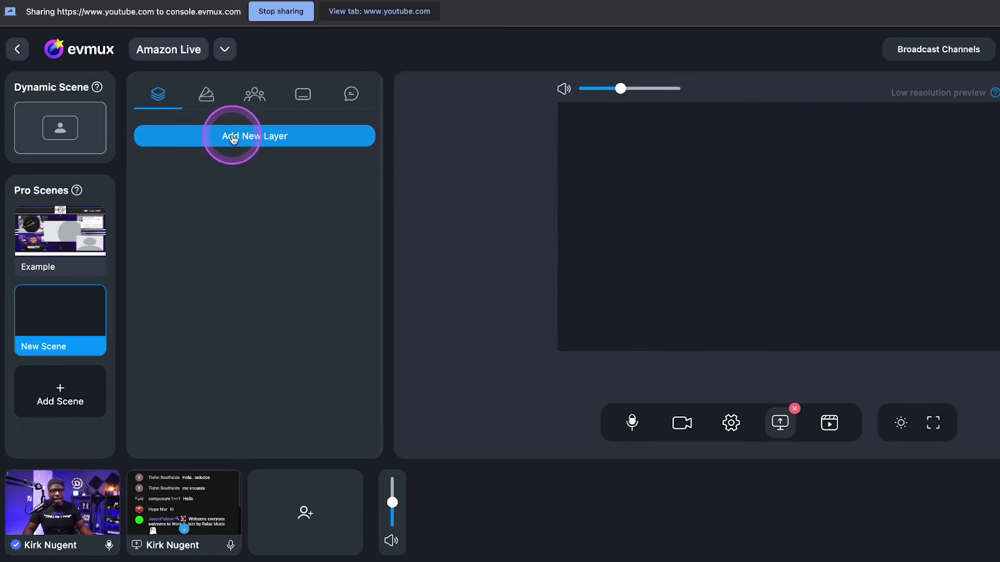
Add the HIAW Bumper VO.mov media file as a layer in the new scene
{"action": "left_click", "coordinate": [233, 138]}
{"action": "left_click", "coordinate": [199, 236]}
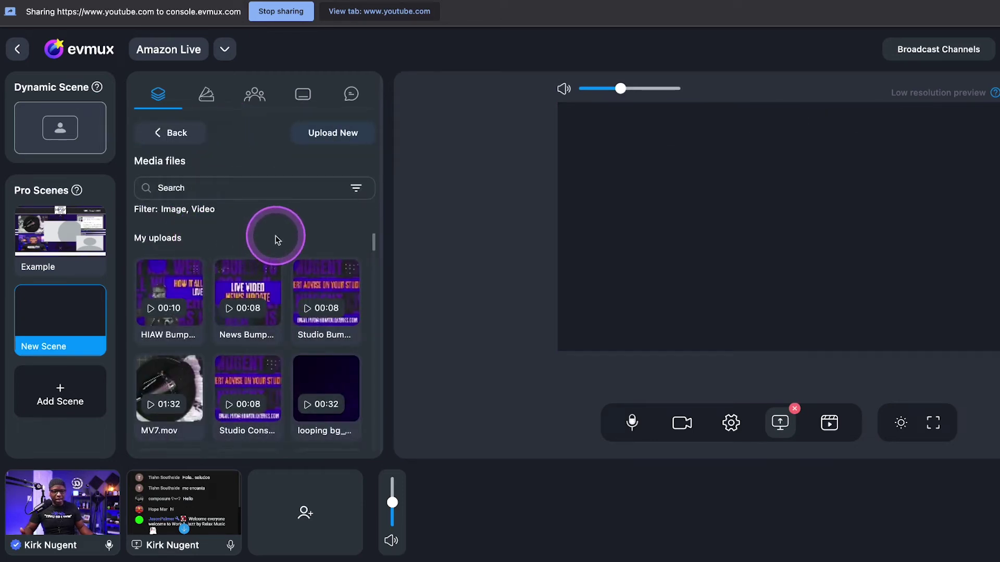
{"action": "scroll", "coordinate": [278, 239], "scroll_direction": "down", "scroll_amount": 2}
{"action": "scroll", "coordinate": [277, 239], "scroll_direction": "up", "scroll_amount": 2}
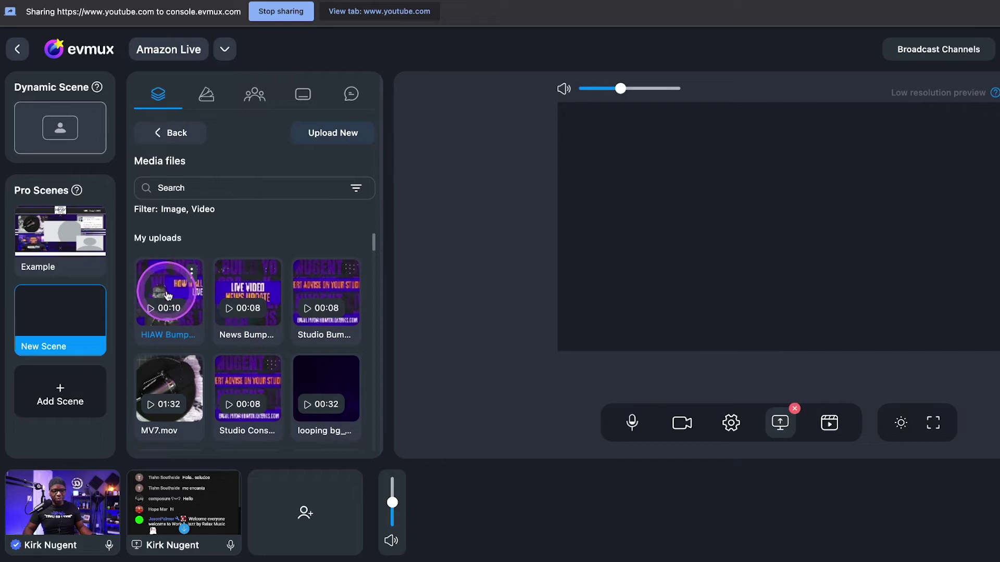
{"action": "left_click", "coordinate": [170, 299]}
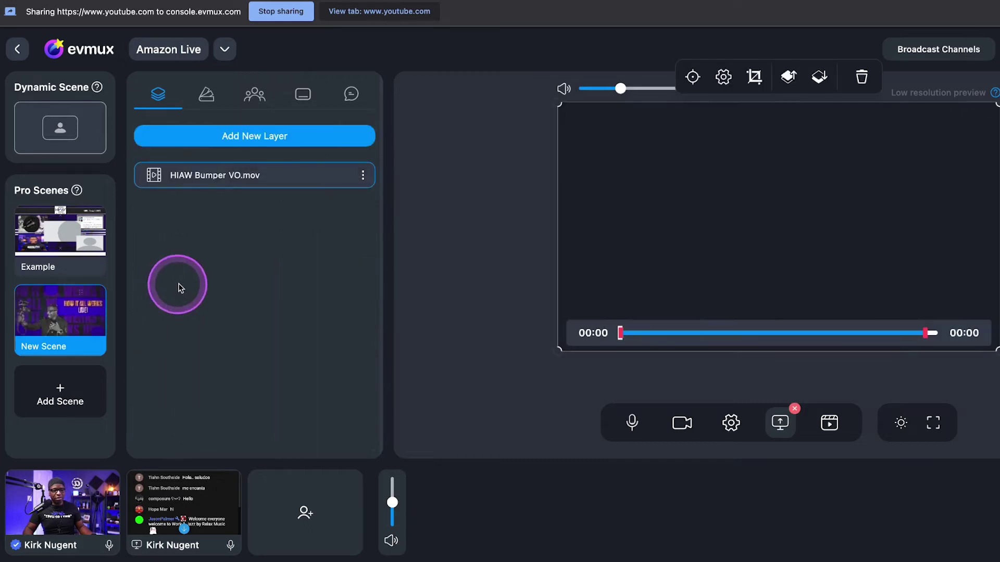
{"action": "left_click_drag", "start_coordinate": [620, 88], "coordinate": [599, 92]}
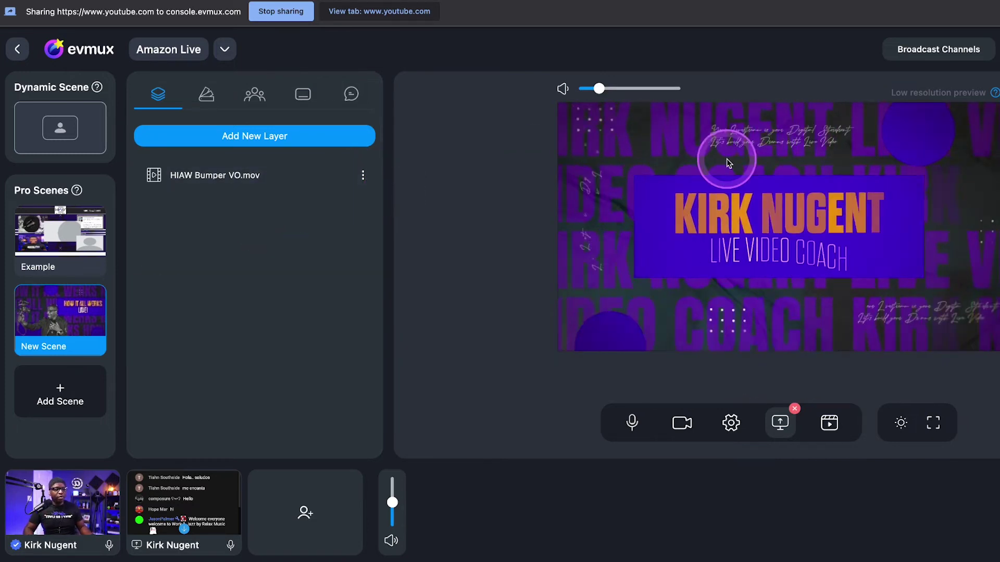
Turn off Loop for the HIAW Bumper VO.mov layer and set its volume to 81
{"action": "left_click", "coordinate": [726, 158]}
{"action": "left_click", "coordinate": [723, 77]}
{"action": "left_click", "coordinate": [715, 238]}
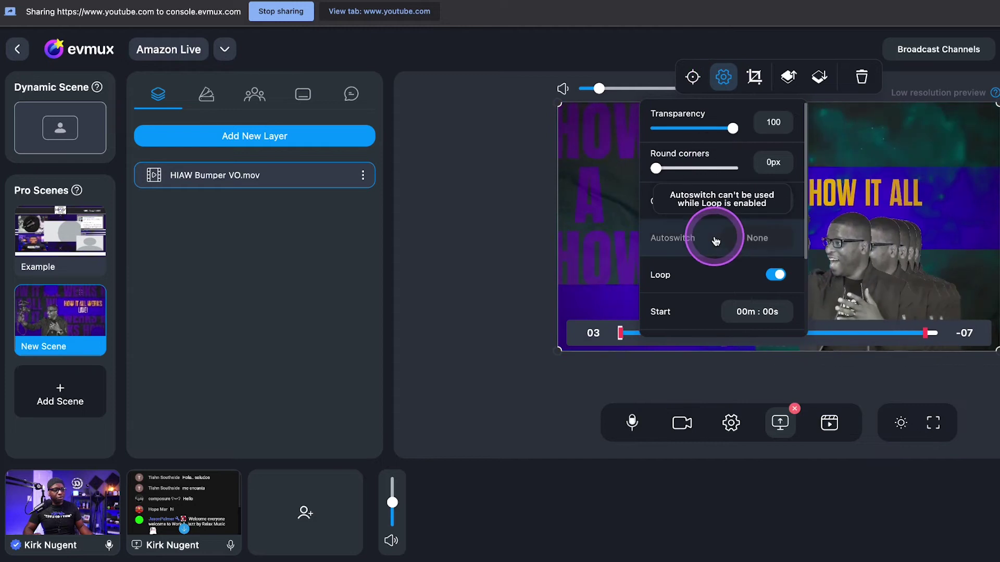
{"action": "scroll", "coordinate": [715, 239], "scroll_direction": "down", "scroll_amount": 3}
{"action": "left_click", "coordinate": [776, 165]}
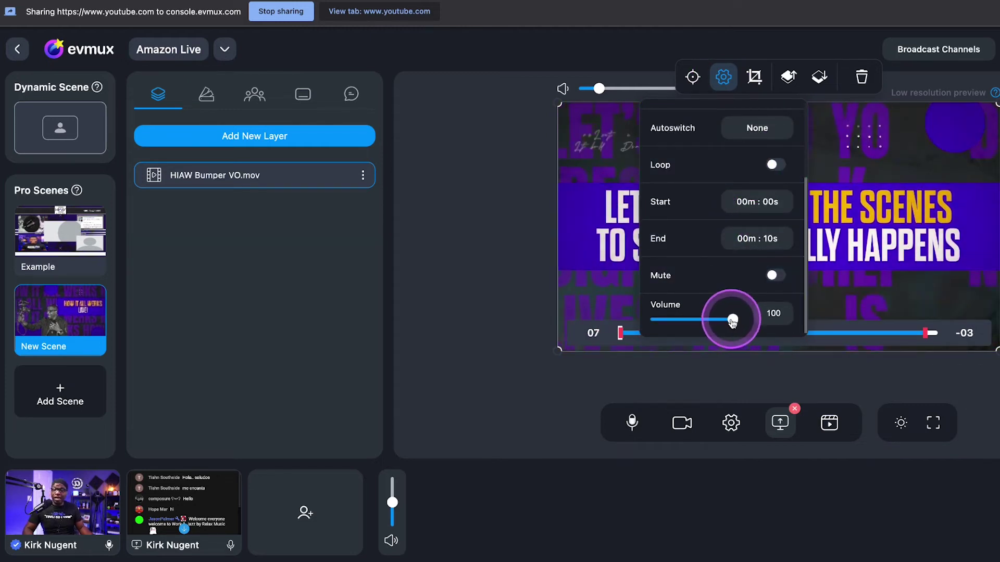
{"action": "left_click_drag", "start_coordinate": [732, 321], "coordinate": [718, 320]}
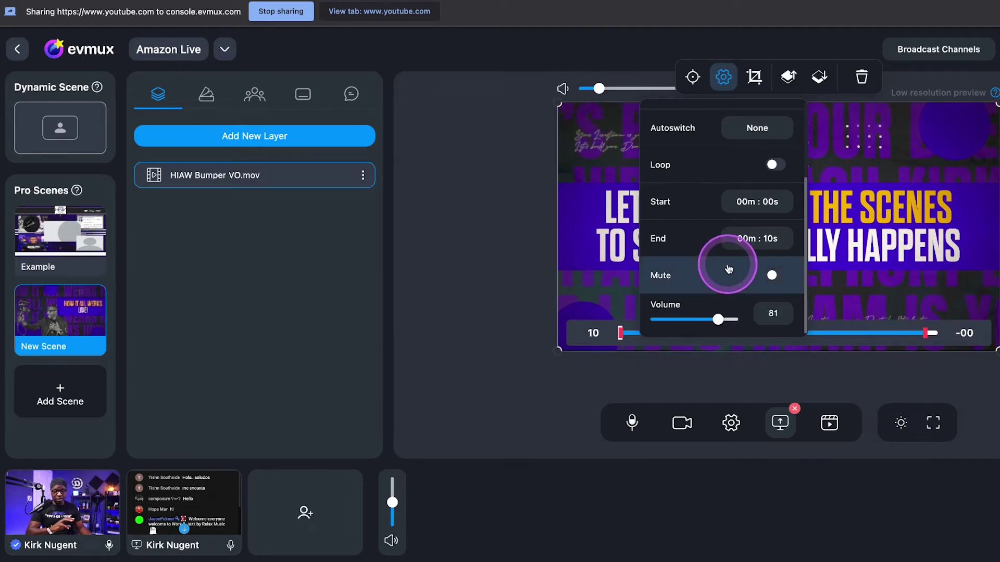
{"action": "scroll", "coordinate": [729, 239], "scroll_direction": "up", "scroll_amount": 5}
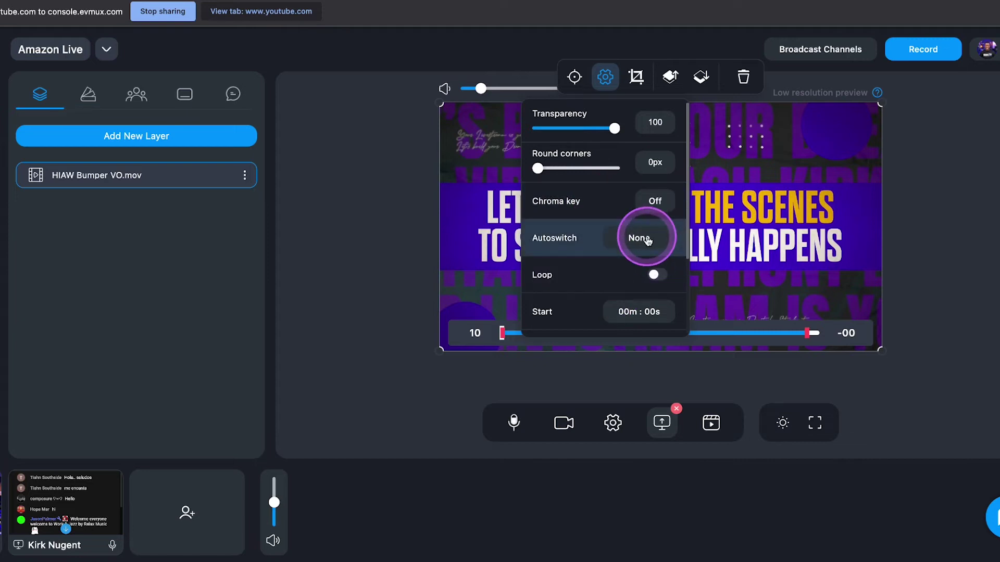
Set the HIAW Bumper VO.mov layer's Autoswitch target to the Example scene
{"action": "left_click", "coordinate": [646, 238]}
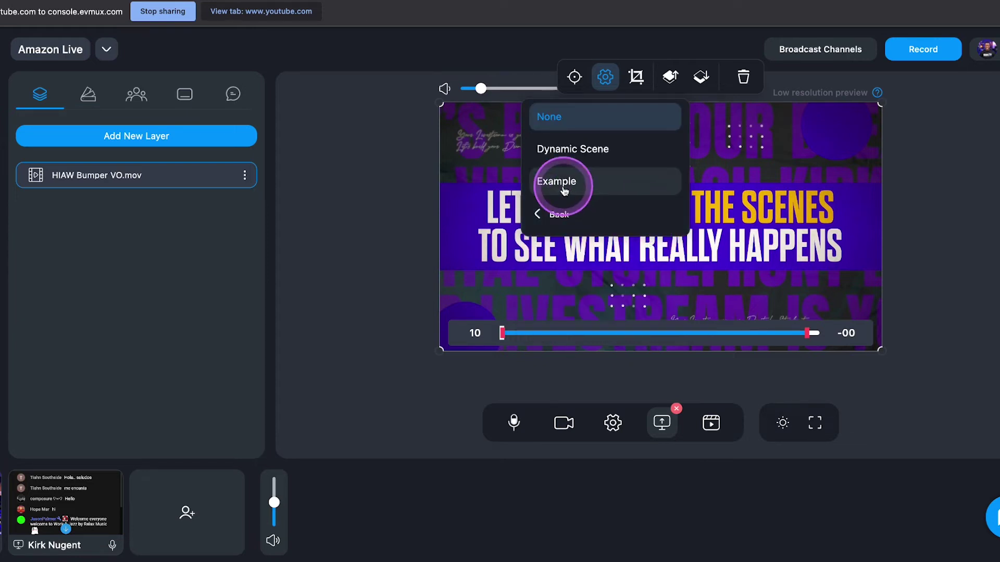
{"action": "left_click", "coordinate": [605, 83]}
{"action": "left_click", "coordinate": [606, 81]}
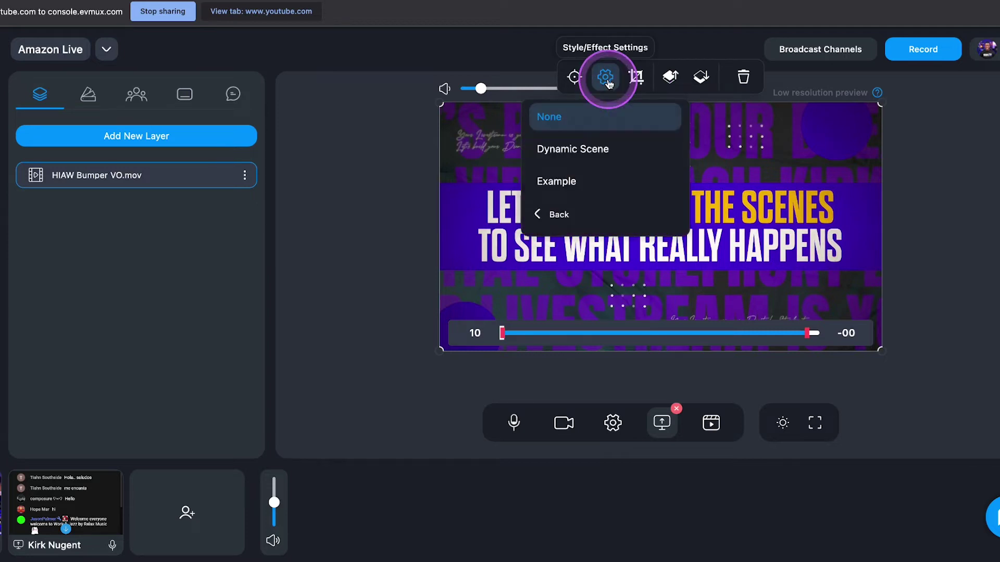
{"action": "left_click", "coordinate": [555, 214]}
{"action": "scroll", "coordinate": [605, 227], "scroll_direction": "down", "scroll_amount": 1}
{"action": "scroll", "coordinate": [601, 219], "scroll_direction": "down", "scroll_amount": 1}
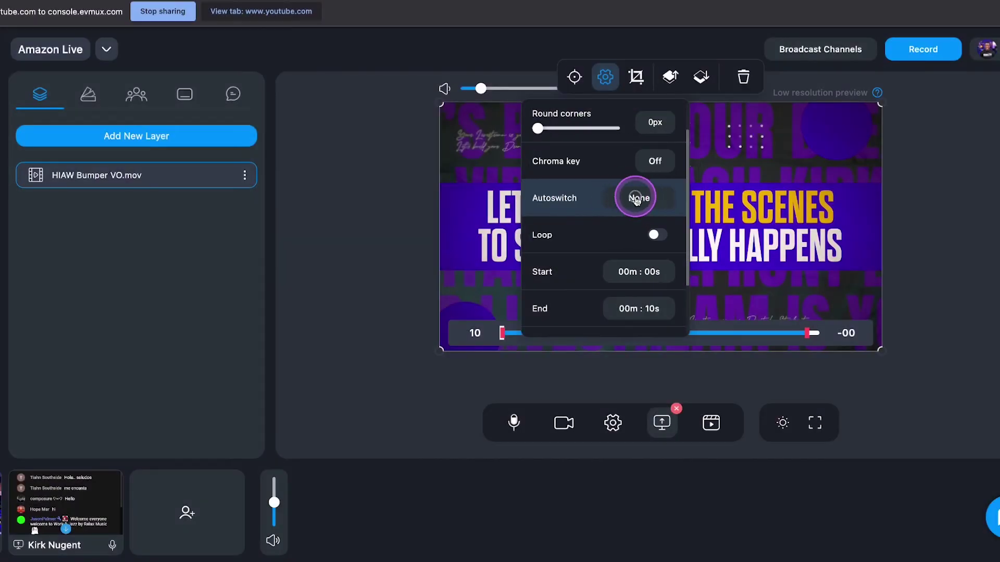
{"action": "left_click", "coordinate": [636, 199]}
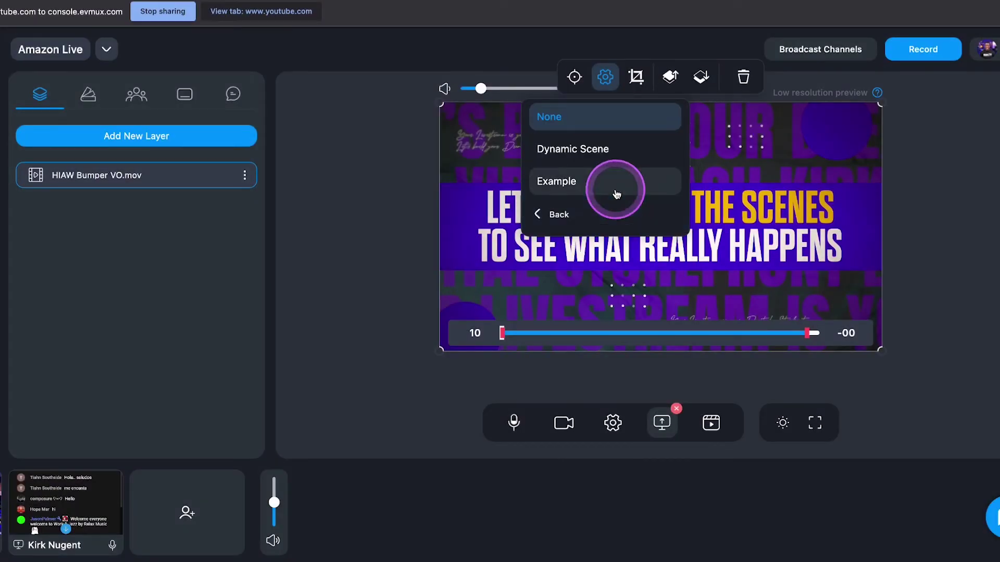
{"action": "left_click", "coordinate": [579, 184]}
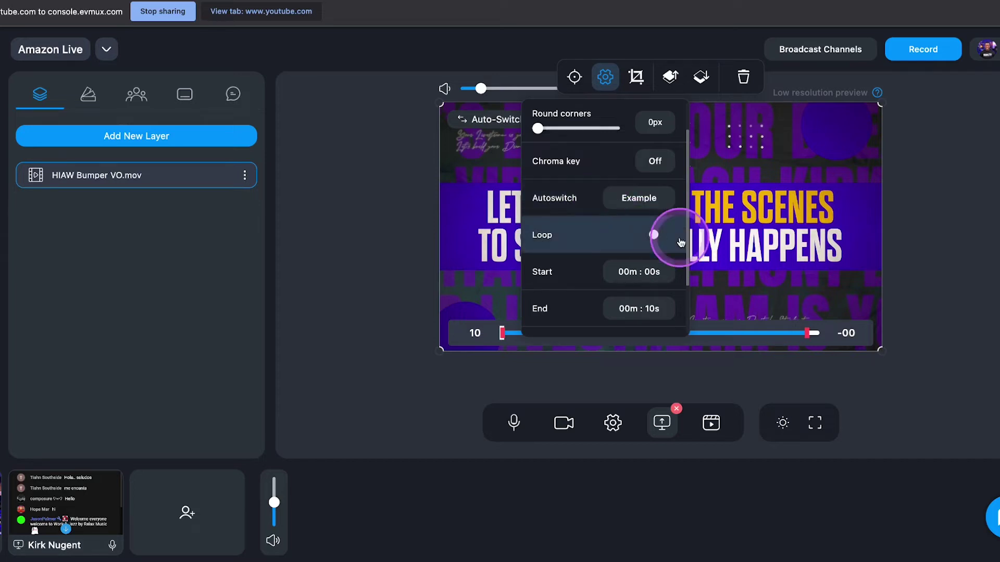
{"action": "left_click", "coordinate": [744, 231]}
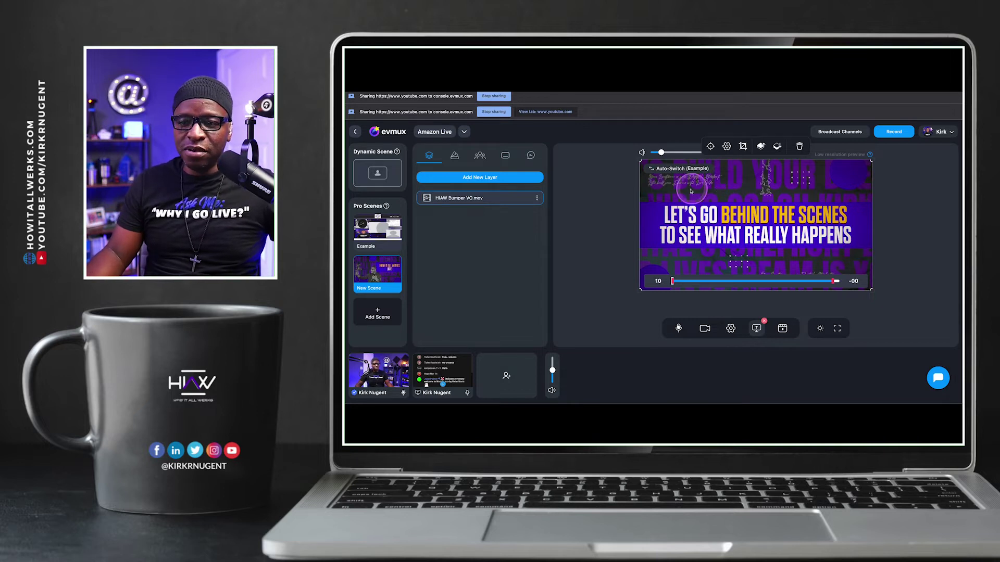
{"action": "mouse_move", "coordinate": [386, 266]}
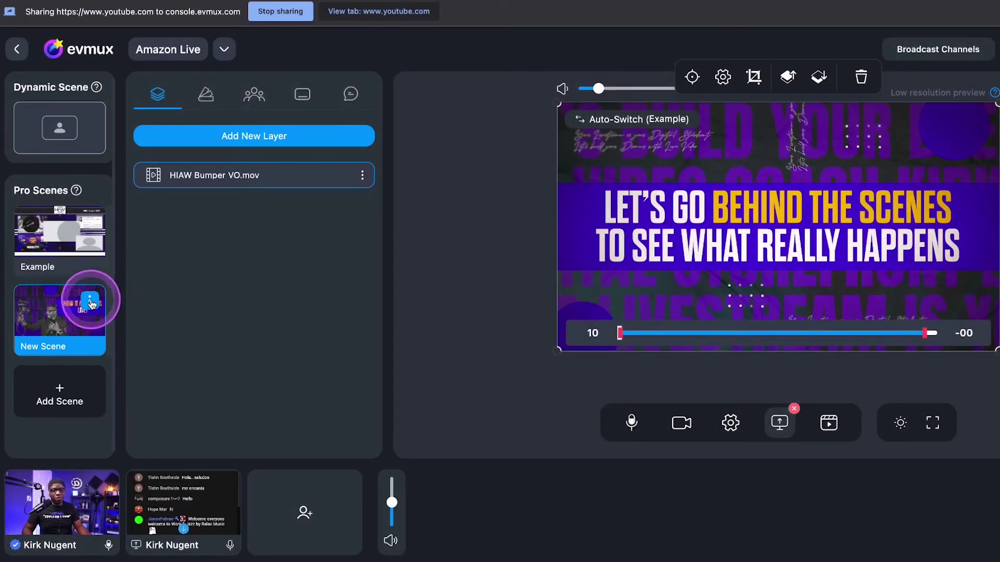
Rename New Scene to 'HIAW Bumper'
{"action": "left_click", "coordinate": [90, 302]}
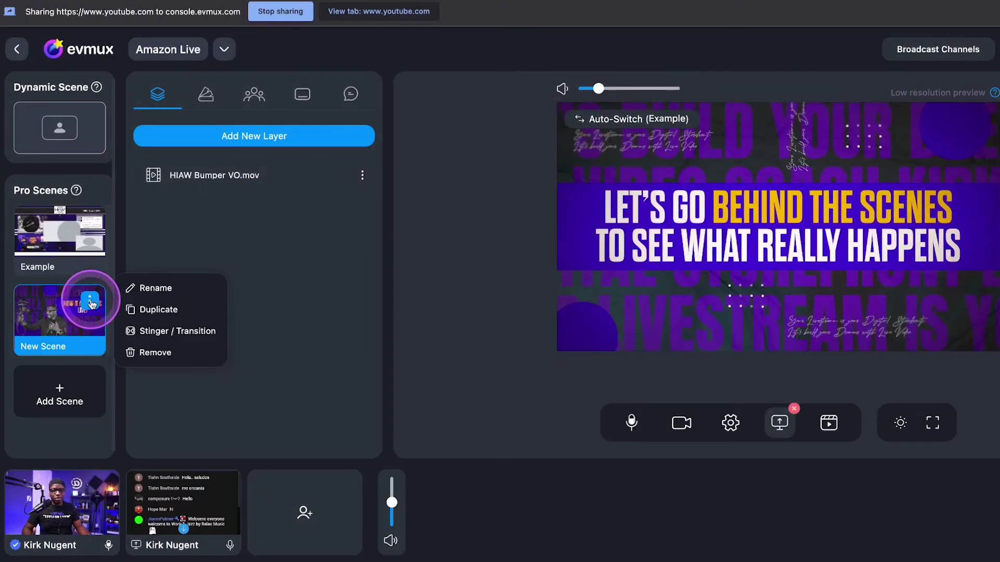
{"action": "left_click", "coordinate": [148, 286]}
{"action": "left_click_drag", "start_coordinate": [564, 276], "coordinate": [455, 289]}
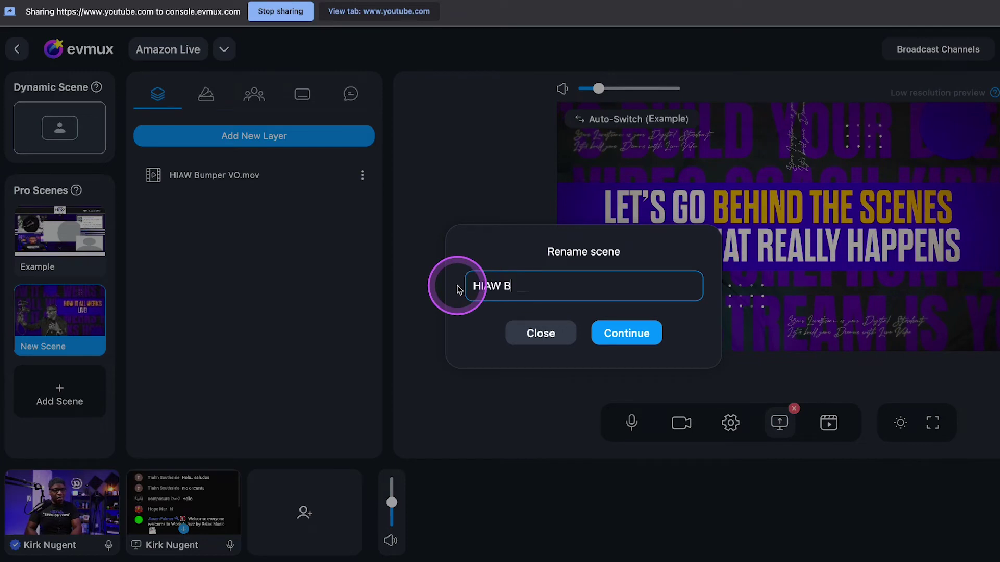
{"action": "key", "text": "Return"}
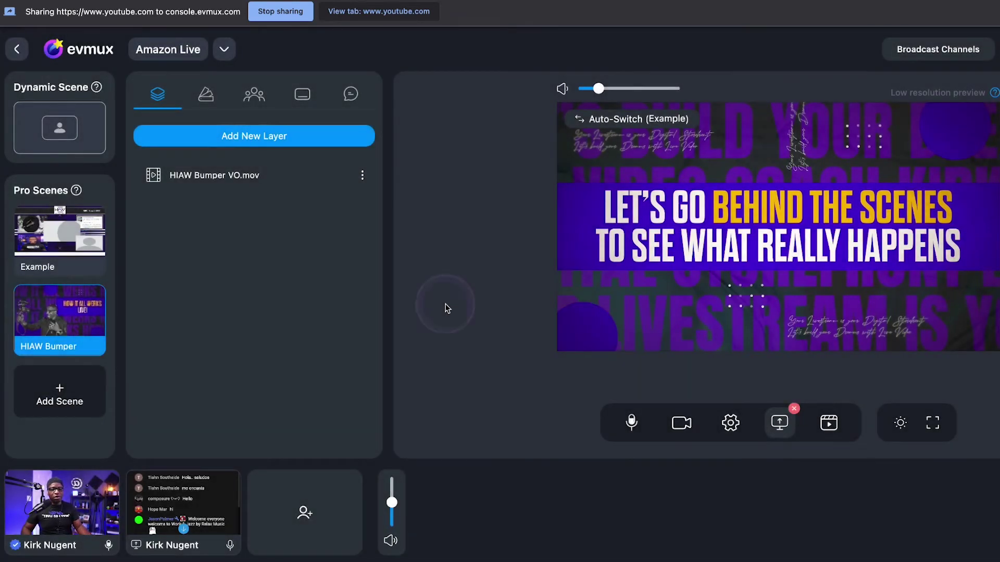
Drag HIAW Bumper above the Example scene in the Pro Scenes list
{"action": "left_click_drag", "start_coordinate": [52, 315], "coordinate": [51, 223]}
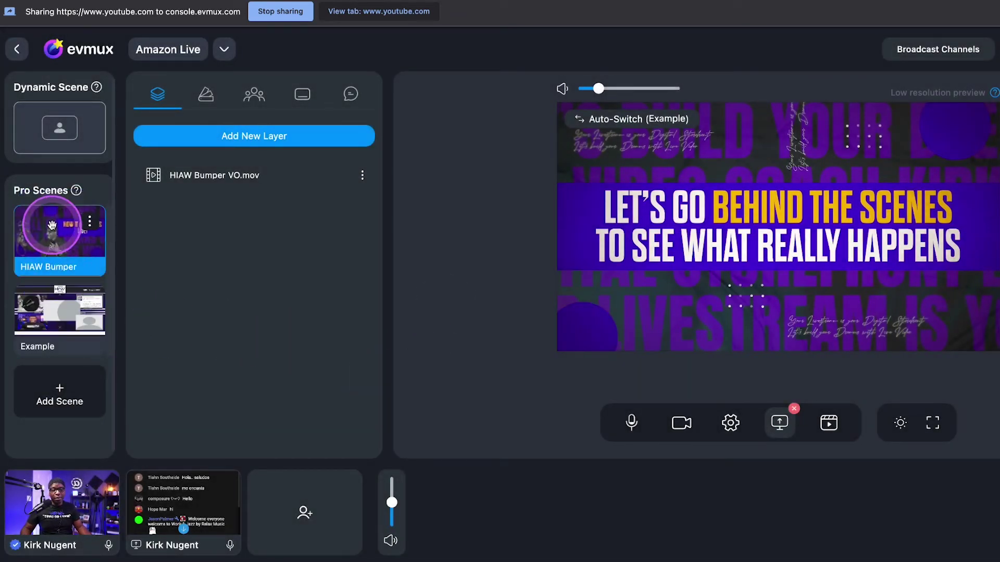
{"action": "left_click", "coordinate": [89, 222]}
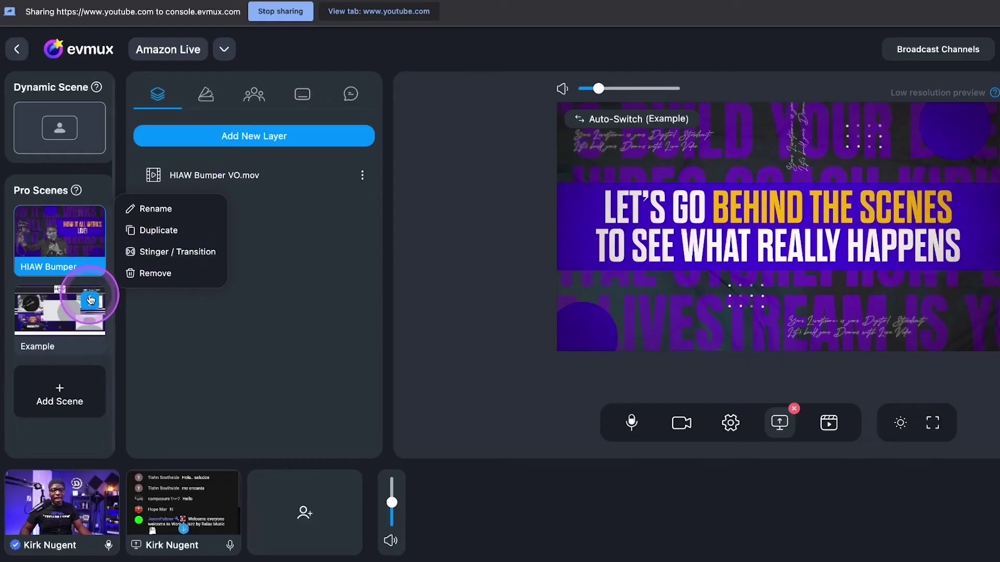
{"action": "left_click", "coordinate": [90, 301]}
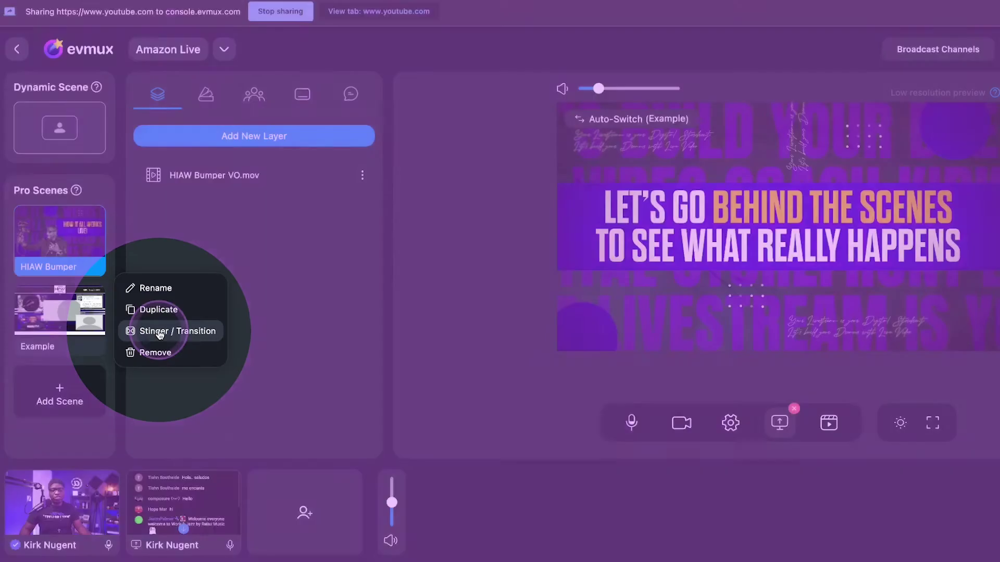
Save the uploaded video as Example's stinger transition, then add another new scene
{"action": "left_click", "coordinate": [160, 334]}
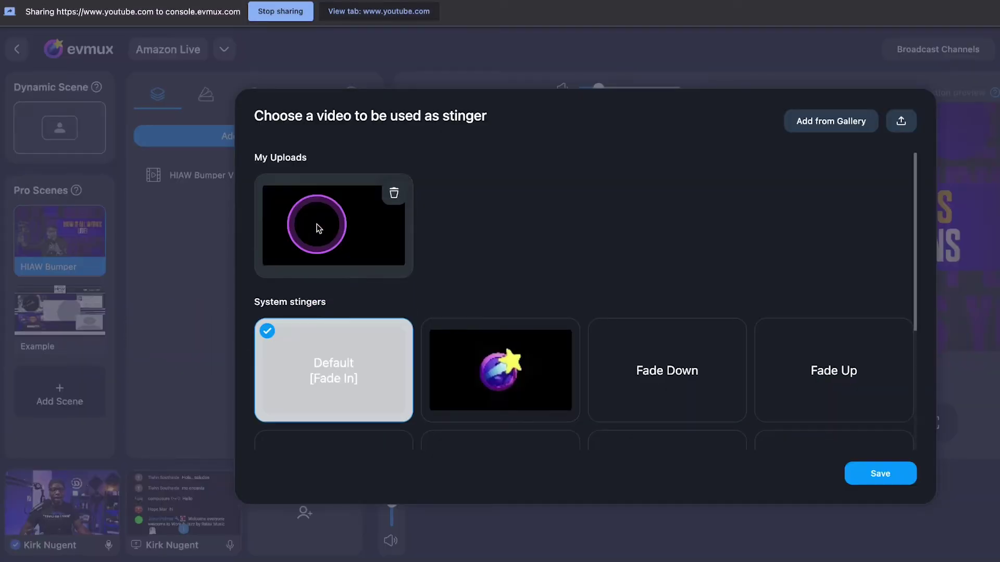
{"action": "left_click", "coordinate": [331, 227]}
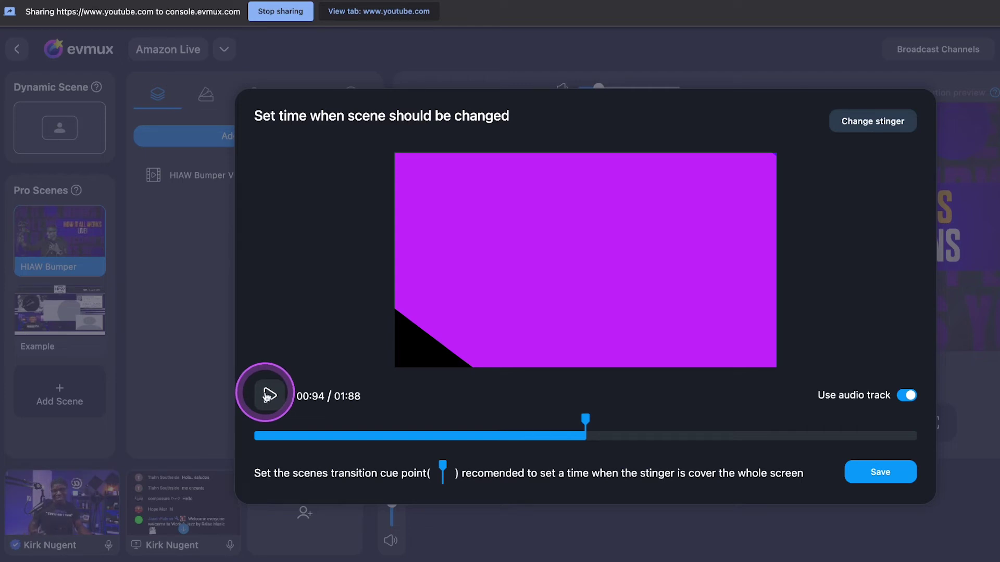
{"action": "left_click", "coordinate": [267, 395]}
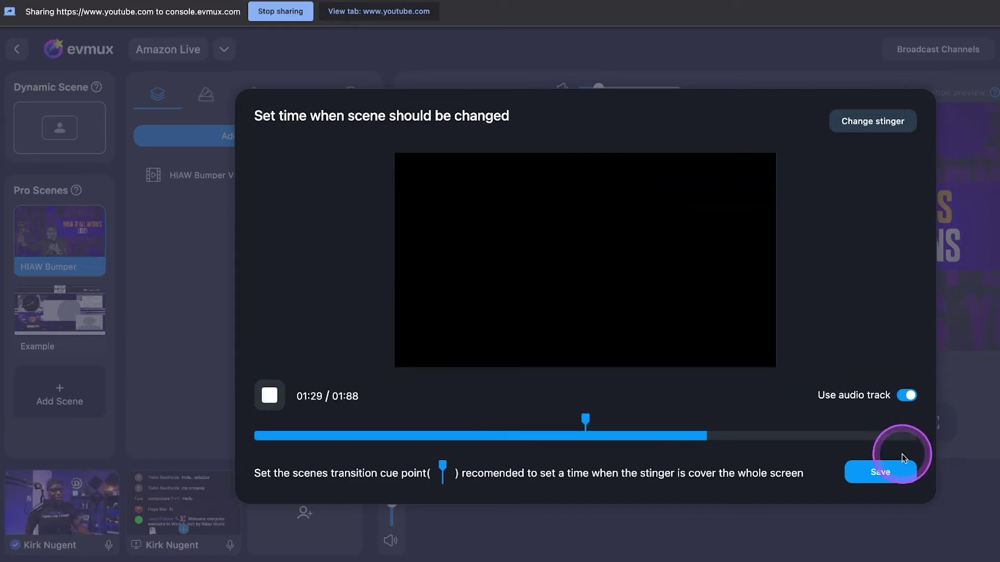
{"action": "left_click", "coordinate": [898, 471]}
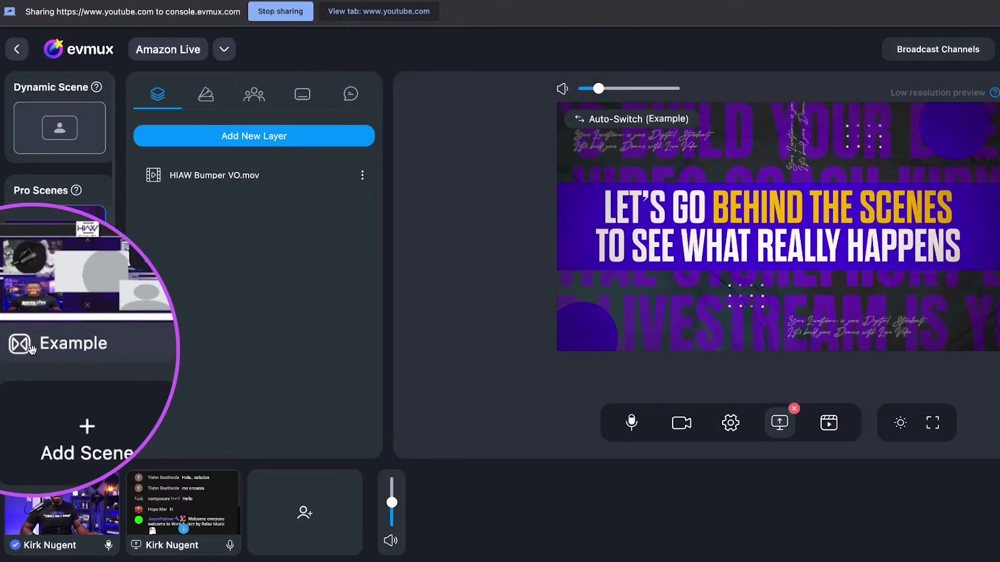
{"action": "left_click", "coordinate": [35, 266]}
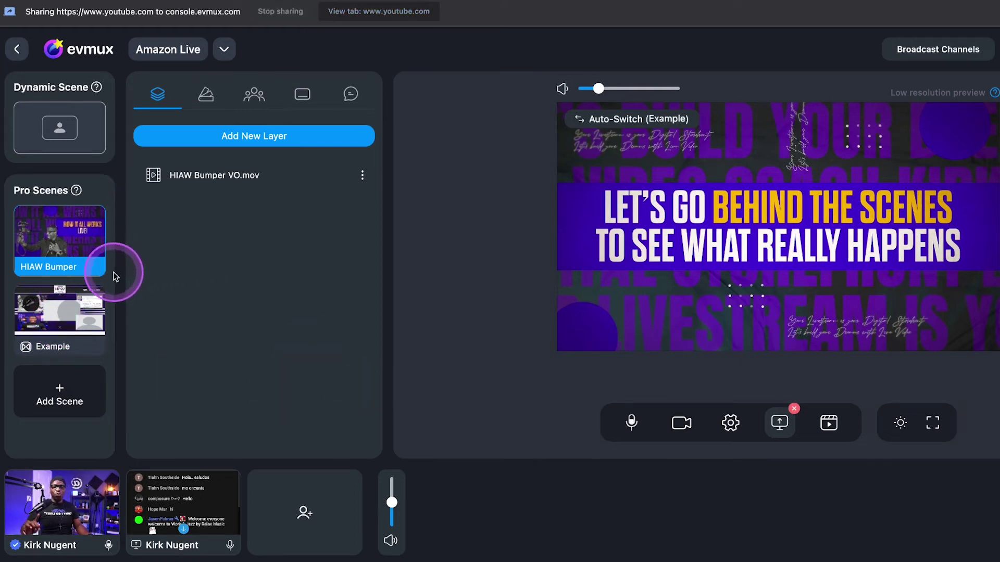
{"action": "left_click", "coordinate": [59, 390]}
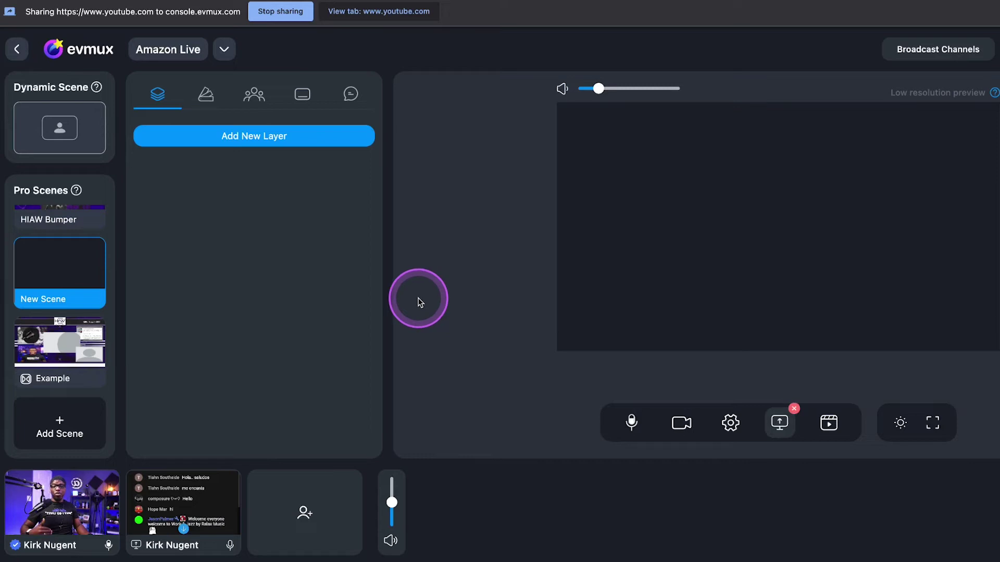
Add Host Callout.png from Media Files as the New Scene's first layer
{"action": "left_click", "coordinate": [265, 136]}
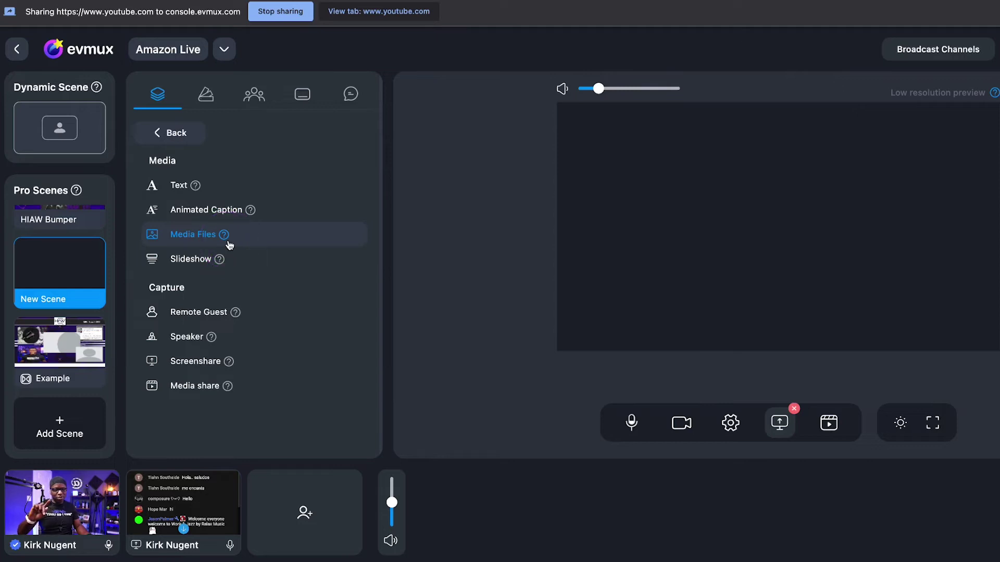
{"action": "left_click", "coordinate": [196, 235]}
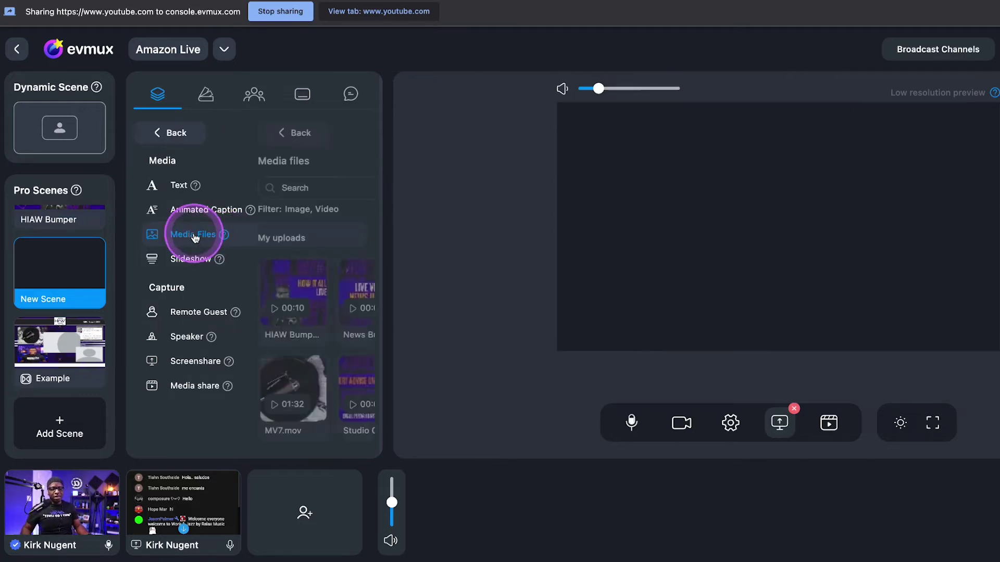
{"action": "scroll", "coordinate": [263, 283], "scroll_direction": "down", "scroll_amount": 2}
{"action": "scroll", "coordinate": [263, 284], "scroll_direction": "down", "scroll_amount": 2}
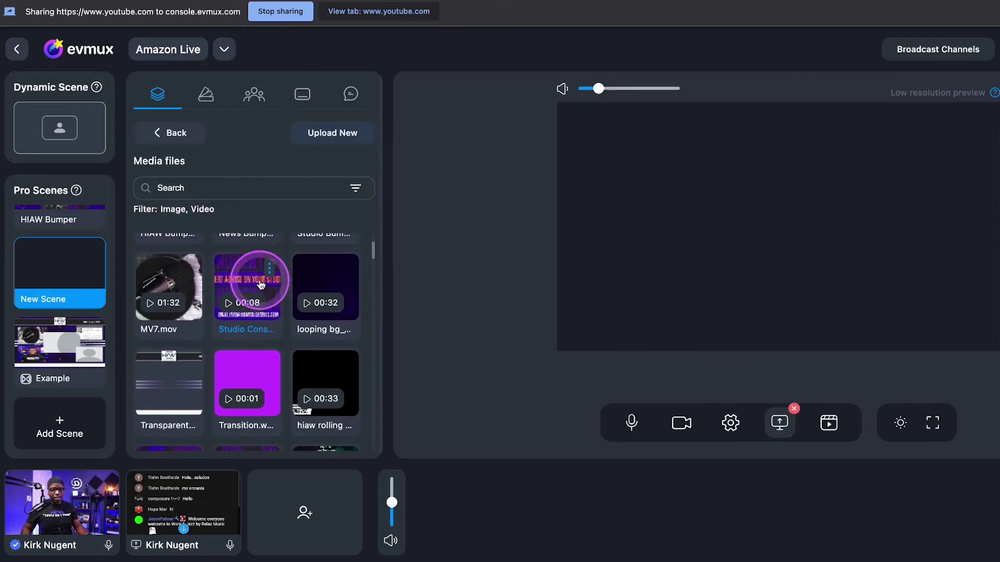
{"action": "scroll", "coordinate": [251, 319], "scroll_direction": "down", "scroll_amount": 5}
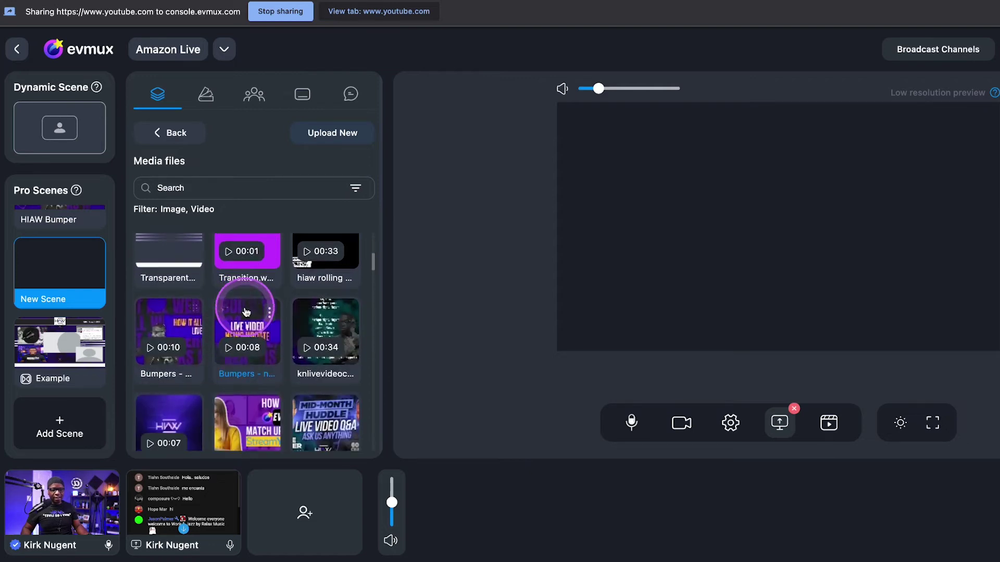
{"action": "scroll", "coordinate": [245, 308], "scroll_direction": "down", "scroll_amount": 8}
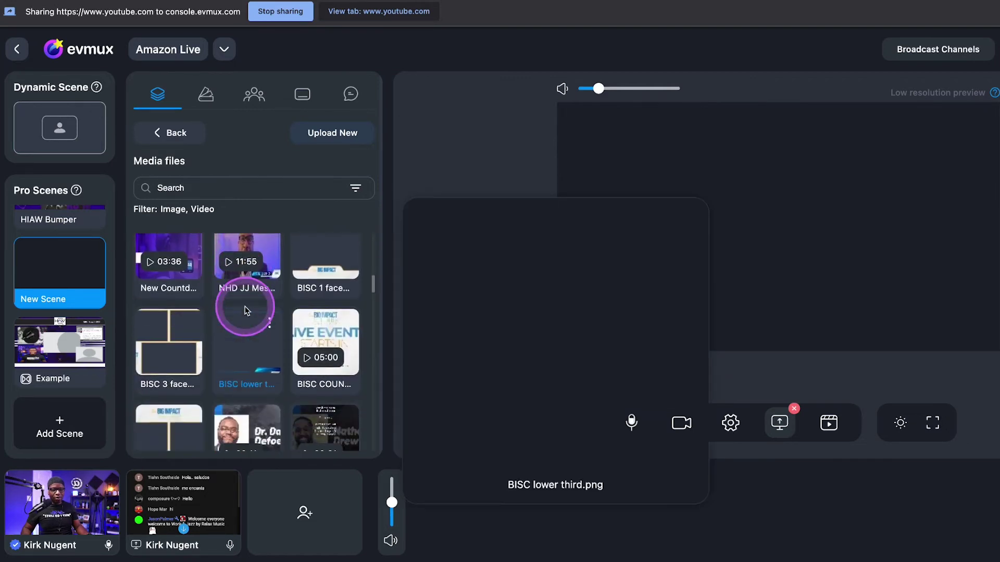
{"action": "scroll", "coordinate": [245, 307], "scroll_direction": "down", "scroll_amount": 10}
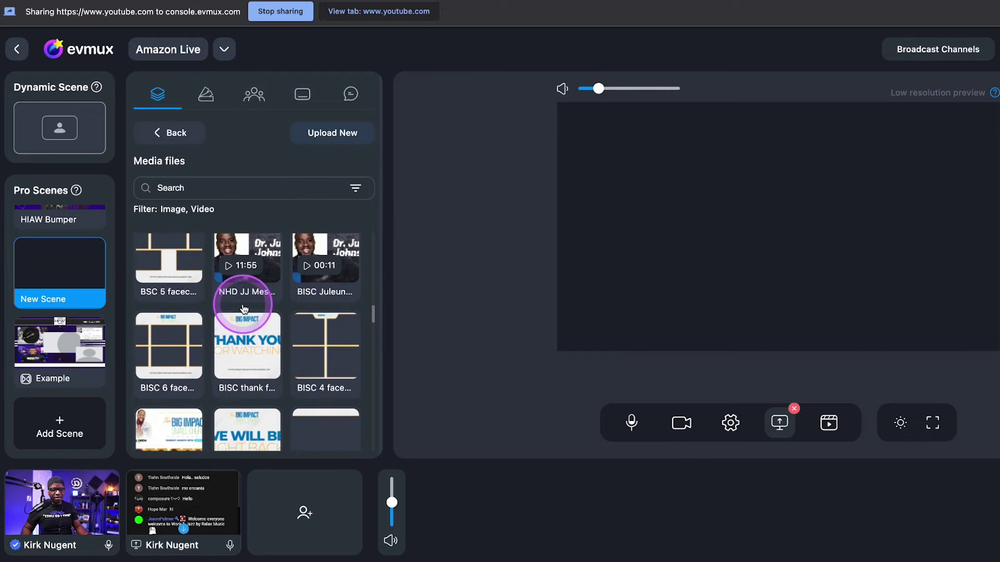
{"action": "scroll", "coordinate": [241, 307], "scroll_direction": "down", "scroll_amount": 8}
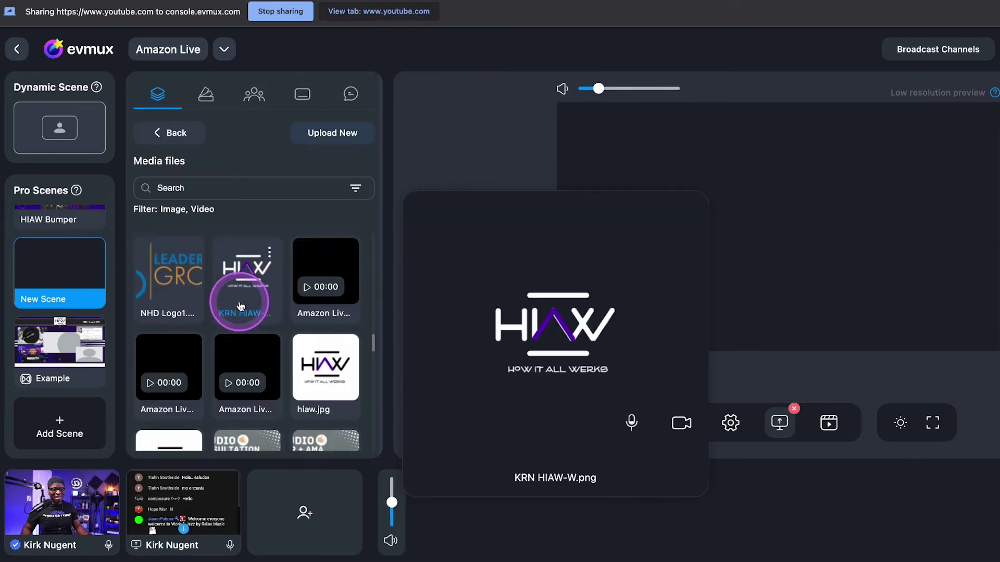
{"action": "scroll", "coordinate": [241, 307], "scroll_direction": "down", "scroll_amount": 2}
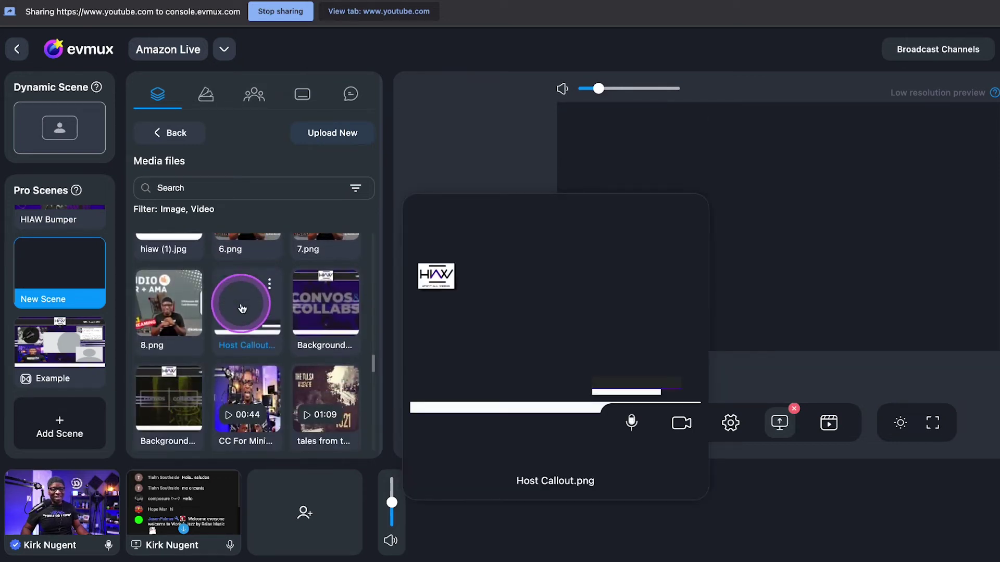
{"action": "left_click", "coordinate": [243, 297]}
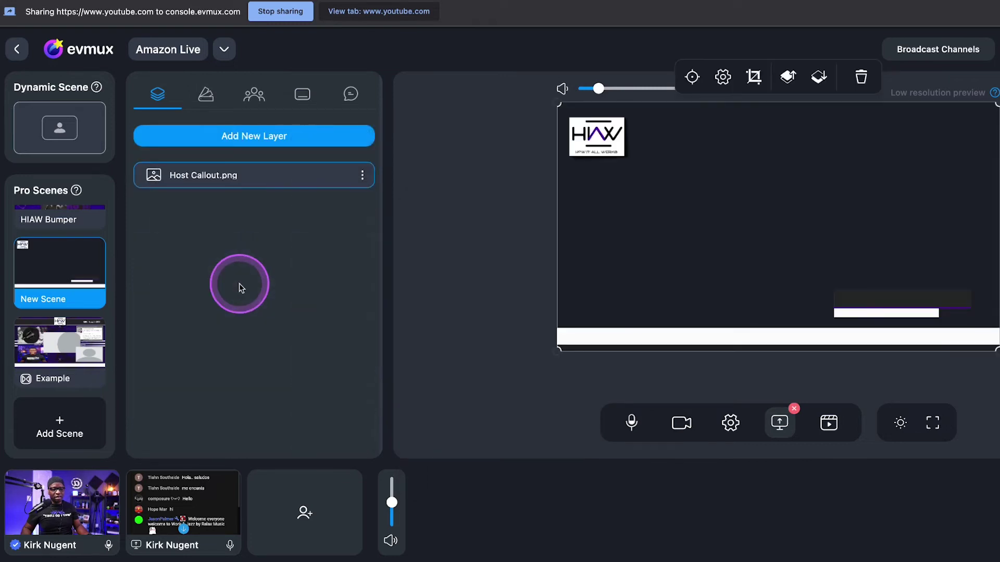
Add a text layer with the host's name in the Merriweather font
{"action": "left_click", "coordinate": [272, 246]}
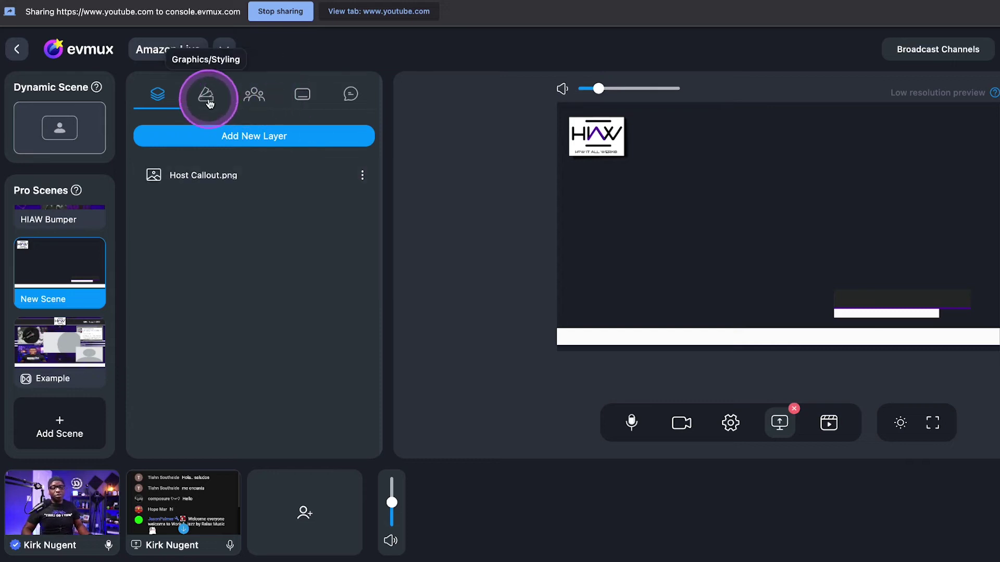
{"action": "left_click", "coordinate": [246, 140]}
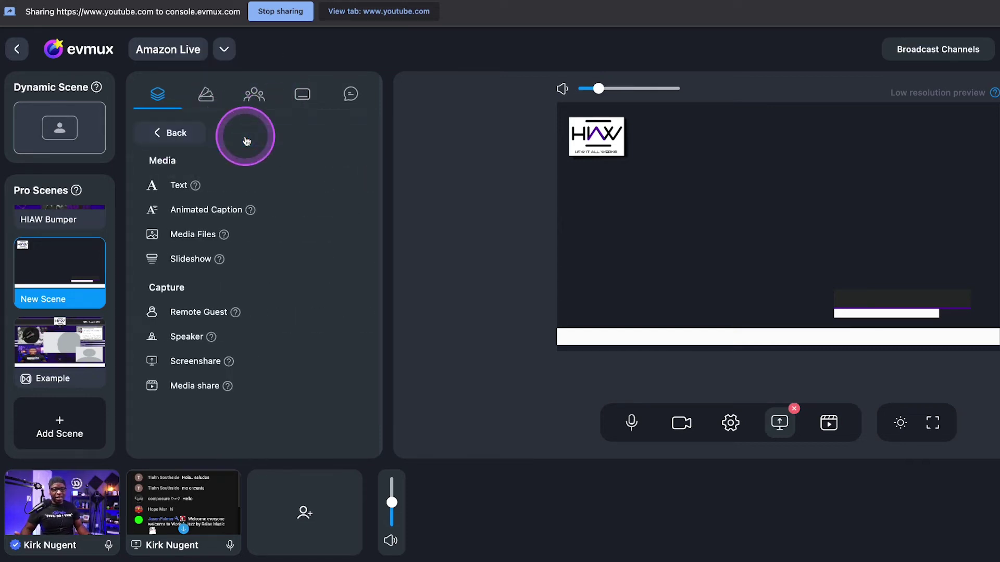
{"action": "left_click", "coordinate": [178, 183]}
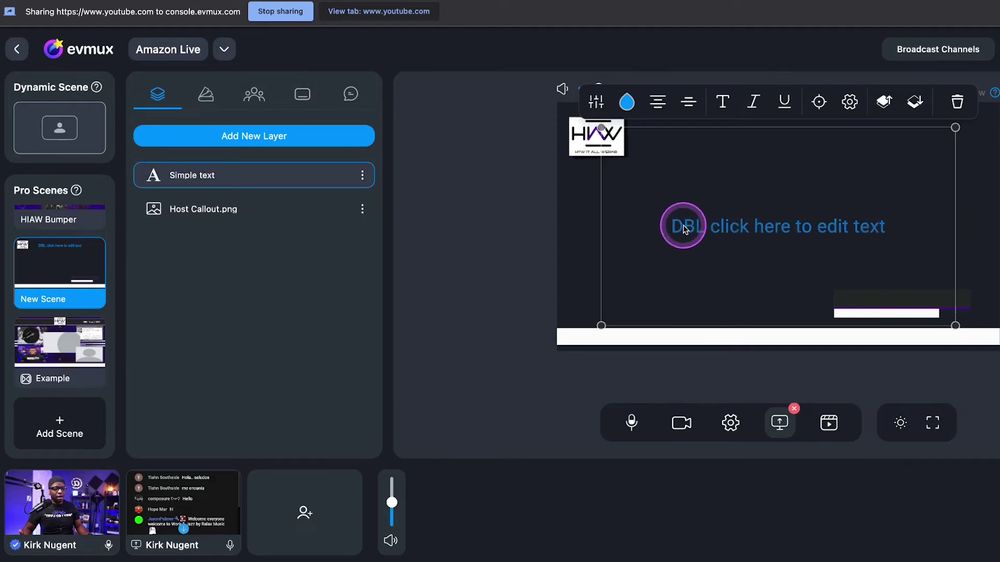
{"action": "double_click", "coordinate": [683, 226]}
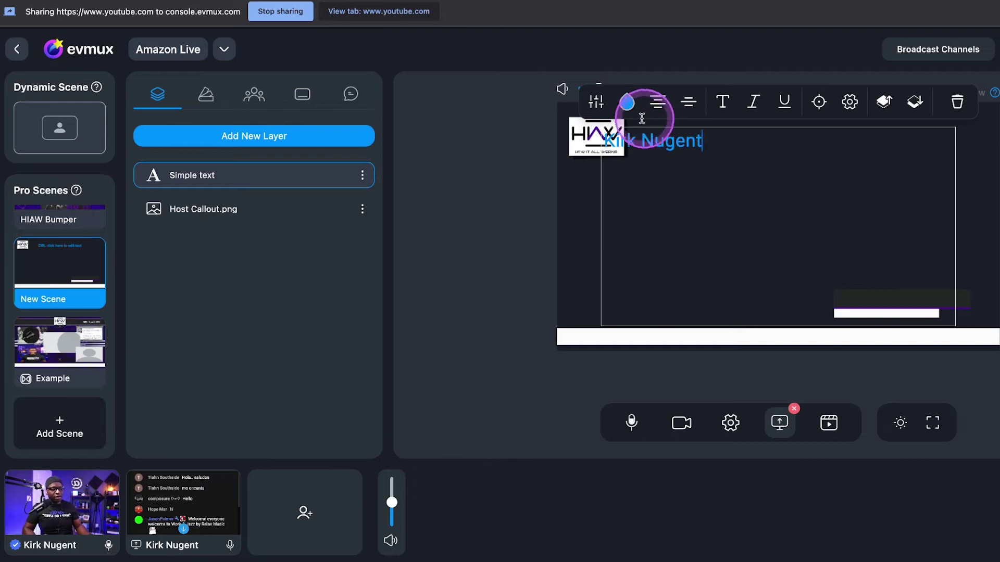
{"action": "left_click", "coordinate": [722, 104]}
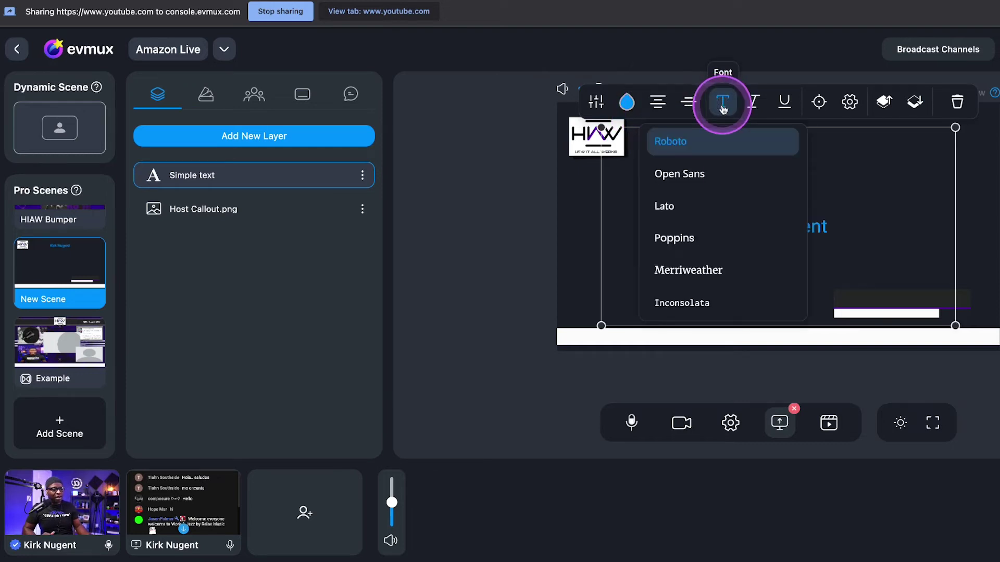
{"action": "left_click", "coordinate": [676, 272]}
{"action": "left_click", "coordinate": [864, 211]}
{"action": "left_click", "coordinate": [757, 229]}
Colour the name text white (#FFFFFF) and place it on the lower-right callout bar
{"action": "left_click", "coordinate": [626, 102]}
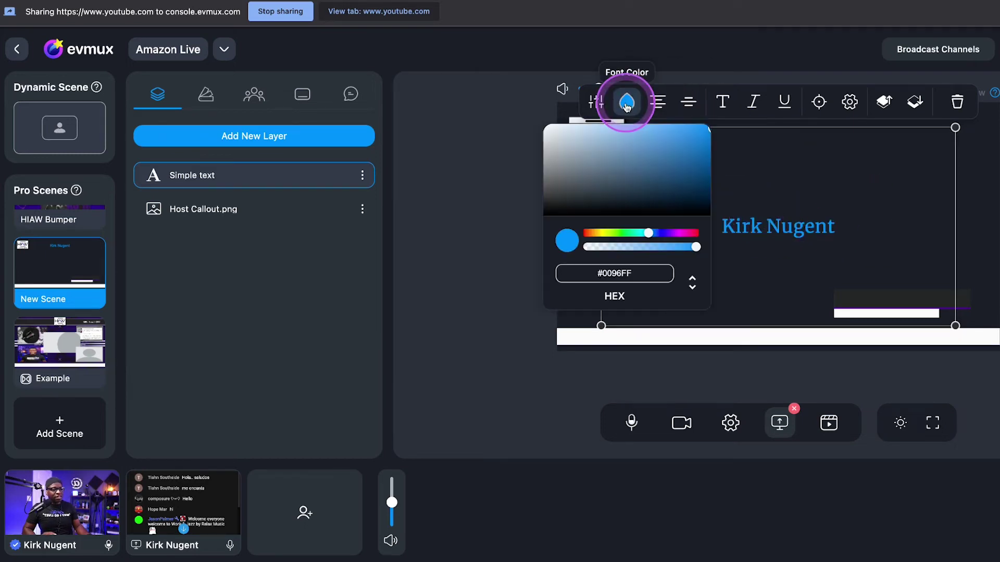
{"action": "left_click_drag", "start_coordinate": [655, 241], "coordinate": [675, 238]}
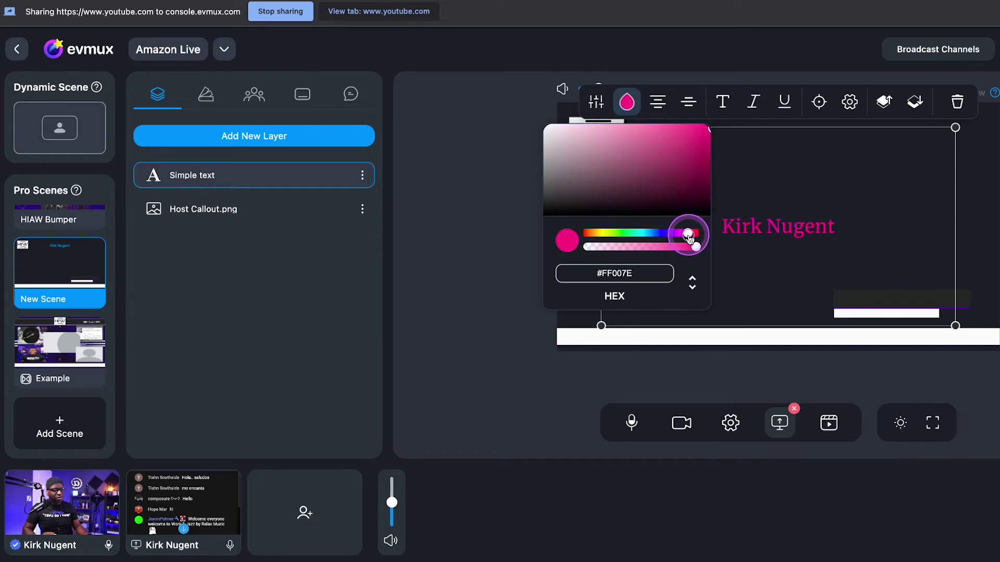
{"action": "left_click_drag", "start_coordinate": [688, 238], "coordinate": [669, 238]}
{"action": "left_click_drag", "start_coordinate": [709, 134], "coordinate": [701, 158]}
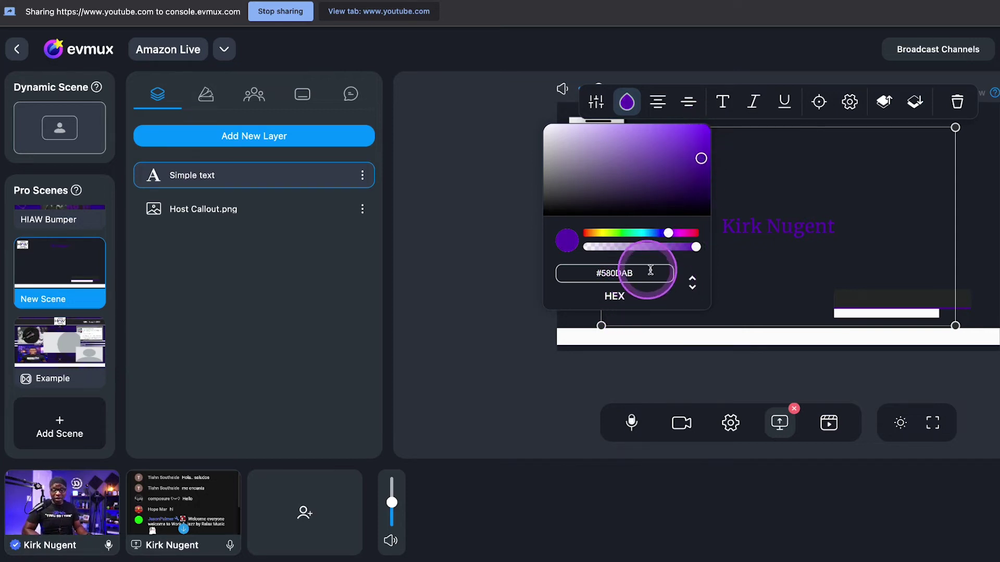
{"action": "left_click", "coordinate": [773, 180]}
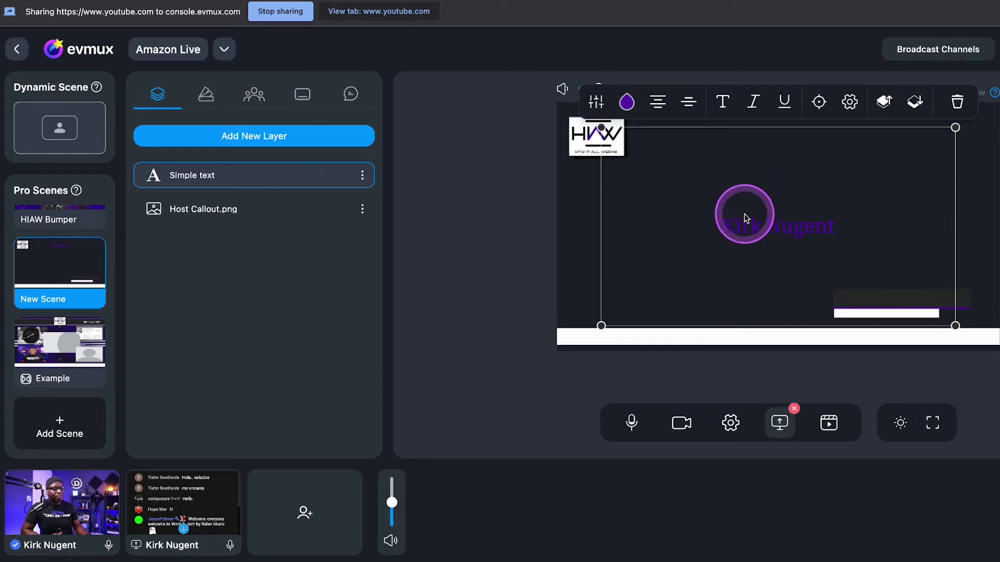
{"action": "left_click_drag", "start_coordinate": [746, 224], "coordinate": [855, 297]}
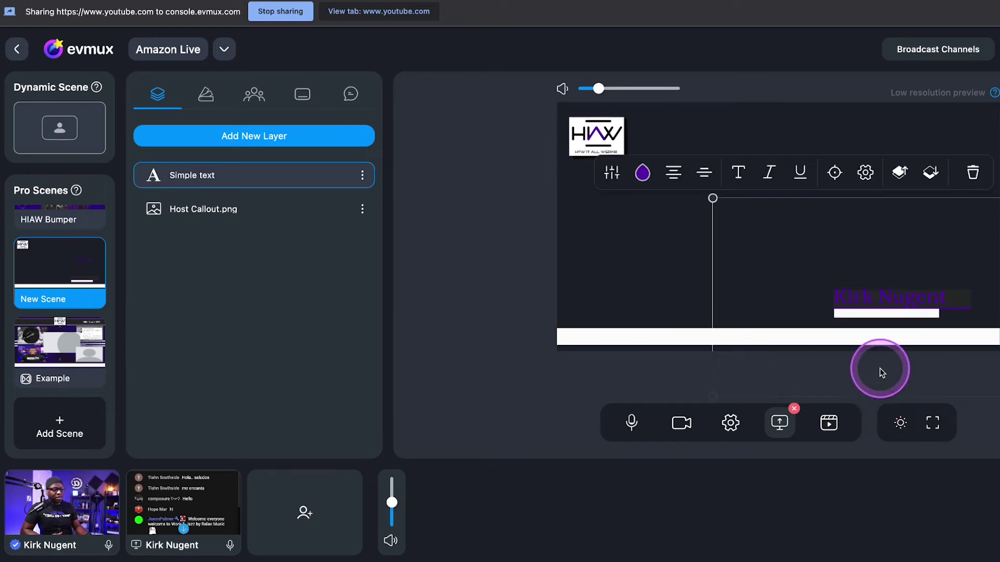
{"action": "double_click", "coordinate": [867, 301]}
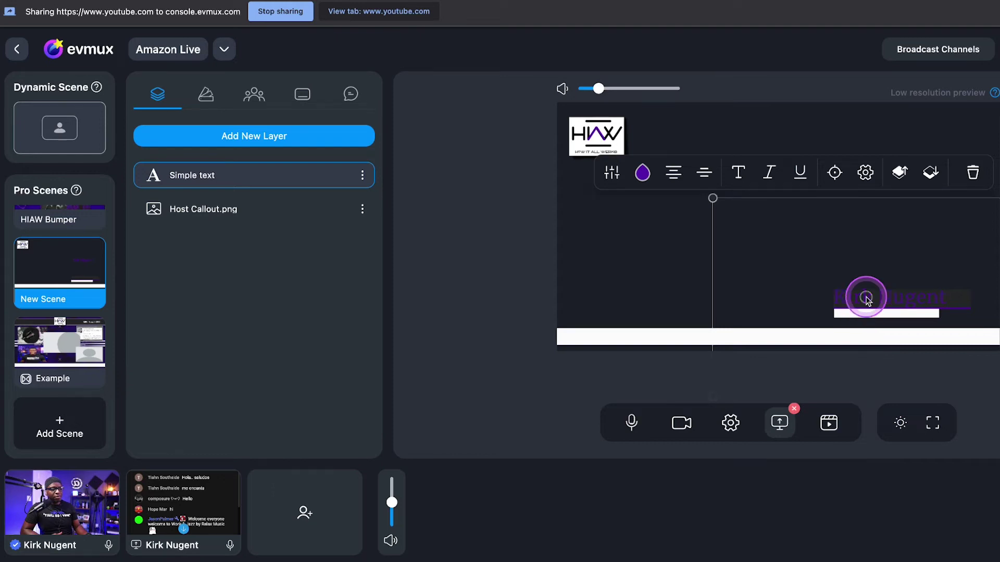
{"action": "left_click", "coordinate": [644, 174]}
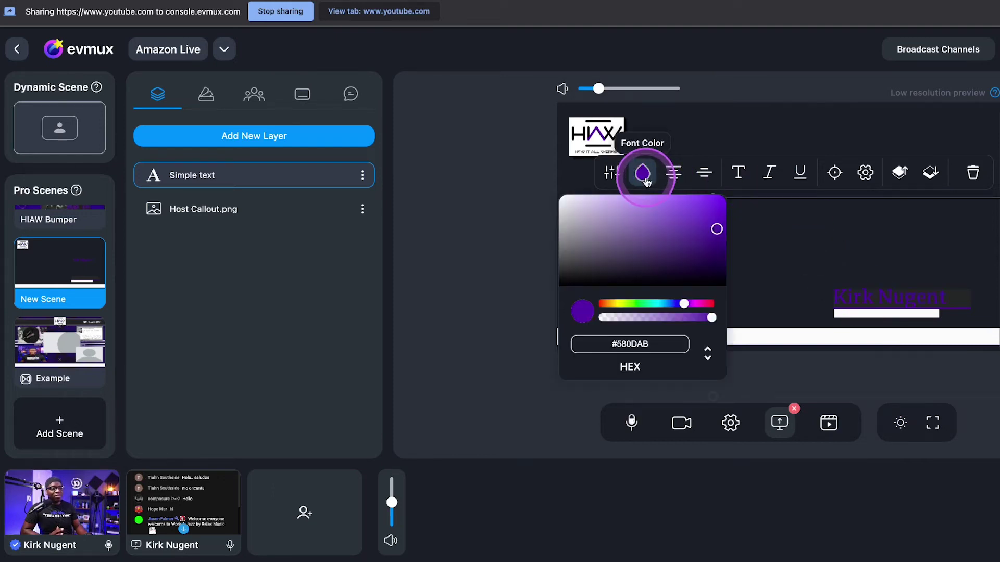
{"action": "left_click_drag", "start_coordinate": [717, 229], "coordinate": [518, 185]}
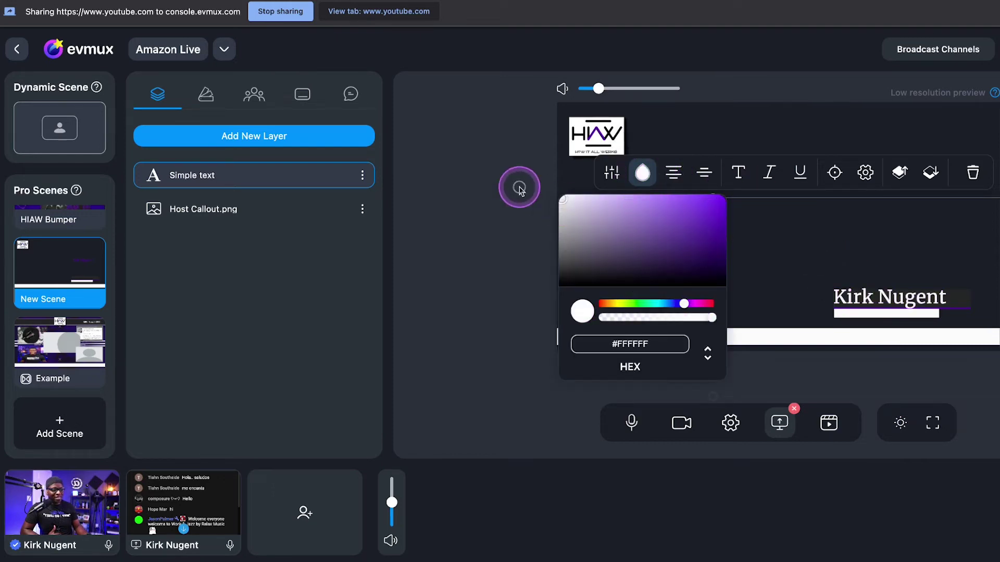
{"action": "left_click", "coordinate": [551, 203]}
{"action": "left_click", "coordinate": [673, 263]}
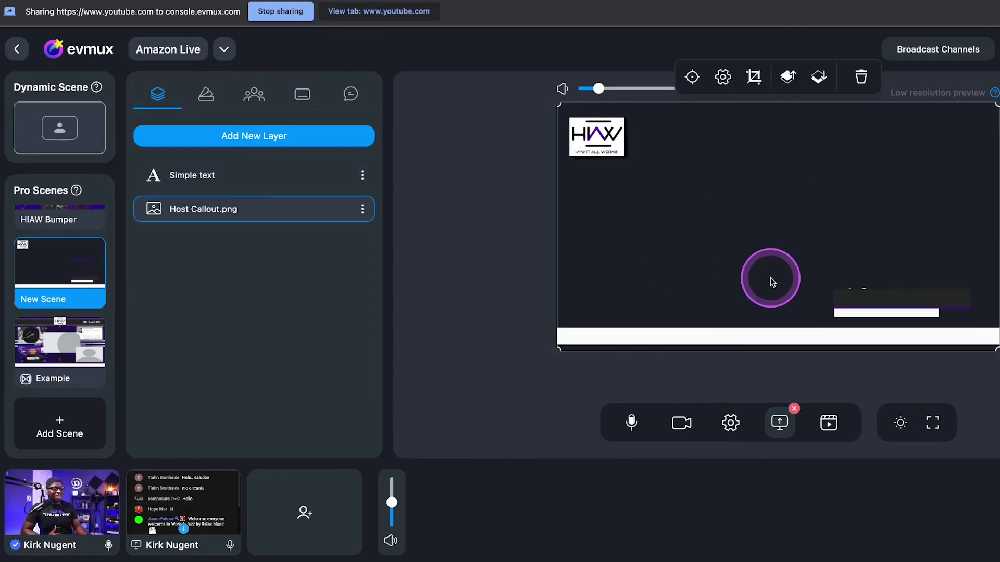
Add the host's camera feed as a layer stretched to fill the canvas
{"action": "left_click", "coordinate": [740, 215]}
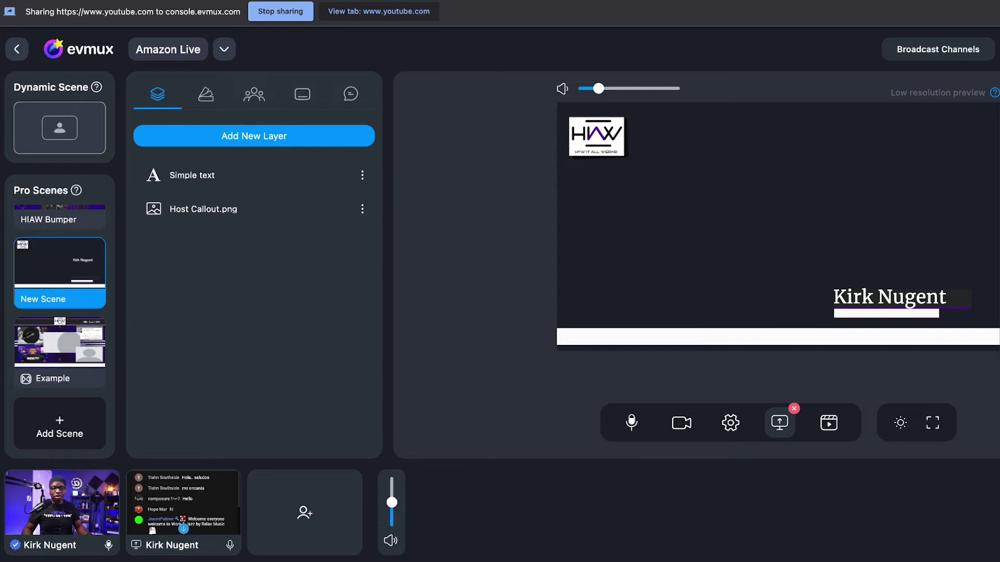
{"action": "left_click", "coordinate": [252, 135]}
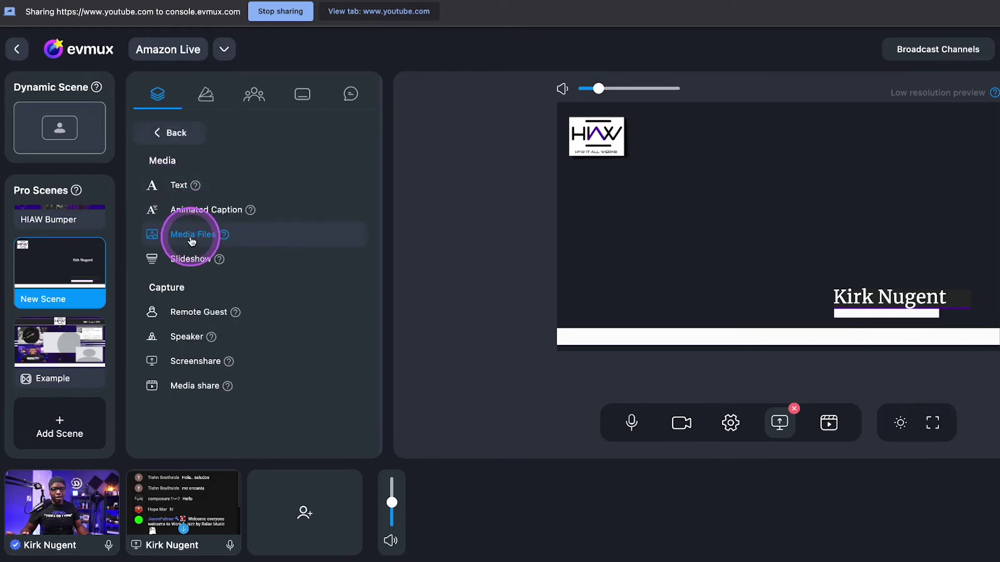
{"action": "left_click", "coordinate": [186, 338]}
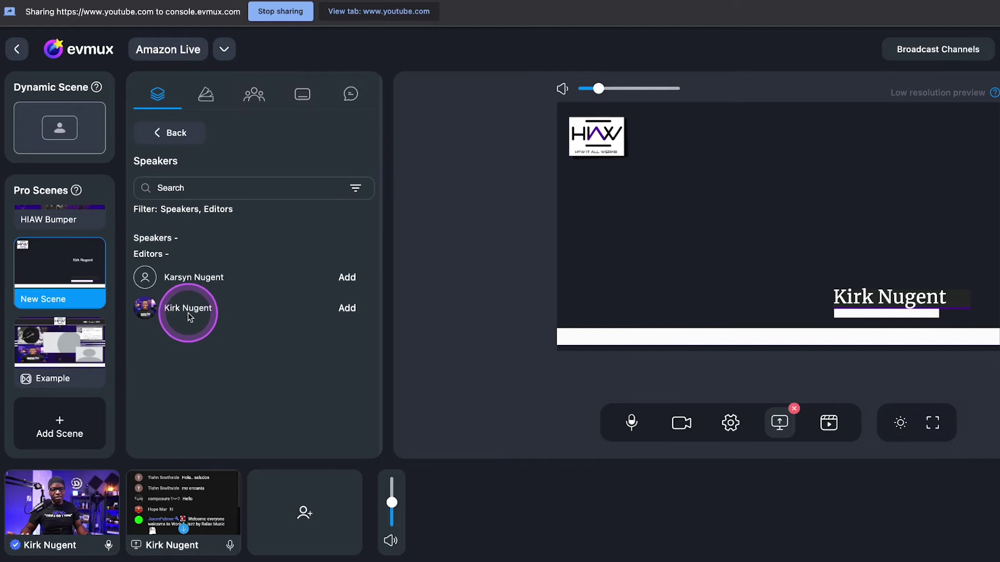
{"action": "left_click", "coordinate": [345, 308]}
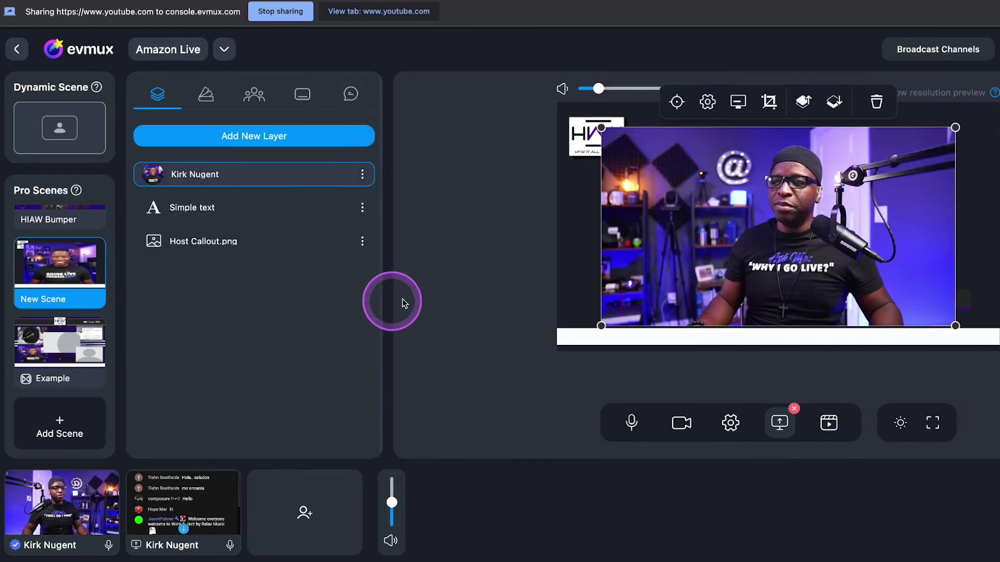
{"action": "left_click", "coordinate": [678, 102]}
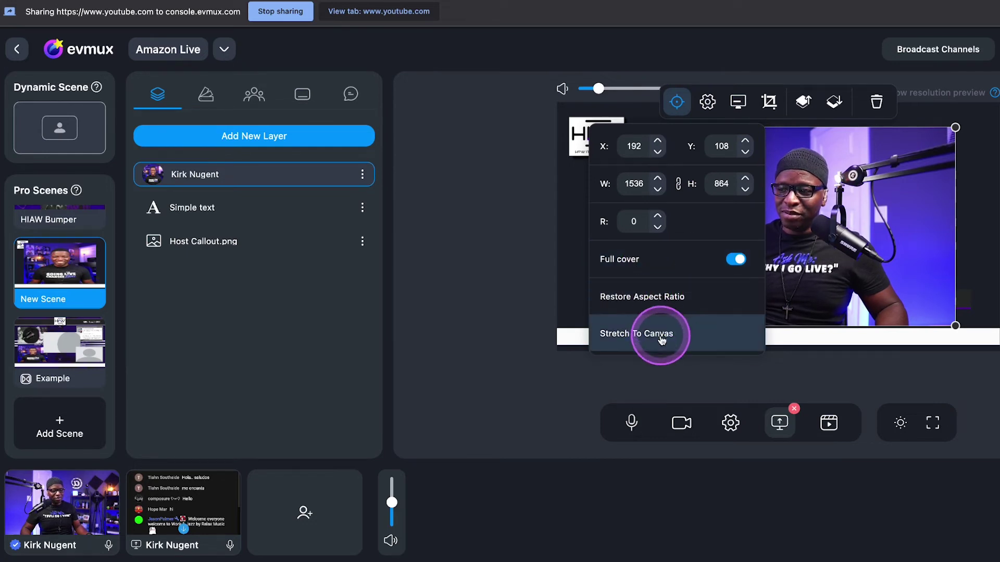
{"action": "left_click", "coordinate": [667, 332]}
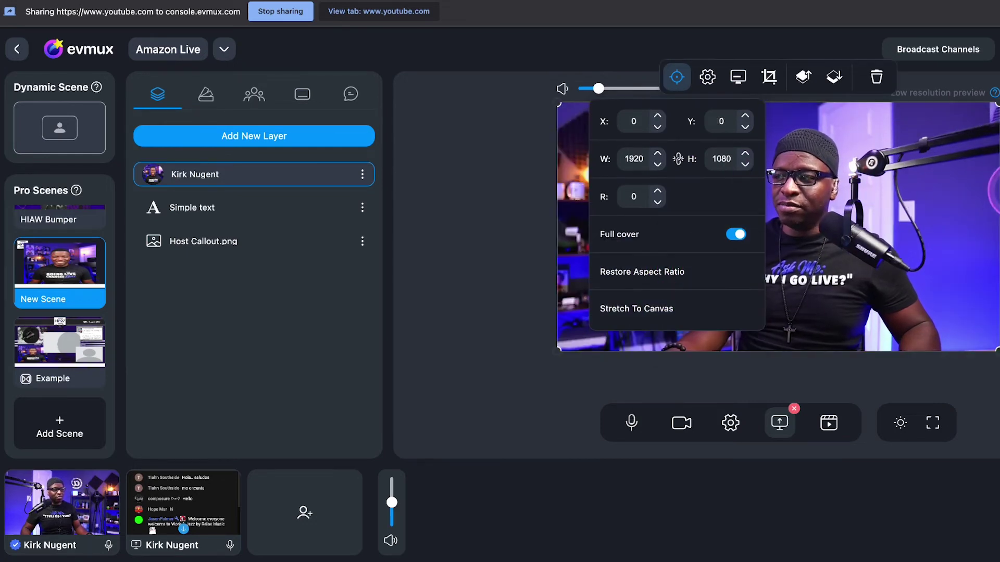
{"action": "left_click", "coordinate": [802, 180]}
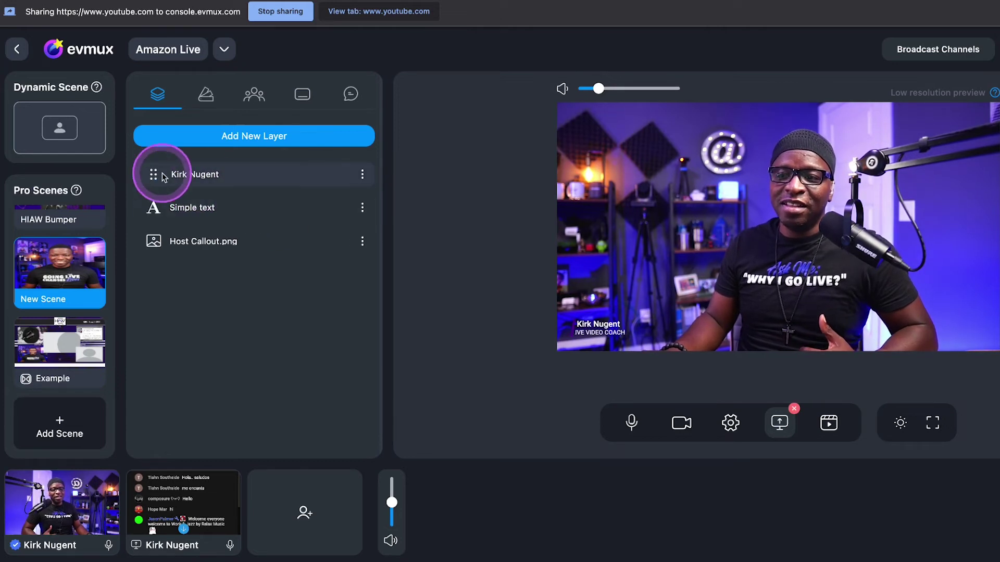
Move the camera layer two levels down, below Host Callout.png, and add a new text layer
{"action": "mouse_move", "coordinate": [154, 176]}
{"action": "left_mouse_down"}
{"action": "mouse_move", "coordinate": [151, 187]}
{"action": "mouse_move", "coordinate": [151, 178]}
{"action": "left_mouse_up"}
{"action": "left_click", "coordinate": [736, 162]}
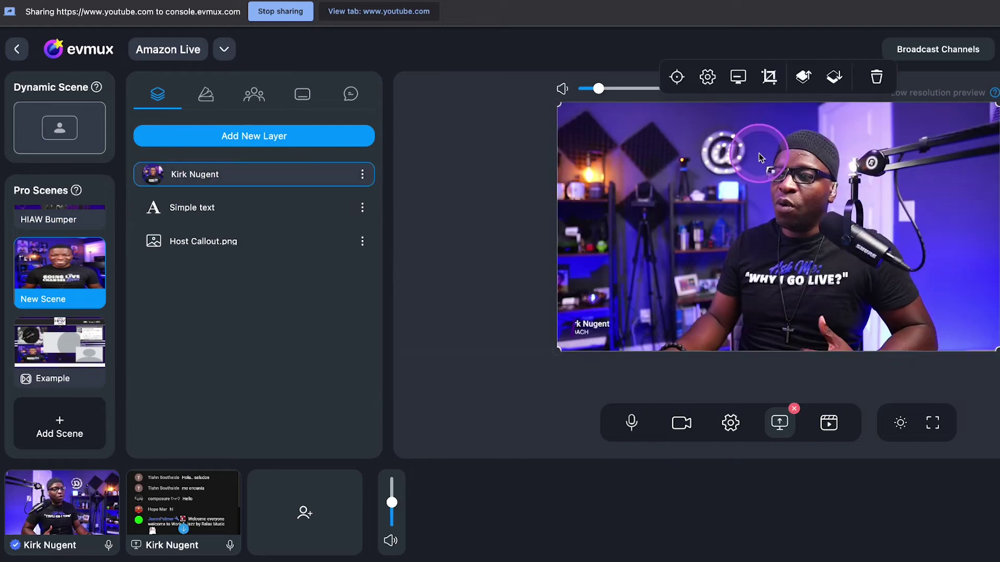
{"action": "left_click", "coordinate": [831, 77]}
{"action": "left_click", "coordinate": [831, 77]}
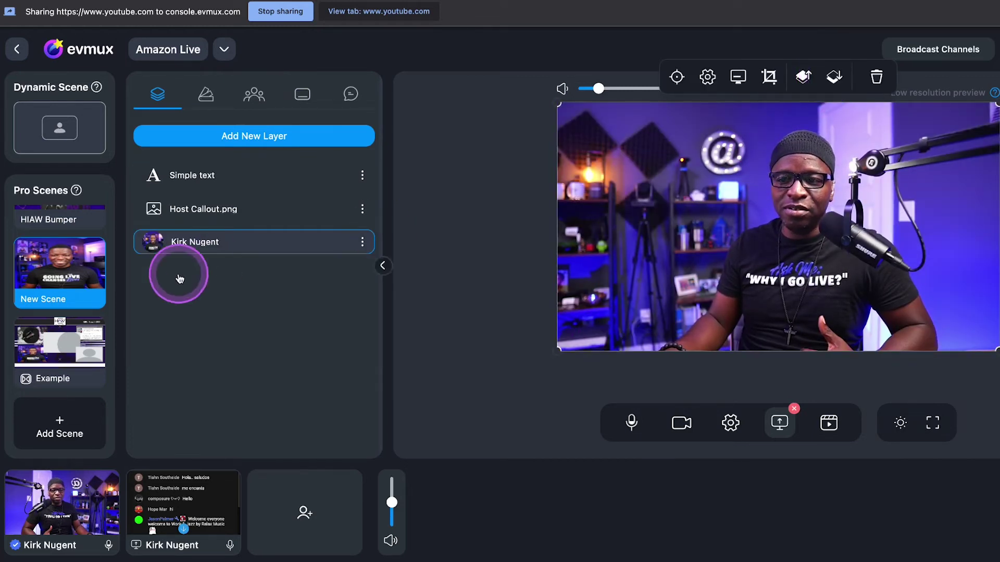
{"action": "left_click", "coordinate": [495, 239]}
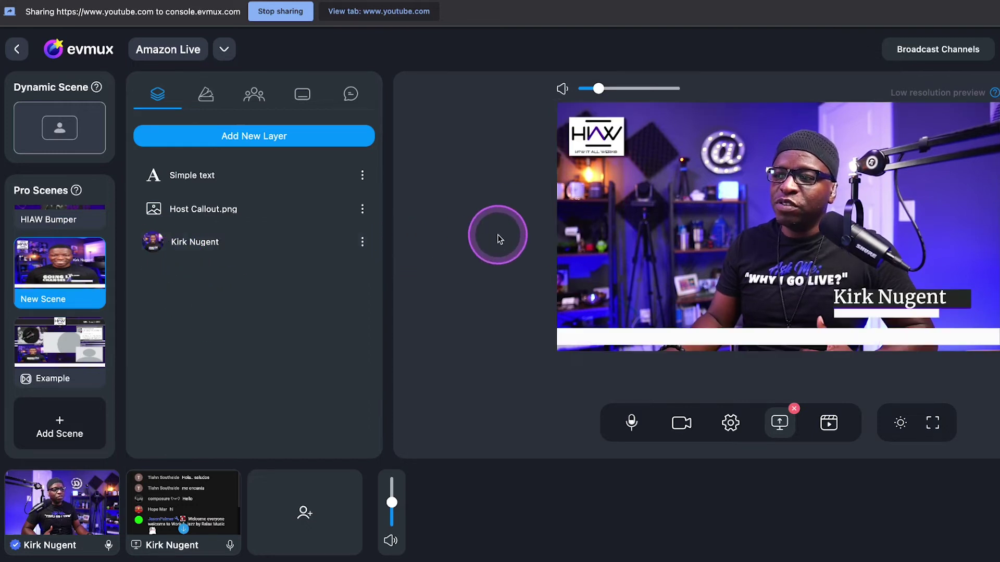
{"action": "left_click", "coordinate": [668, 328]}
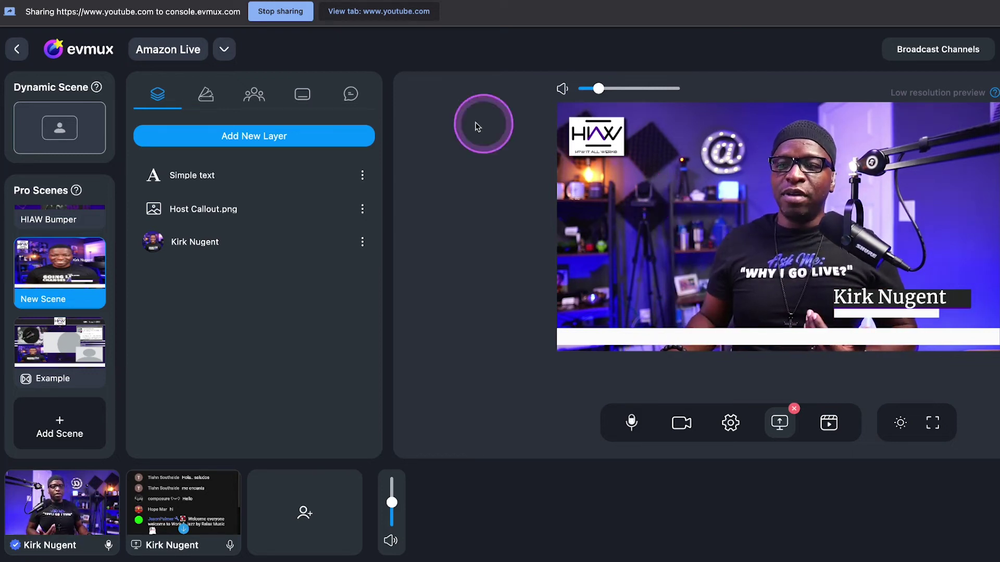
{"action": "left_click", "coordinate": [253, 136]}
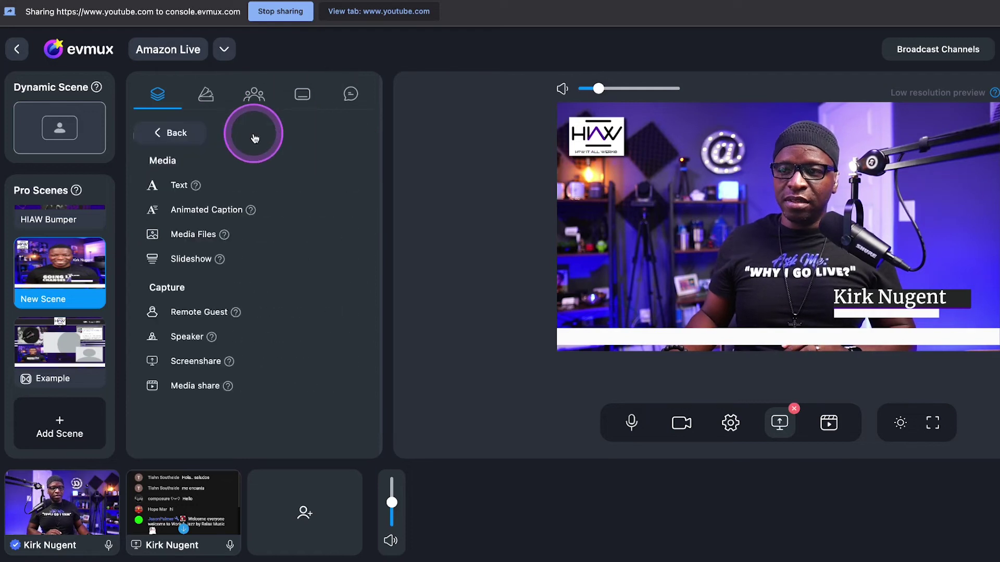
{"action": "left_click", "coordinate": [179, 186]}
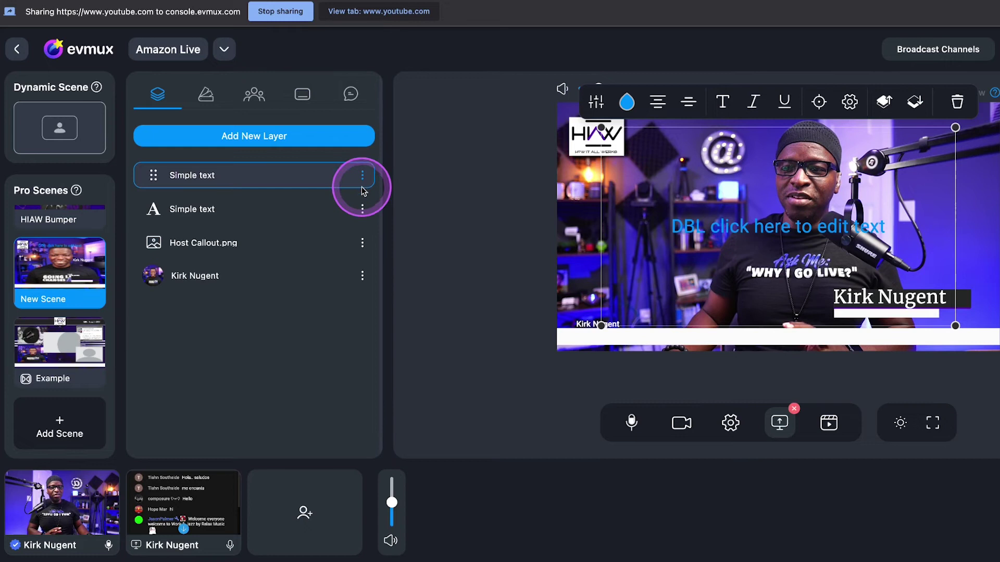
Rename the new text layer to 'Name'
{"action": "left_click", "coordinate": [362, 208]}
{"action": "left_click", "coordinate": [417, 177]}
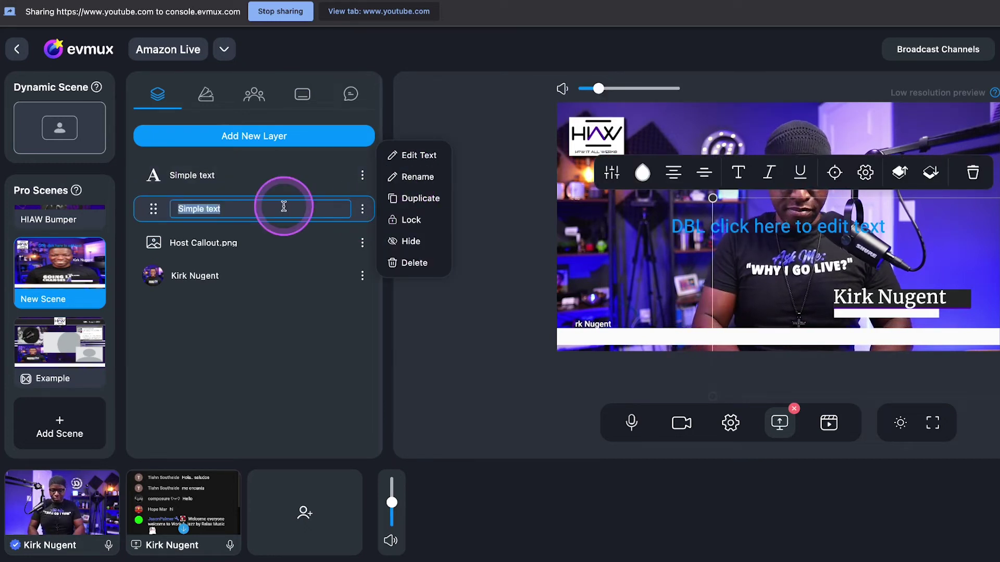
{"action": "type", "text": "Name"}
{"action": "key", "text": "Return"}
Rename the other text layer 'Banner' and type 'Welcome to How it all Werks!' into it
{"action": "left_click", "coordinate": [279, 177]}
{"action": "left_click", "coordinate": [364, 175]}
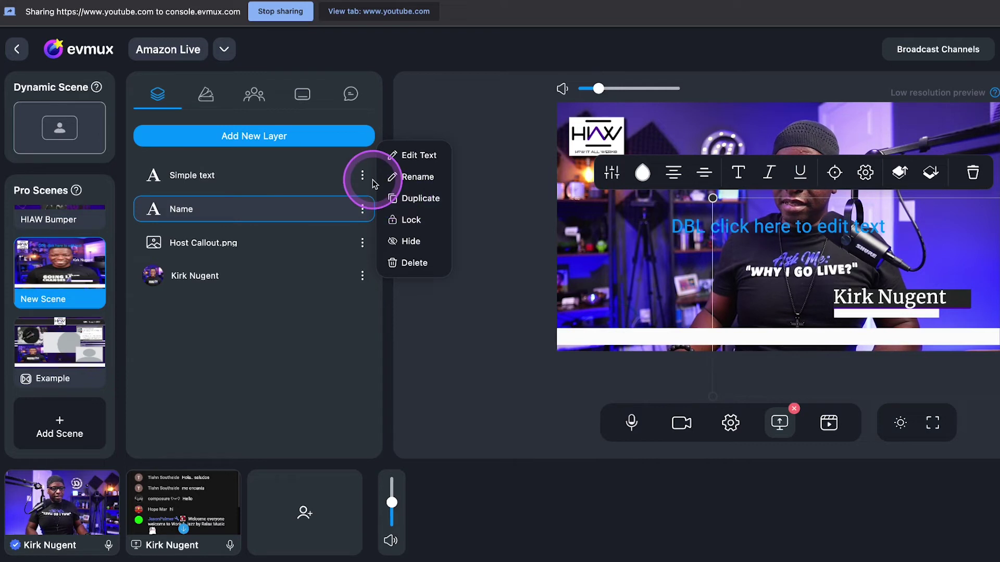
{"action": "left_click", "coordinate": [418, 146]}
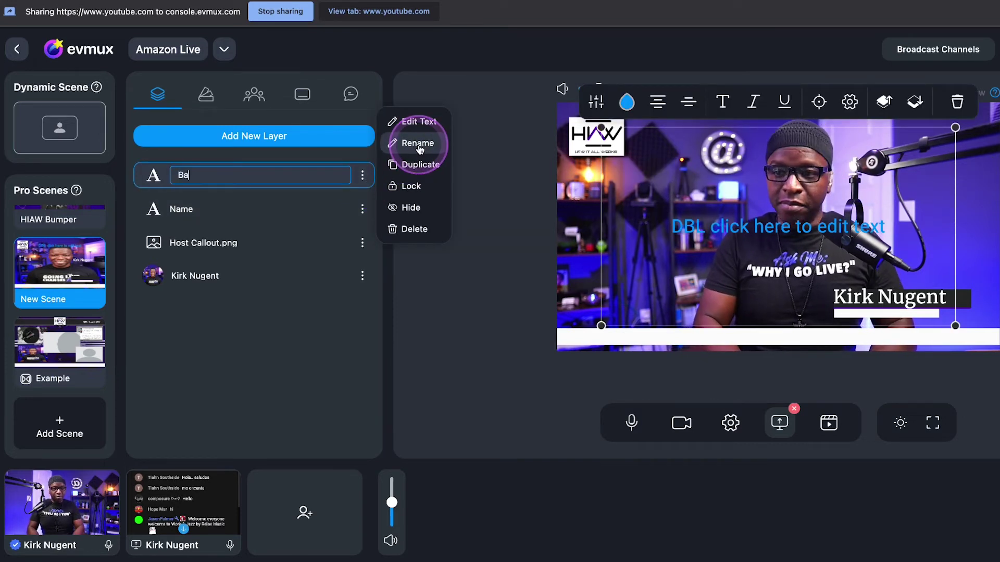
{"action": "left_click", "coordinate": [772, 232]}
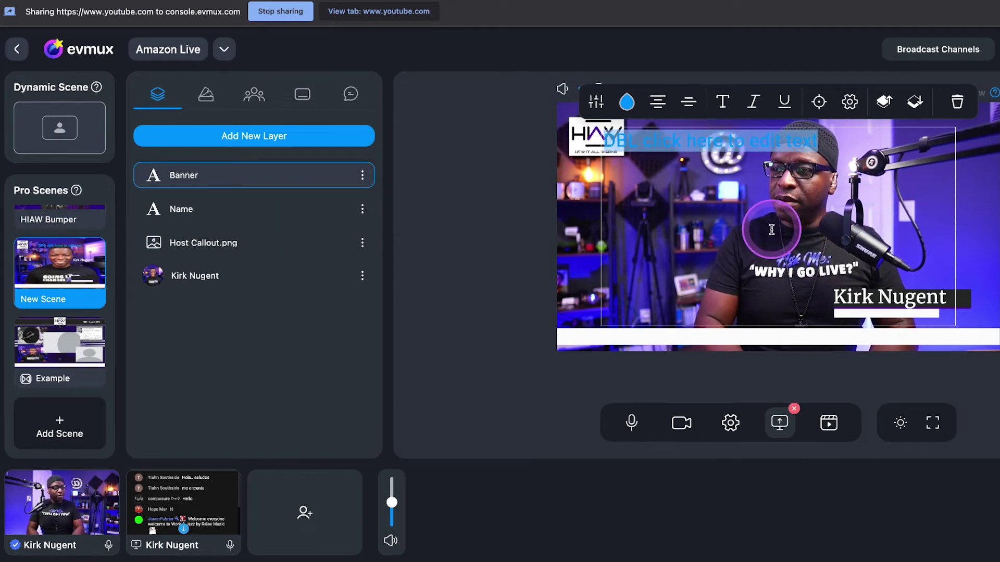
{"action": "type", "text": "Welcome to How it all Werks!"}
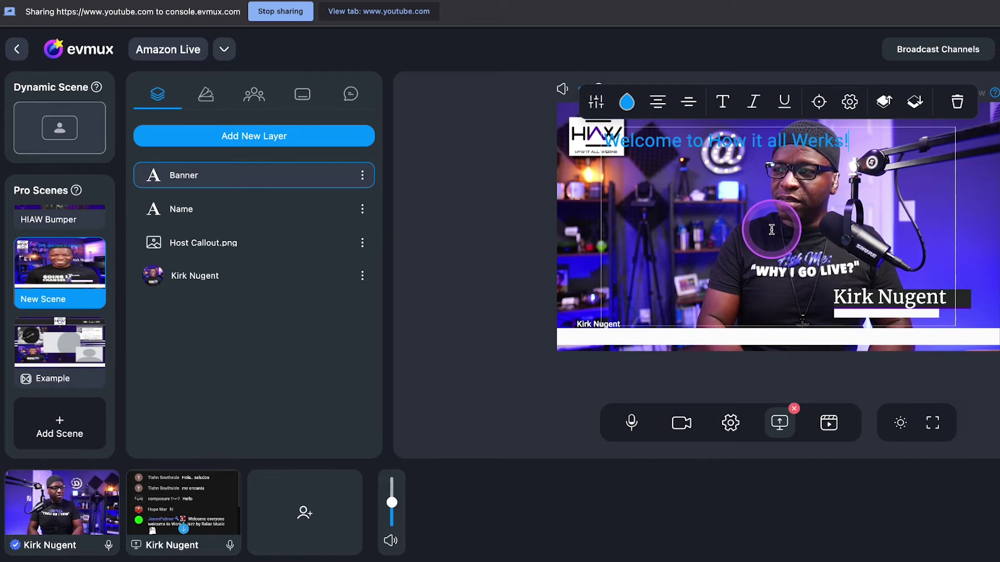
{"action": "key", "text": "ctrl+a"}
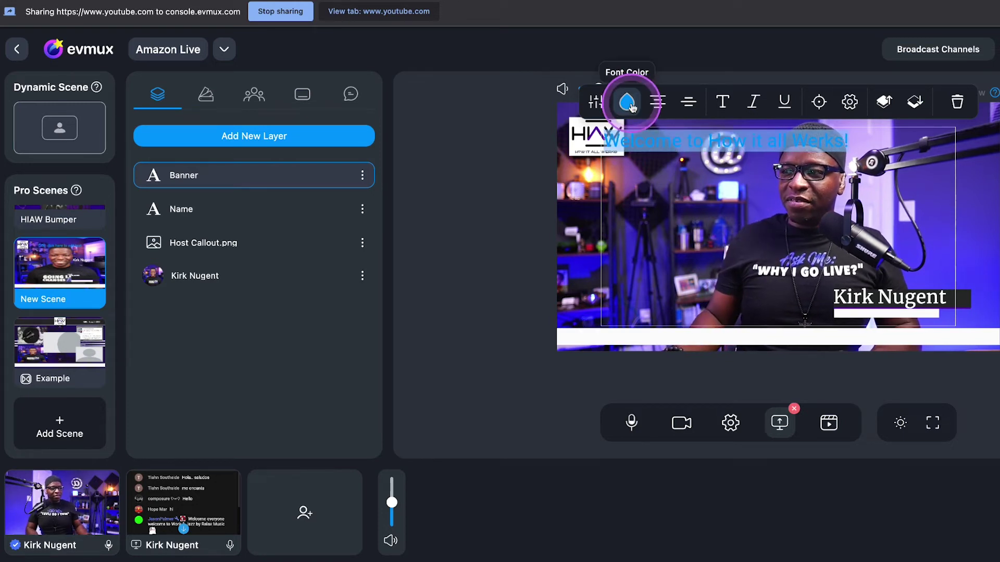
Make the banner text purple and move it onto the white bottom bar
{"action": "left_click", "coordinate": [626, 101]}
{"action": "left_click_drag", "start_coordinate": [648, 233], "coordinate": [673, 234]}
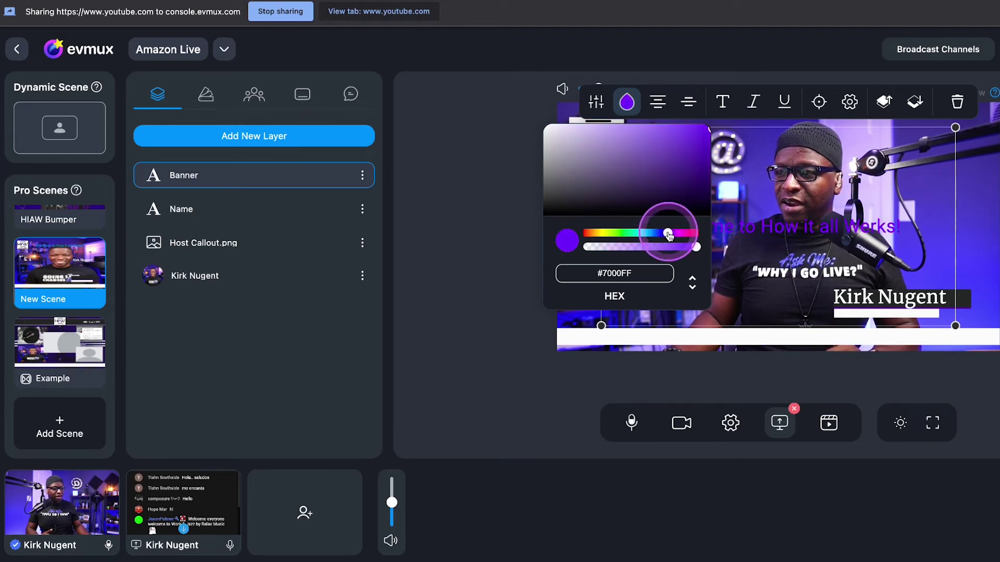
{"action": "left_click_drag", "start_coordinate": [793, 191], "coordinate": [663, 339]}
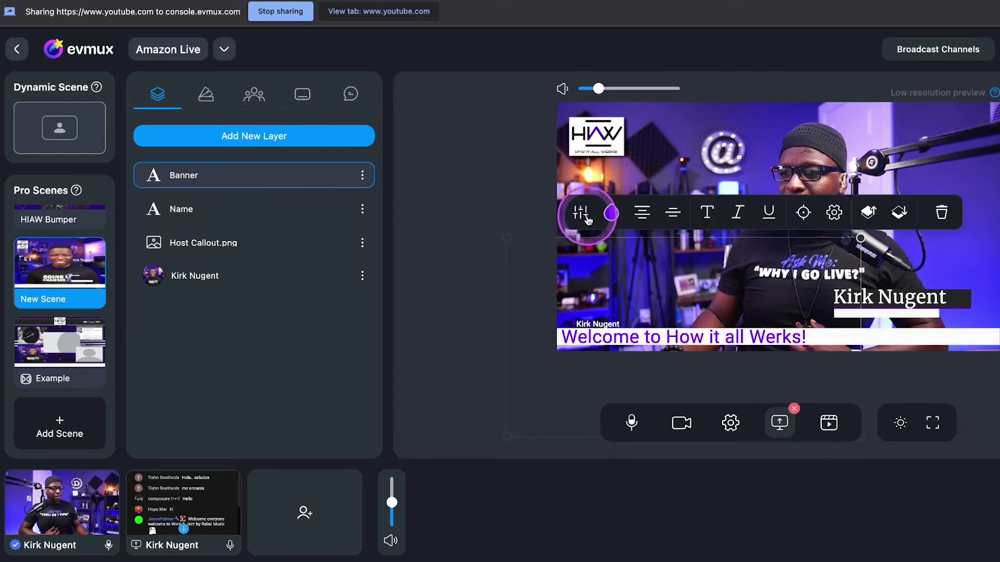
Set the banner to weight 700, 84px size, line spacing 100 and letter spacing 2
{"action": "left_click", "coordinate": [581, 213]}
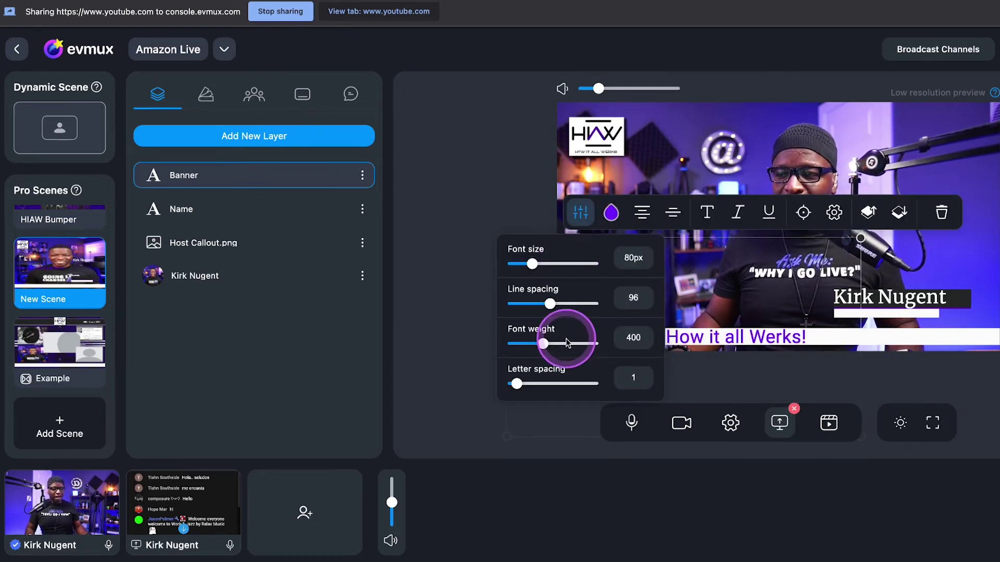
{"action": "left_click_drag", "start_coordinate": [544, 343], "coordinate": [573, 342]}
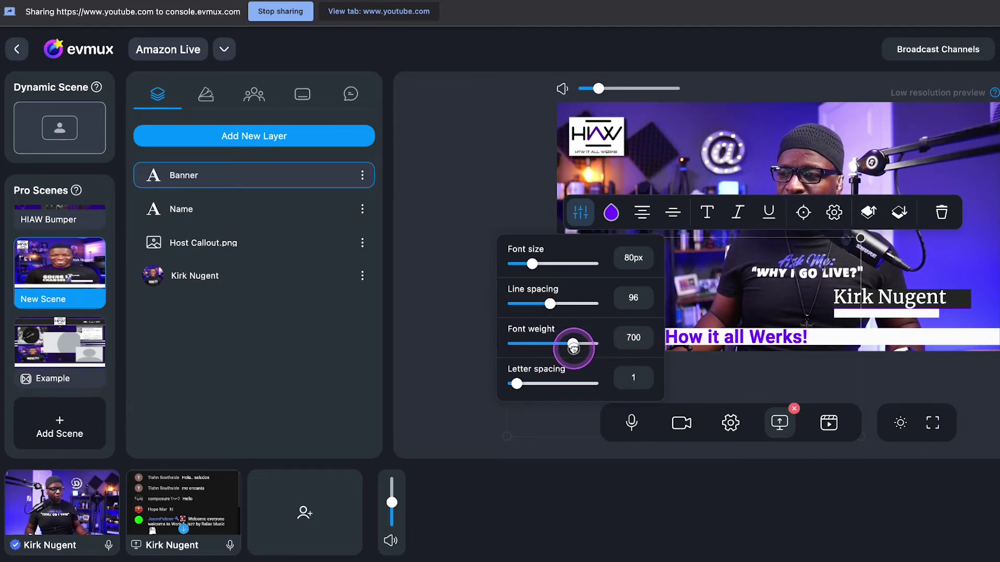
{"action": "left_click", "coordinate": [550, 305]}
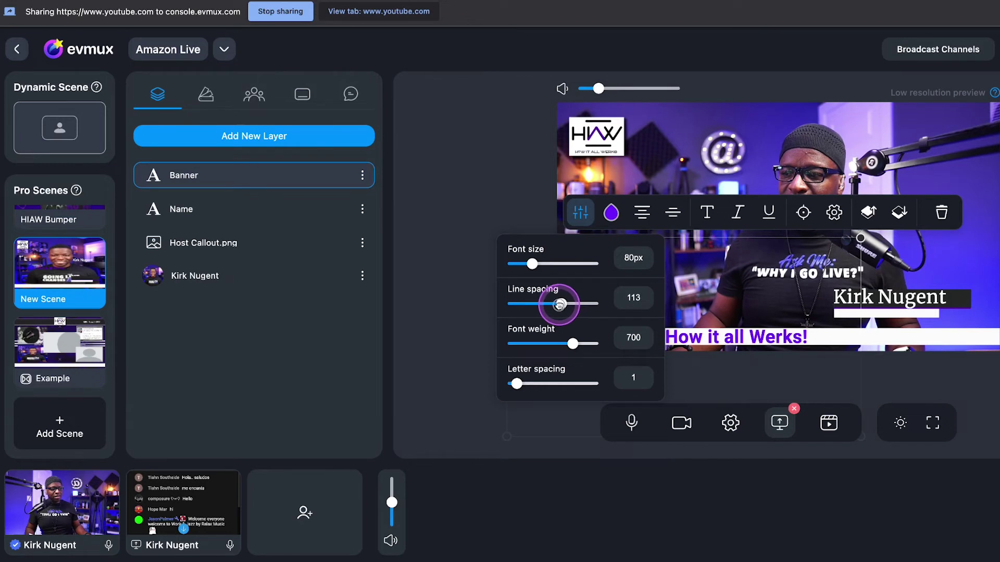
{"action": "left_click_drag", "start_coordinate": [546, 305], "coordinate": [545, 305]}
{"action": "mouse_move", "coordinate": [532, 265]}
{"action": "left_mouse_down"}
{"action": "mouse_move", "coordinate": [545, 266]}
{"action": "mouse_move", "coordinate": [533, 264]}
{"action": "left_mouse_up"}
{"action": "left_click_drag", "start_coordinate": [550, 304], "coordinate": [549, 304]}
{"action": "left_click_drag", "start_coordinate": [516, 384], "coordinate": [522, 383]}
{"action": "left_click", "coordinate": [800, 273]}
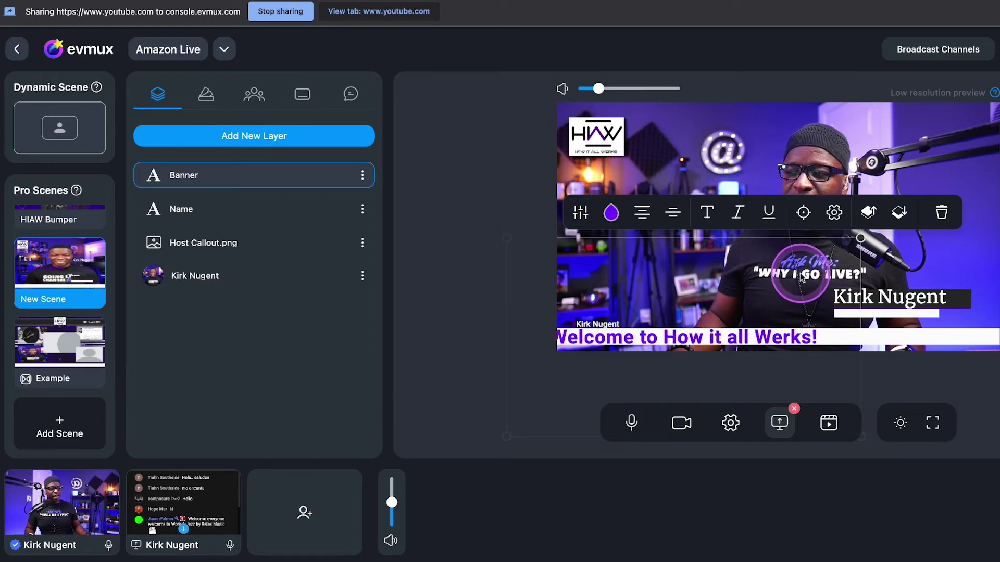
{"action": "left_click", "coordinate": [733, 338]}
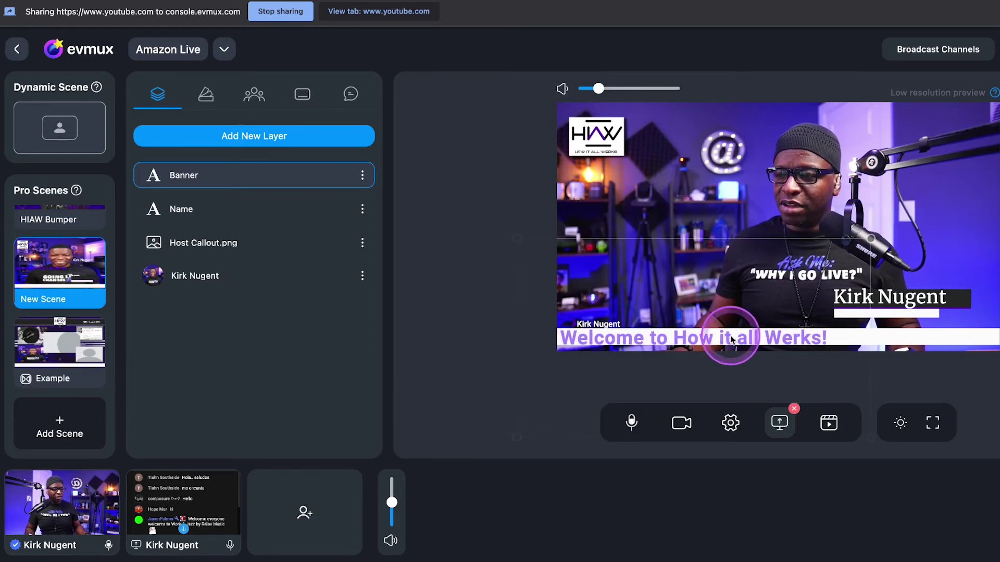
{"action": "left_click", "coordinate": [966, 216]}
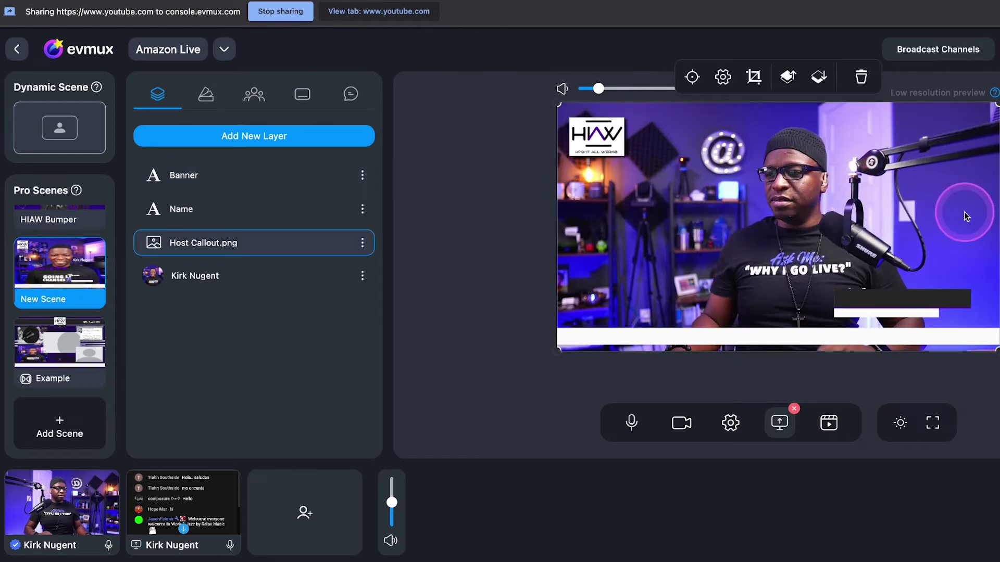
Check the Banner text's size and spacing settings, then clear the selection
{"action": "left_click", "coordinate": [998, 218]}
{"action": "left_click", "coordinate": [752, 342]}
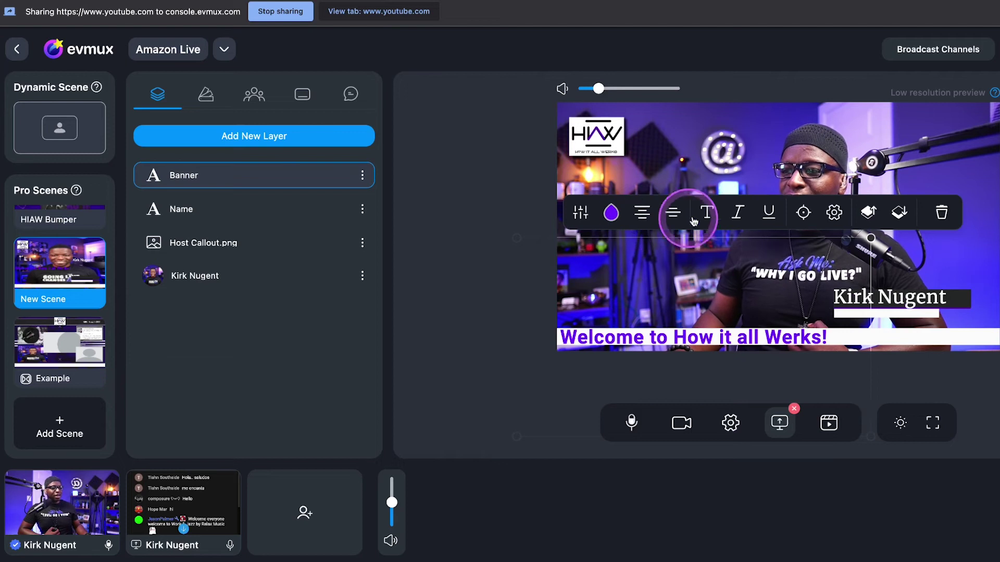
{"action": "left_click", "coordinate": [580, 213]}
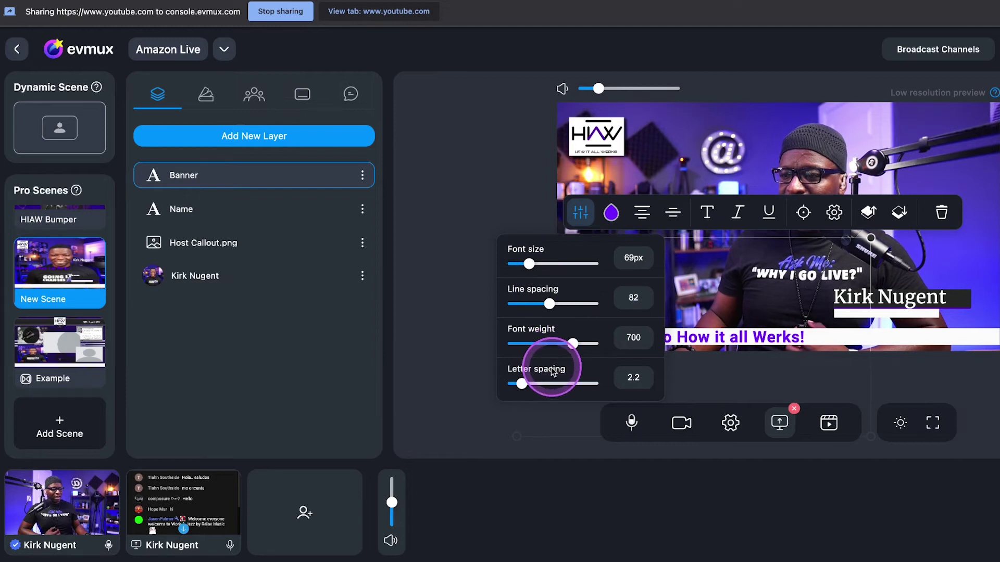
{"action": "left_click", "coordinate": [791, 303]}
{"action": "left_click", "coordinate": [721, 337]}
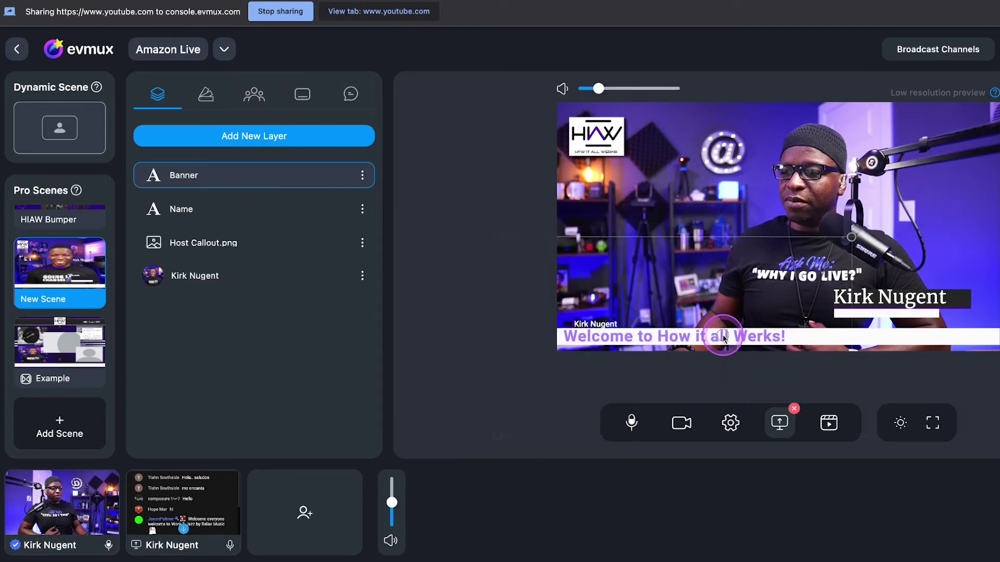
{"action": "left_click", "coordinate": [890, 297]}
{"action": "key", "text": "Escape"}
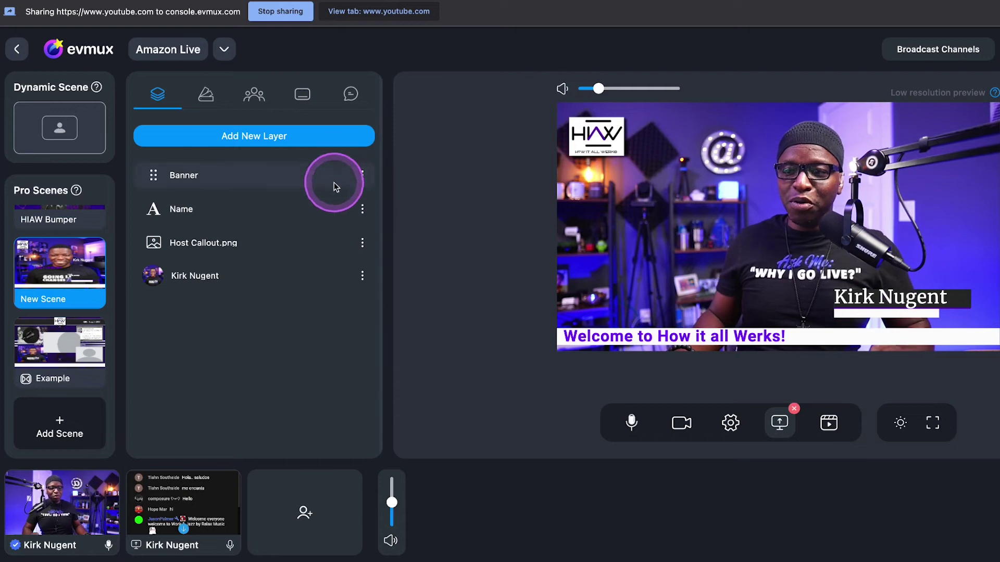
Lock the Name, Banner, Host Callout.png and host camera layers
{"action": "left_click", "coordinate": [361, 210]}
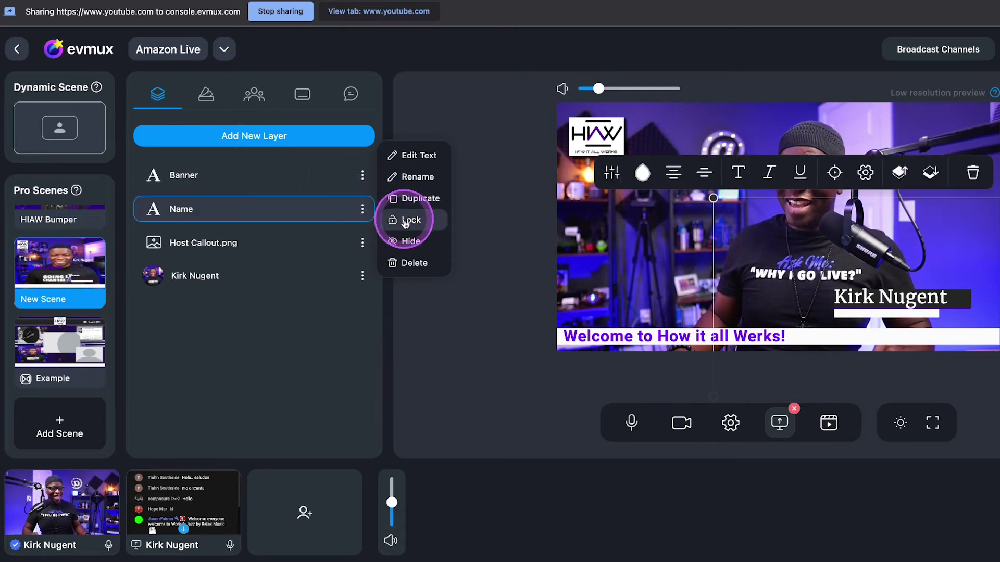
{"action": "left_click", "coordinate": [399, 218]}
{"action": "left_click", "coordinate": [363, 174]}
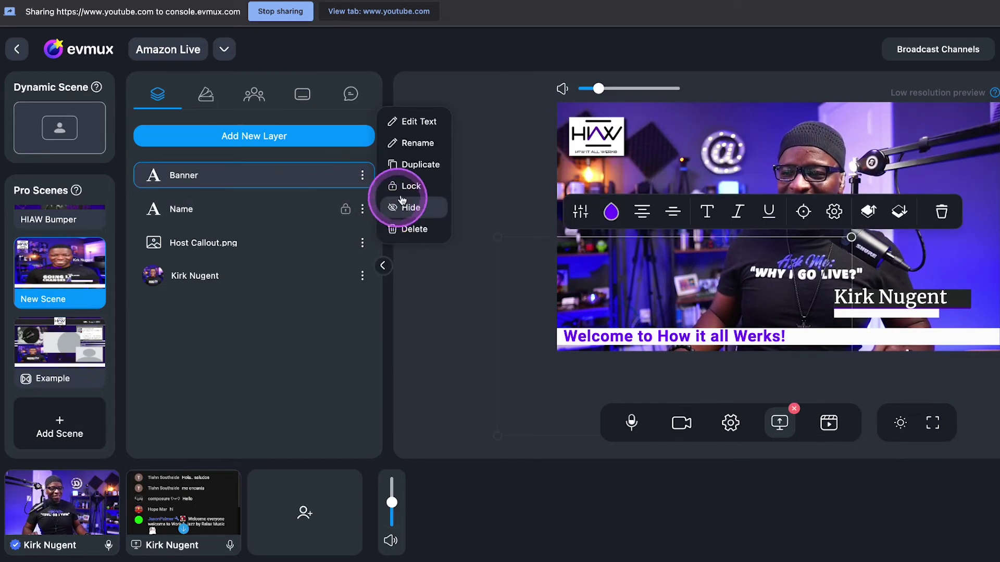
{"action": "left_click", "coordinate": [388, 192]}
{"action": "left_click", "coordinate": [363, 243]}
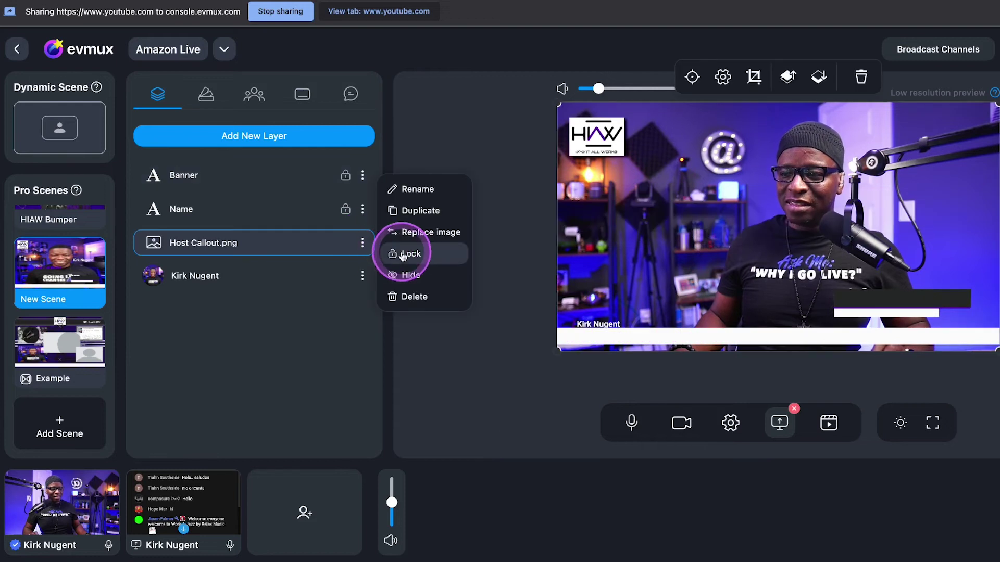
{"action": "left_click", "coordinate": [397, 251]}
{"action": "left_click", "coordinate": [362, 276]}
{"action": "left_click", "coordinate": [401, 263]}
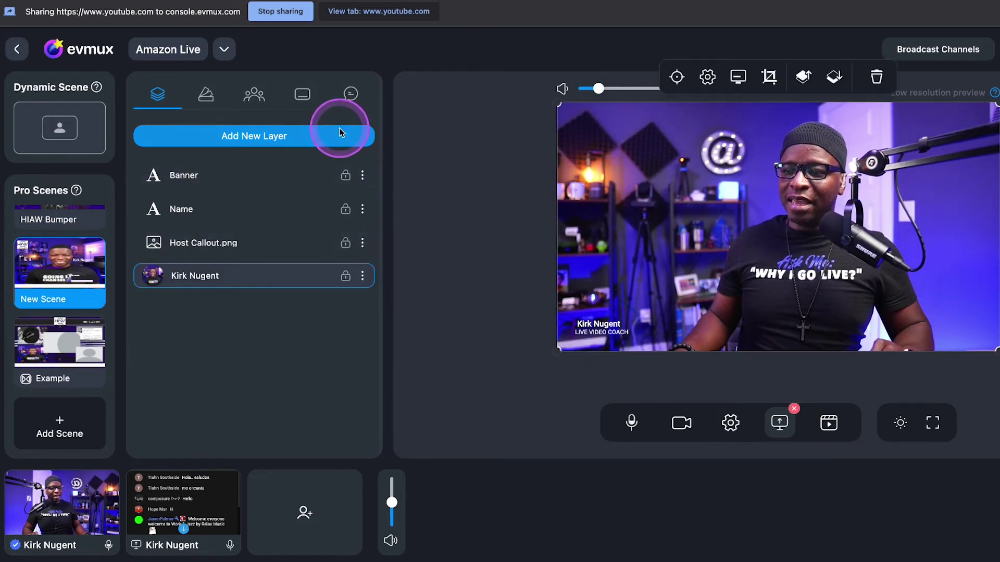
{"action": "left_click", "coordinate": [268, 134]}
Add a text layer with the host's social handle in purple #7000FF beneath the name bar
{"action": "left_click", "coordinate": [178, 185]}
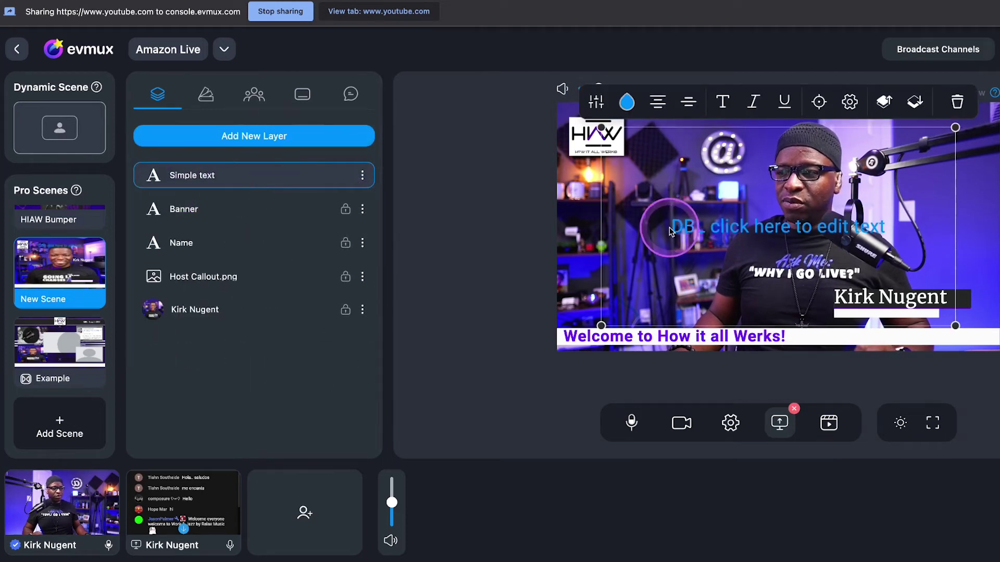
{"action": "double_click", "coordinate": [692, 227]}
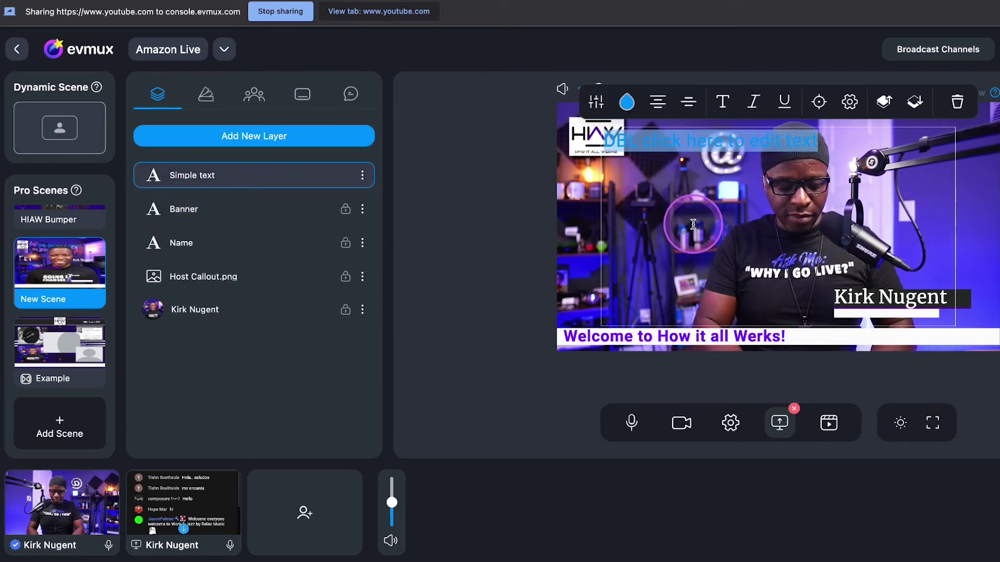
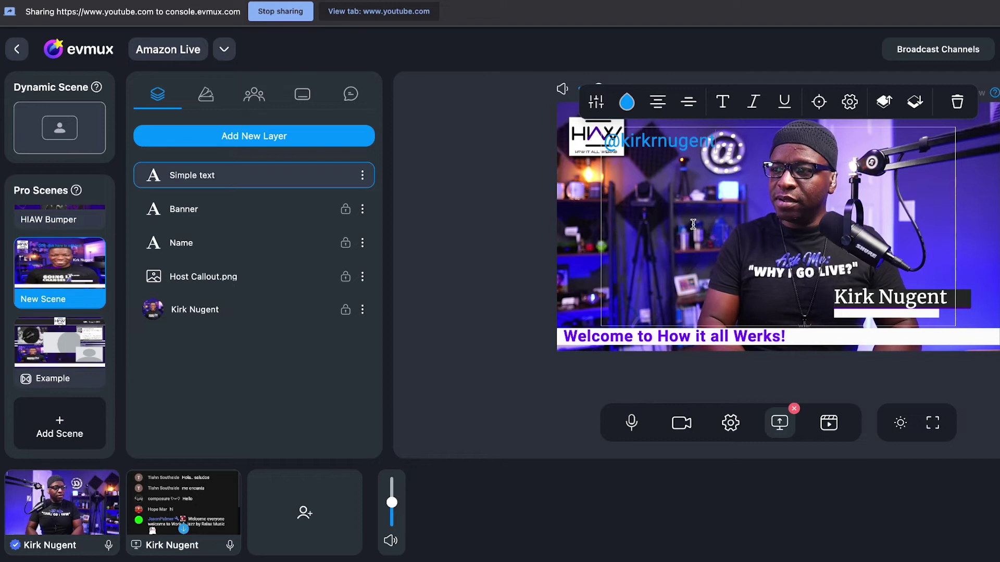
{"action": "left_click", "coordinate": [688, 102]}
{"action": "left_click", "coordinate": [669, 153]}
{"action": "left_click", "coordinate": [627, 101]}
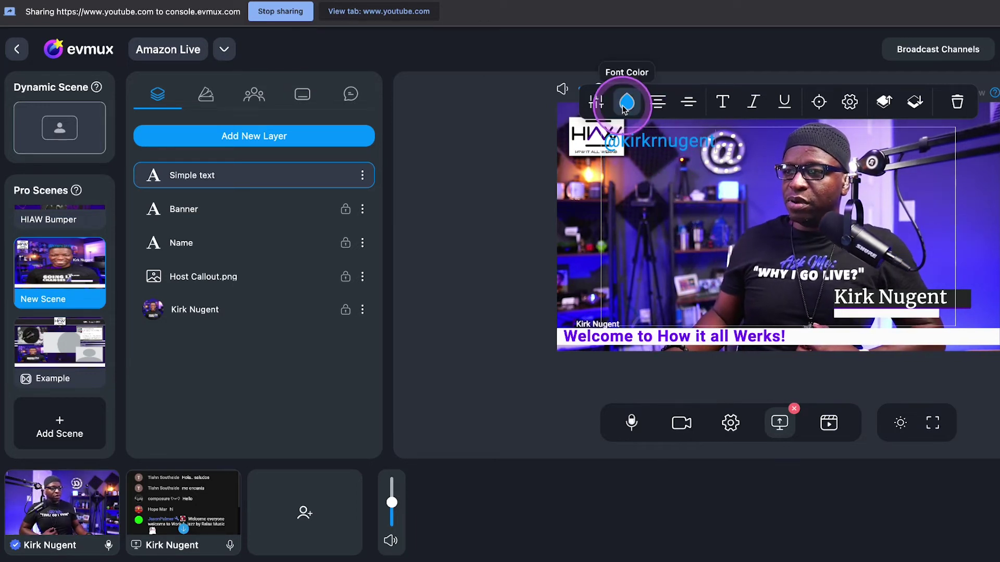
{"action": "left_click_drag", "start_coordinate": [649, 234], "coordinate": [670, 236]}
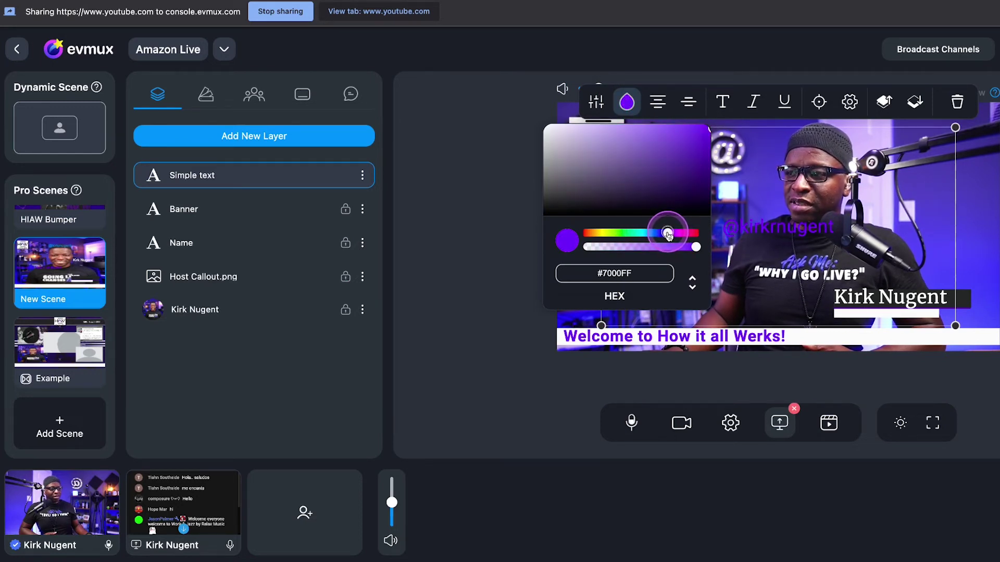
{"action": "left_click_drag", "start_coordinate": [760, 224], "coordinate": [880, 318]}
Shrink the handle text to about 40px font and raise its weight to 500
{"action": "left_click", "coordinate": [611, 187]}
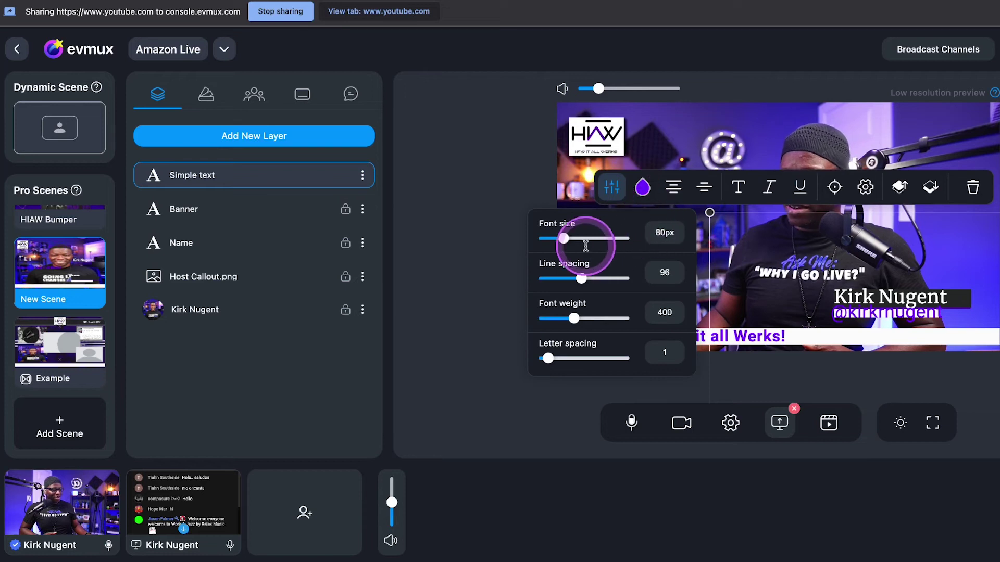
{"action": "left_click_drag", "start_coordinate": [564, 238], "coordinate": [563, 241]}
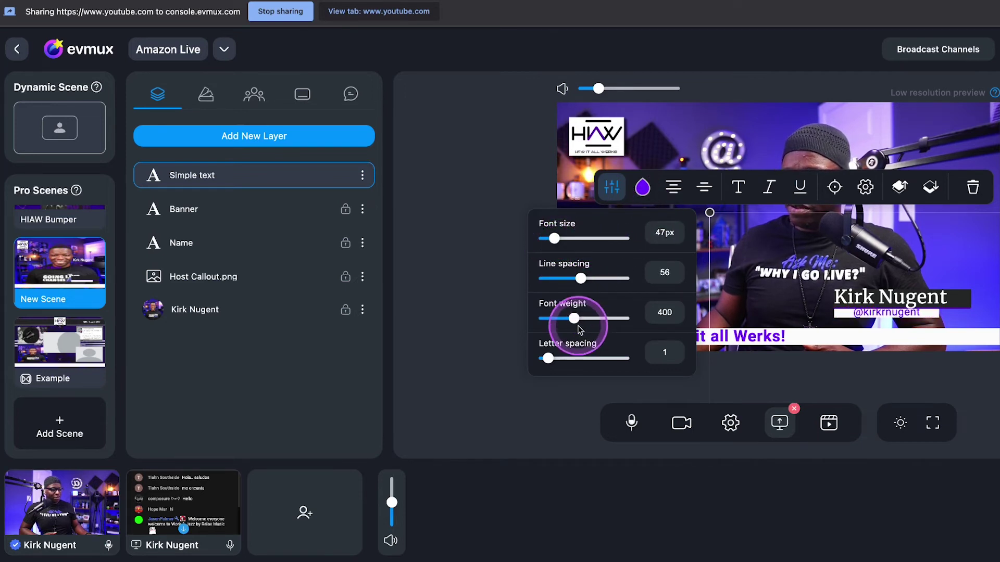
{"action": "left_click_drag", "start_coordinate": [575, 320], "coordinate": [576, 318]}
{"action": "left_click", "coordinate": [789, 305]}
{"action": "left_click", "coordinate": [874, 315]}
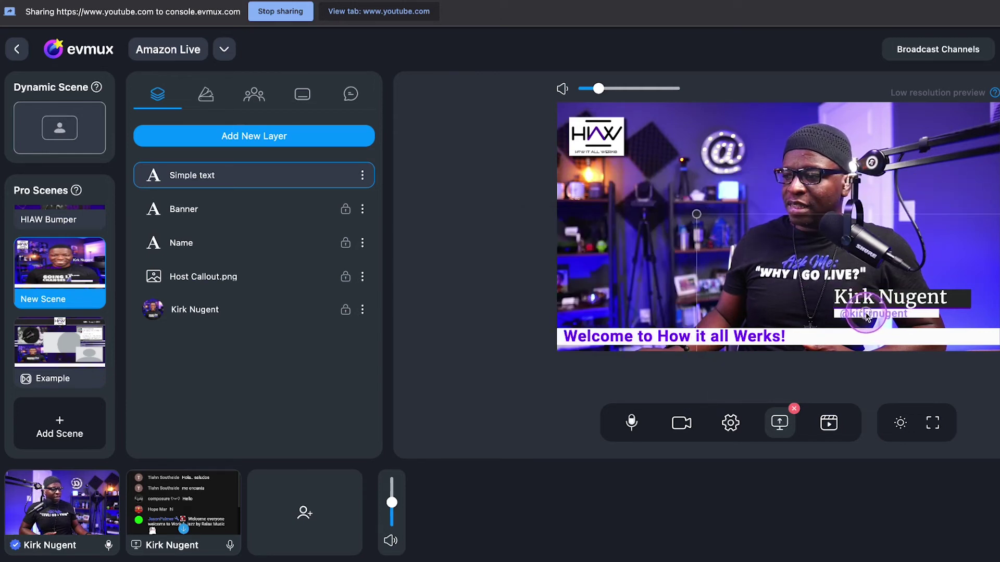
{"action": "left_click", "coordinate": [862, 314]}
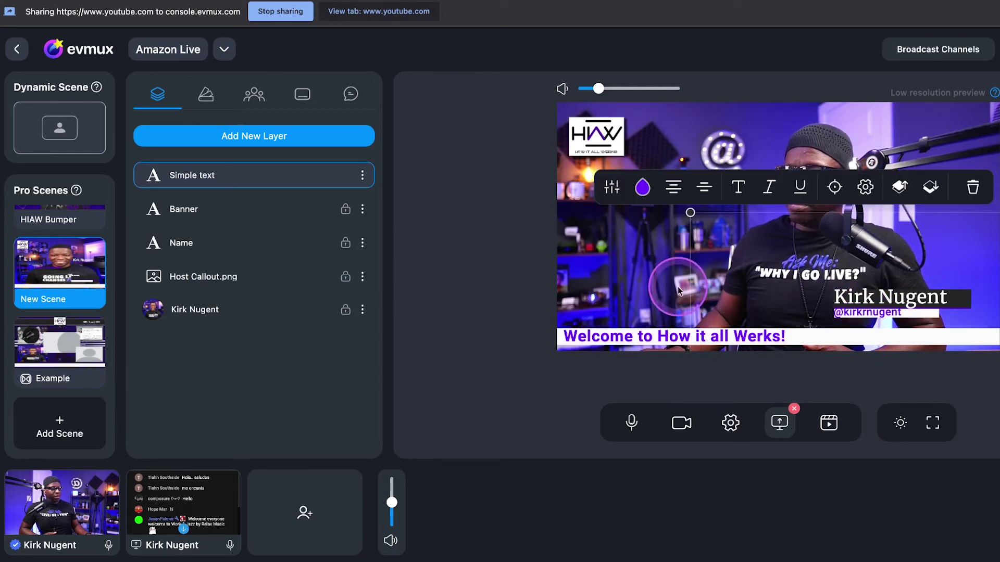
{"action": "left_click", "coordinate": [611, 187]}
{"action": "left_click_drag", "start_coordinate": [557, 241], "coordinate": [557, 240]}
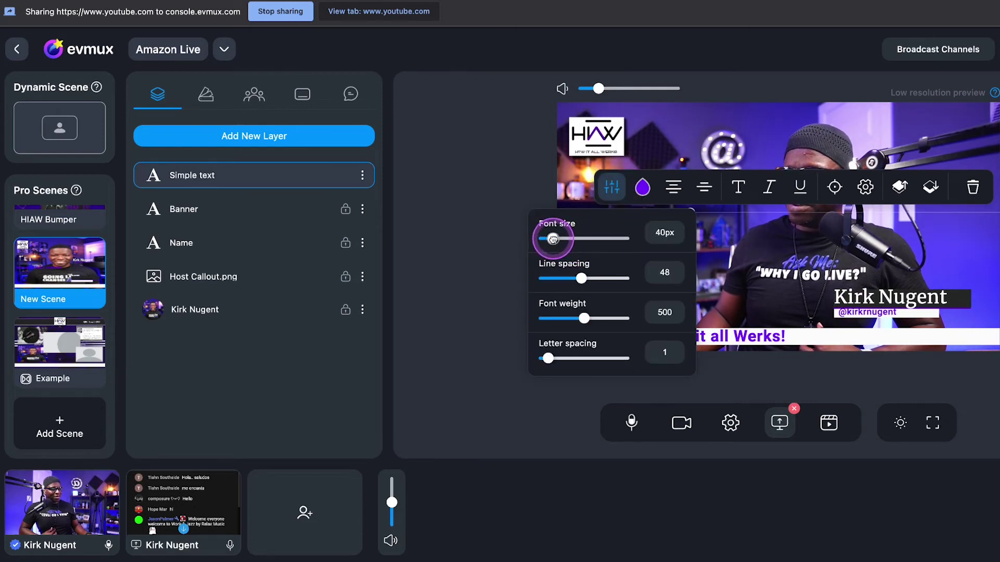
{"action": "left_click", "coordinate": [863, 312]}
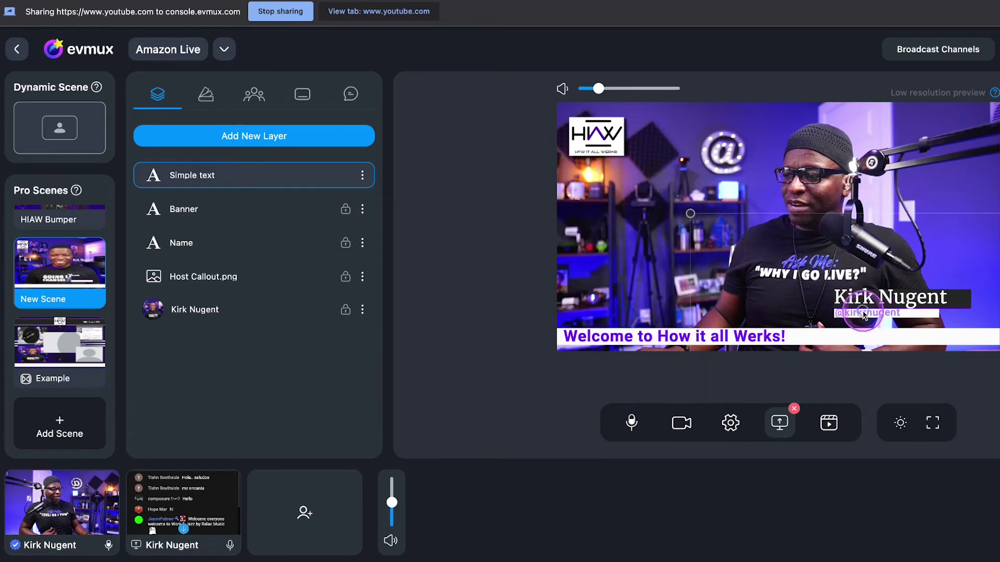
Lock the Simple text handle layer so all five layers are locked
{"action": "left_click", "coordinate": [821, 243]}
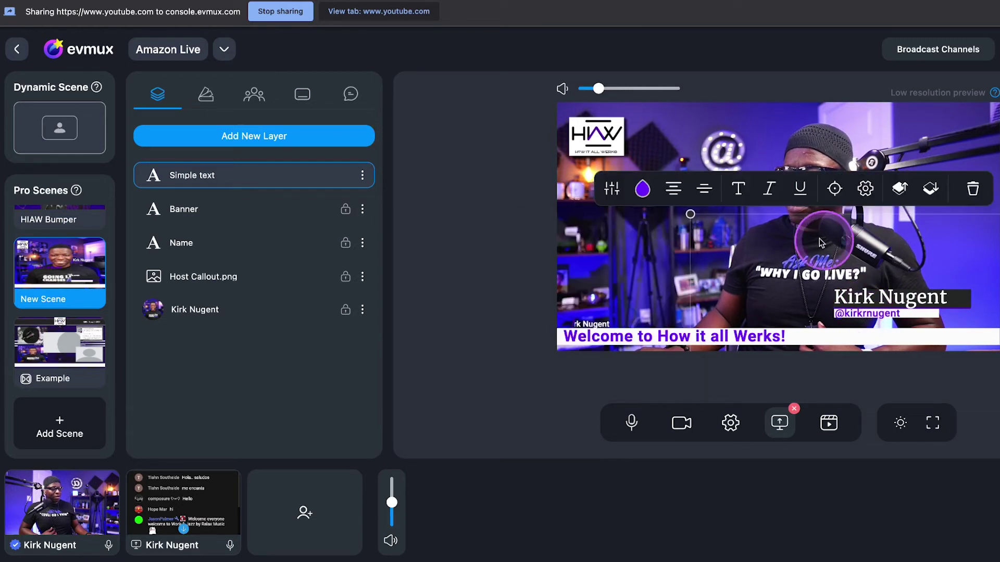
{"action": "left_click", "coordinate": [362, 176]}
{"action": "left_click", "coordinate": [412, 187]}
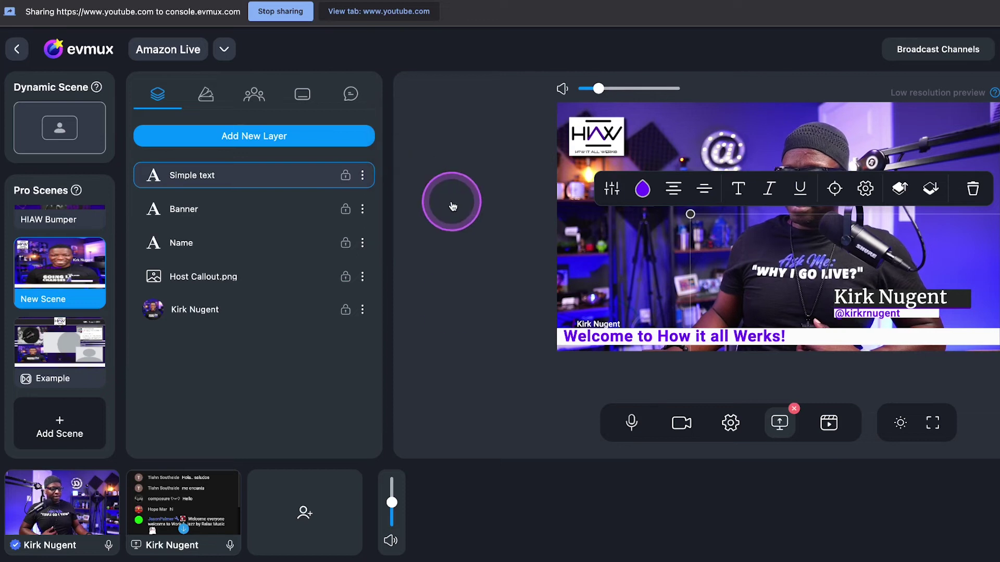
{"action": "left_click", "coordinate": [447, 307]}
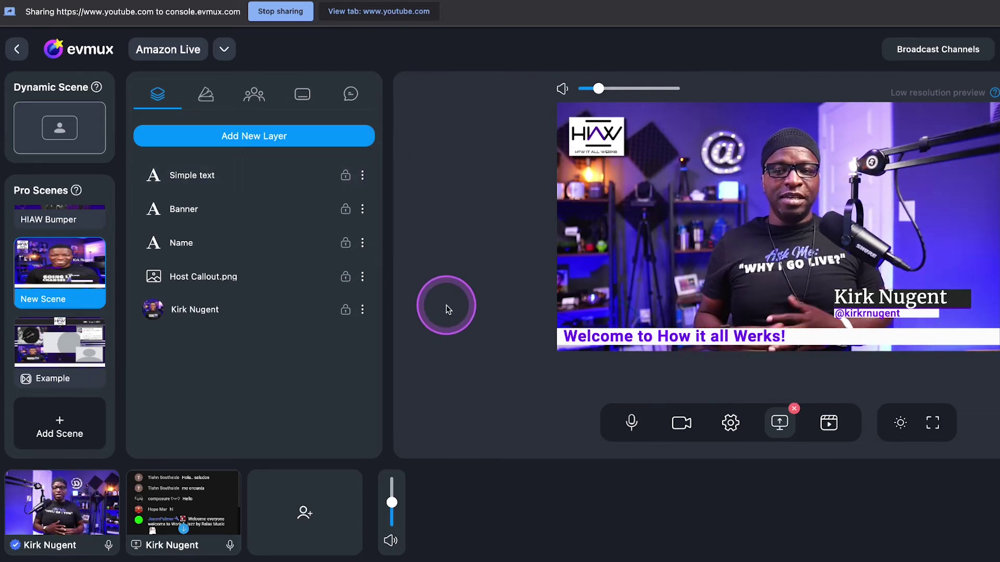
{"action": "mouse_move", "coordinate": [92, 274]}
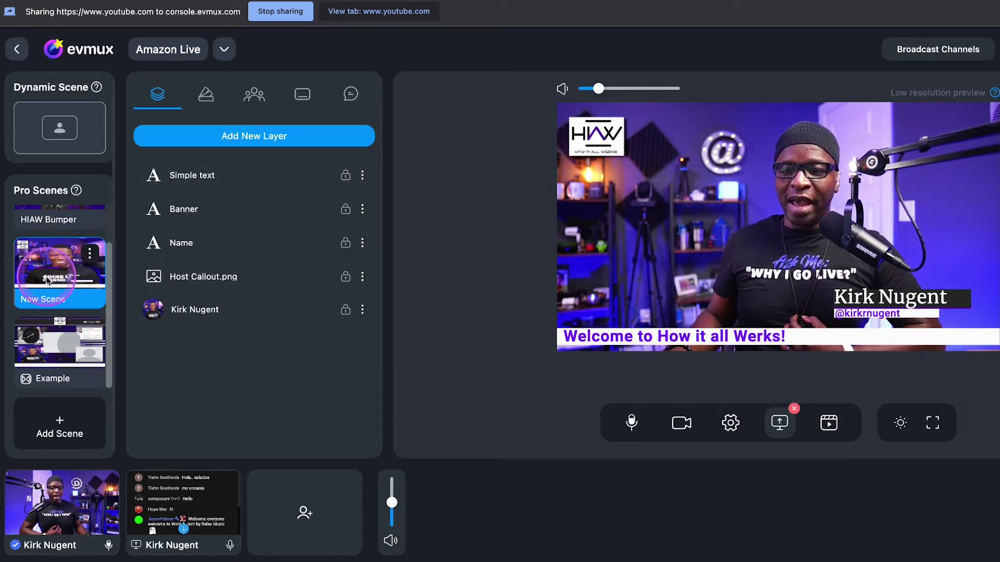
{"action": "scroll", "coordinate": [57, 286], "scroll_direction": "up", "scroll_amount": 2}
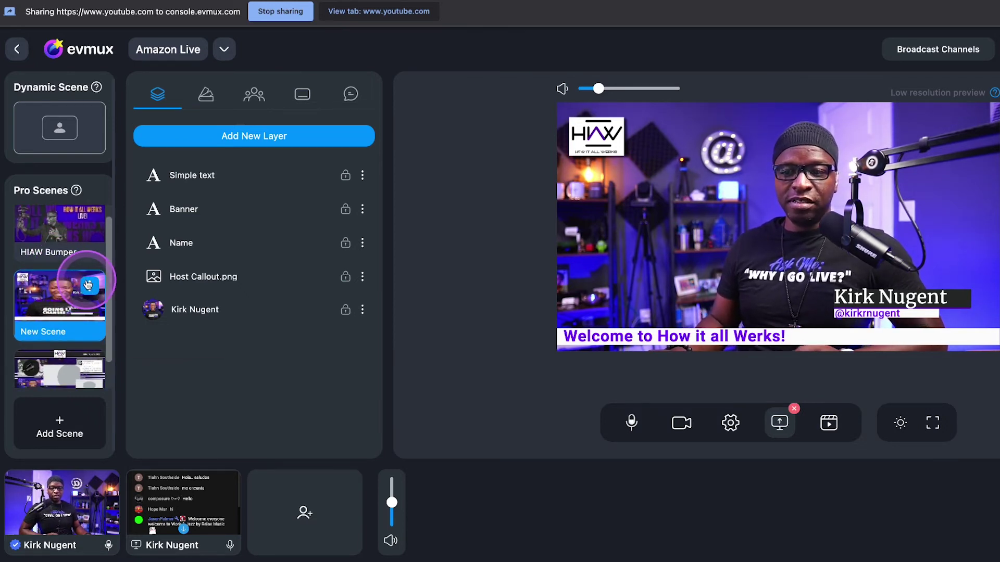
Assign the purple uploaded video as New Scene's stinger transition and save it
{"action": "left_click", "coordinate": [88, 285]}
{"action": "left_click", "coordinate": [149, 314]}
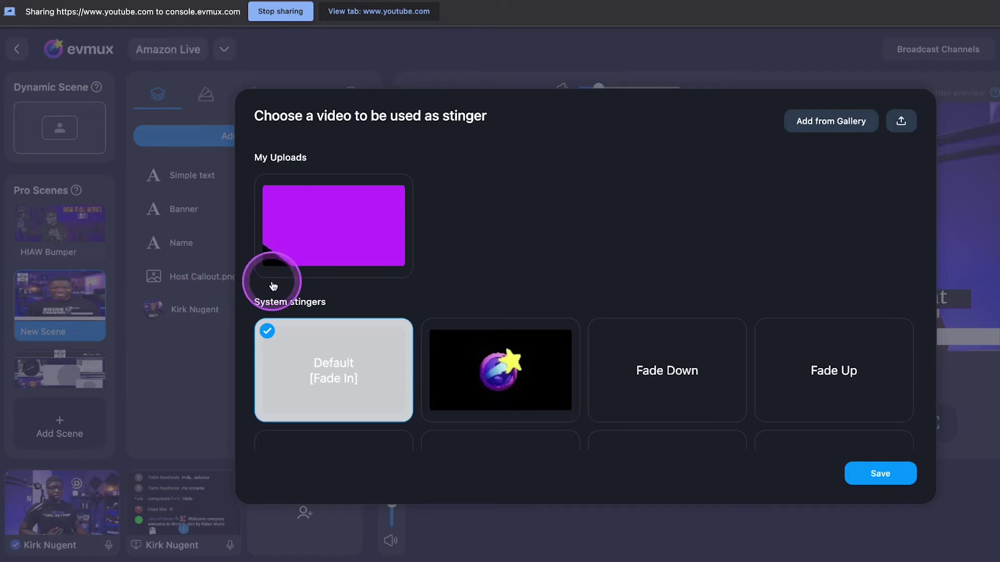
{"action": "left_click", "coordinate": [308, 230]}
{"action": "left_click", "coordinate": [878, 476]}
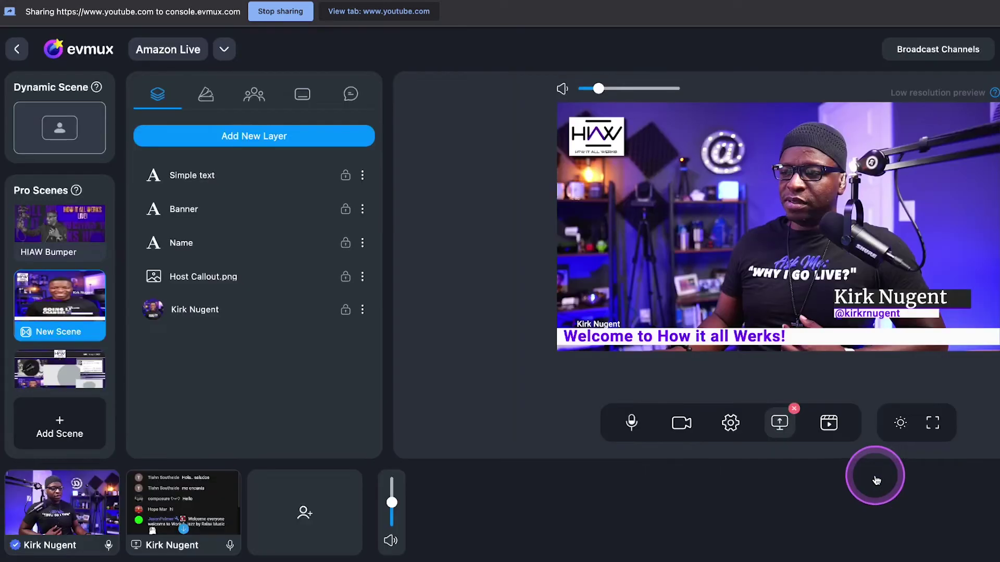
{"action": "left_click", "coordinate": [21, 282]}
Switch to the HIAW Bumper scene
{"action": "scroll", "coordinate": [55, 265], "scroll_direction": "up", "scroll_amount": 1}
{"action": "left_click", "coordinate": [60, 244]}
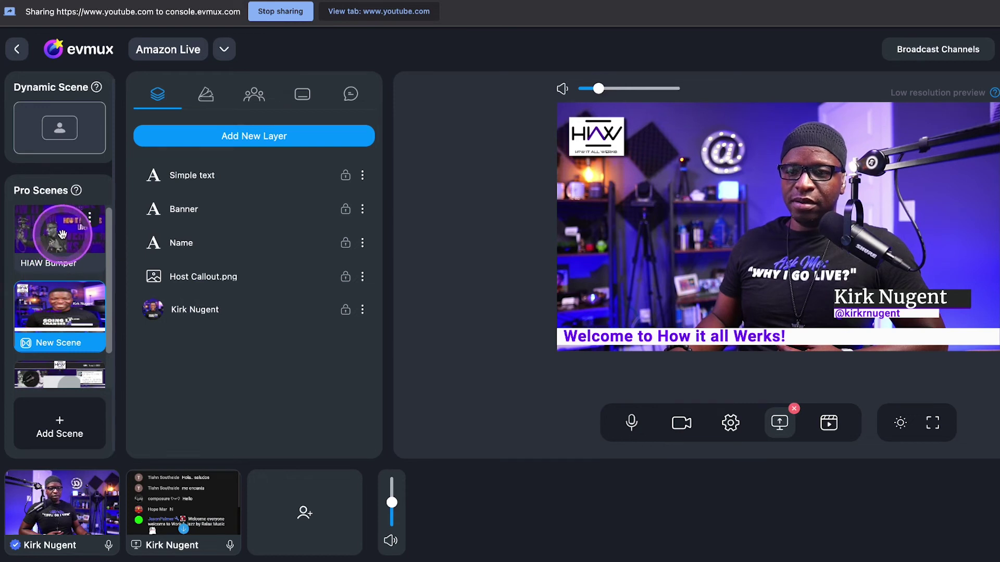
{"action": "left_click", "coordinate": [62, 234]}
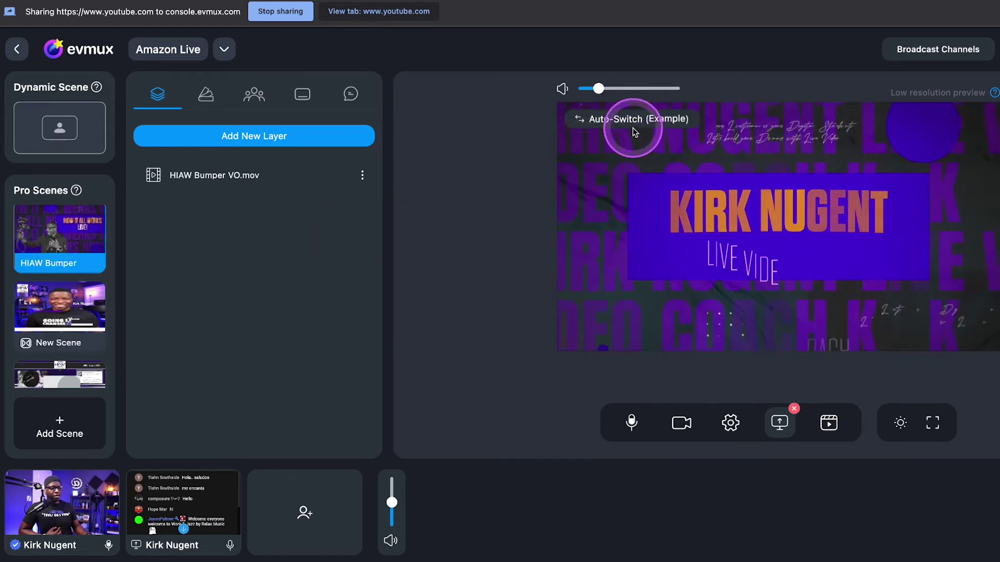
Change the HIAW Bumper VO.mov layer's Autoswitch target from Example to New Scene
{"action": "left_click", "coordinate": [632, 124]}
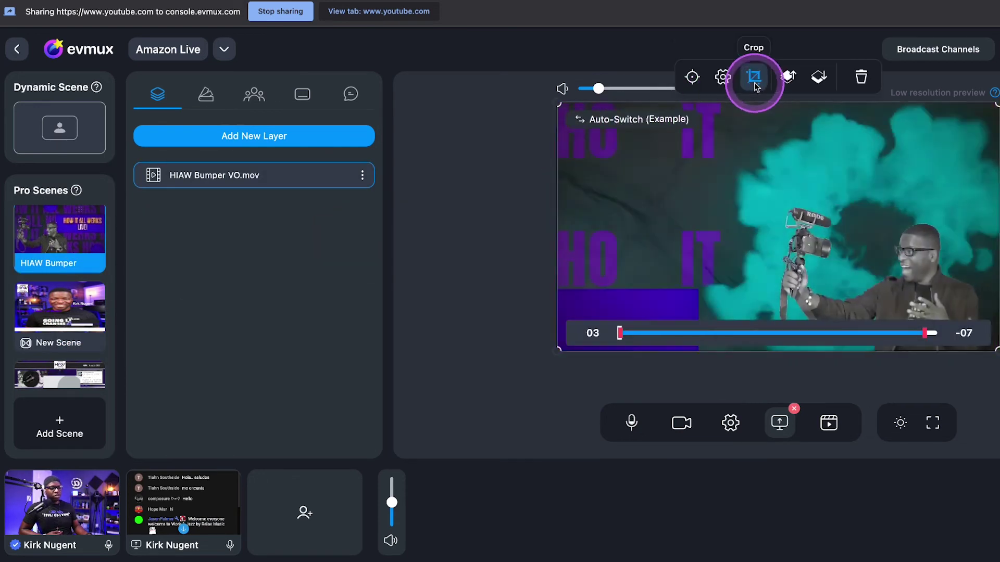
{"action": "left_click", "coordinate": [693, 77]}
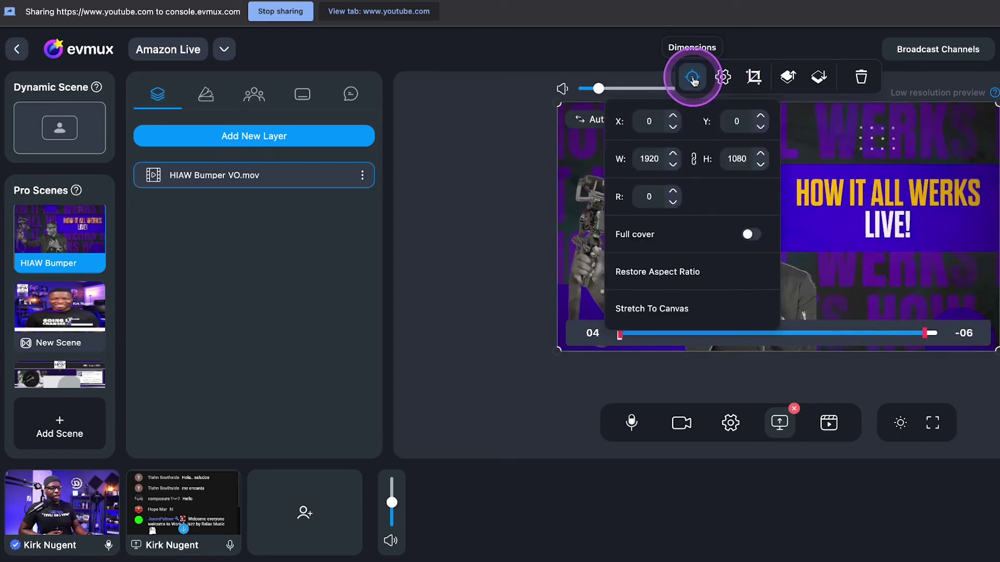
{"action": "left_click", "coordinate": [737, 92]}
{"action": "left_click", "coordinate": [753, 245]}
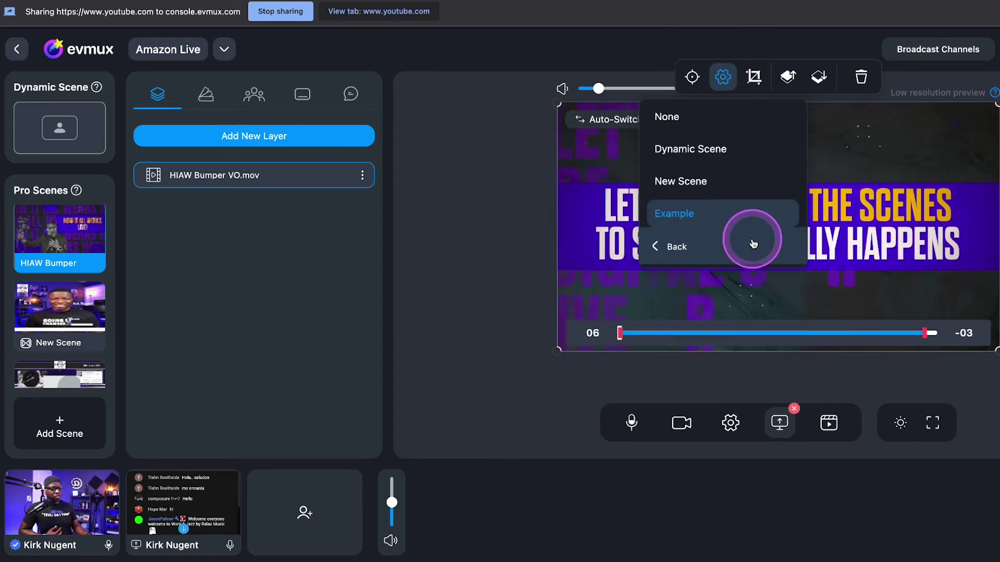
{"action": "left_click", "coordinate": [723, 220]}
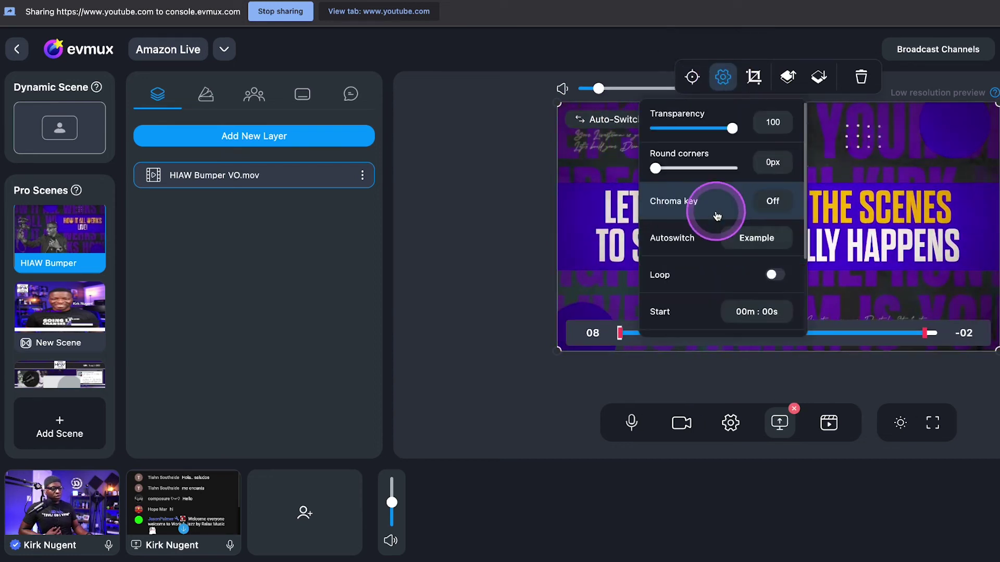
{"action": "left_click", "coordinate": [745, 235]}
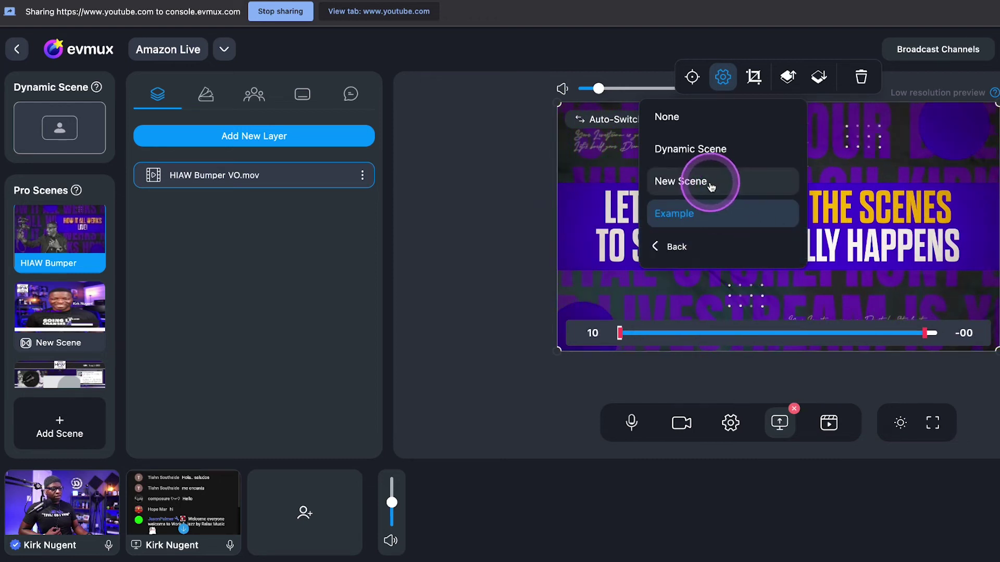
{"action": "left_click", "coordinate": [682, 179]}
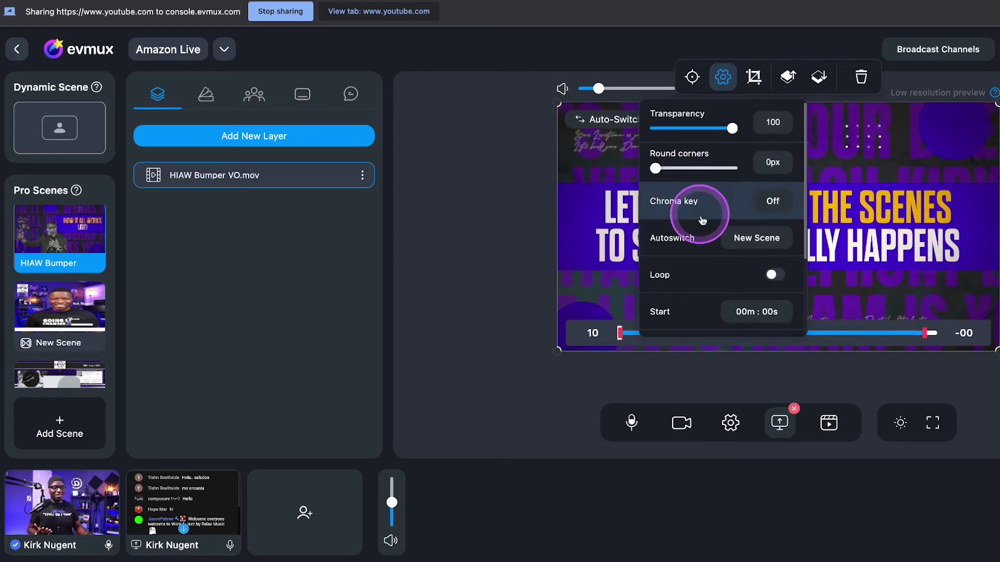
{"action": "left_click", "coordinate": [621, 177]}
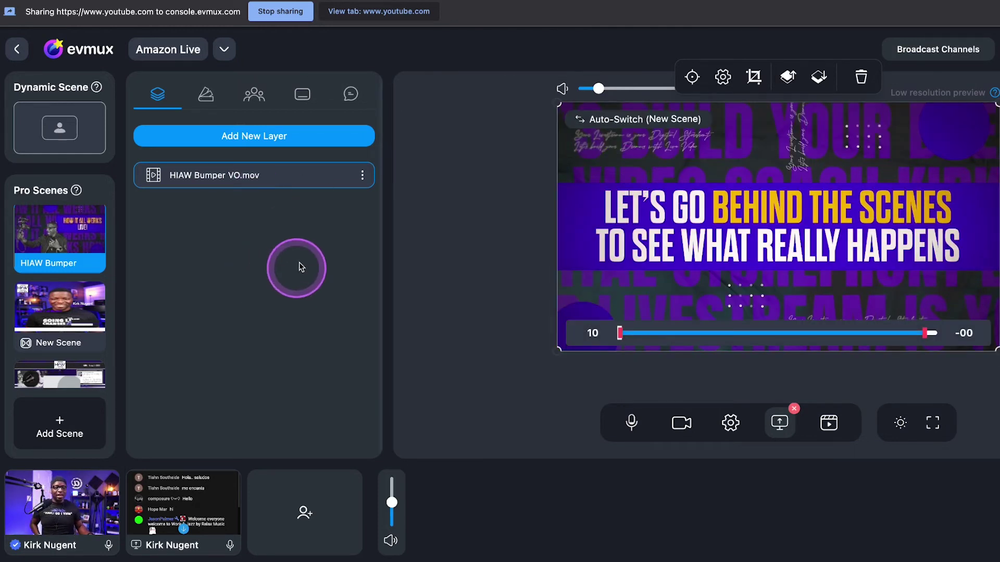
{"action": "left_click", "coordinate": [67, 267]}
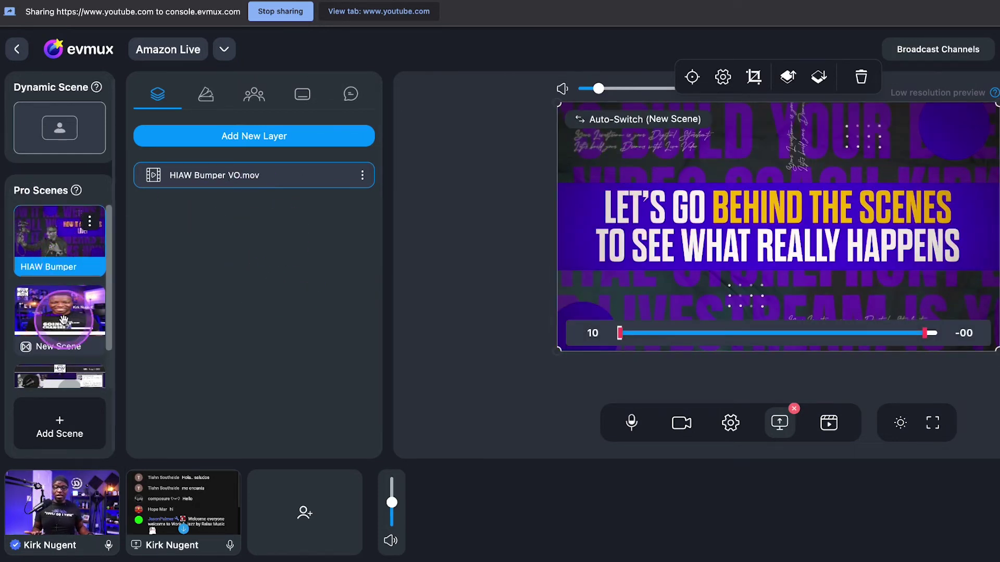
{"action": "scroll", "coordinate": [63, 319], "scroll_direction": "down", "scroll_amount": 2}
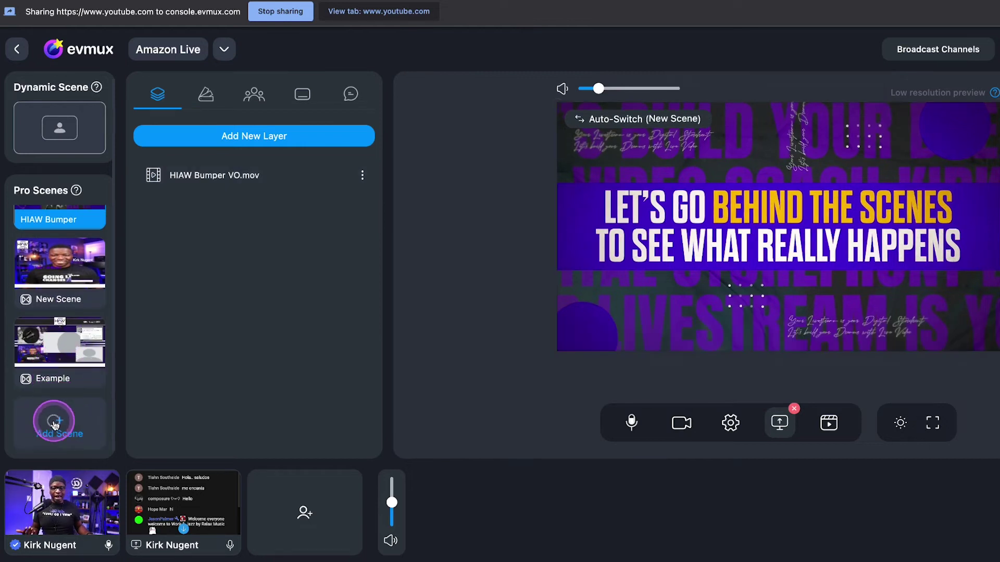
Create an empty Pro Scene and rename it Flyer
{"action": "left_click", "coordinate": [55, 424]}
{"action": "left_click", "coordinate": [279, 223]}
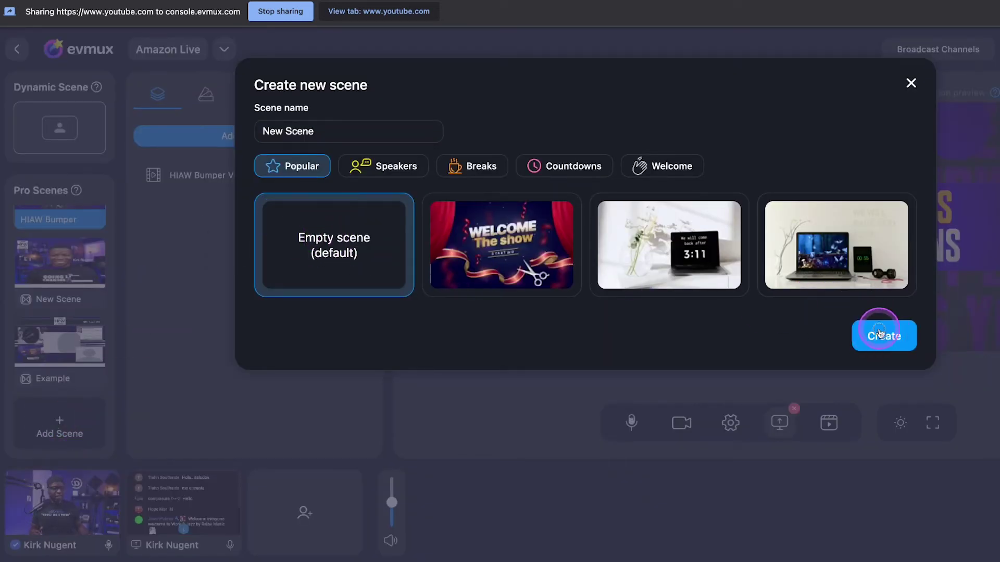
{"action": "left_click", "coordinate": [880, 334]}
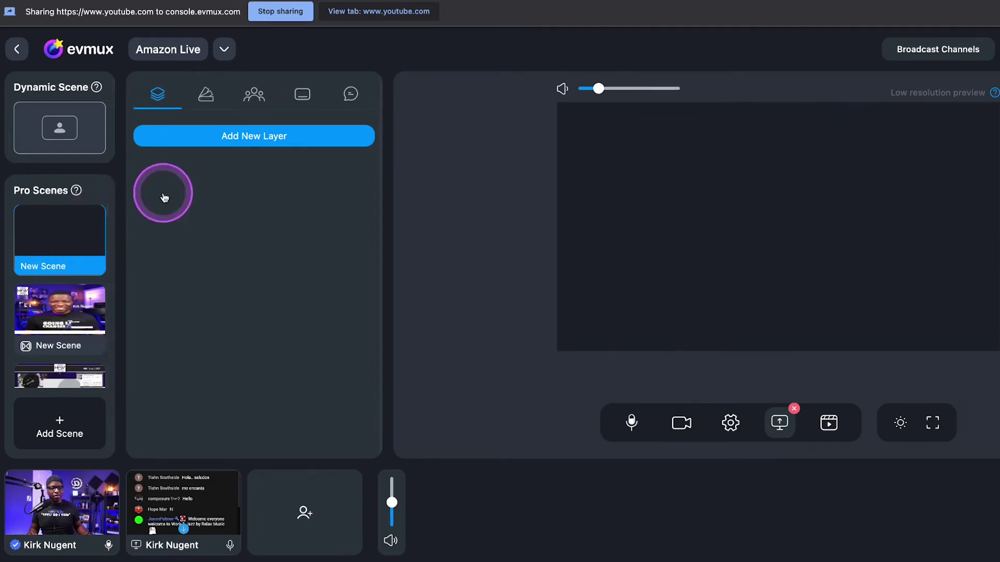
{"action": "left_click", "coordinate": [98, 221]}
{"action": "left_click", "coordinate": [148, 207]}
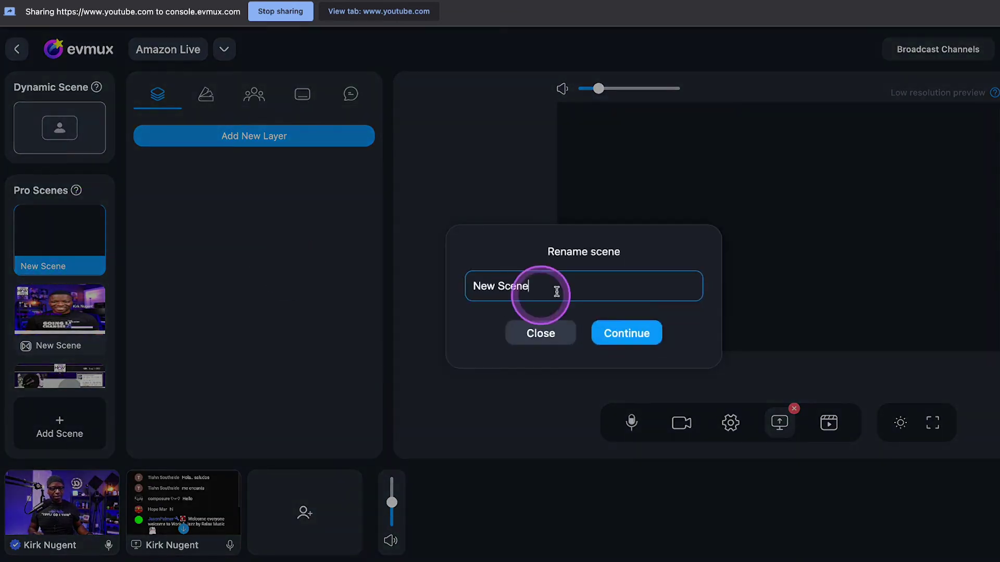
{"action": "left_click", "coordinate": [405, 293]}
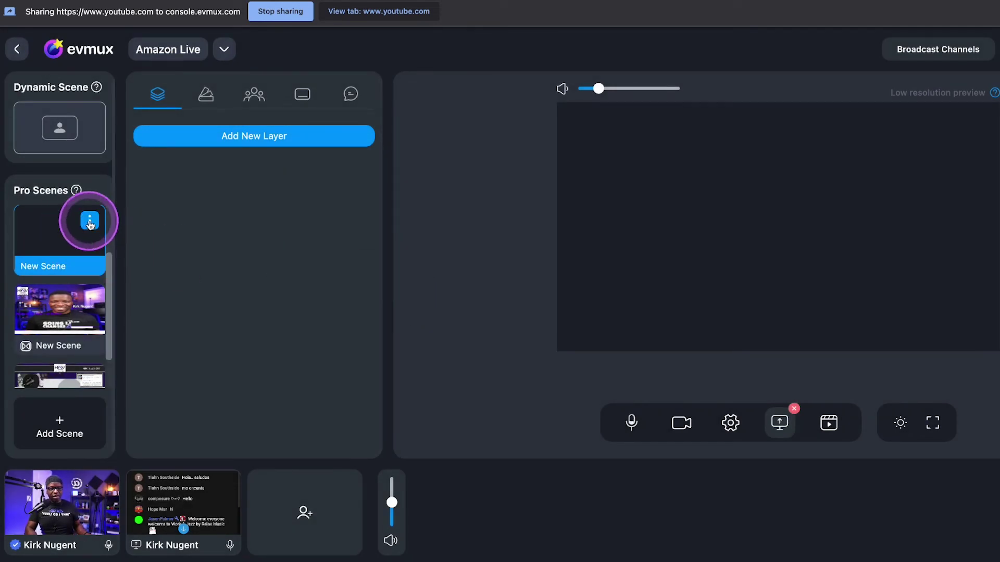
{"action": "left_click", "coordinate": [99, 221]}
{"action": "left_click", "coordinate": [149, 209]}
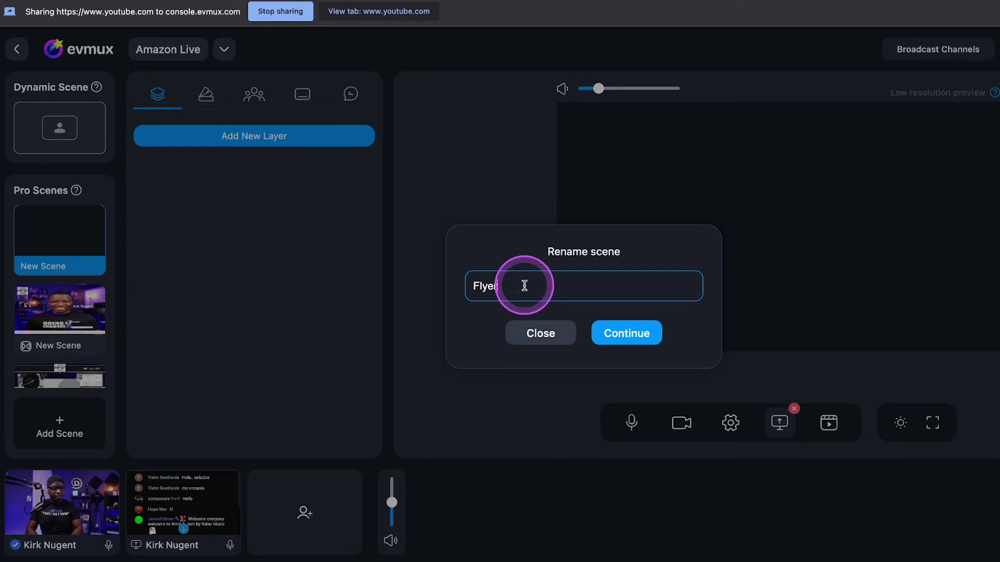
{"action": "key", "text": "Return"}
Add the Mid-Month-Huddle-Live-Video-Q_A-Ask-us-Anything.jpg image as Flyer's media layer
{"action": "left_click", "coordinate": [204, 142]}
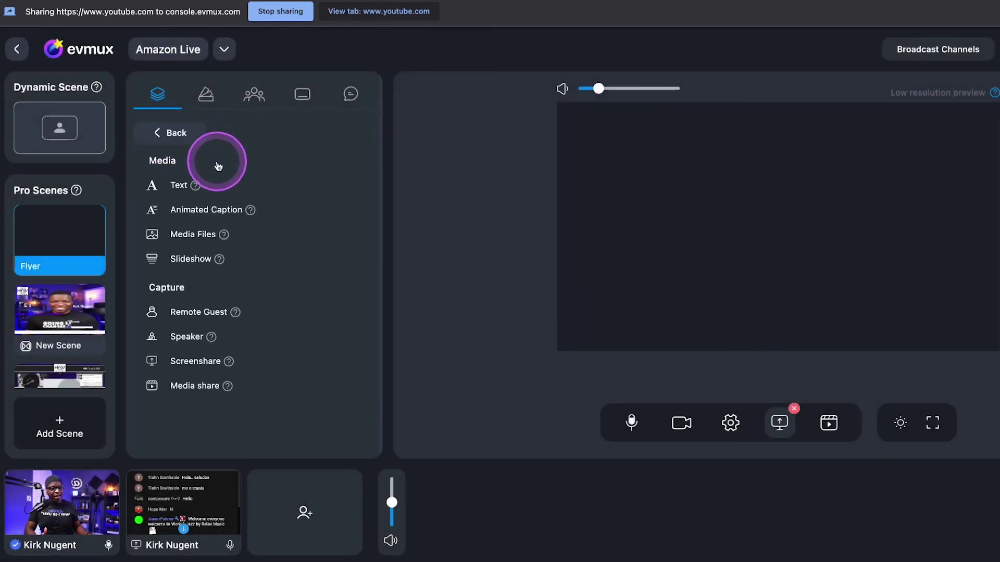
{"action": "left_click", "coordinate": [196, 233]}
{"action": "scroll", "coordinate": [306, 335], "scroll_direction": "down", "scroll_amount": 5}
{"action": "scroll", "coordinate": [313, 349], "scroll_direction": "down", "scroll_amount": 2}
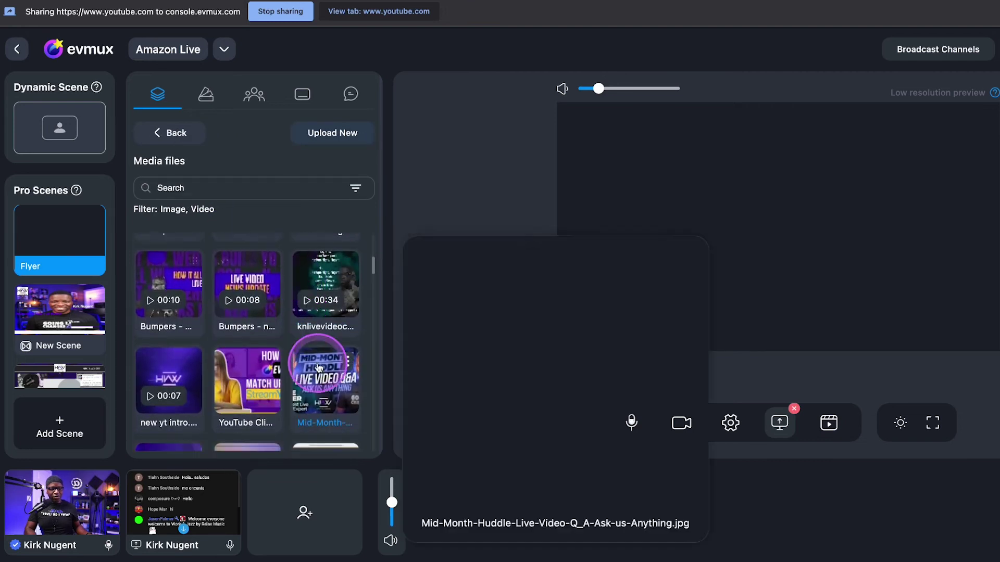
{"action": "left_click", "coordinate": [354, 362]}
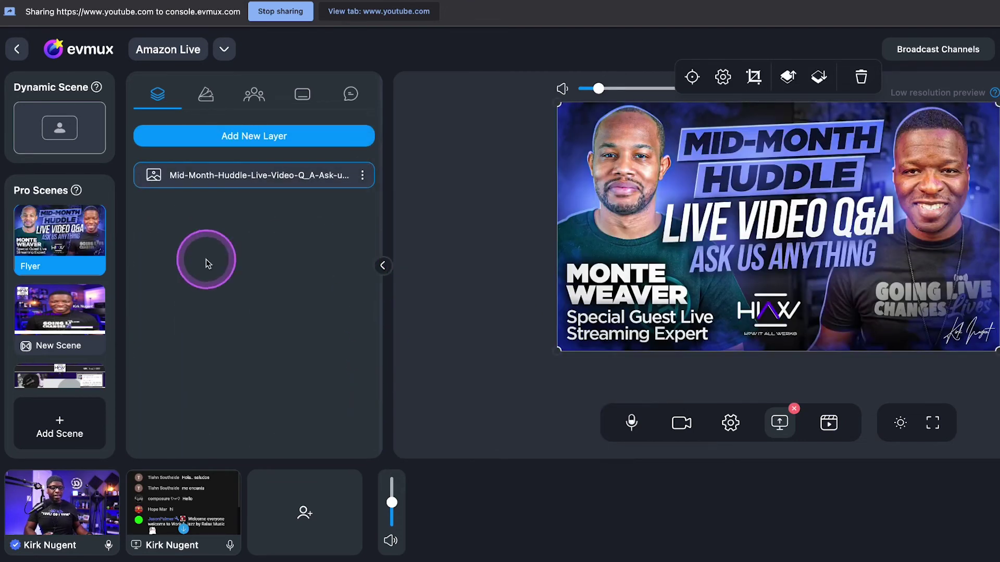
{"action": "scroll", "coordinate": [62, 276], "scroll_direction": "up", "scroll_amount": 3}
{"action": "left_click_drag", "start_coordinate": [59, 317], "coordinate": [84, 320]}
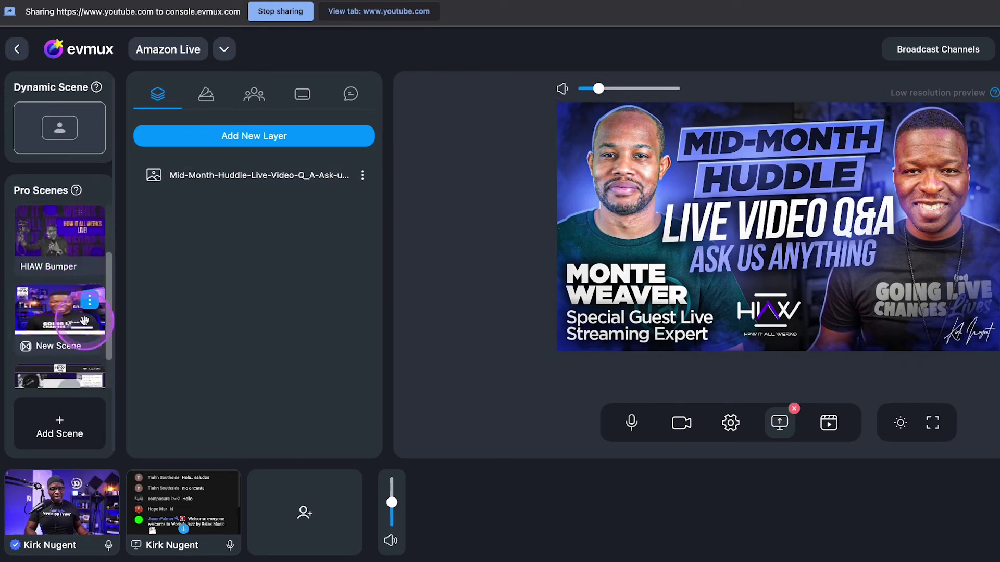
Rename the host camera scene from New Scene to Host
{"action": "left_click", "coordinate": [84, 298]}
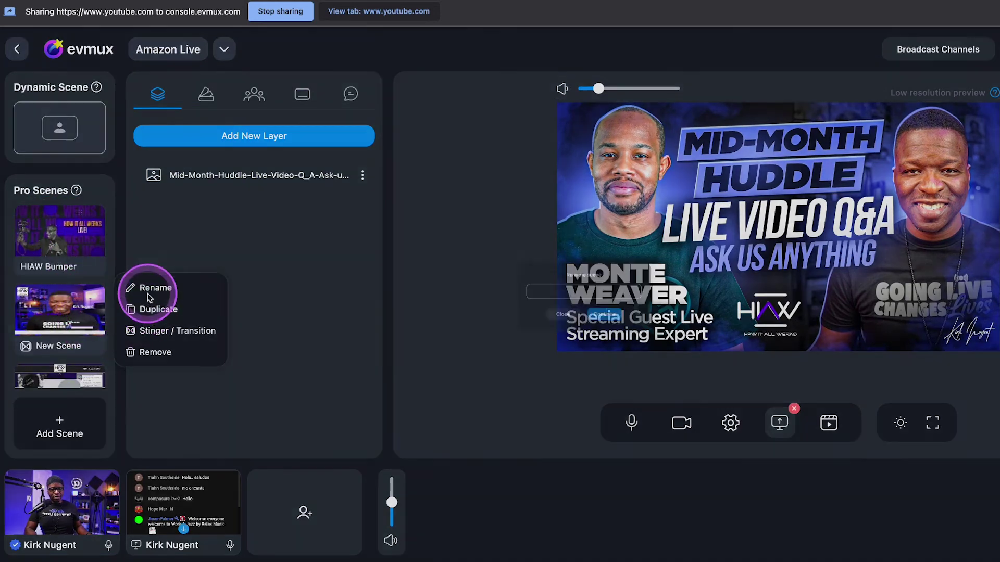
{"action": "left_click", "coordinate": [141, 287]}
{"action": "left_click", "coordinate": [439, 292]}
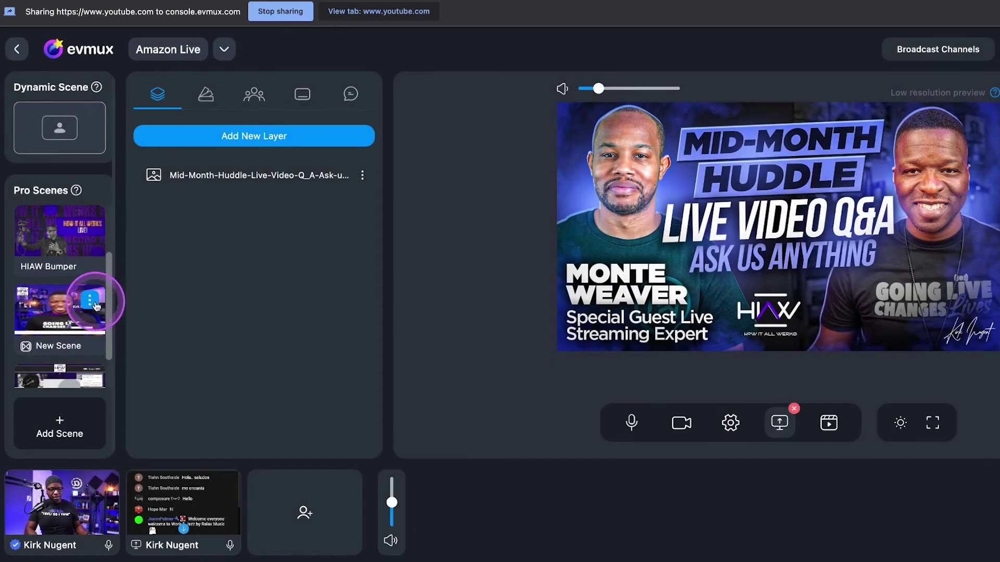
{"action": "left_click", "coordinate": [107, 298]}
{"action": "left_click", "coordinate": [157, 288]}
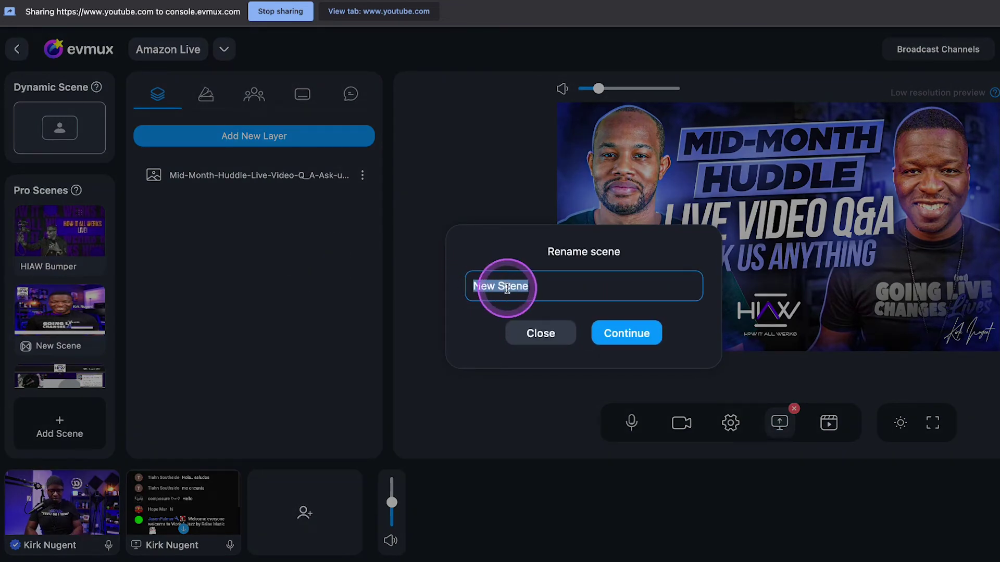
{"action": "left_click", "coordinate": [626, 333]}
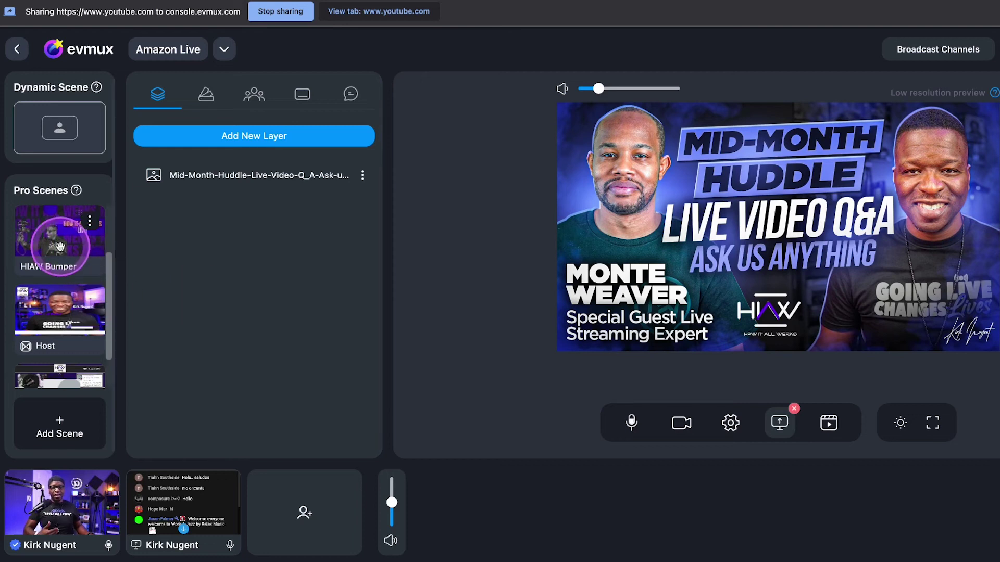
Review the HIAW Bumper, Host and Example scene layouts in turn
{"action": "scroll", "coordinate": [55, 241], "scroll_direction": "up", "scroll_amount": 3}
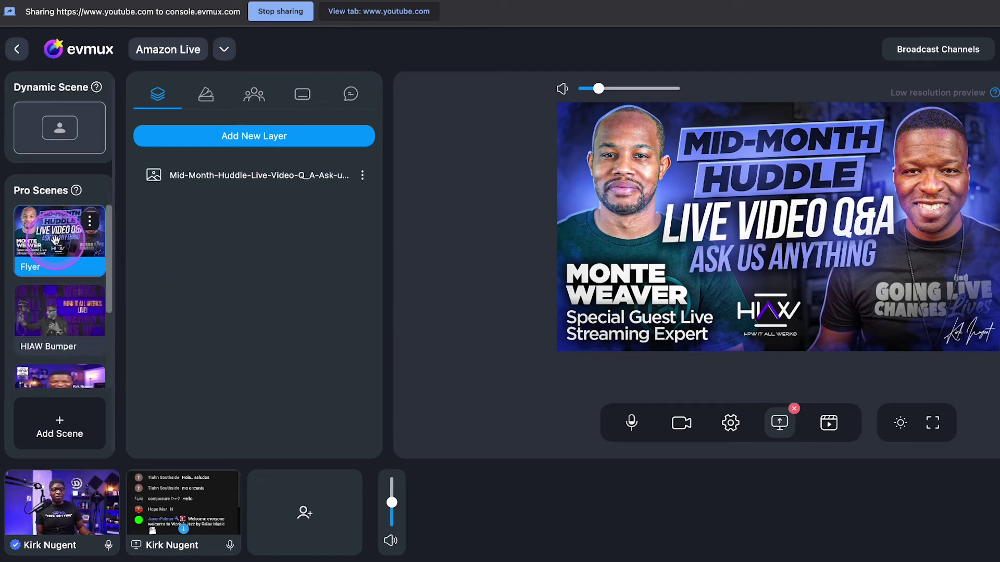
{"action": "left_click", "coordinate": [54, 303]}
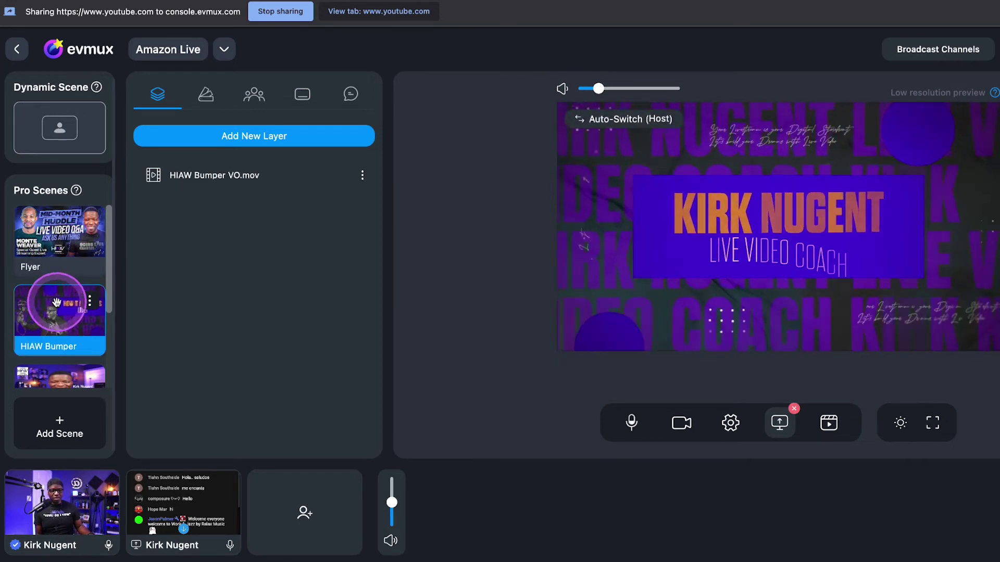
{"action": "scroll", "coordinate": [56, 301], "scroll_direction": "down", "scroll_amount": 3}
{"action": "left_click", "coordinate": [52, 268]}
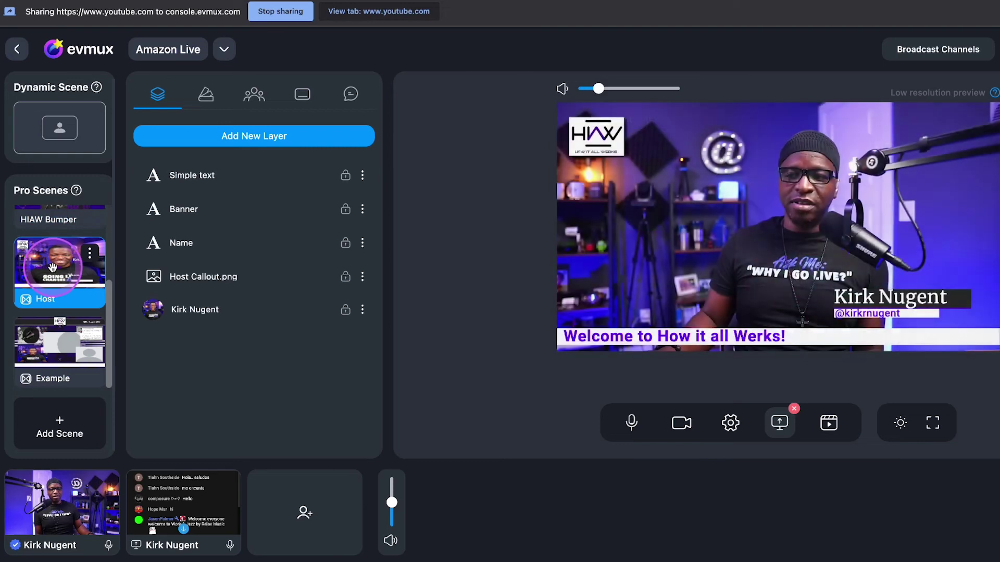
{"action": "left_click", "coordinate": [51, 369]}
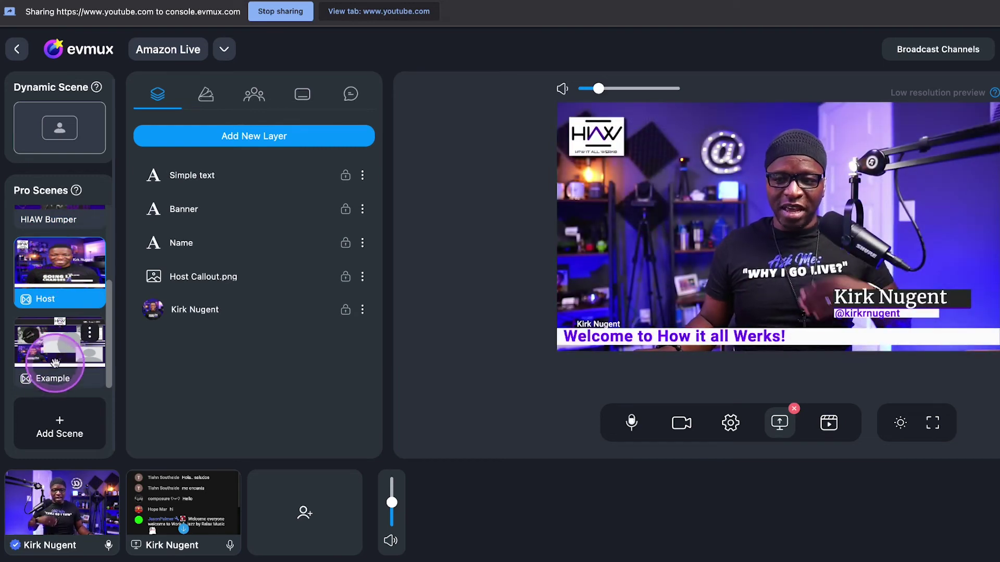
{"action": "left_click", "coordinate": [58, 356]}
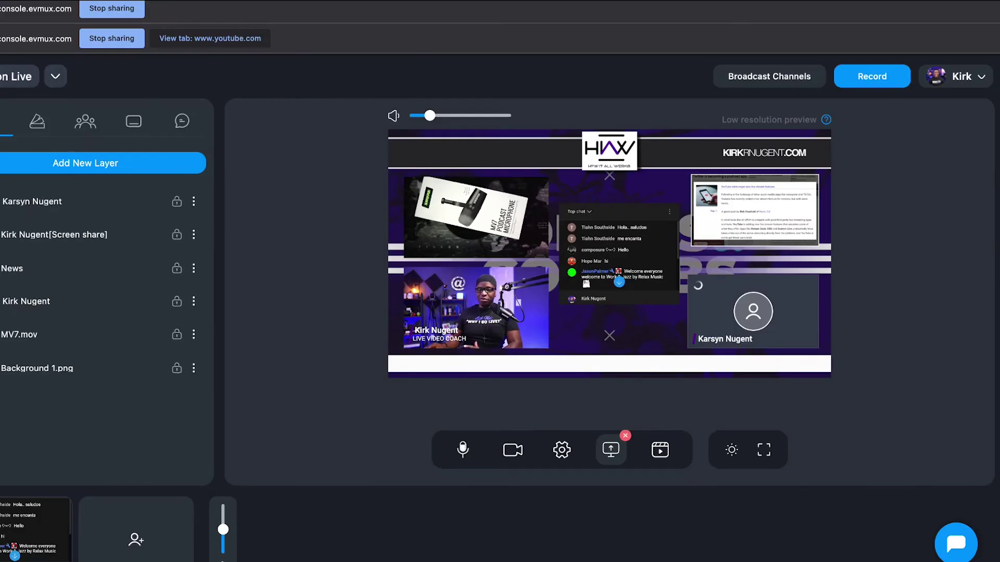
{"action": "left_click", "coordinate": [211, 305]}
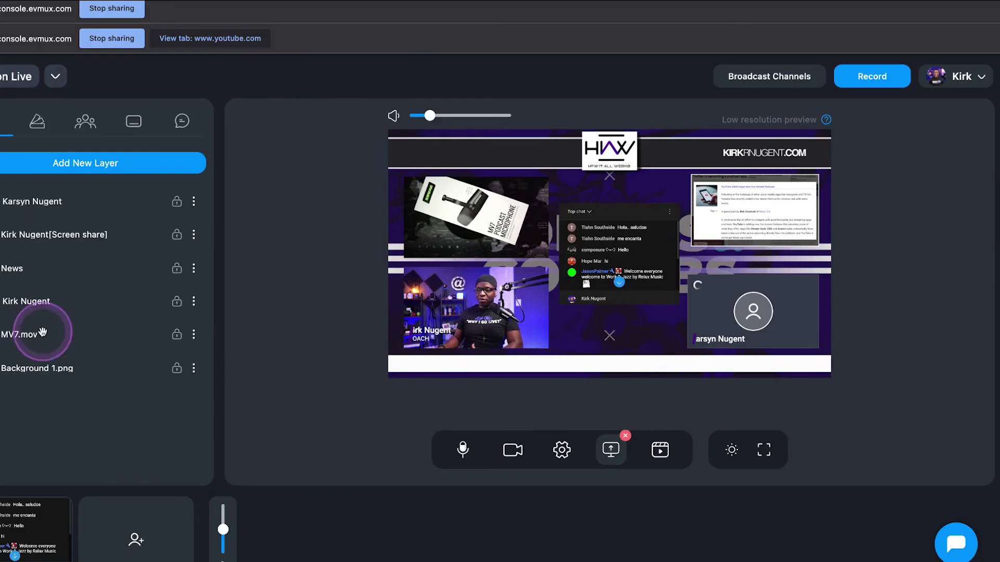
Show the Hot Keys list's Ctrl + Shift Play Scenes shortcuts and snap the browser left
{"action": "left_click", "coordinate": [961, 76]}
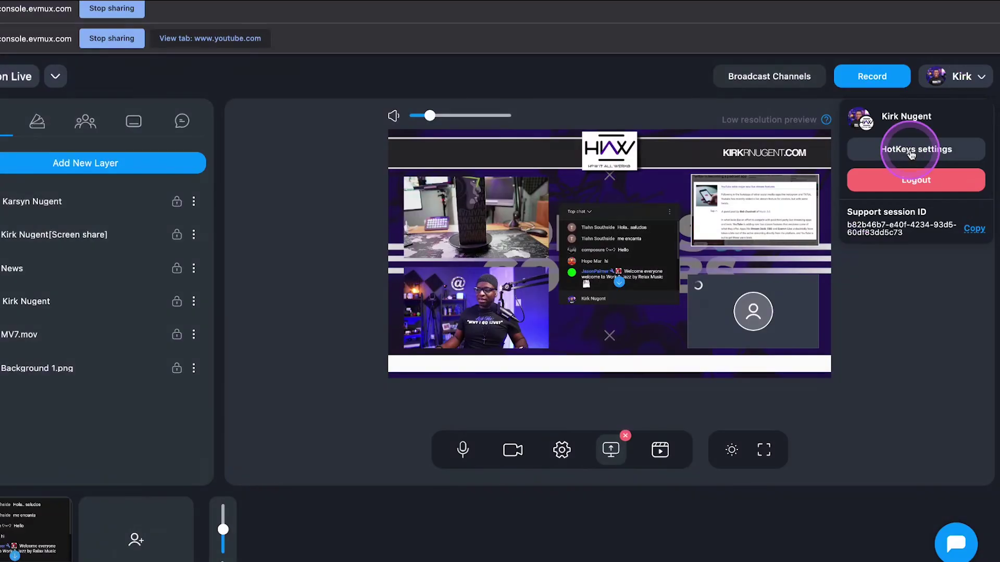
{"action": "left_click", "coordinate": [912, 156]}
{"action": "scroll", "coordinate": [388, 307], "scroll_direction": "down", "scroll_amount": 1}
{"action": "scroll", "coordinate": [366, 297], "scroll_direction": "up", "scroll_amount": 1}
{"action": "scroll", "coordinate": [288, 305], "scroll_direction": "down", "scroll_amount": 2}
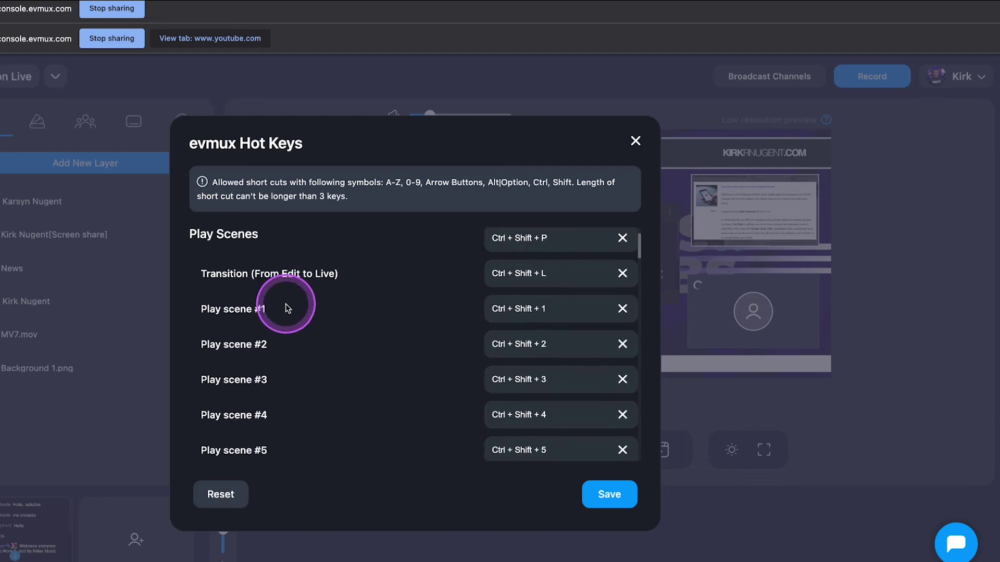
{"action": "scroll", "coordinate": [261, 314], "scroll_direction": "down", "scroll_amount": 1}
{"action": "scroll", "coordinate": [250, 323], "scroll_direction": "down", "scroll_amount": 5}
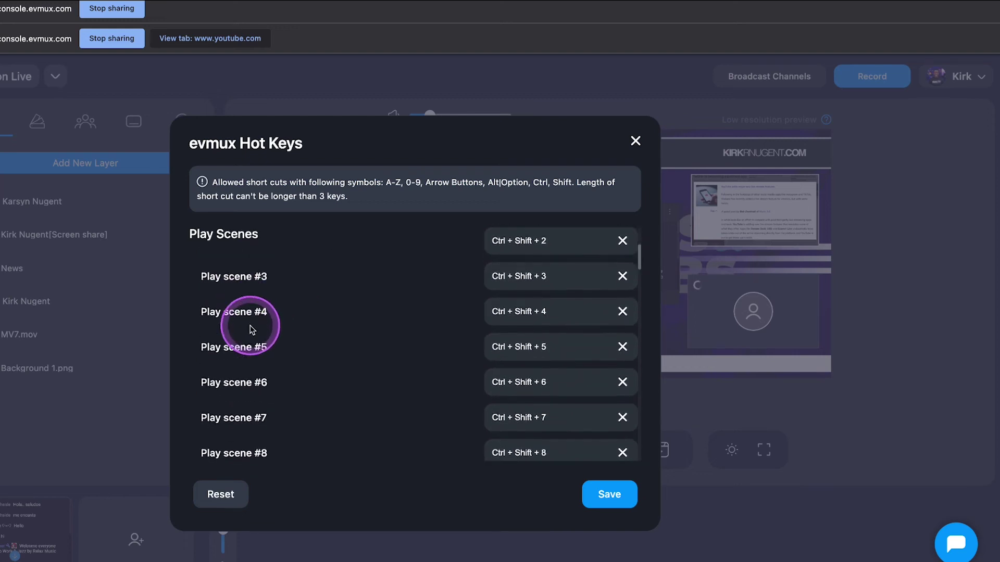
{"action": "scroll", "coordinate": [290, 370], "scroll_direction": "up", "scroll_amount": 8}
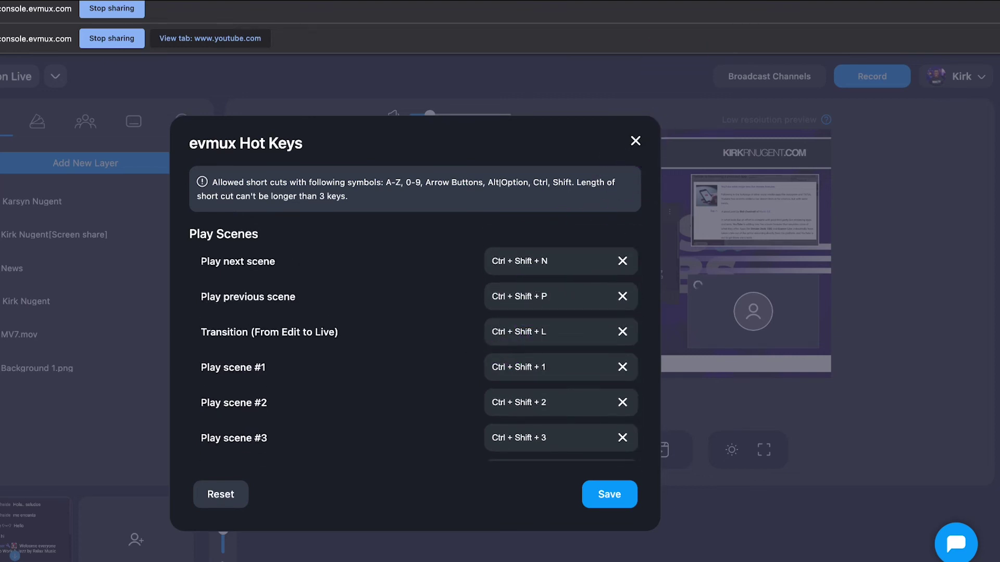
{"action": "key", "text": "ctrl+alt+Left"}
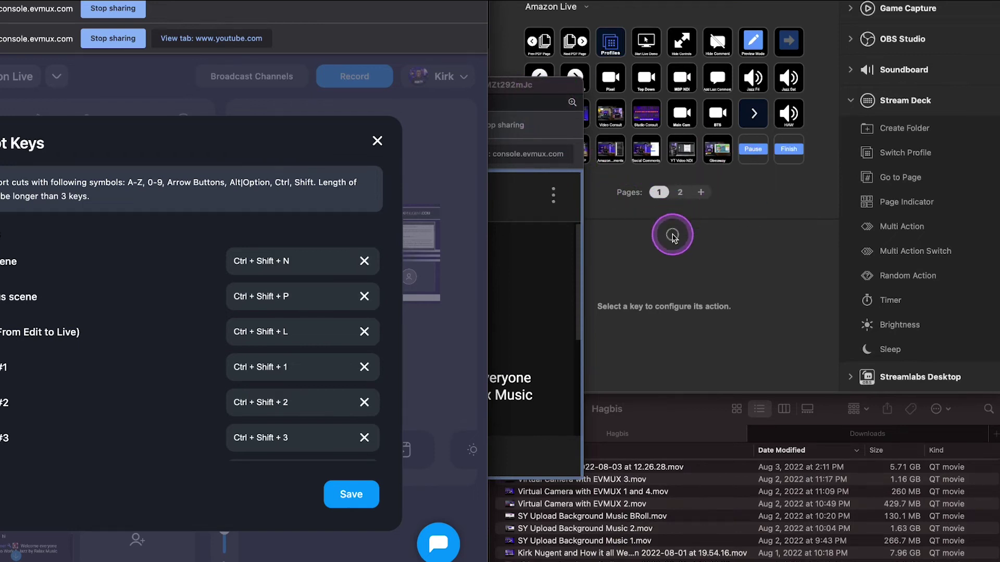
In Stream Deck, change the profile dropdown from Amazon Live to EVMUX
{"action": "left_click", "coordinate": [674, 256]}
{"action": "left_click", "coordinate": [685, 396]}
{"action": "left_click", "coordinate": [695, 289]}
{"action": "left_click", "coordinate": [750, 78]}
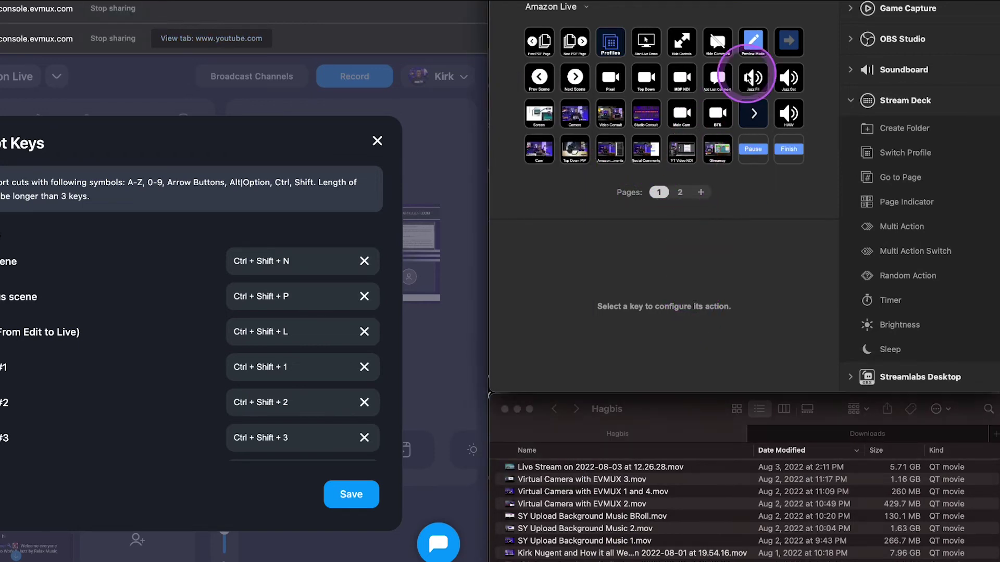
{"action": "left_click", "coordinate": [587, 7]}
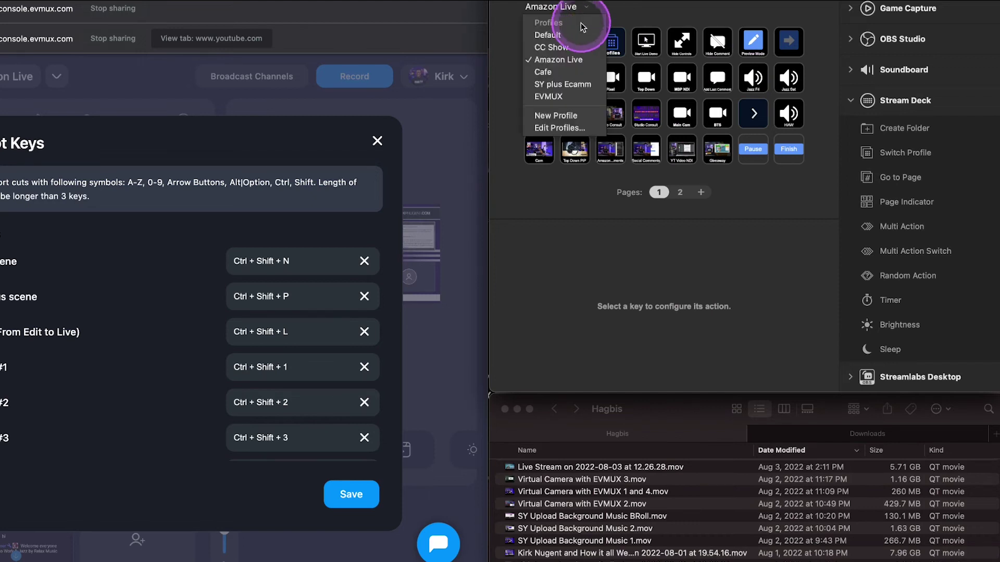
{"action": "left_click", "coordinate": [558, 98]}
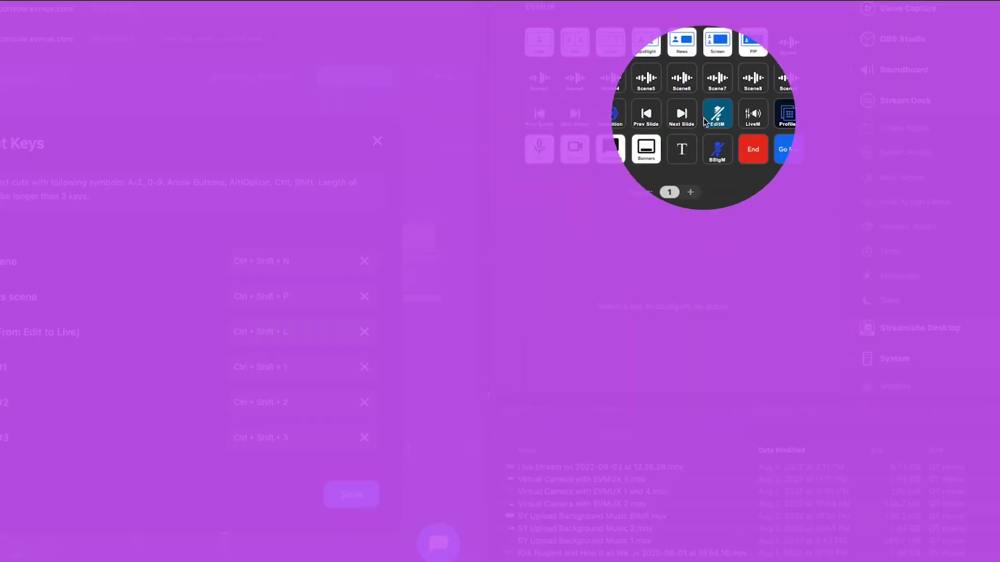
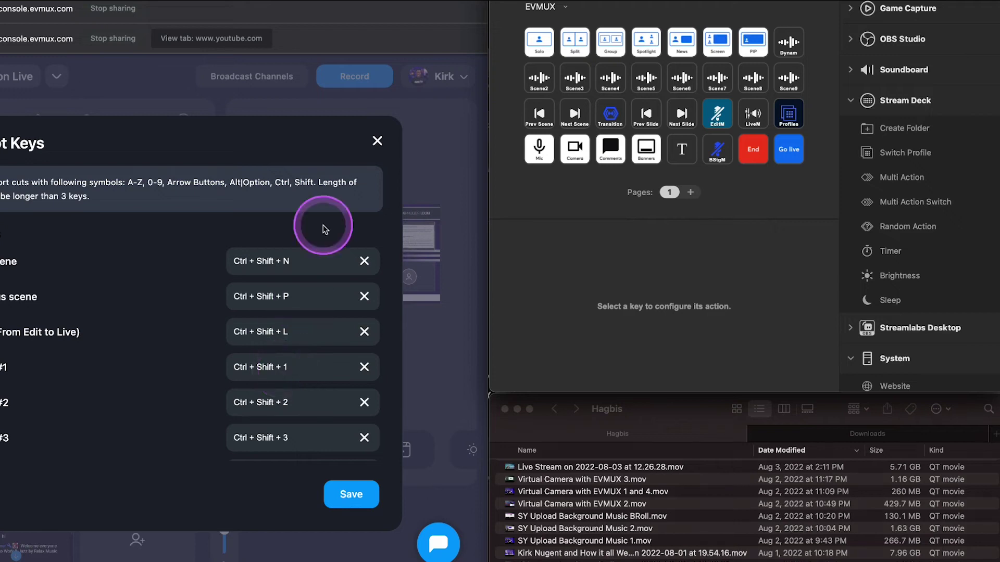
Close the Shortcut Keys dialog and cue the Mid-Month Huddle Flyer scene in preview
{"action": "left_click", "coordinate": [377, 141]}
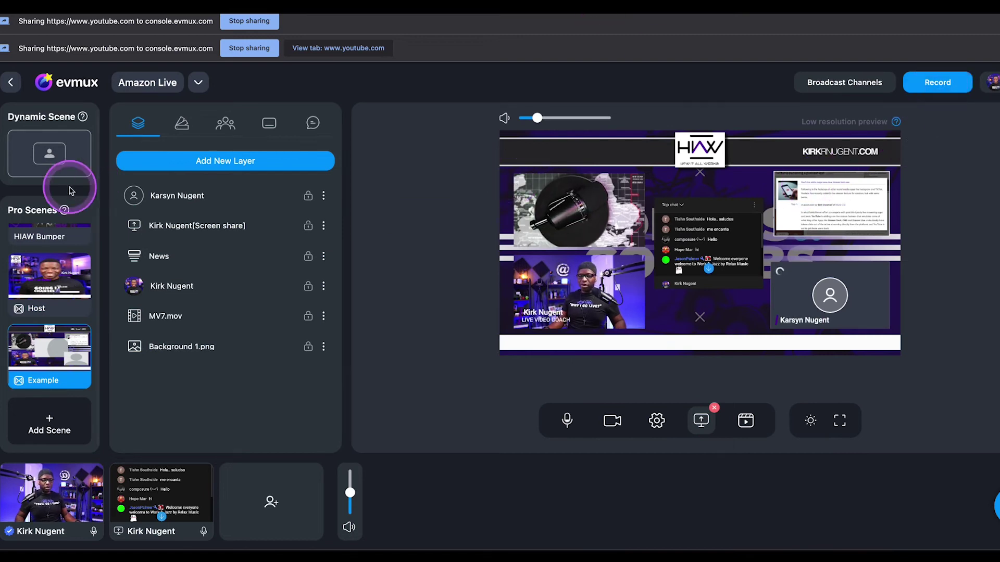
{"action": "scroll", "coordinate": [52, 252], "scroll_direction": "up", "scroll_amount": 3}
{"action": "left_click", "coordinate": [52, 252]}
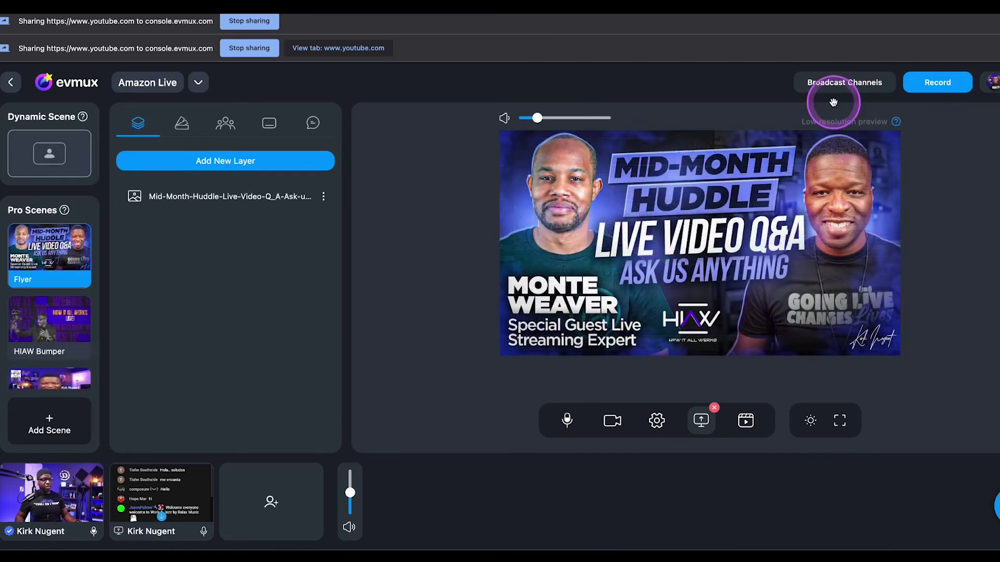
Start the broadcast from the Record options with the Recording toggle left on
{"action": "left_click", "coordinate": [936, 86]}
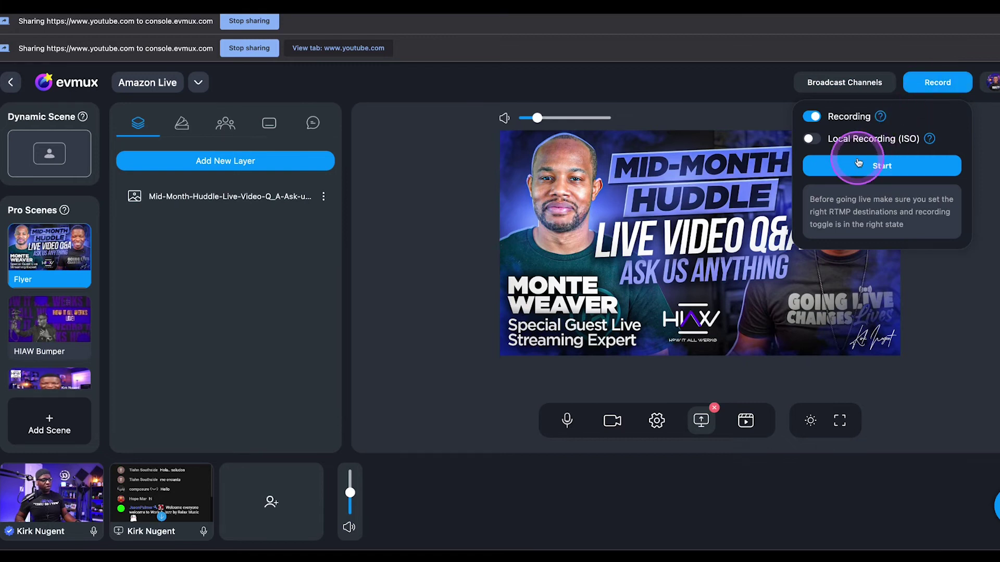
{"action": "mouse_move", "coordinate": [814, 117]}
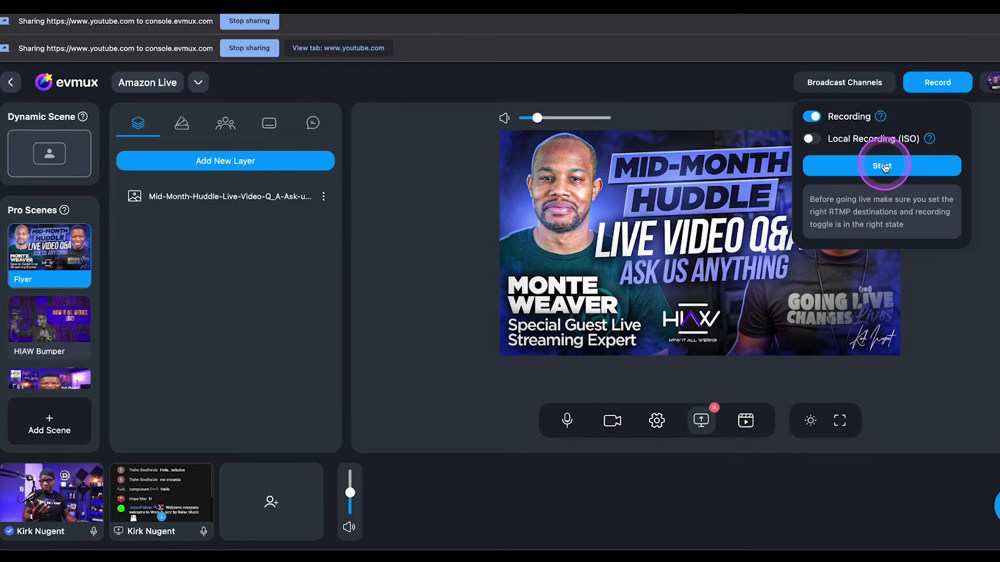
{"action": "left_click", "coordinate": [884, 167]}
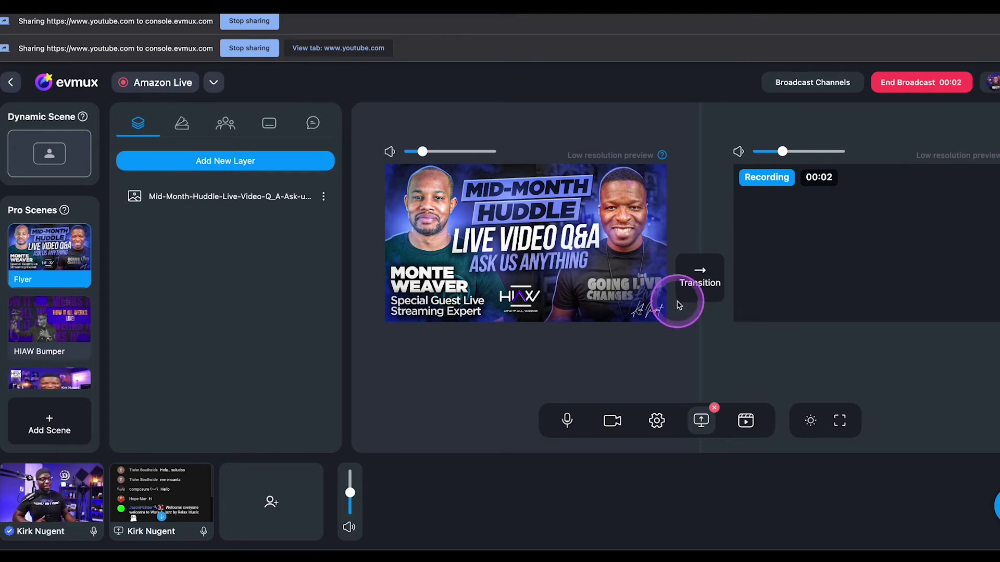
Send the Flyer live, then air the HIAW Bumper and mute the preview audio
{"action": "left_click", "coordinate": [693, 281]}
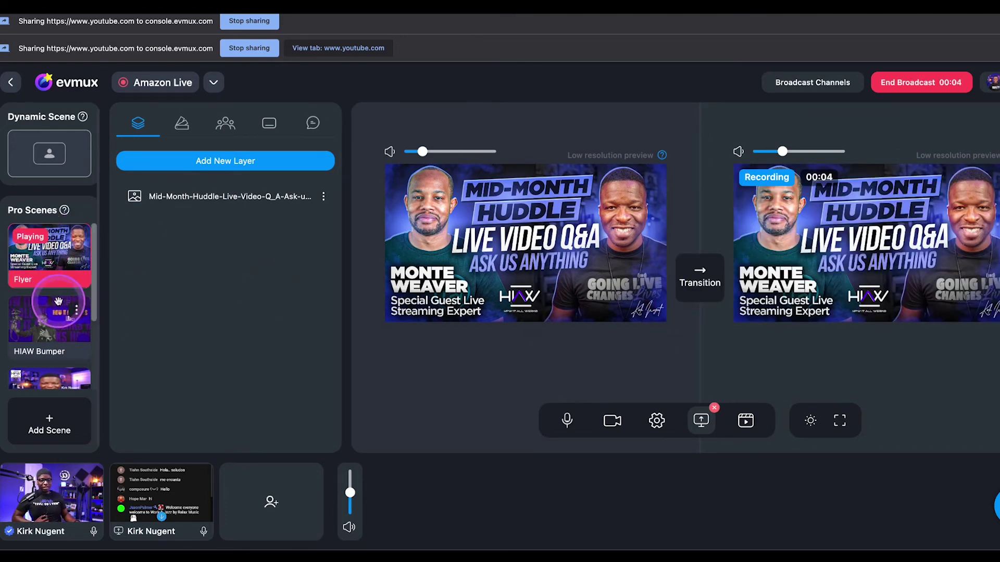
{"action": "left_click", "coordinate": [51, 321]}
{"action": "left_click", "coordinate": [416, 152]}
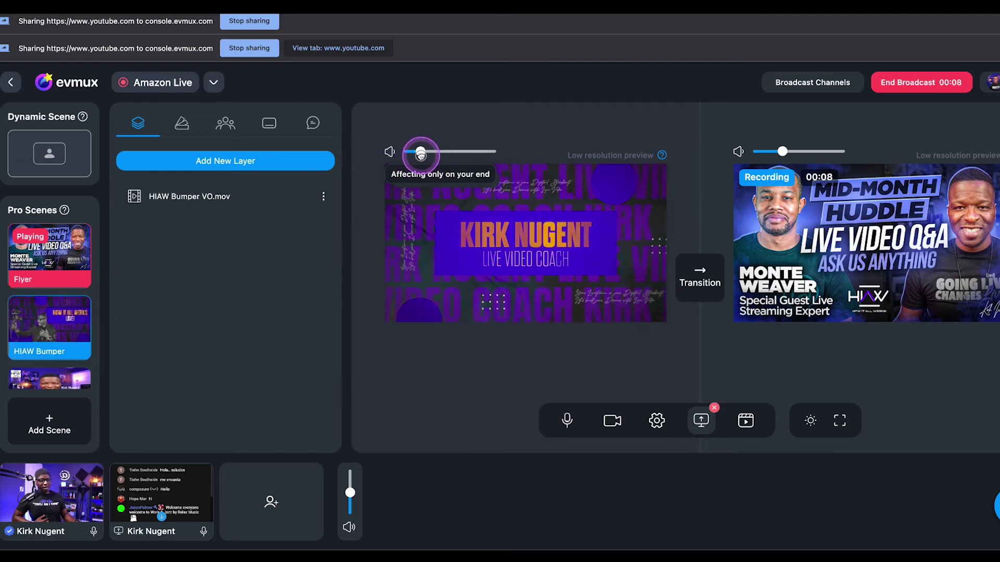
{"action": "left_click_drag", "start_coordinate": [416, 153], "coordinate": [420, 151]}
{"action": "left_click", "coordinate": [717, 300]}
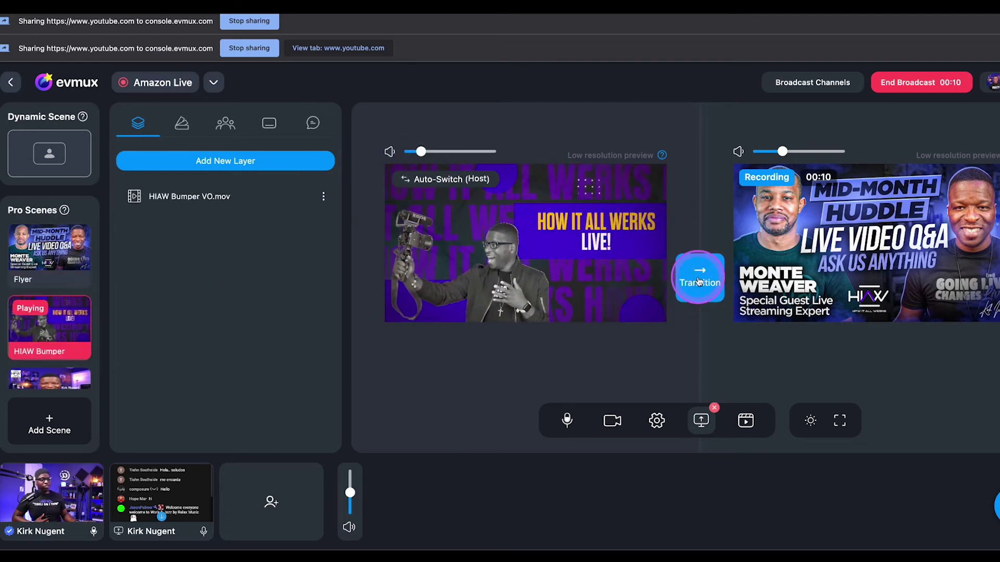
{"action": "left_click", "coordinate": [700, 282]}
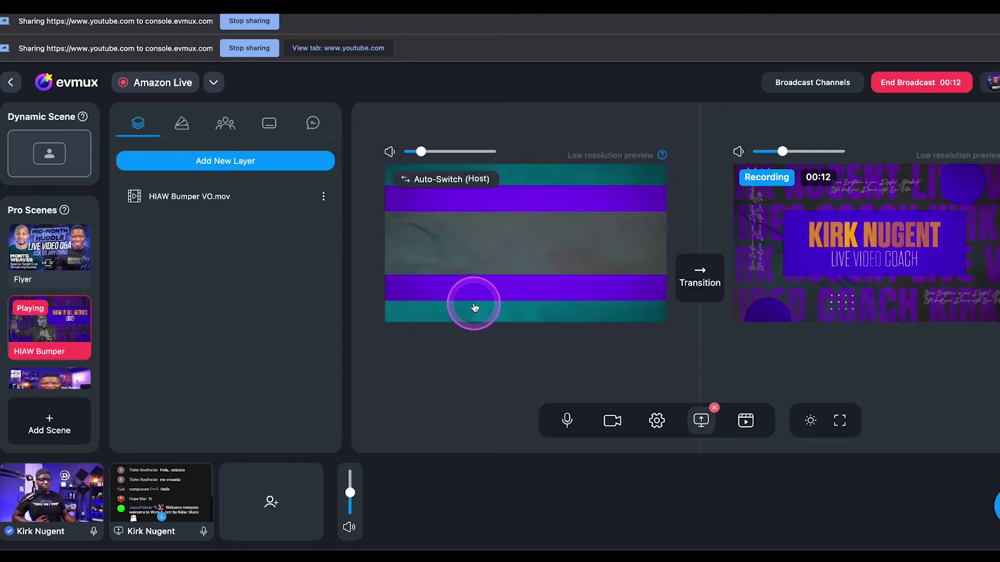
{"action": "left_click_drag", "start_coordinate": [421, 151], "coordinate": [391, 154]}
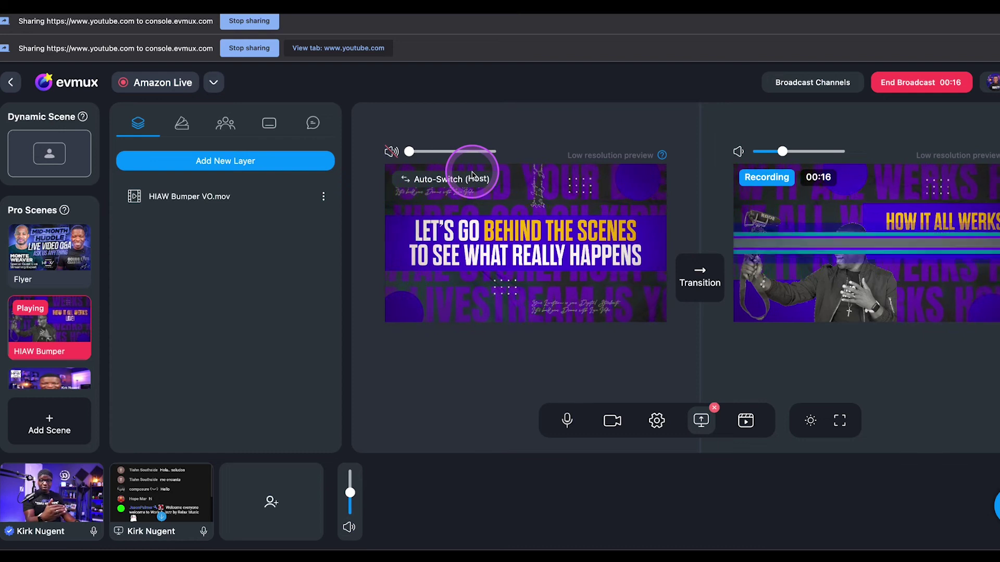
Cue the Host scene, then move down the Pro Scenes list to the Example scene
{"action": "mouse_move", "coordinate": [817, 196]}
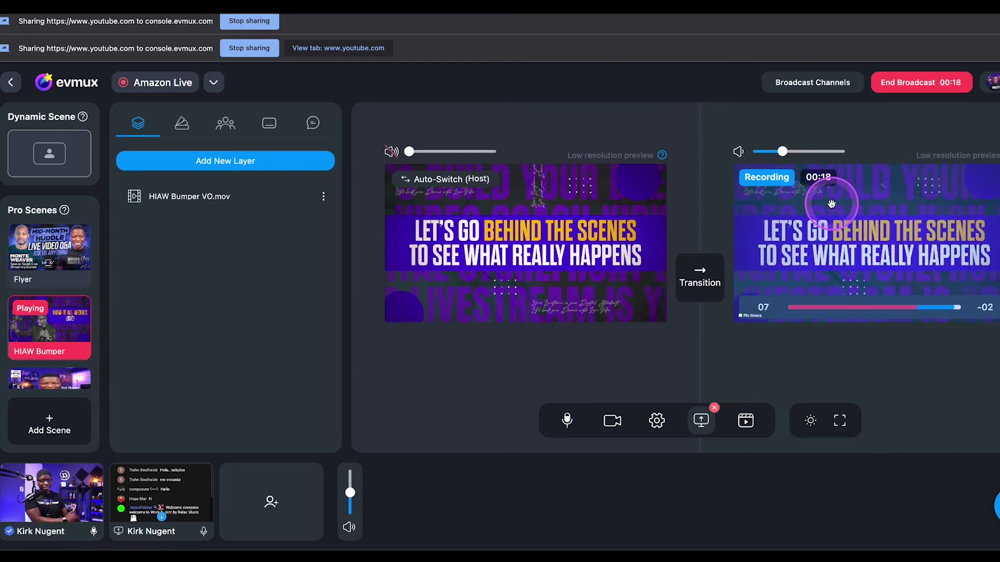
{"action": "left_click", "coordinate": [52, 379]}
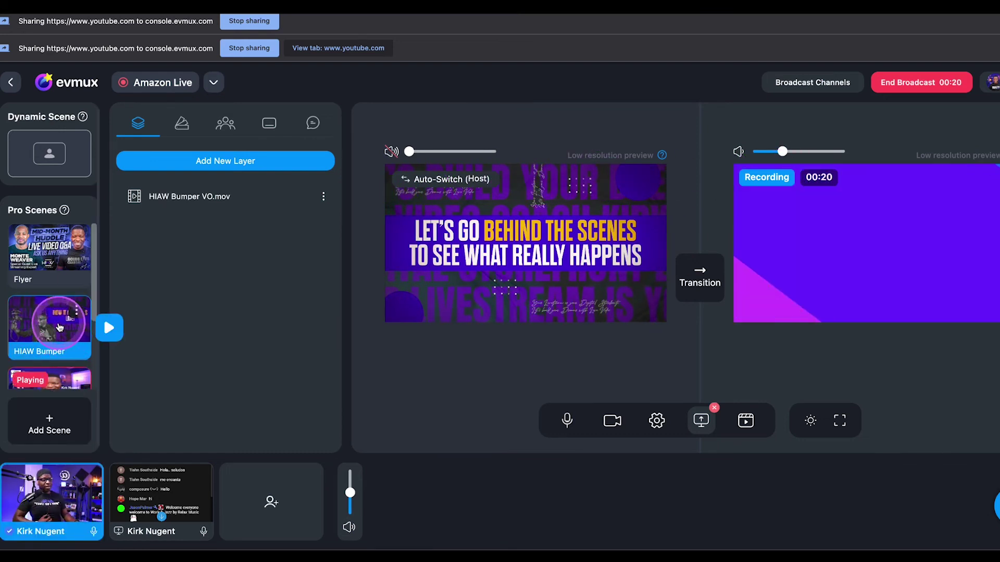
{"action": "scroll", "coordinate": [78, 323], "scroll_direction": "down", "scroll_amount": 1}
{"action": "scroll", "coordinate": [57, 320], "scroll_direction": "down", "scroll_amount": 1}
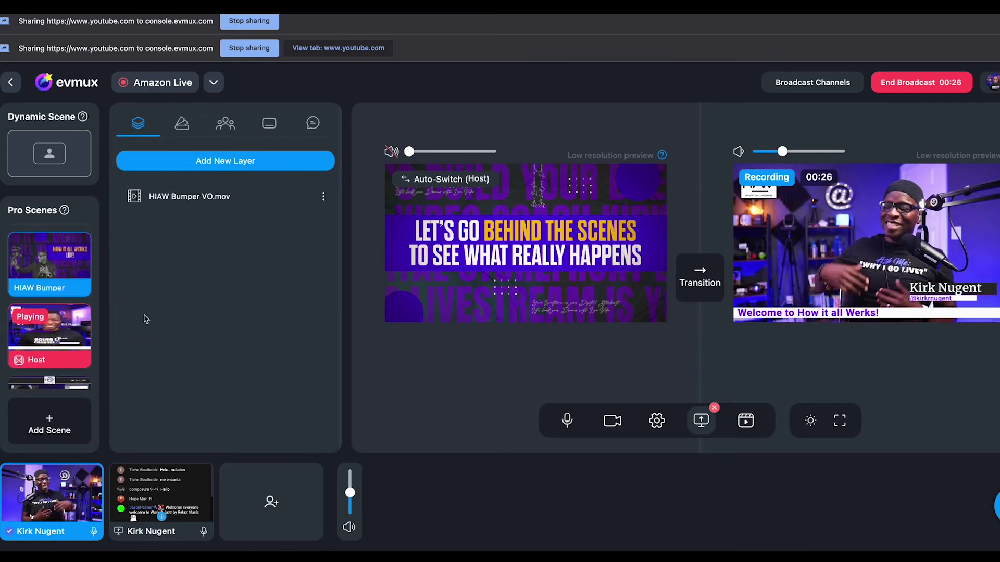
{"action": "left_click", "coordinate": [43, 320]}
{"action": "scroll", "coordinate": [59, 338], "scroll_direction": "down", "scroll_amount": 1}
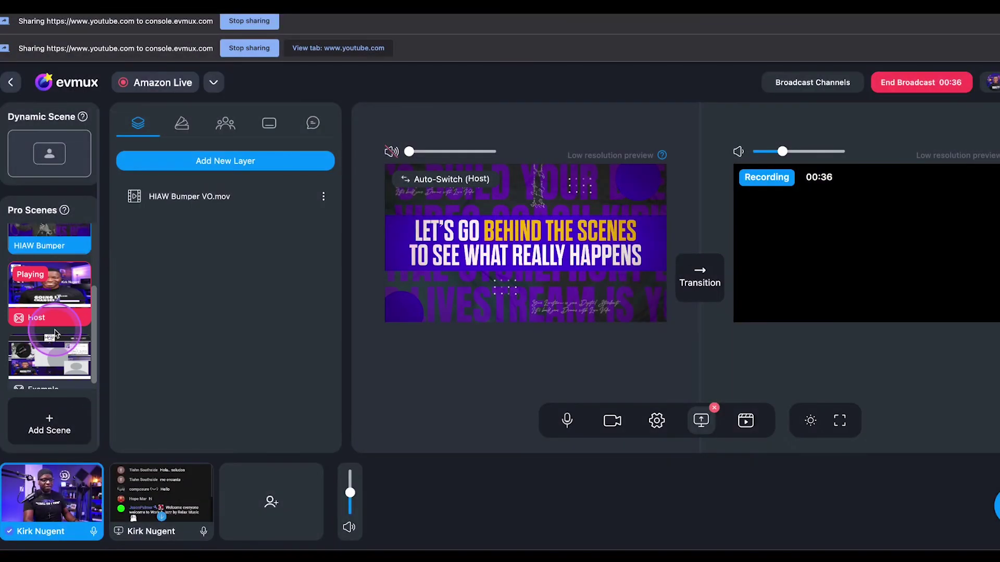
{"action": "left_click", "coordinate": [45, 376]}
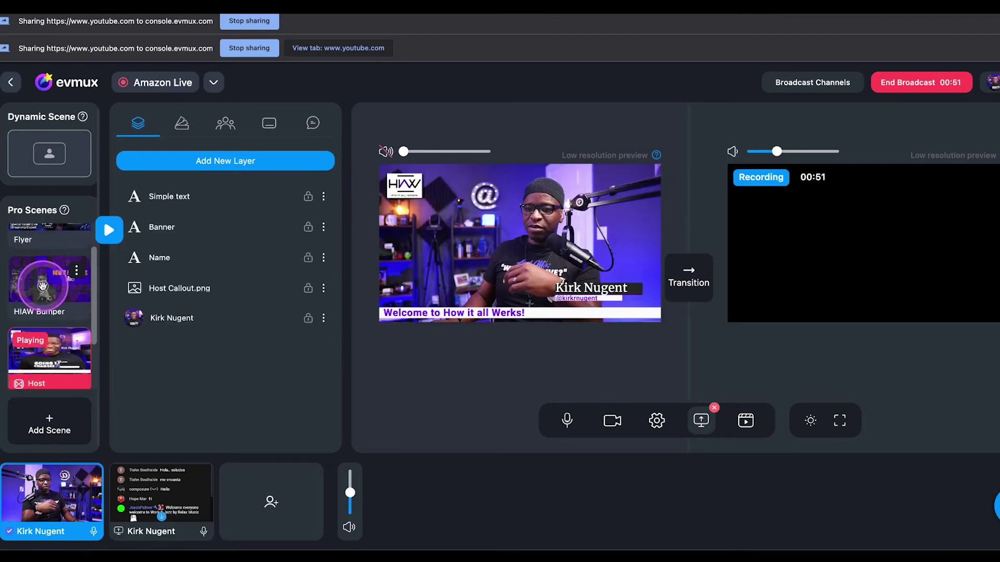
Air the HIAW Bumper again, then stage the Example scene and send it live
{"action": "left_click", "coordinate": [49, 286]}
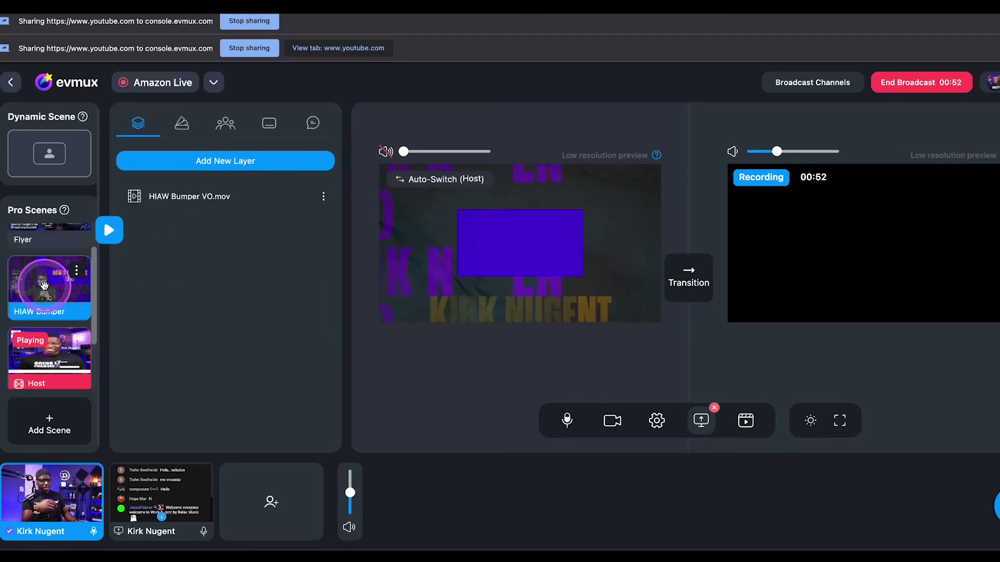
{"action": "left_click", "coordinate": [684, 271]}
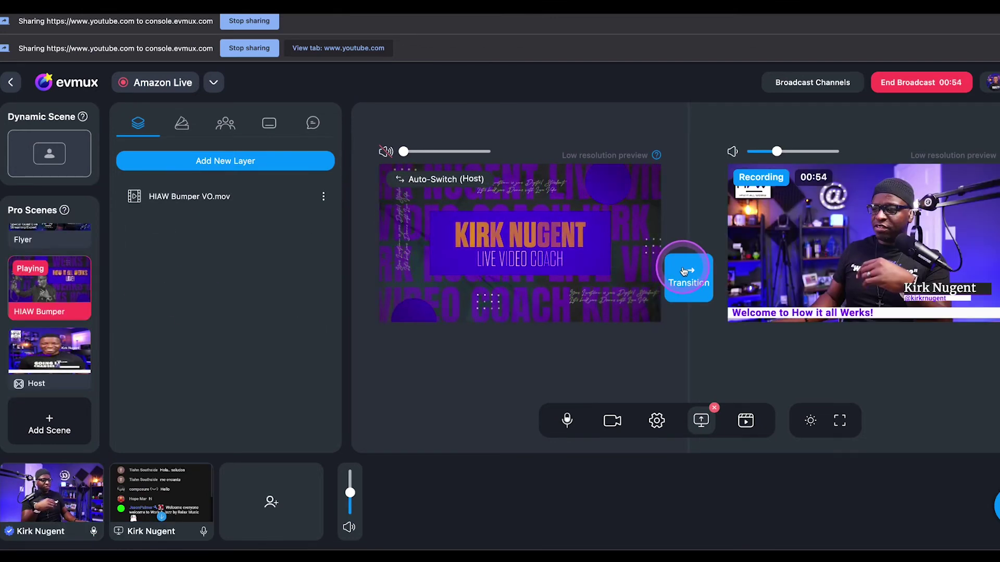
{"action": "left_click", "coordinate": [267, 314]}
{"action": "scroll", "coordinate": [49, 312], "scroll_direction": "down", "scroll_amount": 3}
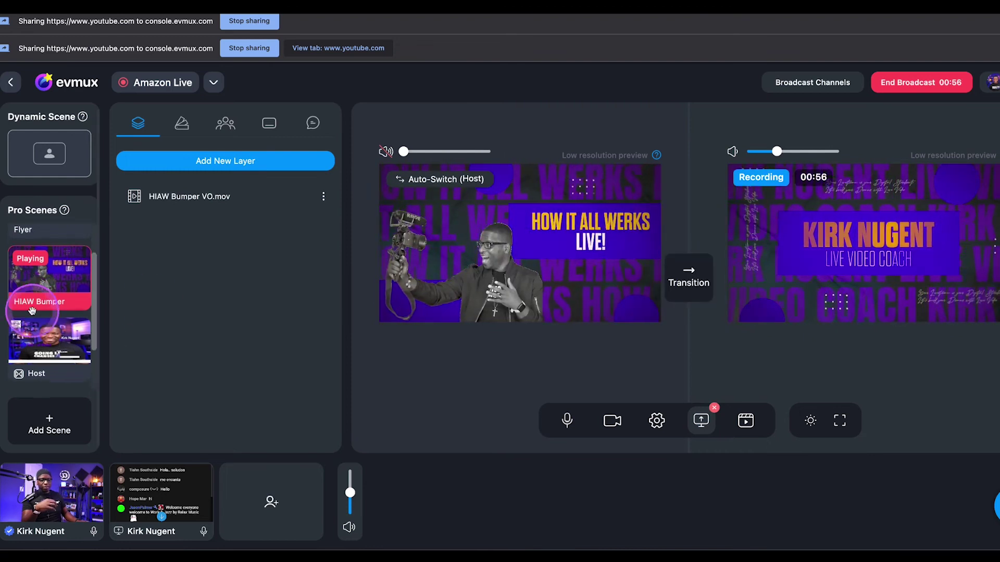
{"action": "left_click", "coordinate": [47, 322]}
{"action": "left_click", "coordinate": [46, 351]}
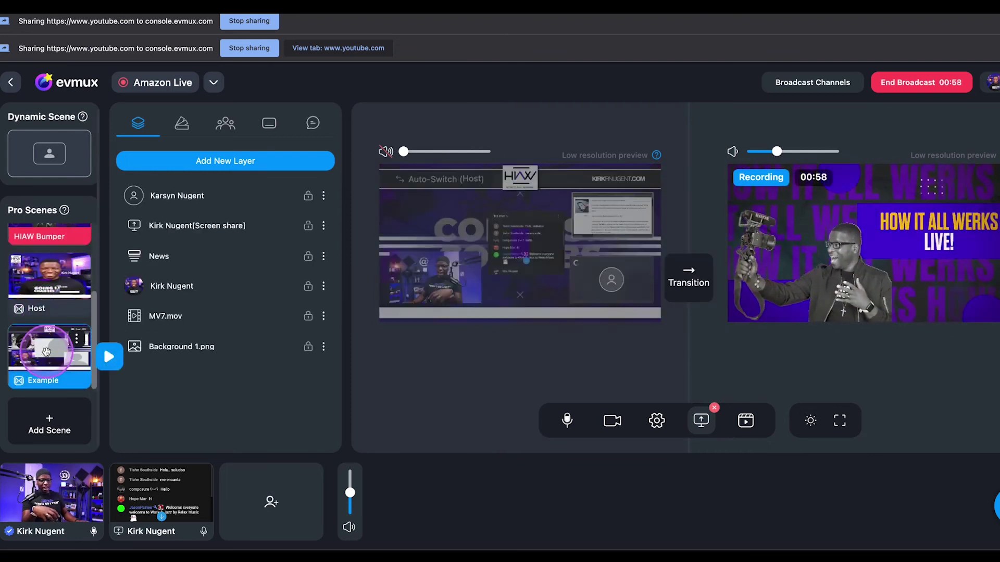
{"action": "left_click", "coordinate": [692, 284]}
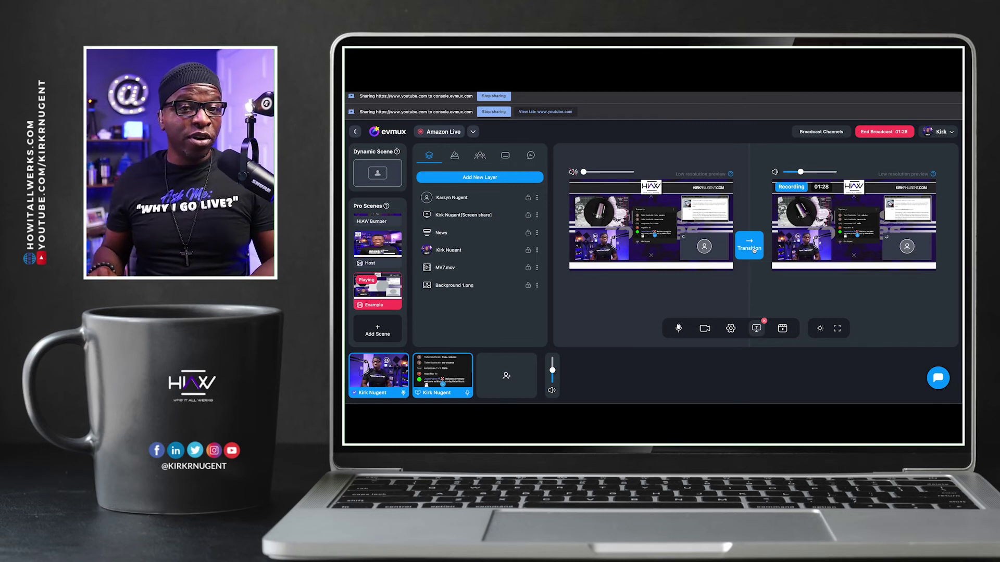
Send the Example scene live and open the Host scene card's three-dot options menu
{"action": "left_click", "coordinate": [631, 244]}
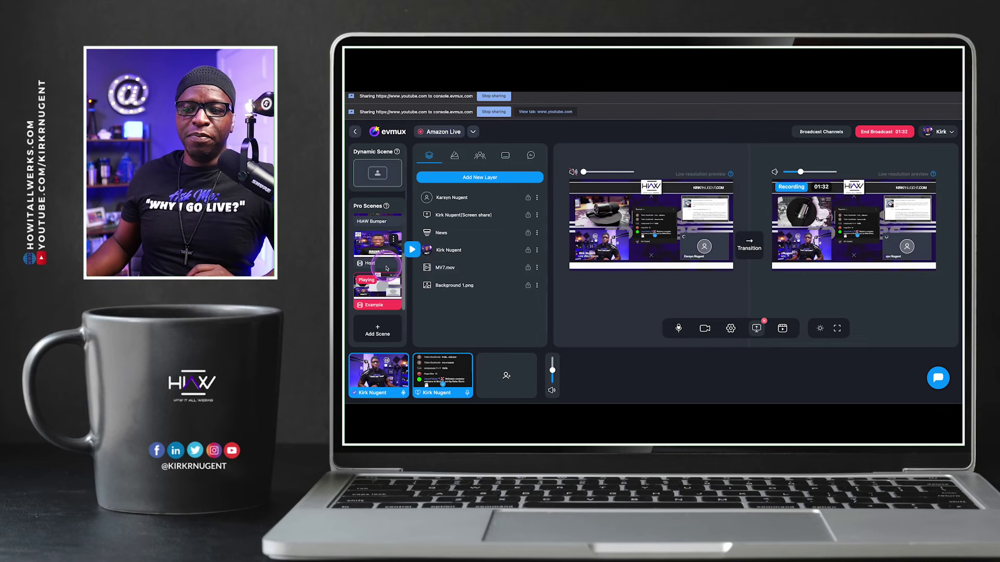
{"action": "scroll", "coordinate": [387, 264], "scroll_direction": "up", "scroll_amount": 1}
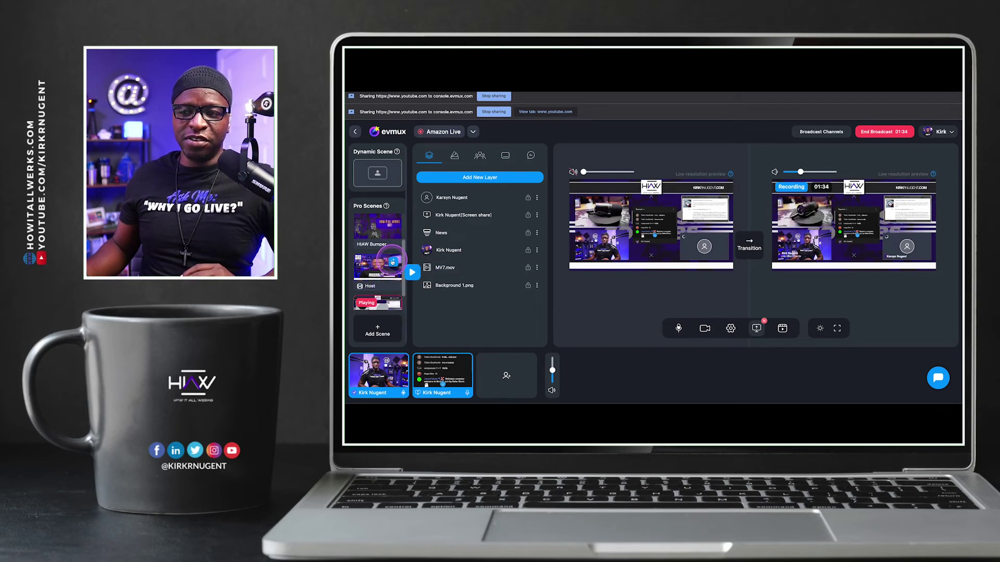
{"action": "left_click", "coordinate": [392, 261]}
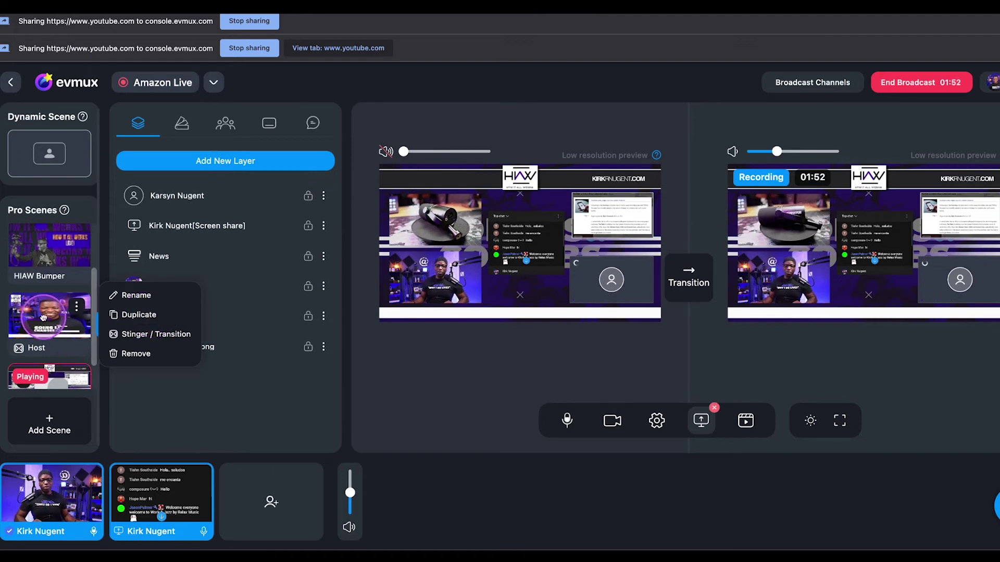
Air the Host scene, then the HIAW Bumper, then switch back to Host
{"action": "left_click", "coordinate": [73, 334]}
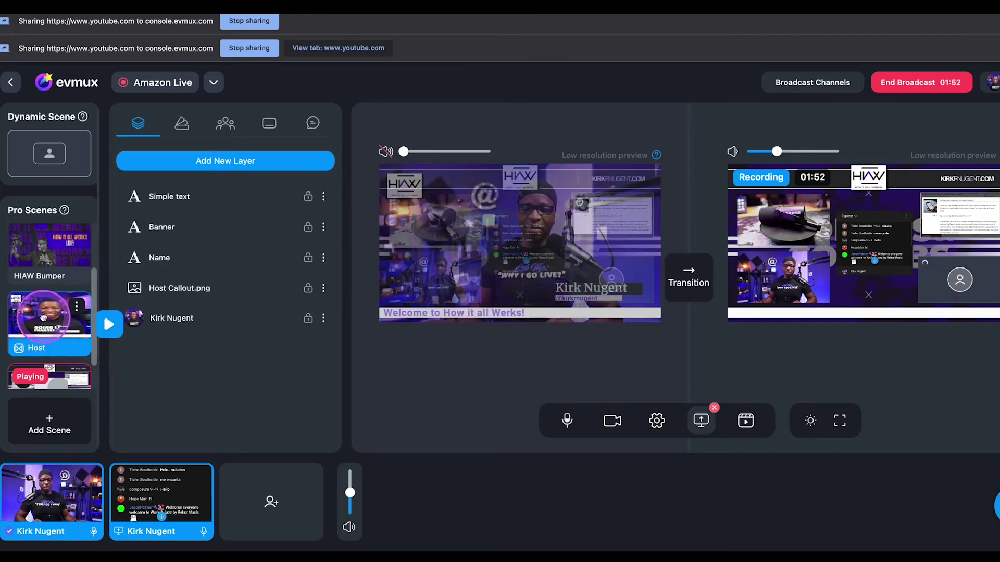
{"action": "left_click", "coordinate": [678, 273]}
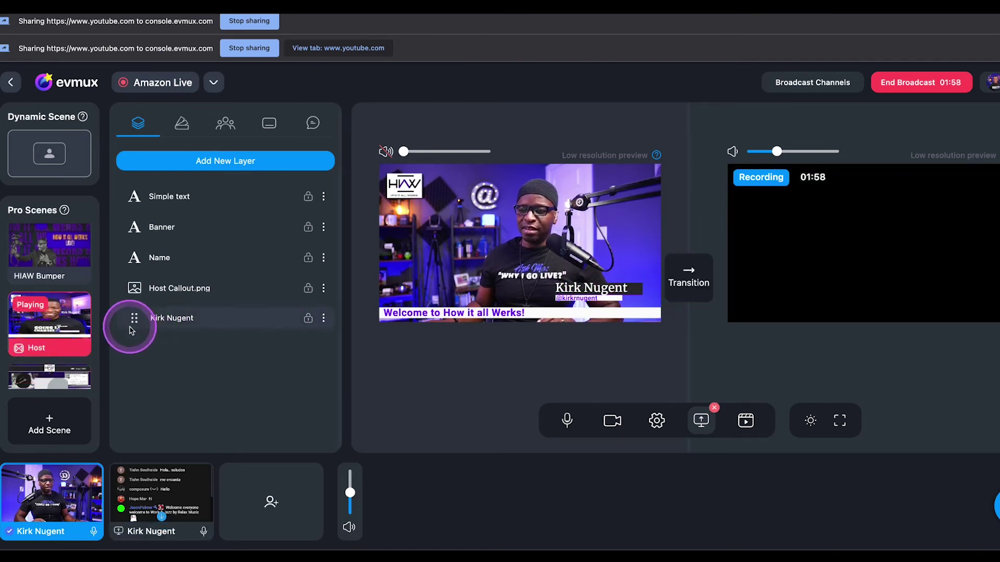
{"action": "left_click", "coordinate": [38, 249]}
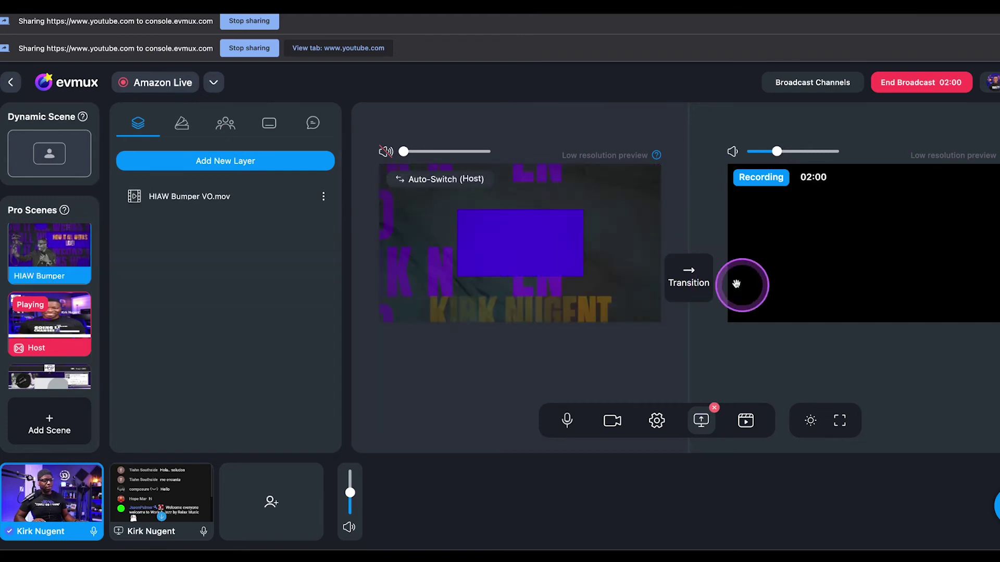
{"action": "left_click", "coordinate": [692, 275]}
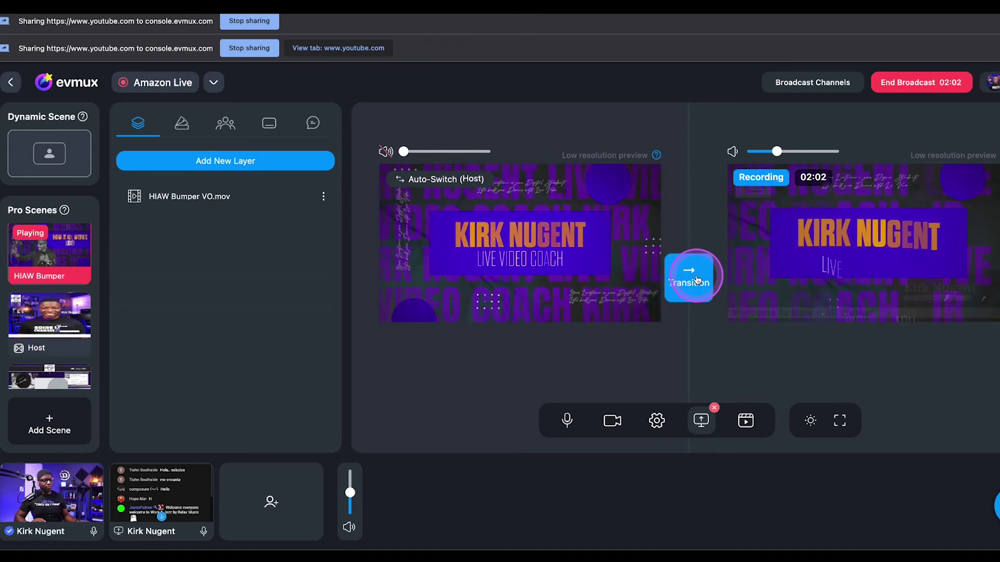
{"action": "left_click", "coordinate": [39, 311]}
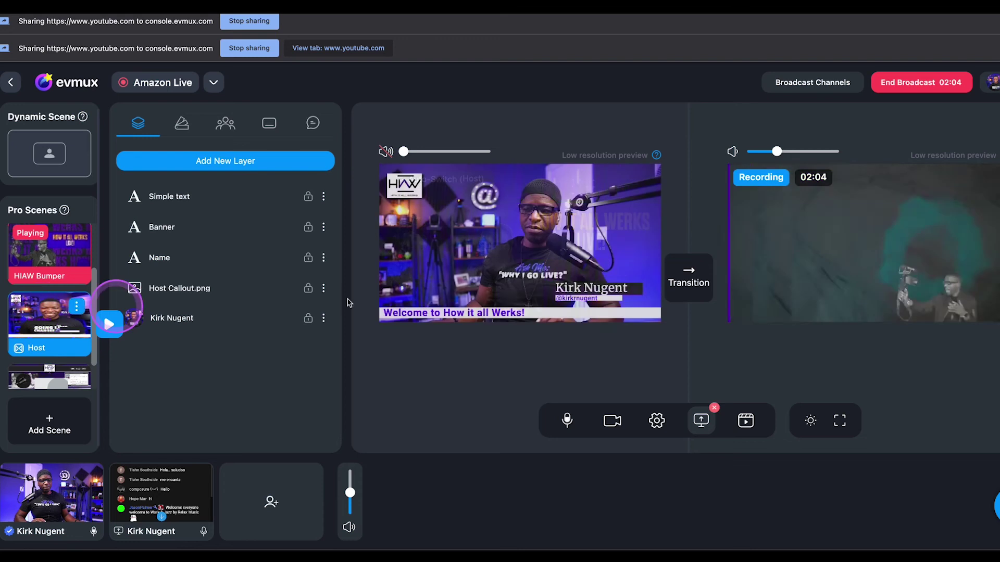
{"action": "left_click", "coordinate": [687, 276]}
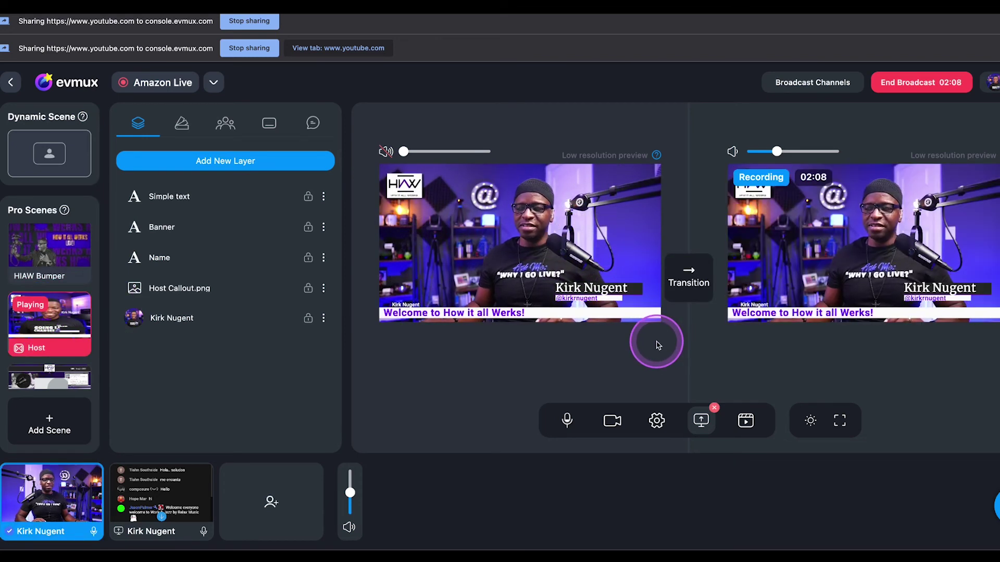
{"action": "scroll", "coordinate": [48, 255], "scroll_direction": "up", "scroll_amount": 3}
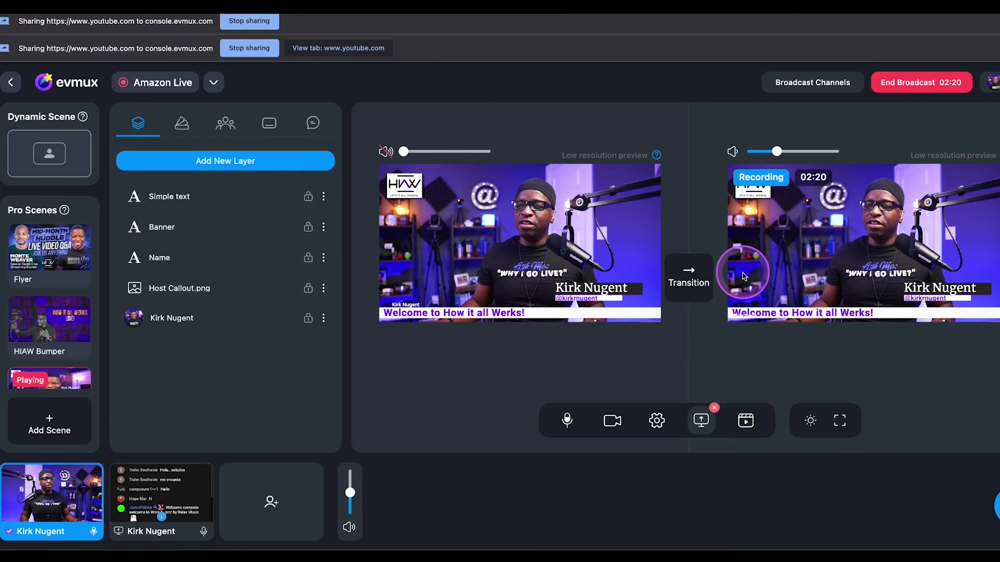
Take Host live, cue the Mid-Month Huddle flyer, and briefly show Stream Deck beside the browser
{"action": "left_click", "coordinate": [690, 282]}
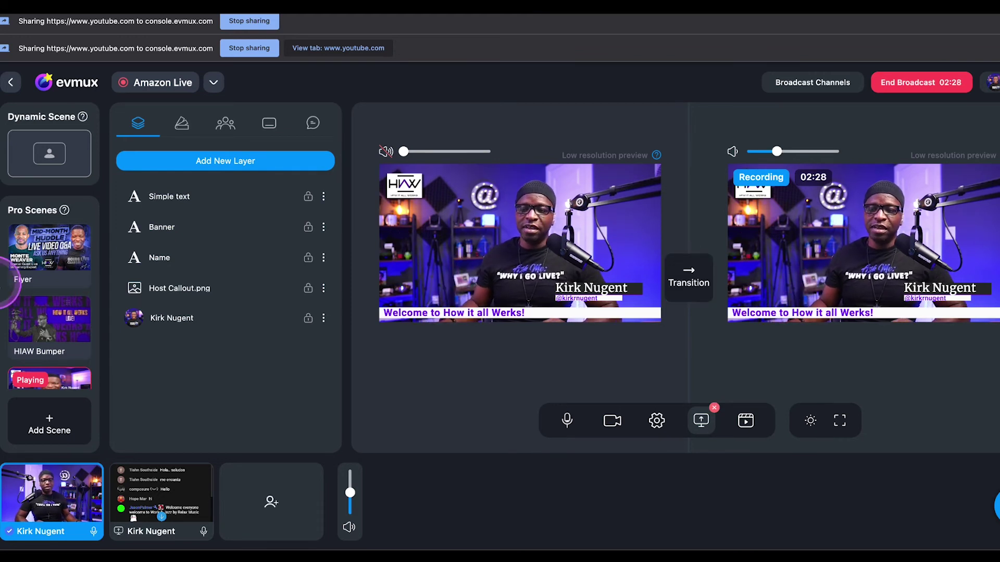
{"action": "left_click", "coordinate": [44, 255]}
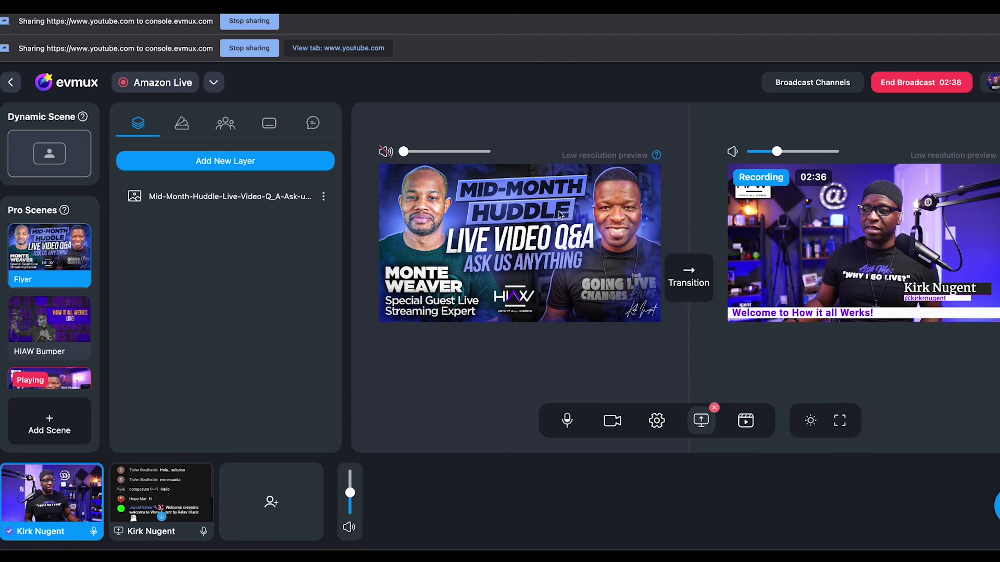
{"action": "left_click", "coordinate": [750, 151]}
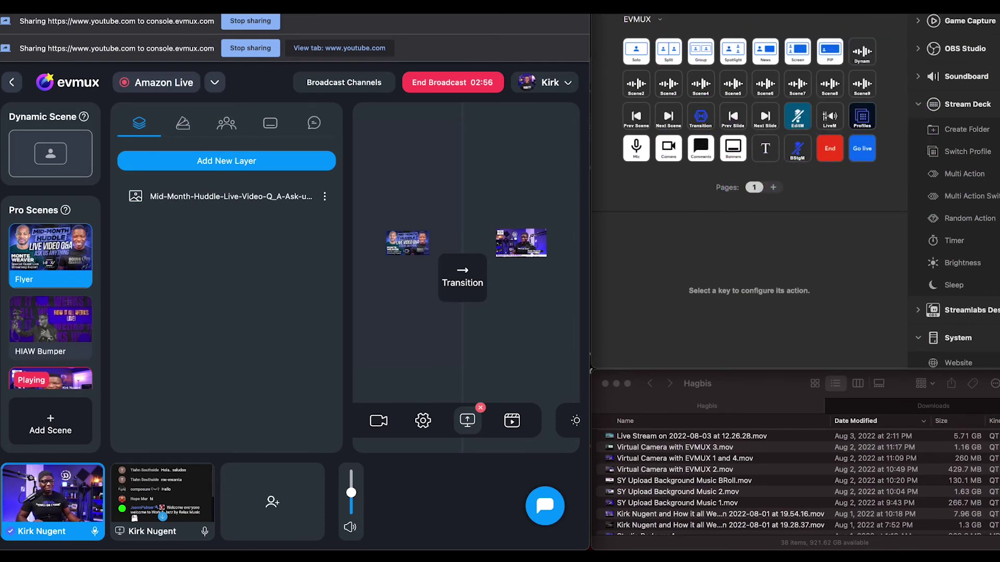
{"action": "double_click", "coordinate": [567, 7]}
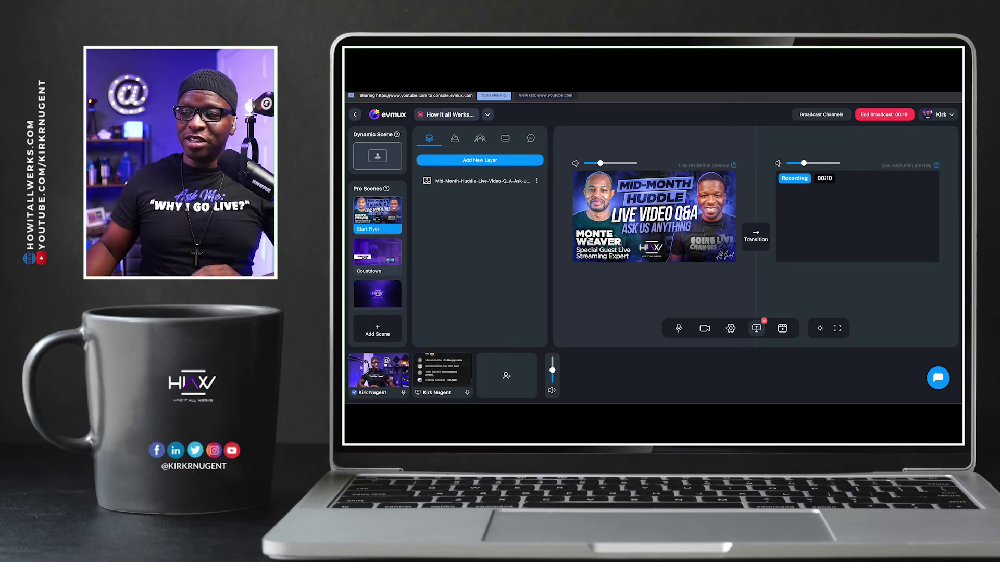
Air the Start Flyer, then send Countdown live with preview audio muted, and cue the HIAW intro
{"action": "left_click", "coordinate": [756, 236]}
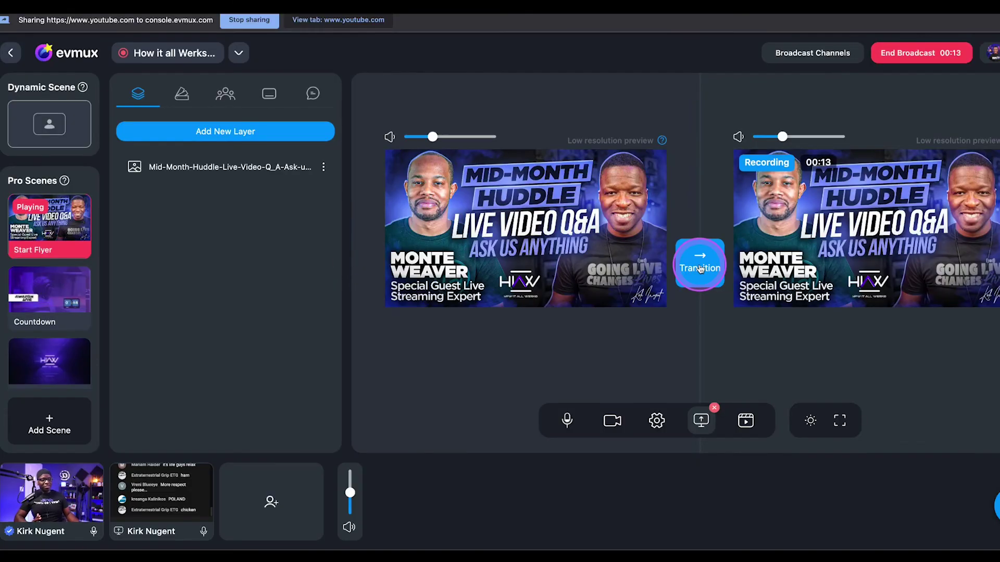
{"action": "left_click", "coordinate": [10, 295]}
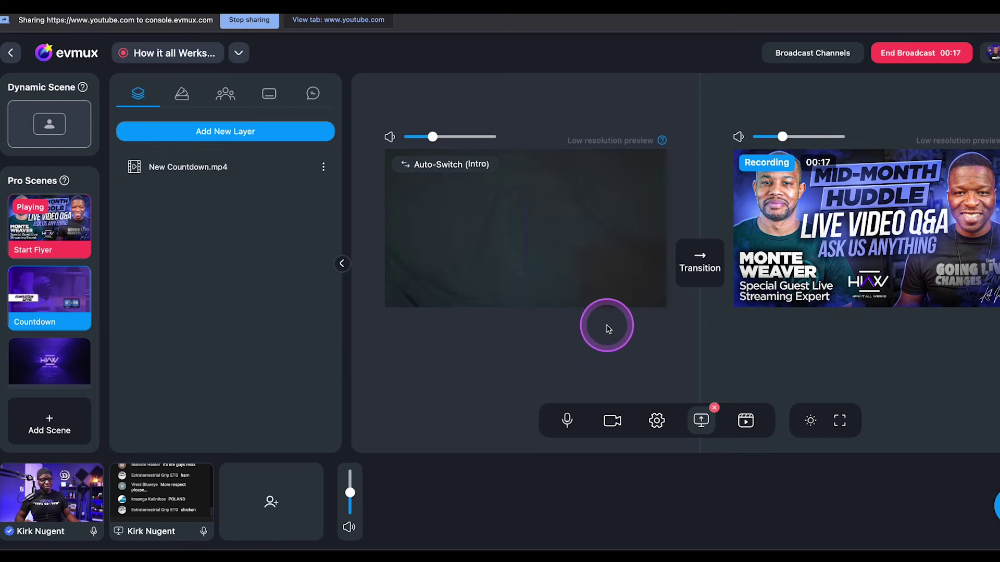
{"action": "left_click_drag", "start_coordinate": [430, 137], "coordinate": [404, 136]}
{"action": "left_click", "coordinate": [702, 269]}
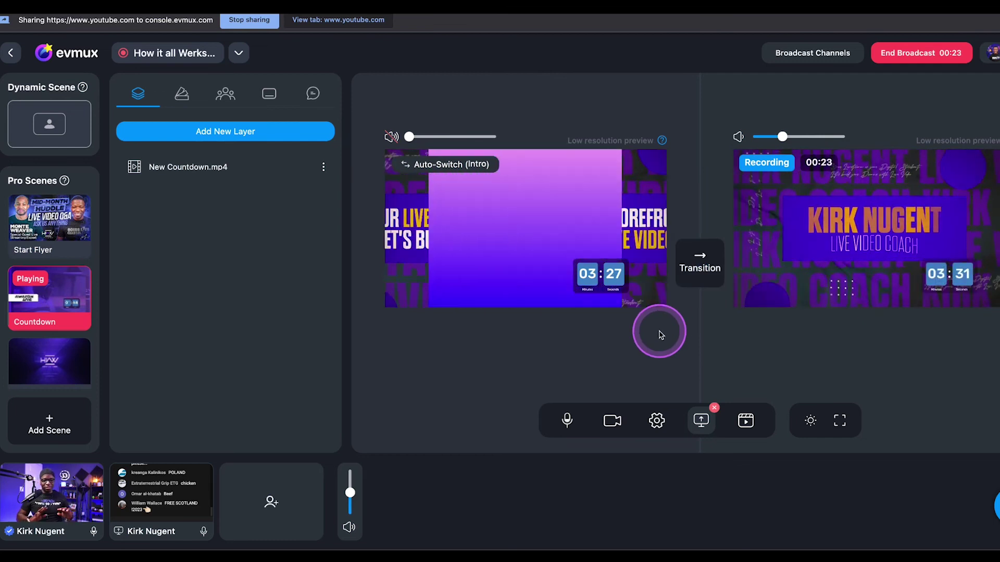
{"action": "left_click", "coordinate": [56, 348]}
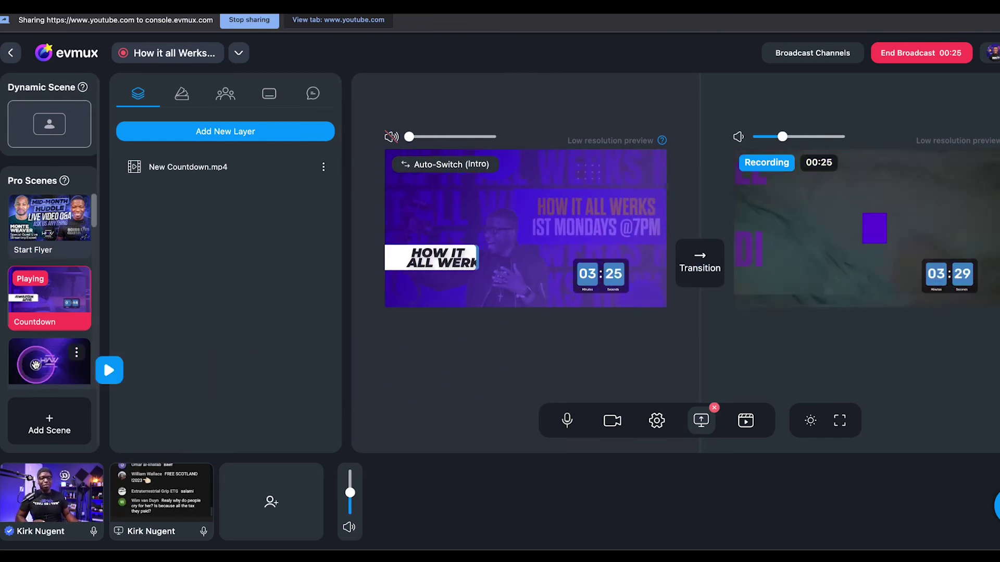
Load the intro video, lower the program monitoring volume, and send the HIAW Intro live
{"action": "left_click", "coordinate": [430, 235]}
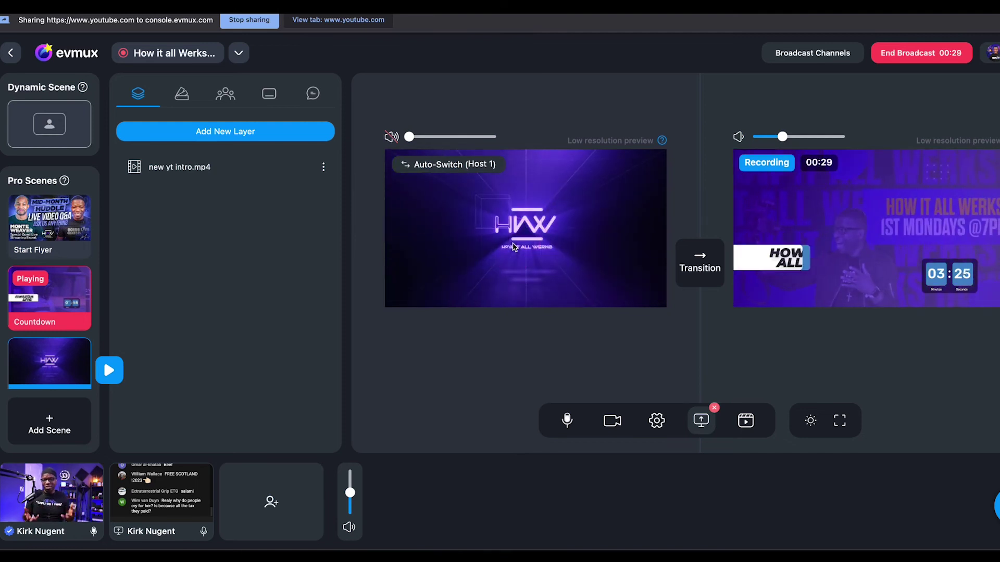
{"action": "left_click", "coordinate": [779, 137]}
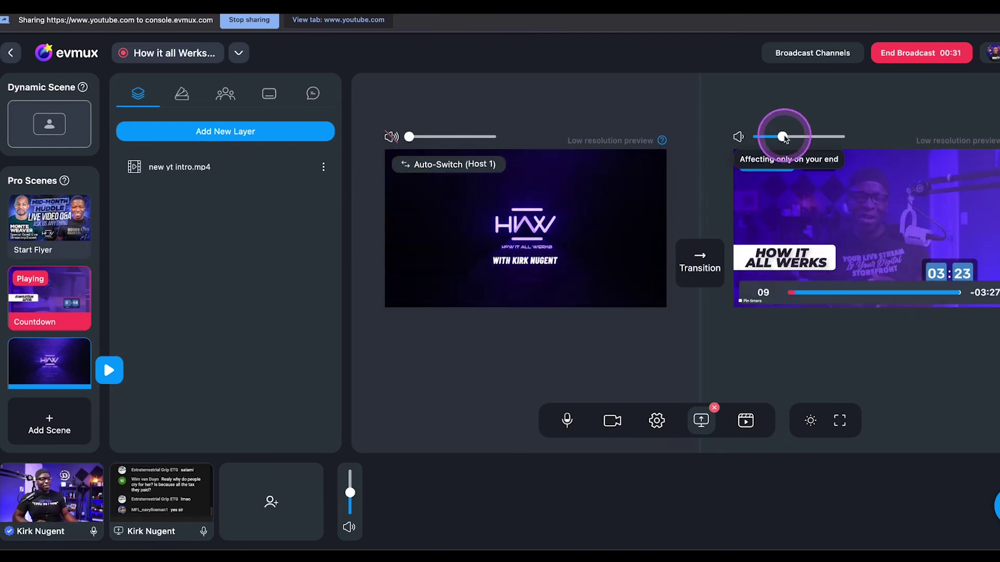
{"action": "left_click_drag", "start_coordinate": [768, 142], "coordinate": [761, 138]}
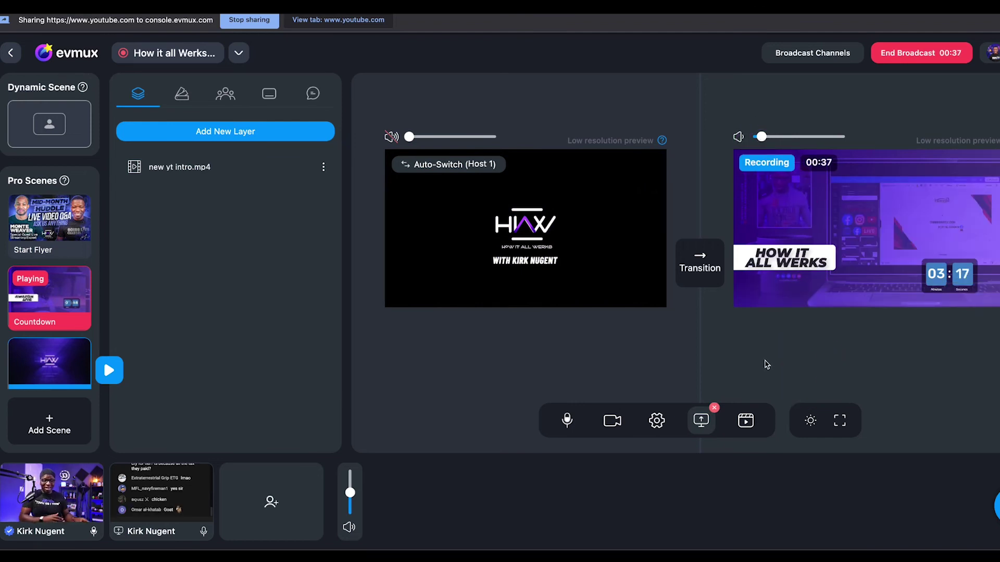
{"action": "left_click", "coordinate": [698, 271]}
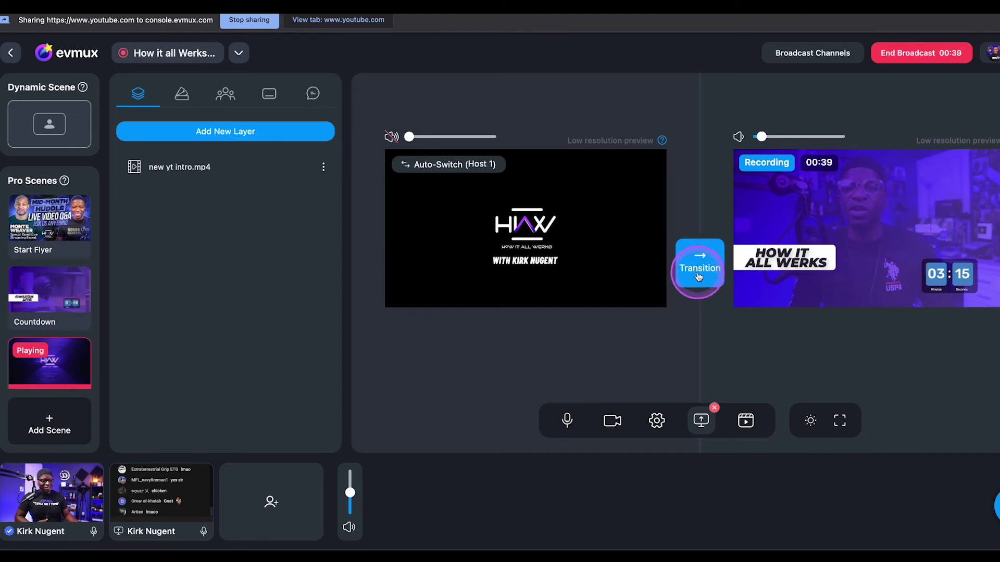
{"action": "mouse_move", "coordinate": [61, 315]}
{"action": "scroll", "coordinate": [62, 315], "scroll_direction": "down", "scroll_amount": 3}
Air the Host 1 camera scene and select the News Bumper as the next scene
{"action": "left_click", "coordinate": [49, 326]}
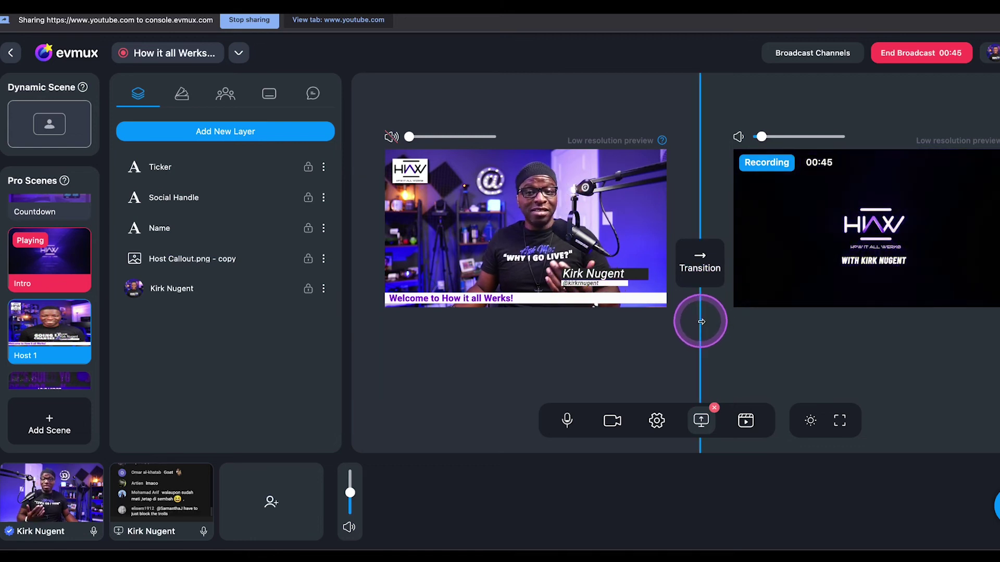
{"action": "left_click", "coordinate": [701, 267]}
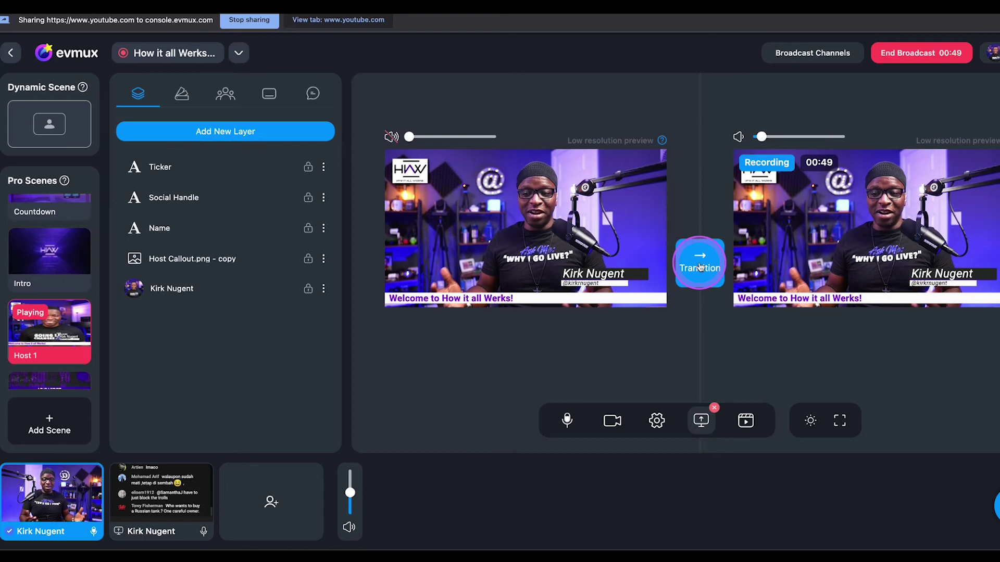
{"action": "scroll", "coordinate": [31, 286], "scroll_direction": "down", "scroll_amount": 2}
{"action": "left_click", "coordinate": [45, 295]}
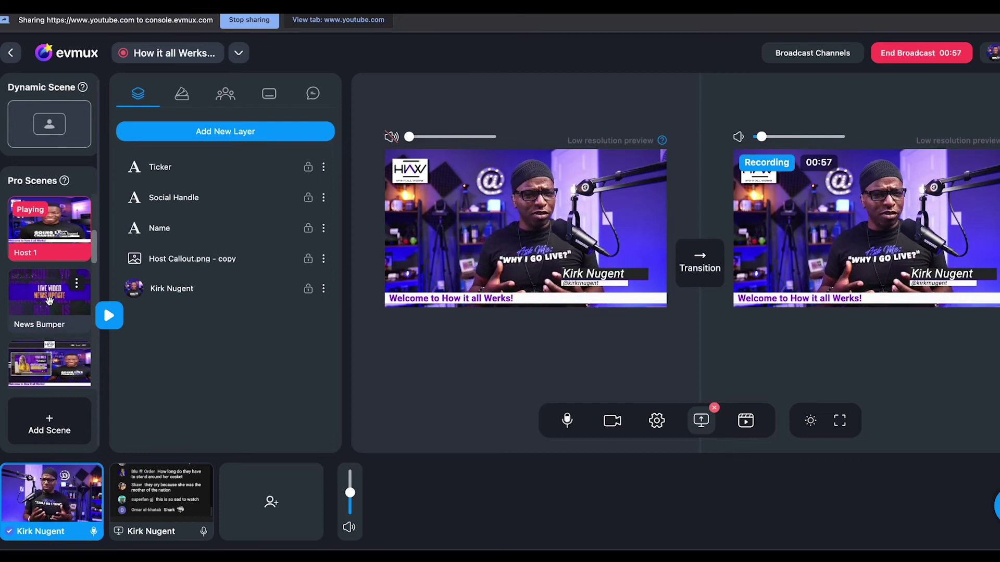
Air the News Bumper, then switch the broadcast to the News scene
{"action": "left_click", "coordinate": [50, 300]}
{"action": "left_click", "coordinate": [672, 268]}
{"action": "left_click", "coordinate": [695, 261]}
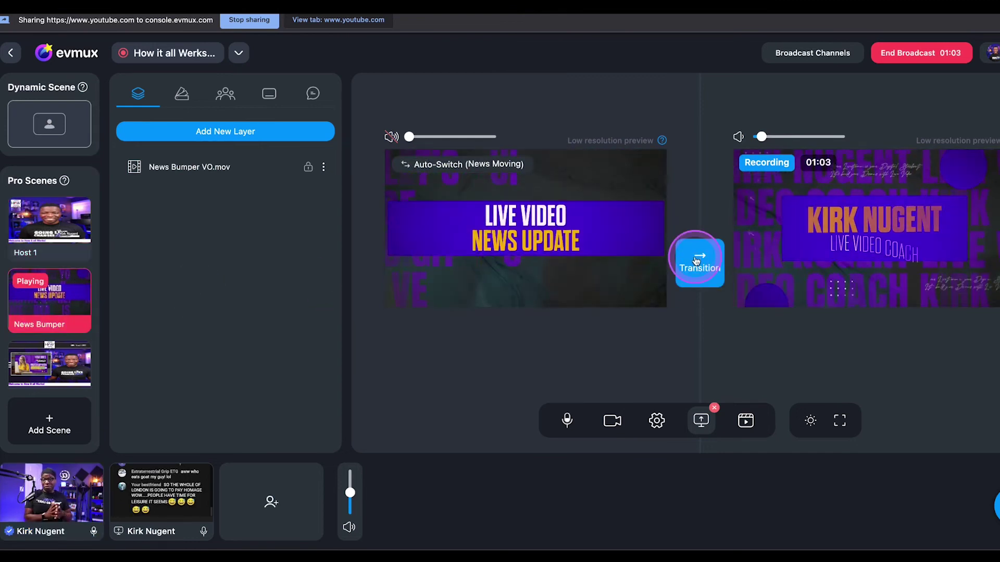
{"action": "scroll", "coordinate": [50, 339], "scroll_direction": "down", "scroll_amount": 1}
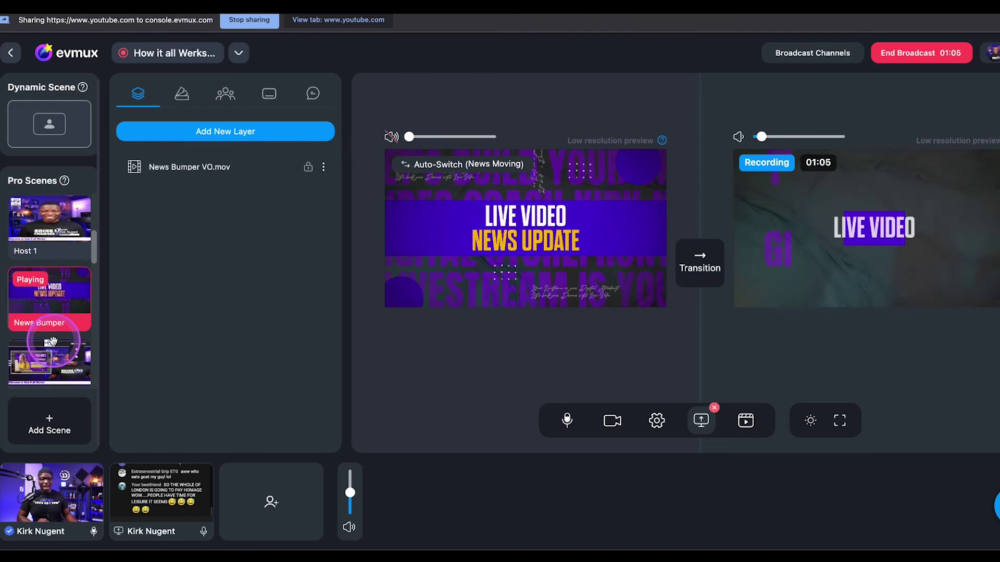
{"action": "left_click", "coordinate": [48, 357]}
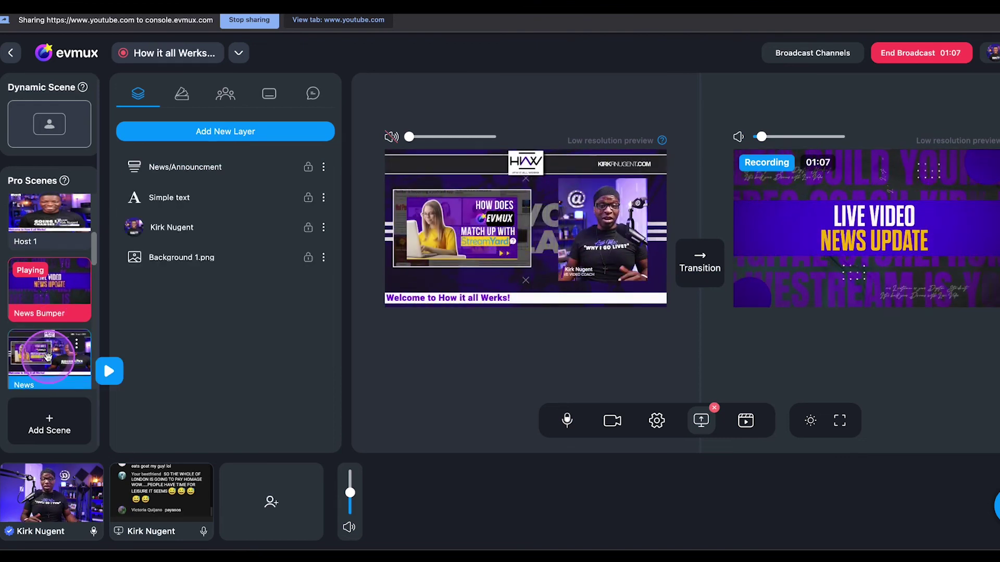
{"action": "left_click", "coordinate": [699, 260]}
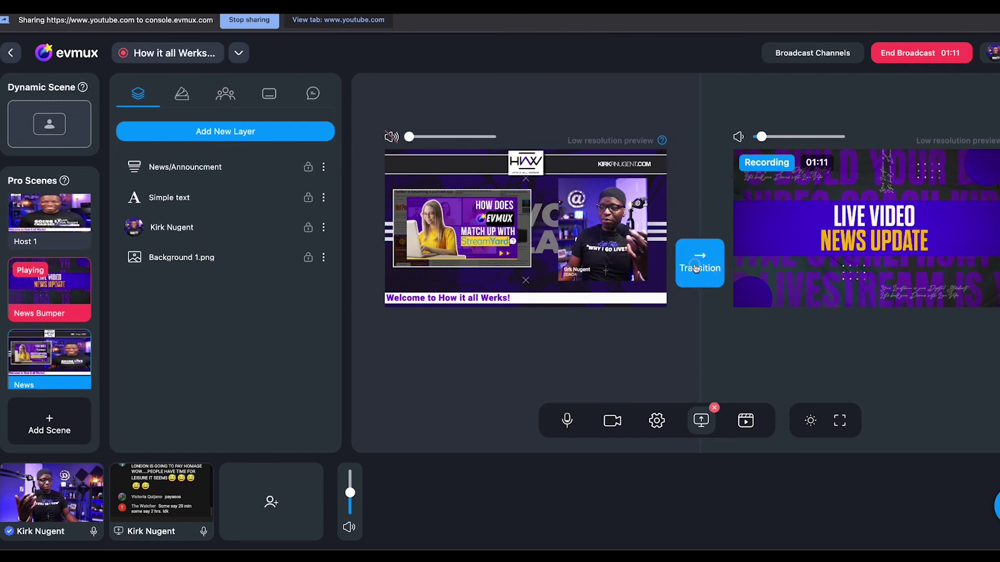
{"action": "scroll", "coordinate": [78, 309], "scroll_direction": "down", "scroll_amount": 3}
{"action": "mouse_move", "coordinate": [51, 311]}
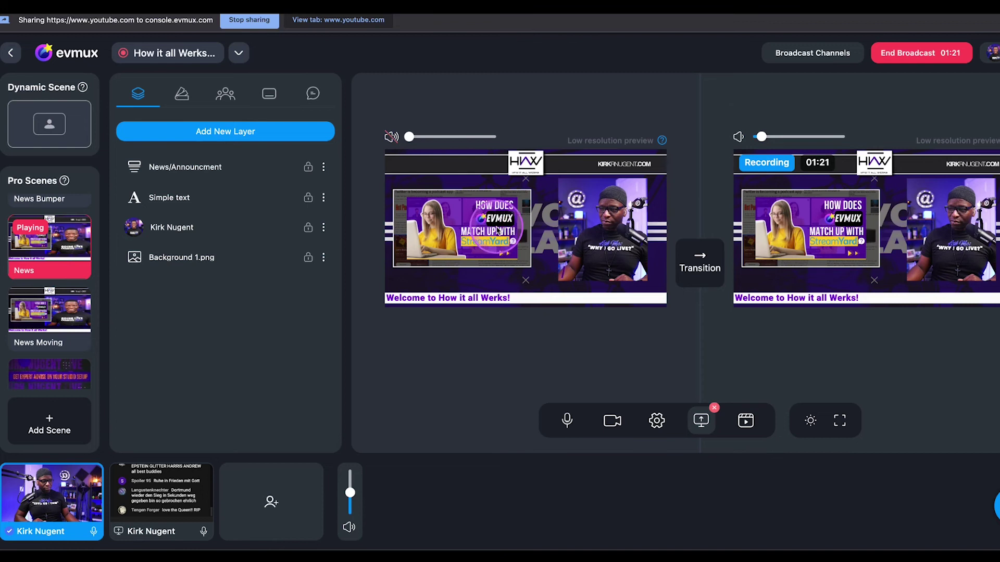
Step the live News/Announcement slideshow forward from slide 1 through slide 2 to slide 3
{"action": "left_click", "coordinate": [231, 167]}
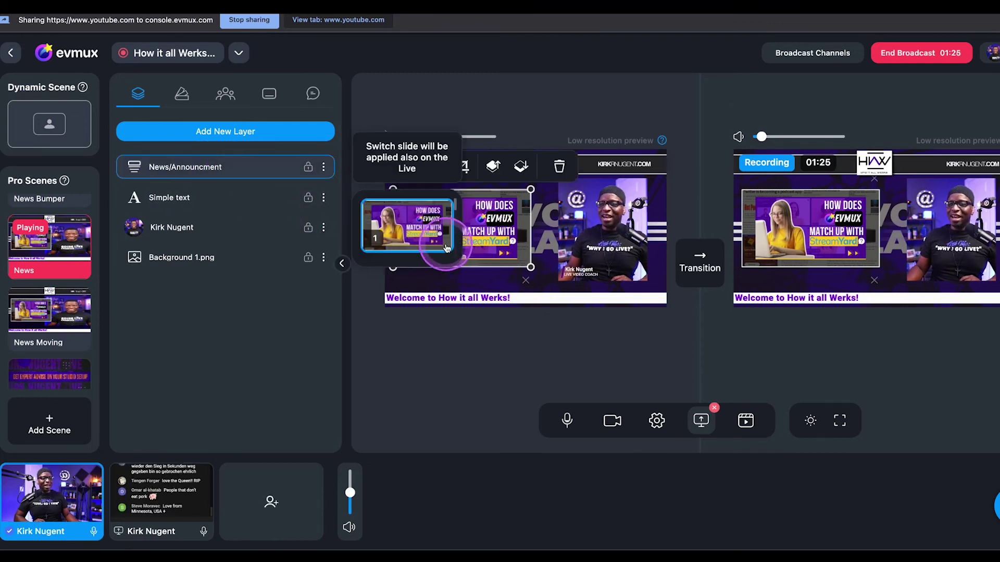
{"action": "left_click", "coordinate": [402, 232]}
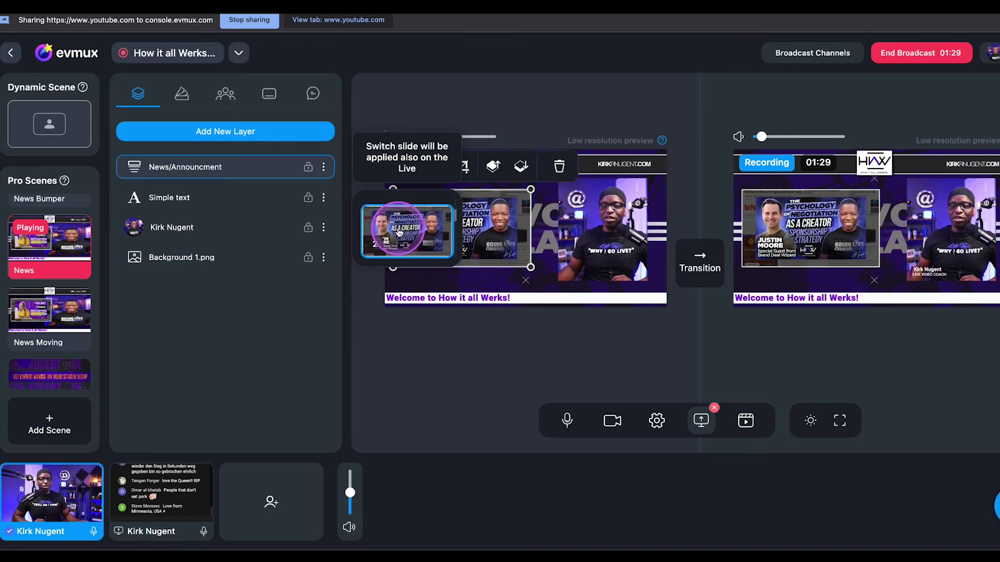
{"action": "left_click", "coordinate": [399, 232]}
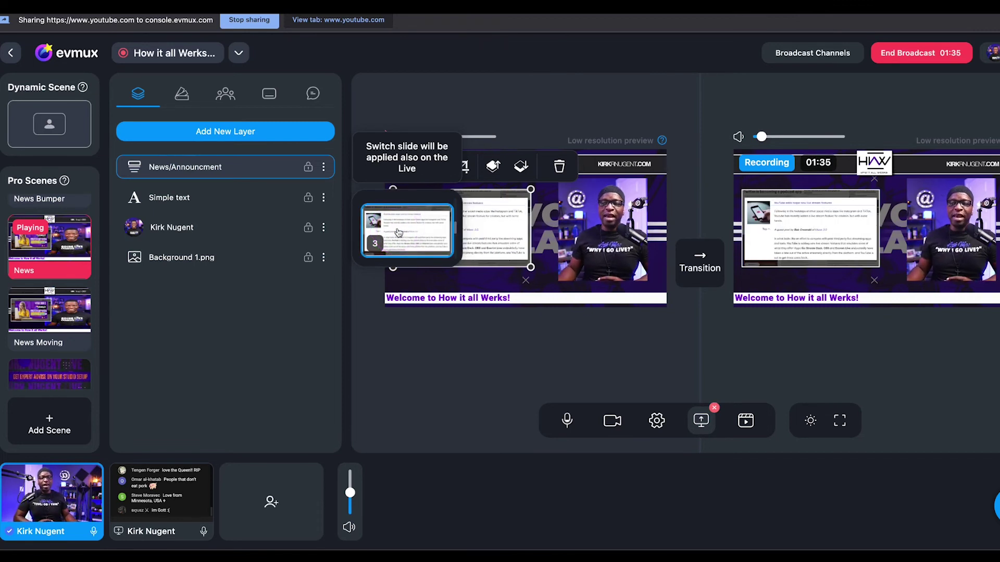
{"action": "left_click", "coordinate": [325, 168]}
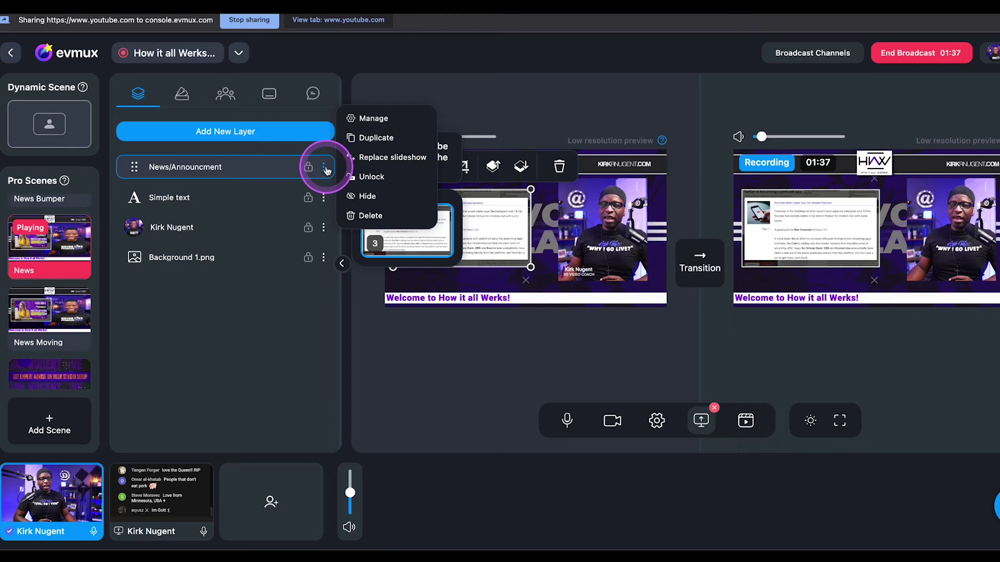
Unlock the News/Announcement layer, review its Slideshow Editor settings, then go back to Layers
{"action": "left_click", "coordinate": [485, 234]}
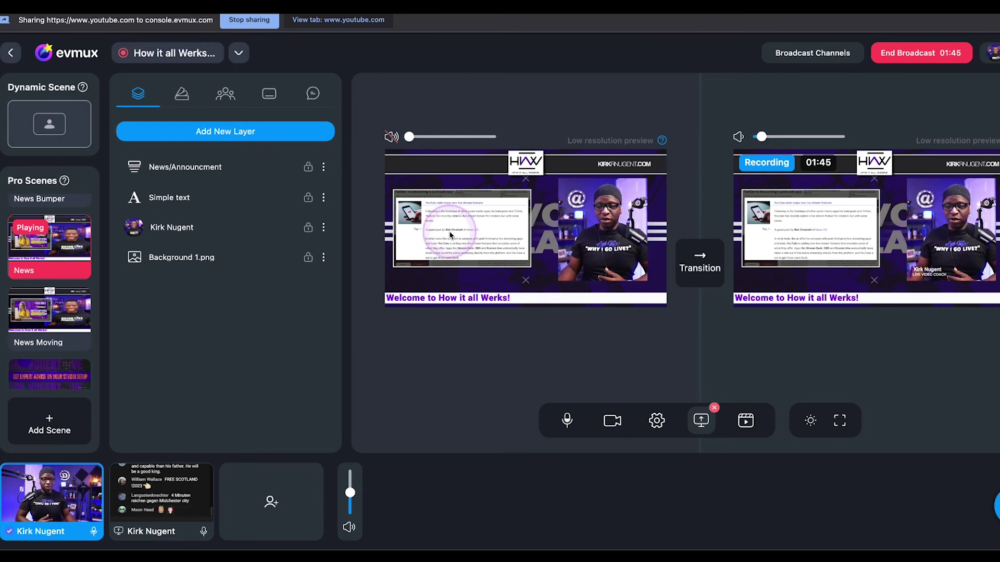
{"action": "left_click", "coordinate": [309, 171]}
{"action": "left_click", "coordinate": [323, 166]}
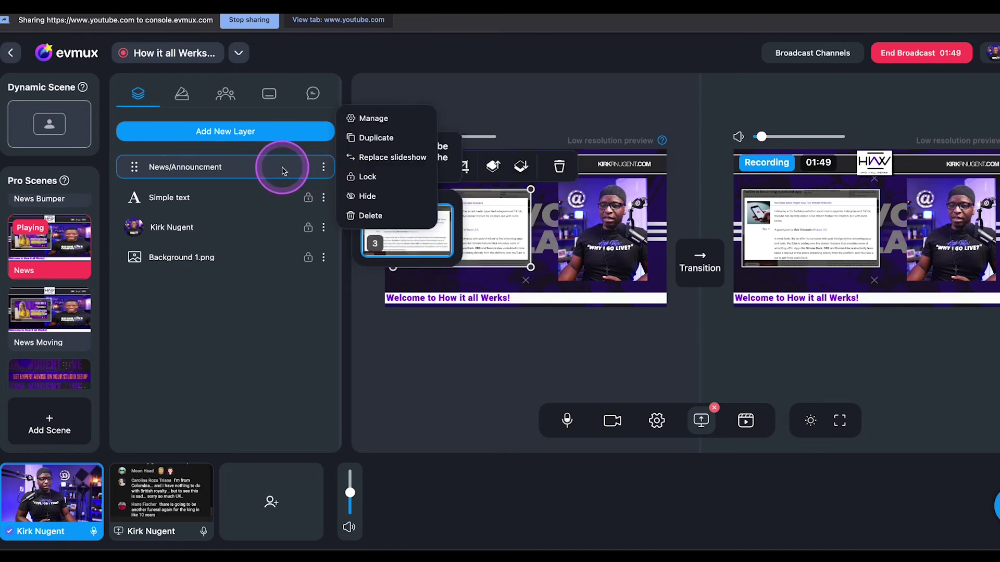
{"action": "left_click", "coordinate": [364, 117]}
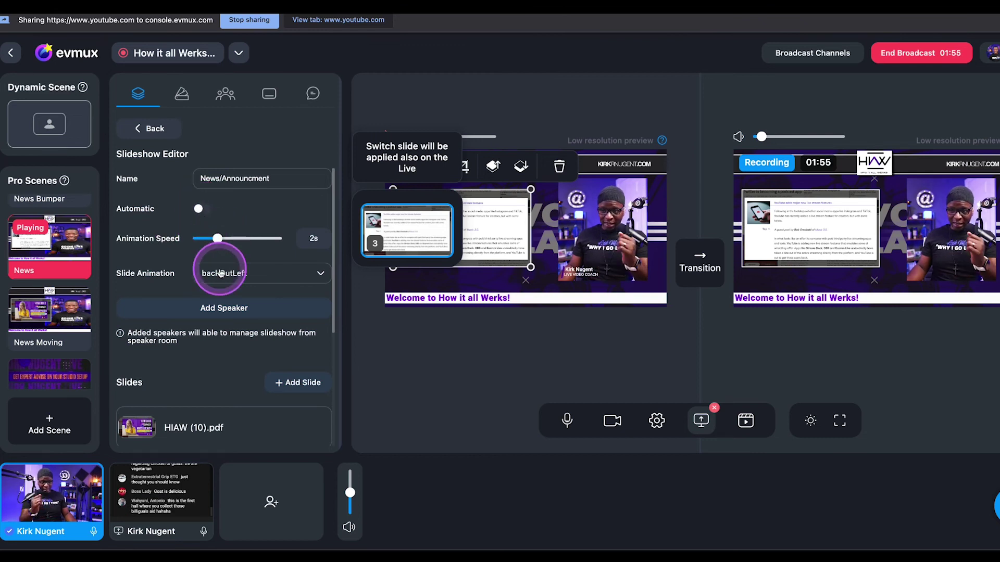
{"action": "scroll", "coordinate": [238, 273], "scroll_direction": "down", "scroll_amount": 1}
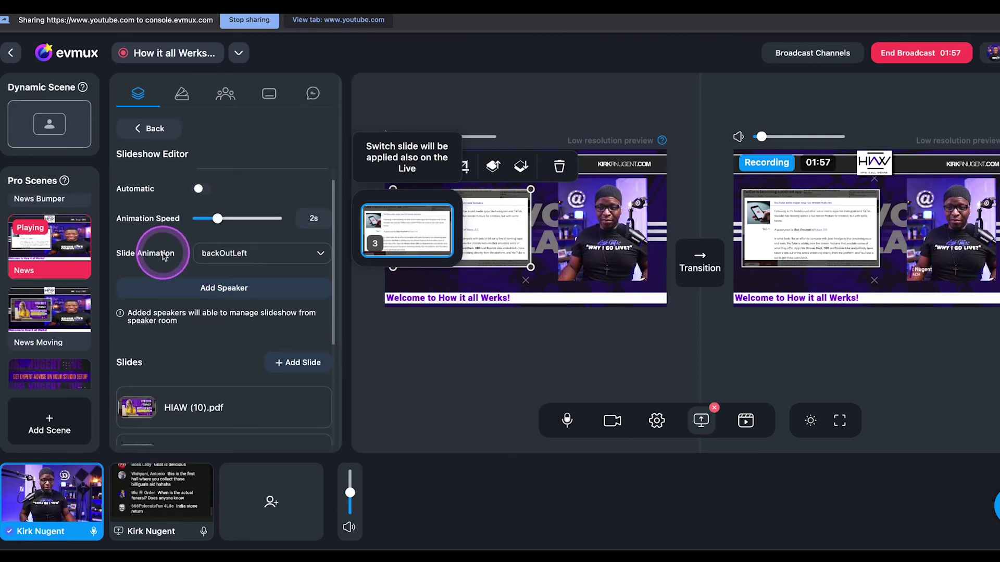
{"action": "scroll", "coordinate": [244, 267], "scroll_direction": "down", "scroll_amount": 3}
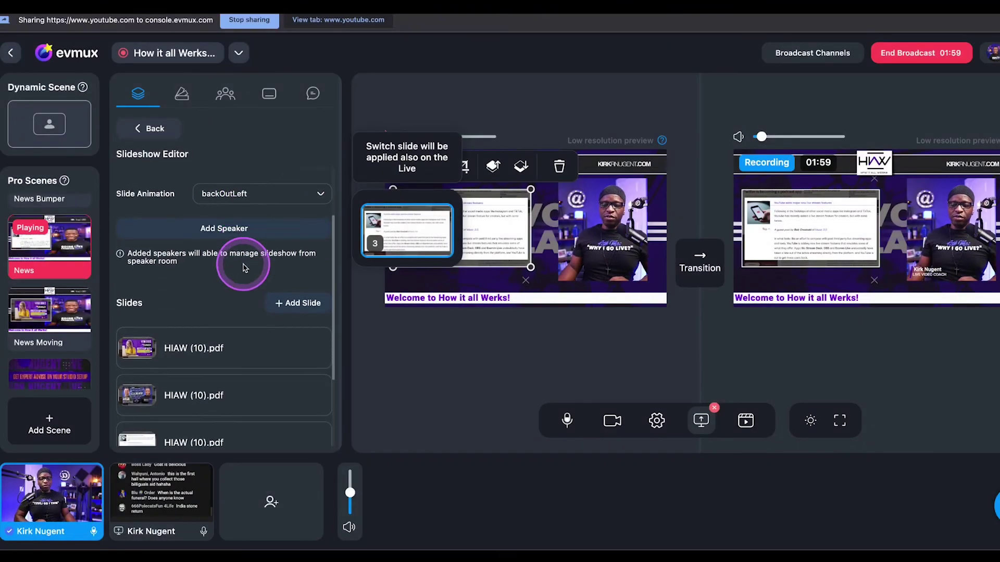
{"action": "scroll", "coordinate": [243, 268], "scroll_direction": "down", "scroll_amount": 5}
{"action": "scroll", "coordinate": [239, 268], "scroll_direction": "up", "scroll_amount": 8}
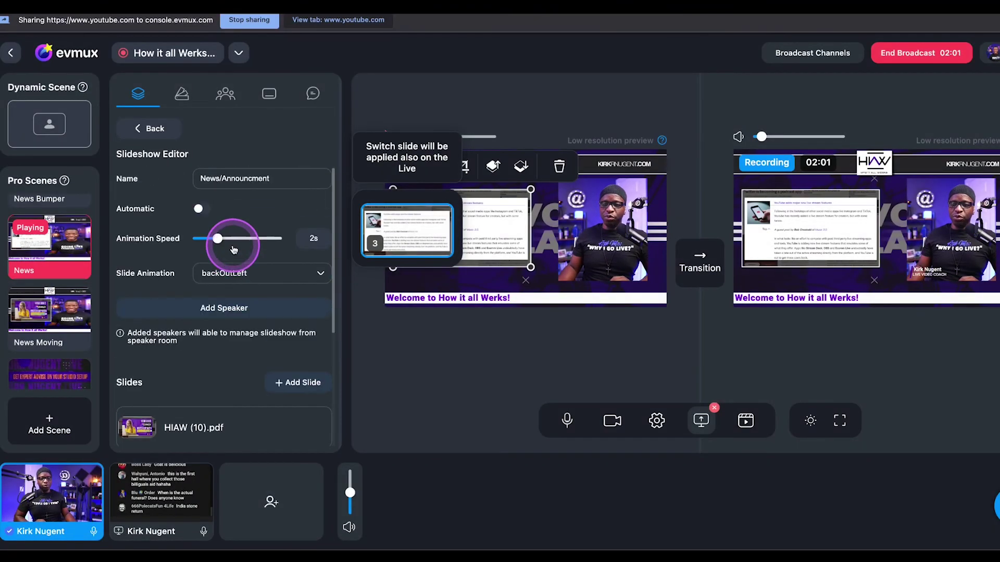
{"action": "left_click", "coordinate": [148, 128]}
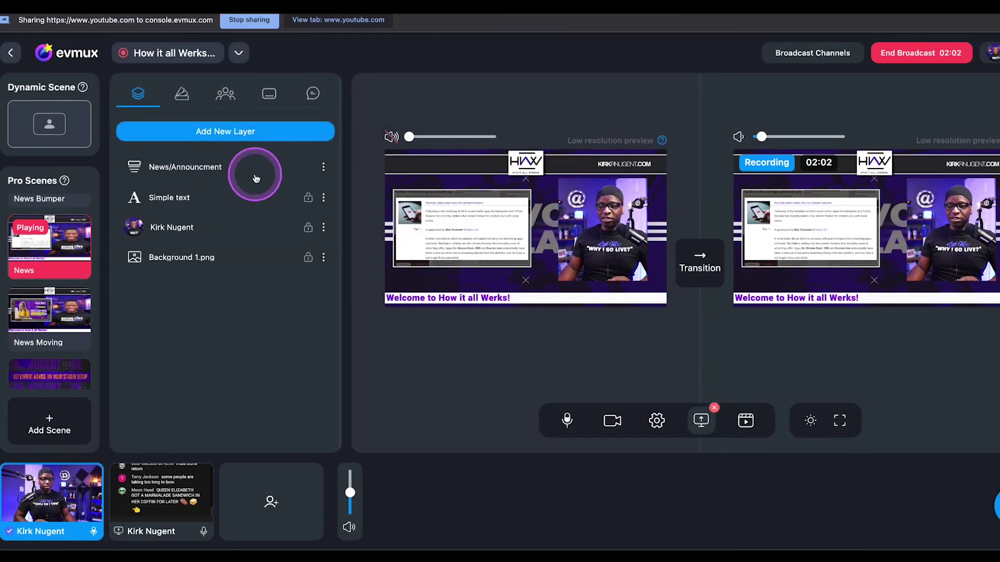
Take the News Moving scene live, leaving Studio Bumper staged in preview
{"action": "left_click", "coordinate": [463, 230]}
{"action": "left_click", "coordinate": [524, 364]}
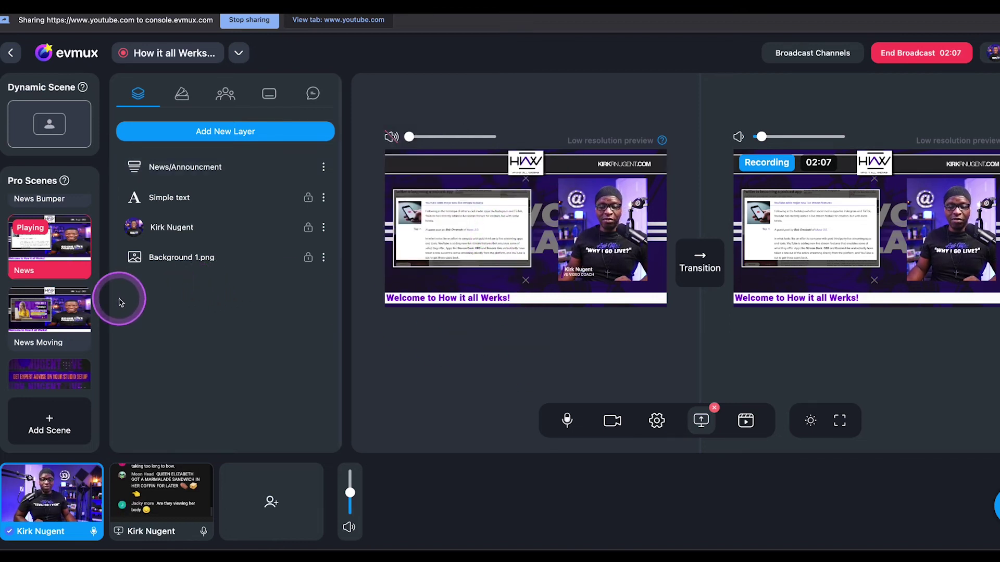
{"action": "left_click", "coordinate": [45, 314]}
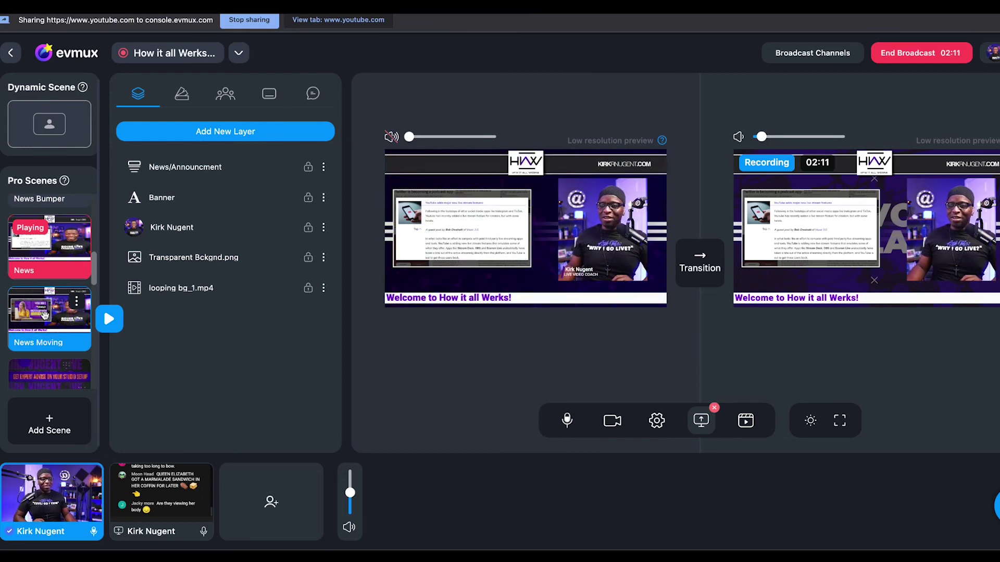
{"action": "left_click", "coordinate": [699, 263]}
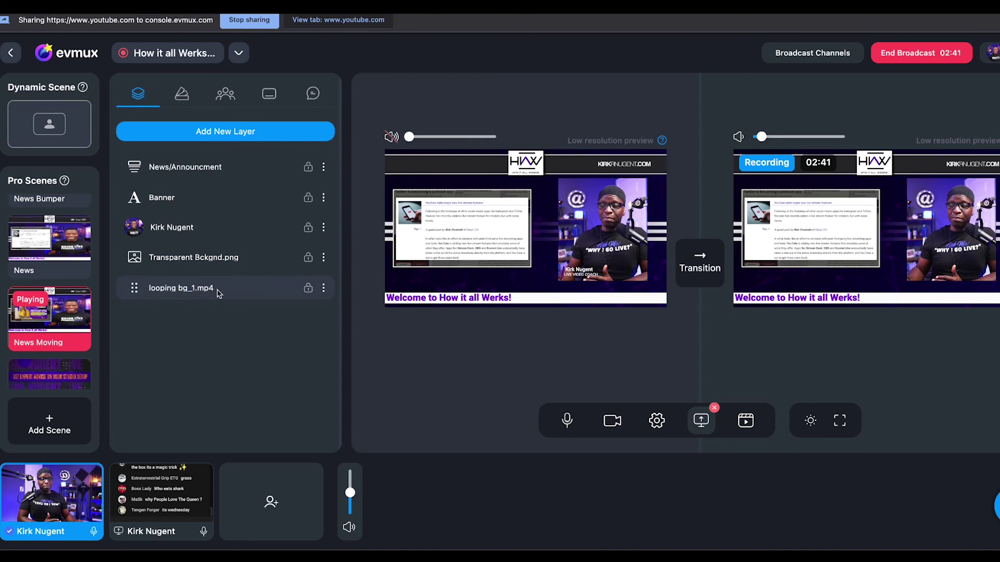
{"action": "left_click_drag", "start_coordinate": [217, 293], "coordinate": [178, 262]}
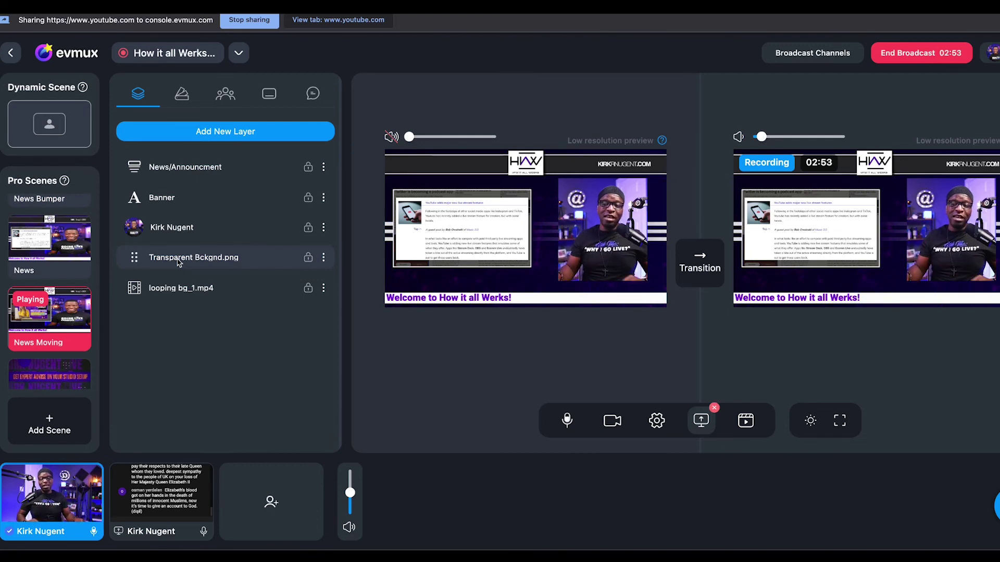
{"action": "left_click", "coordinate": [181, 229]}
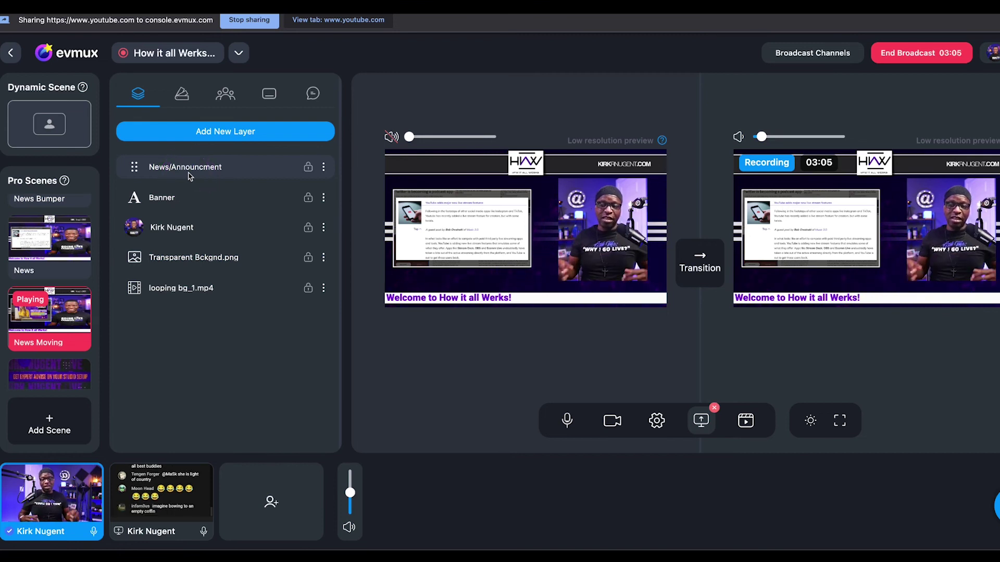
{"action": "scroll", "coordinate": [69, 296], "scroll_direction": "down", "scroll_amount": 2}
Air the Studio Bumper, then take Amazon Video live with its MV7.mov clip
{"action": "left_click", "coordinate": [70, 297]}
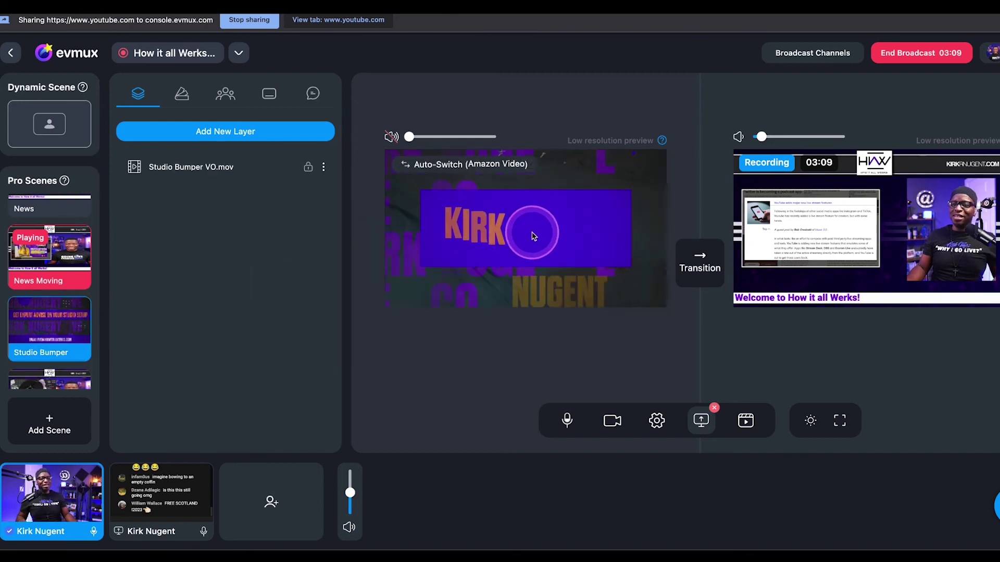
{"action": "left_click", "coordinate": [699, 263]}
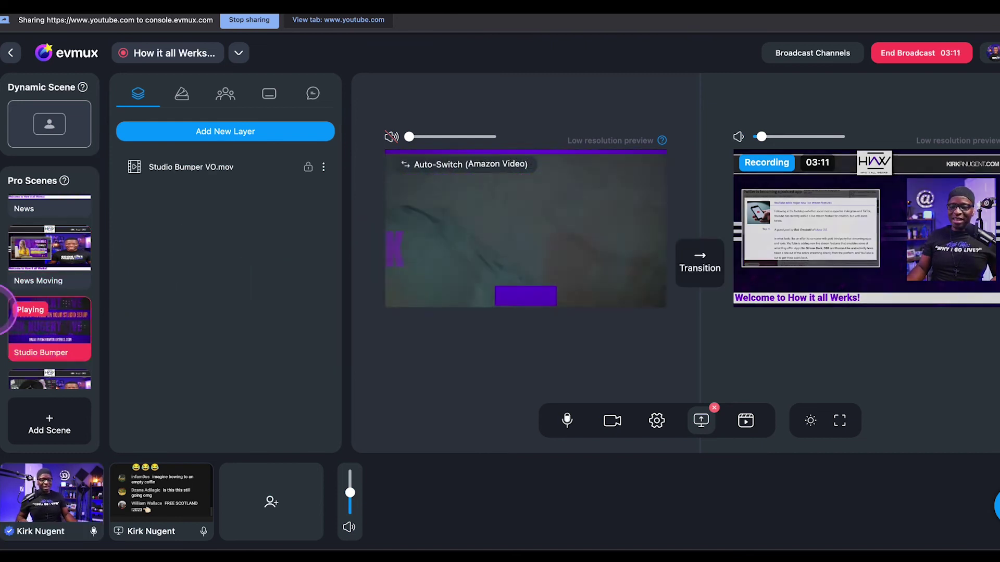
{"action": "scroll", "coordinate": [31, 312], "scroll_direction": "down", "scroll_amount": 2}
{"action": "left_click", "coordinate": [49, 299]}
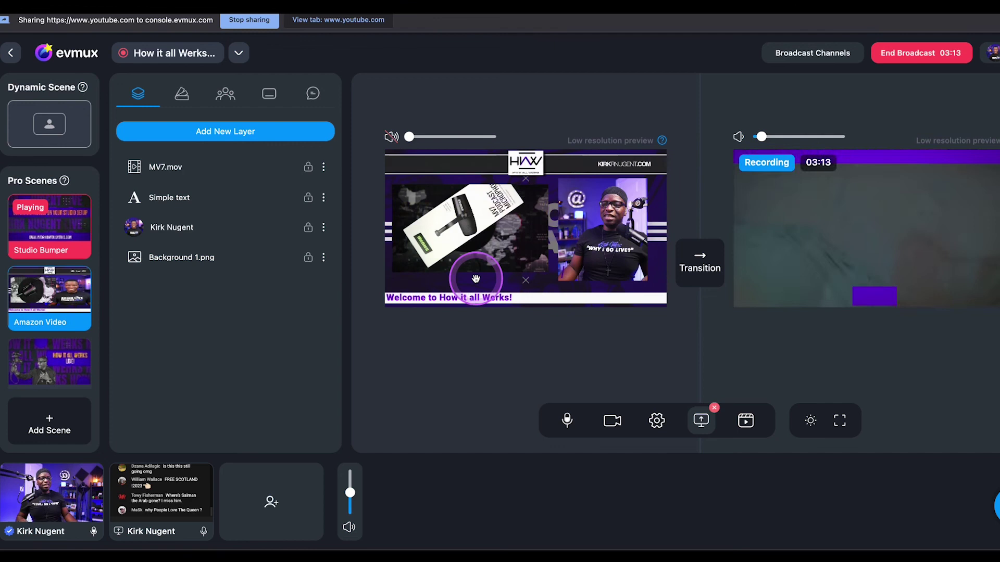
{"action": "left_click", "coordinate": [700, 260]}
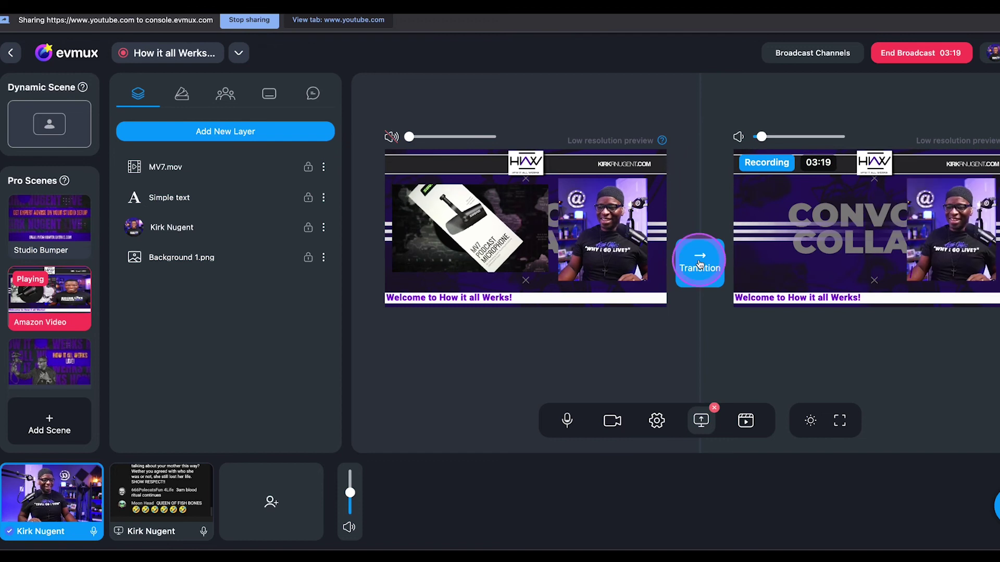
{"action": "left_click", "coordinate": [696, 360]}
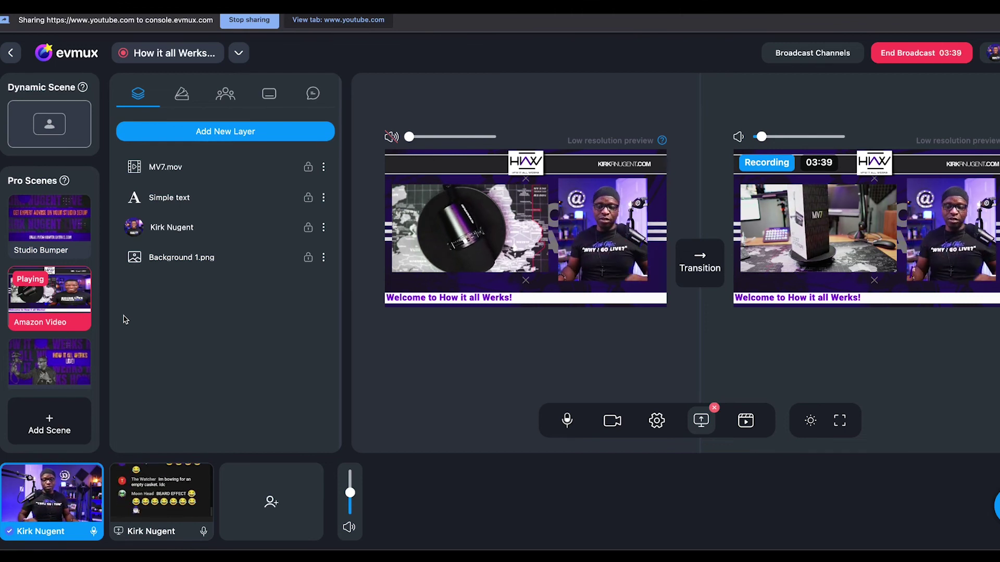
{"action": "scroll", "coordinate": [47, 292], "scroll_direction": "down", "scroll_amount": 2}
Play the HIAW Bumper live, then put the Host + Guest scene on air
{"action": "left_click", "coordinate": [43, 283]}
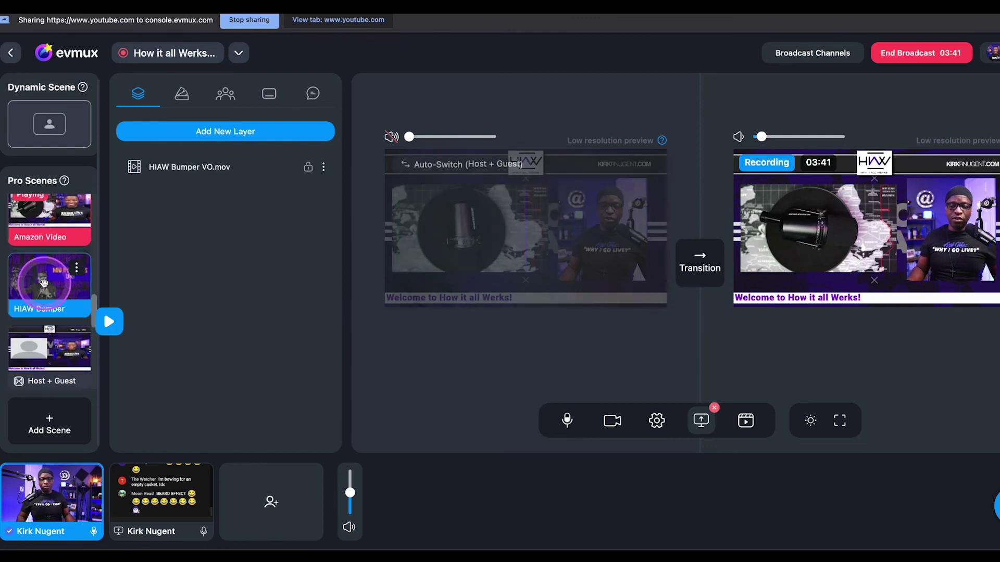
{"action": "left_click", "coordinate": [698, 262]}
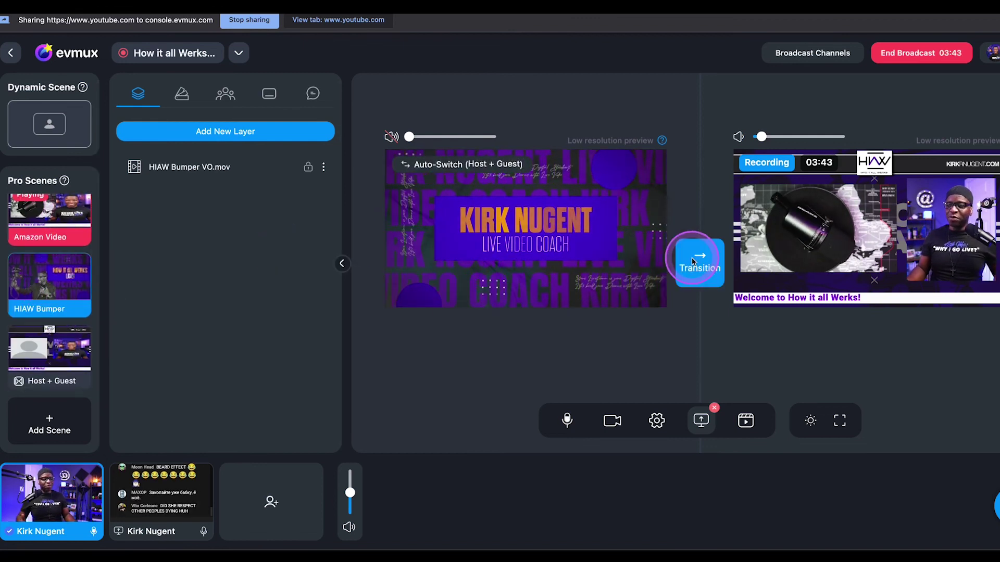
{"action": "scroll", "coordinate": [49, 328], "scroll_direction": "down", "scroll_amount": 2}
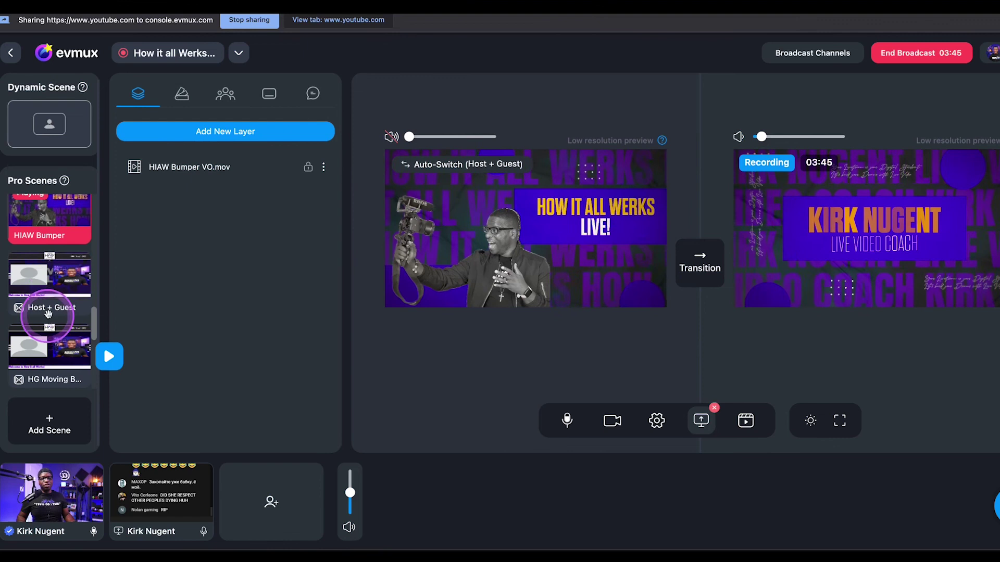
{"action": "left_click", "coordinate": [50, 284]}
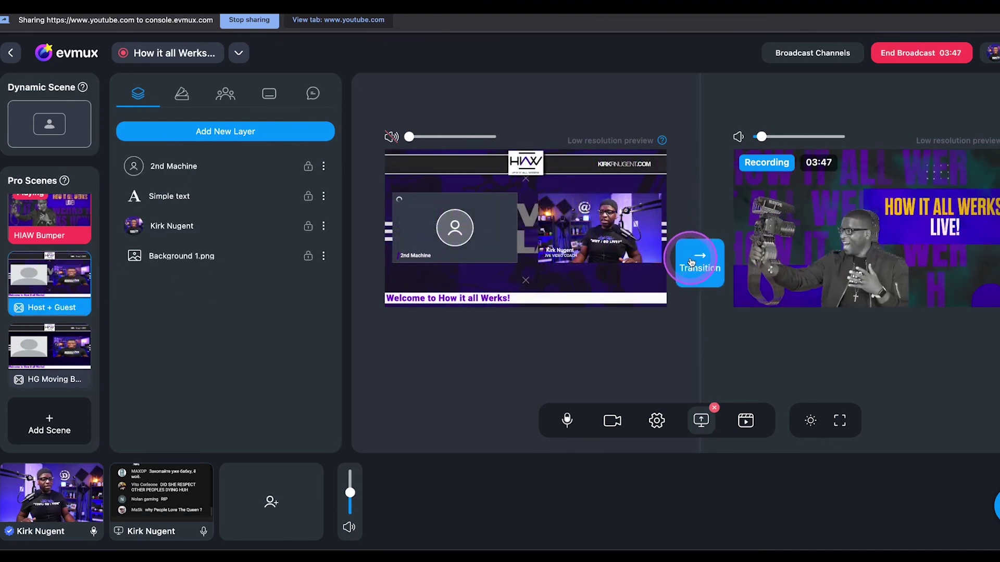
{"action": "left_click", "coordinate": [699, 260]}
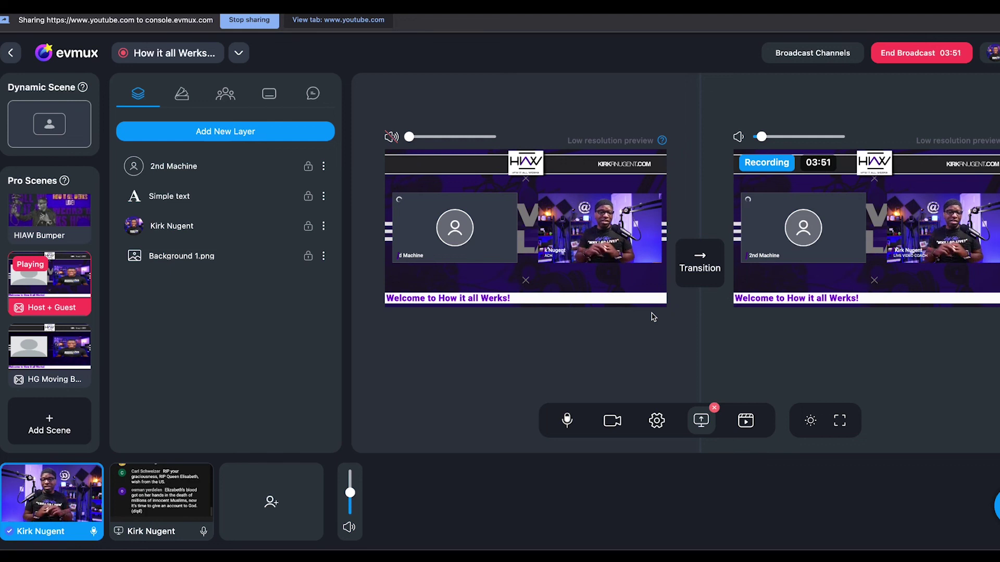
Show the sample viewer comment on the broadcast, hide it again, and return to Layers
{"action": "left_click", "coordinate": [620, 365]}
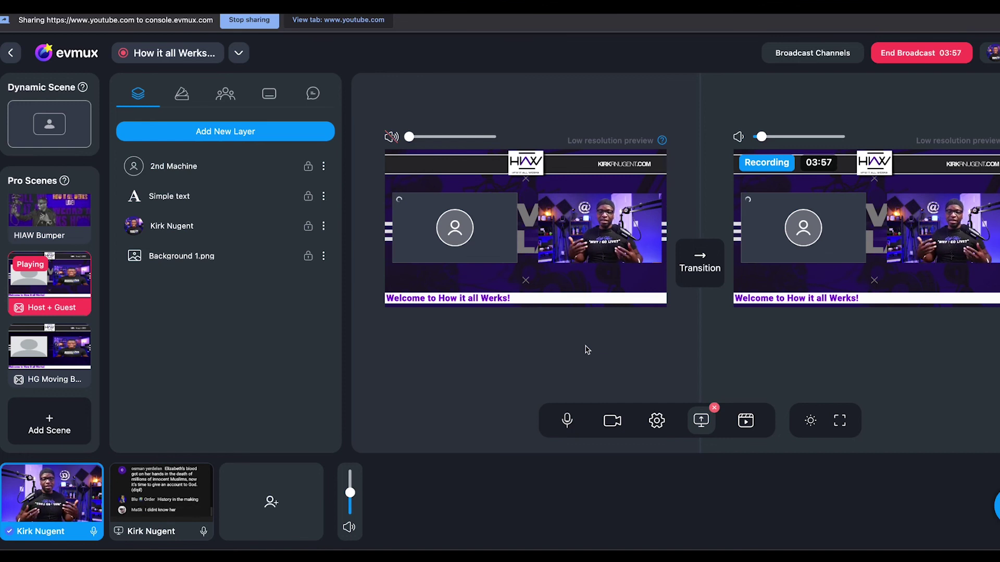
{"action": "left_click", "coordinate": [291, 121]}
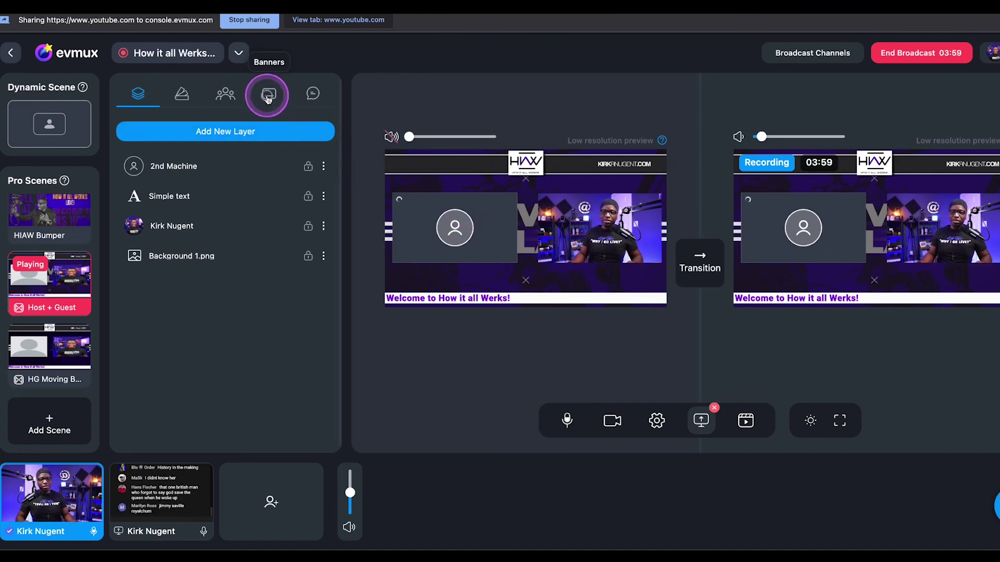
{"action": "left_click", "coordinate": [231, 103]}
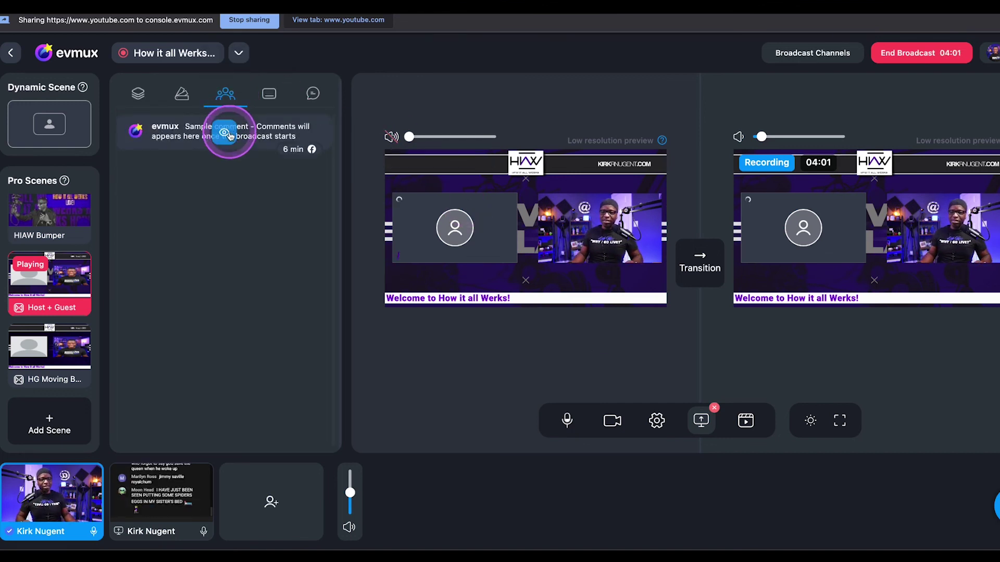
{"action": "left_click", "coordinate": [227, 132]}
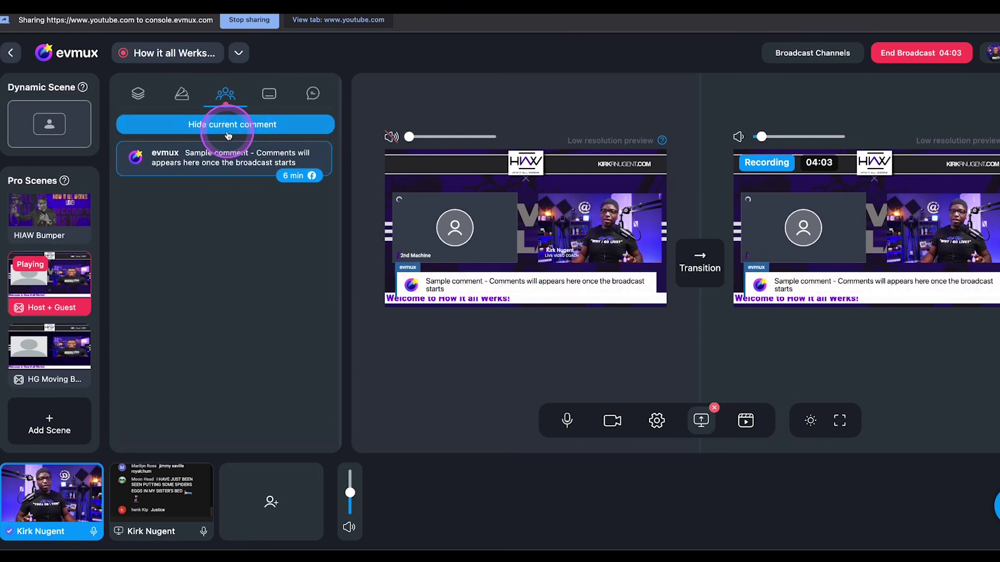
{"action": "left_click", "coordinate": [227, 132]}
{"action": "left_click", "coordinate": [138, 95]}
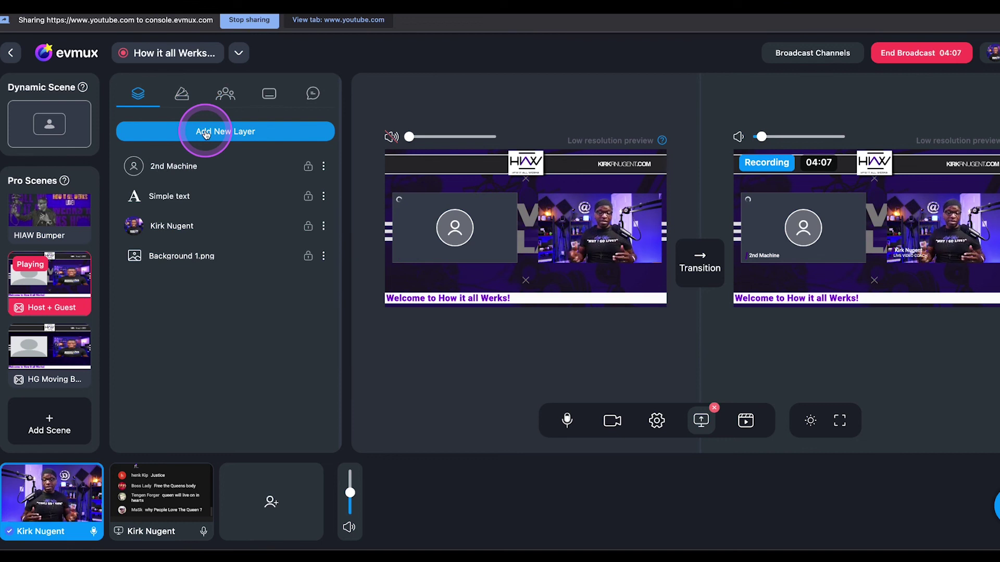
Send the first HG Moving Background scene live, then the screen-share moving-background scene
{"action": "left_click", "coordinate": [37, 346]}
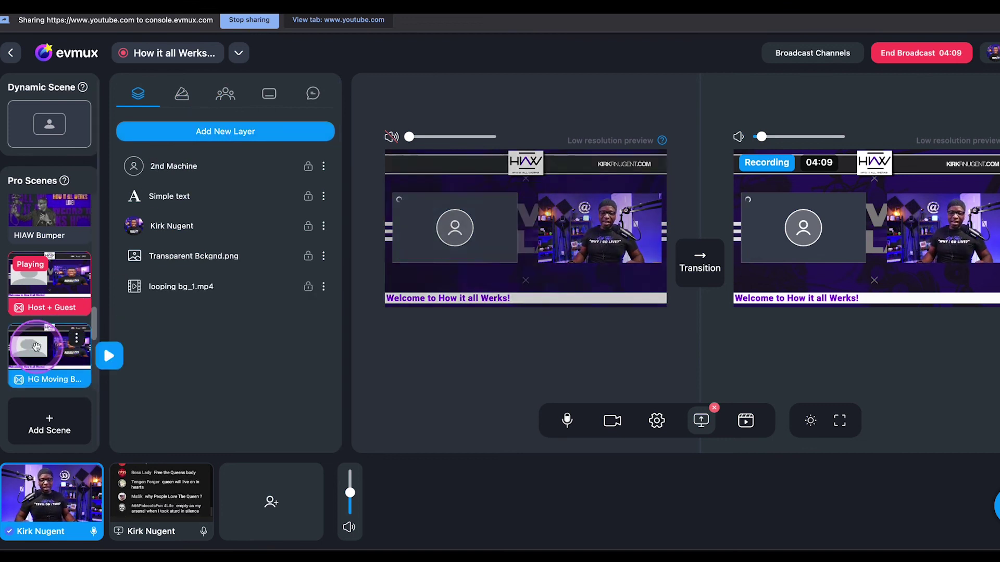
{"action": "left_click", "coordinate": [542, 237]}
{"action": "left_click", "coordinate": [699, 259]}
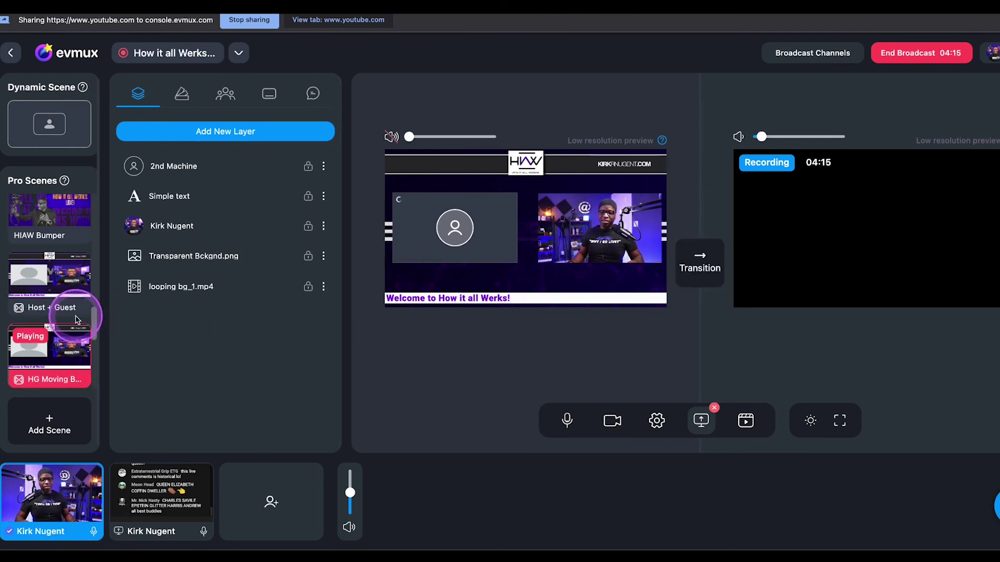
{"action": "scroll", "coordinate": [77, 315], "scroll_direction": "down", "scroll_amount": 3}
{"action": "scroll", "coordinate": [75, 312], "scroll_direction": "down", "scroll_amount": 2}
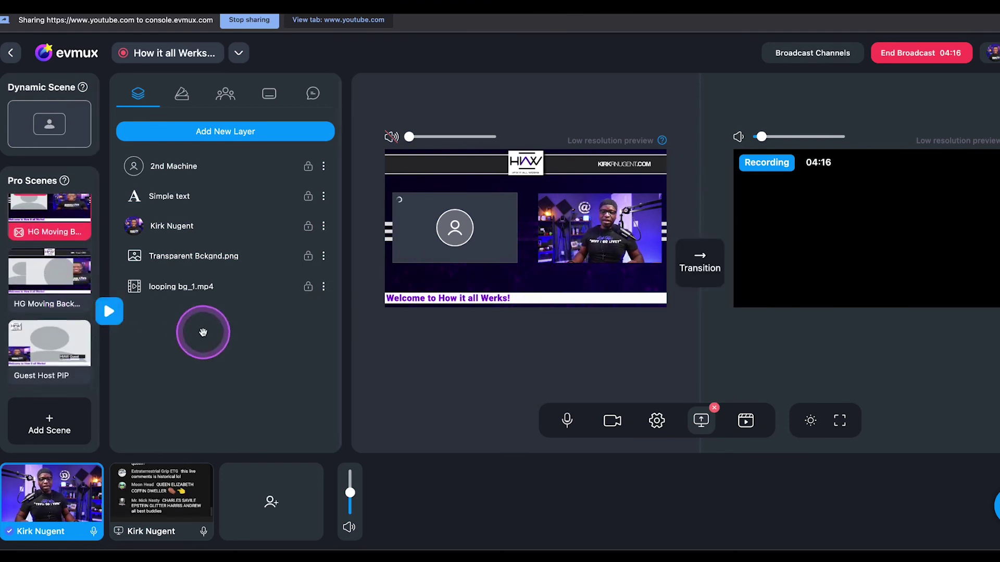
{"action": "left_click", "coordinate": [42, 275]}
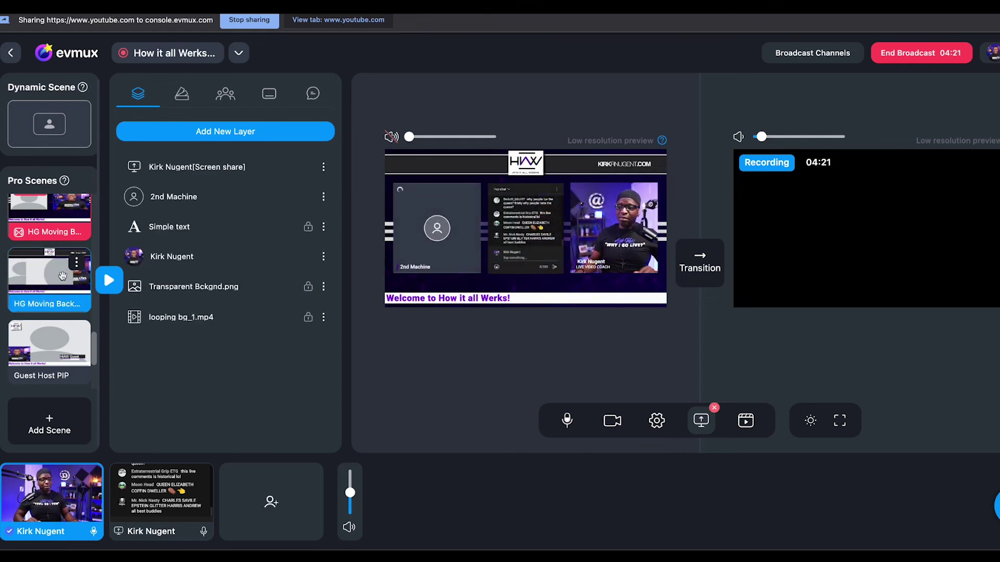
{"action": "left_click", "coordinate": [699, 253]}
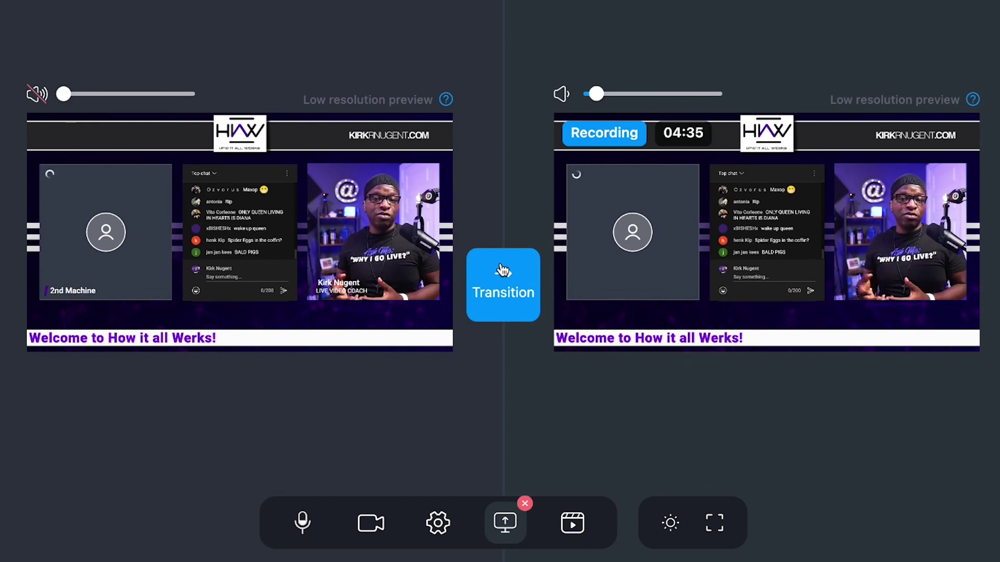
{"action": "left_click", "coordinate": [501, 270]}
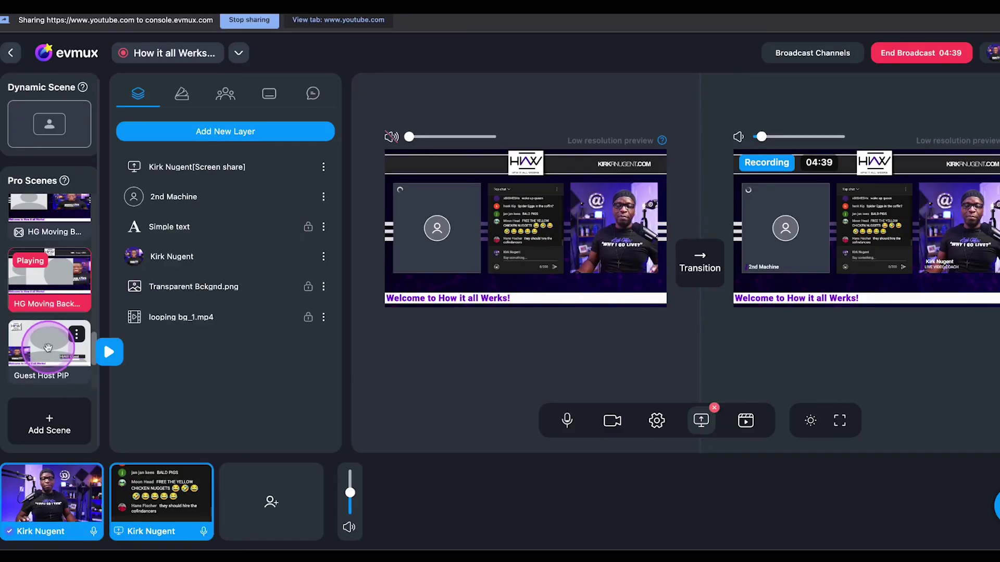
Put the Guest Host PIP scene live on air
{"action": "left_click", "coordinate": [50, 345]}
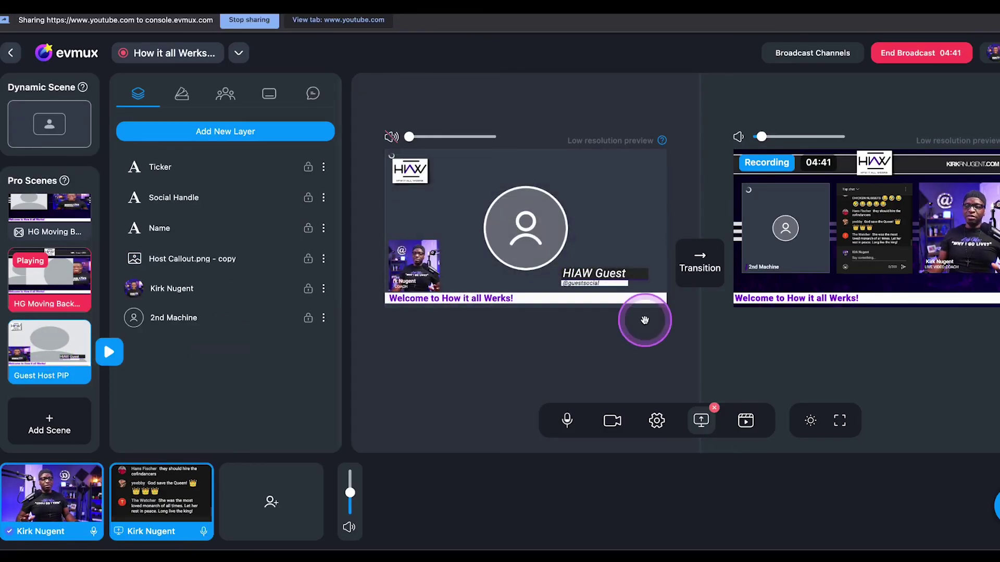
{"action": "left_click", "coordinate": [707, 268]}
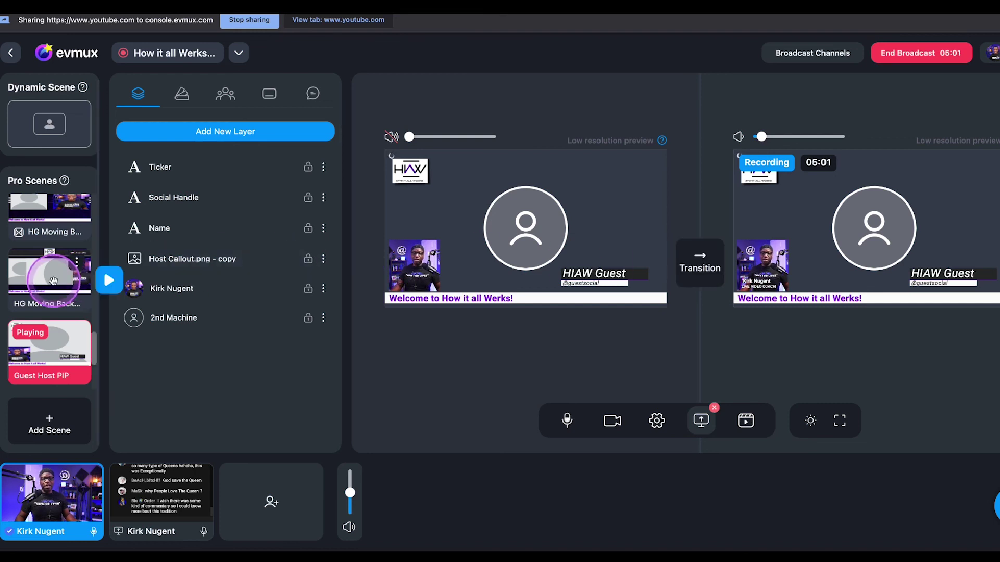
{"action": "scroll", "coordinate": [79, 282], "scroll_direction": "down", "scroll_amount": 3}
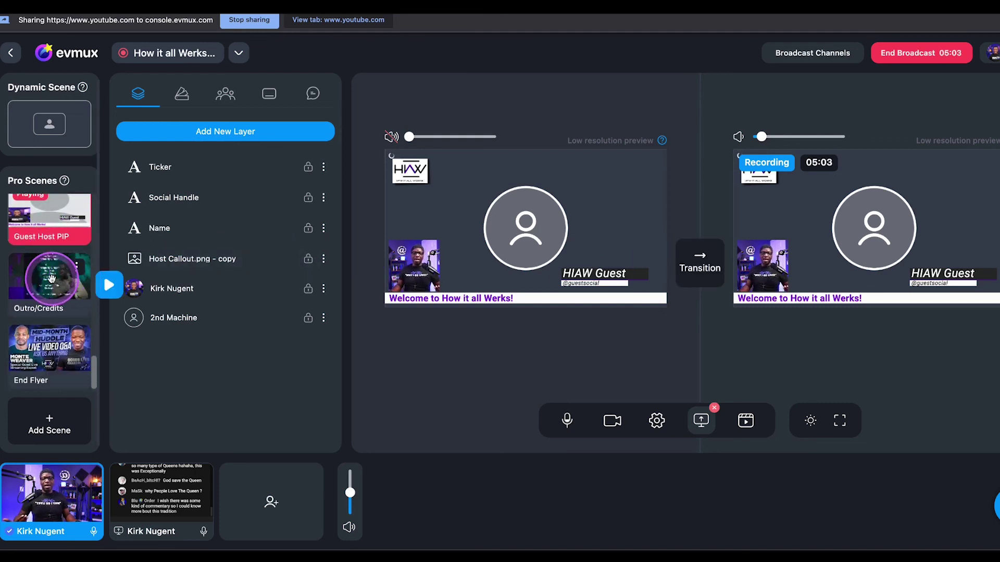
Put the Outro/Credits video on air and load End Flyer into preview
{"action": "left_click", "coordinate": [51, 277]}
{"action": "left_click", "coordinate": [682, 266]}
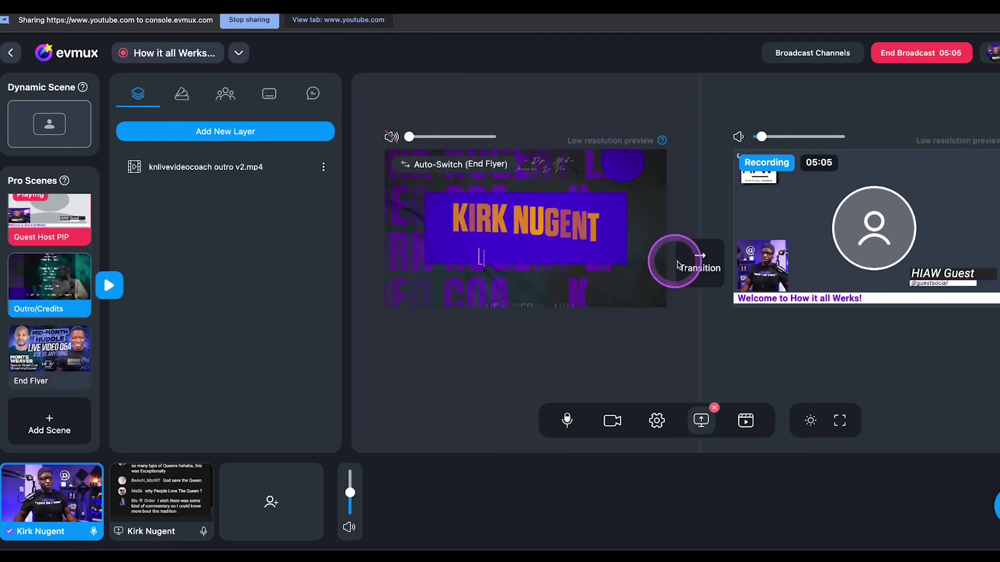
{"action": "left_click", "coordinate": [43, 352]}
{"action": "left_click", "coordinate": [686, 265]}
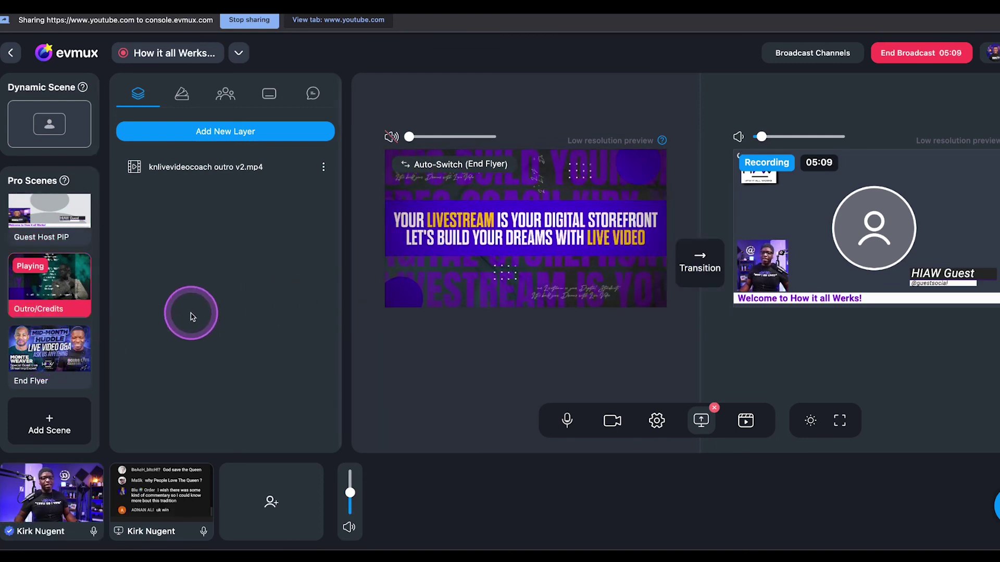
{"action": "left_click", "coordinate": [38, 356]}
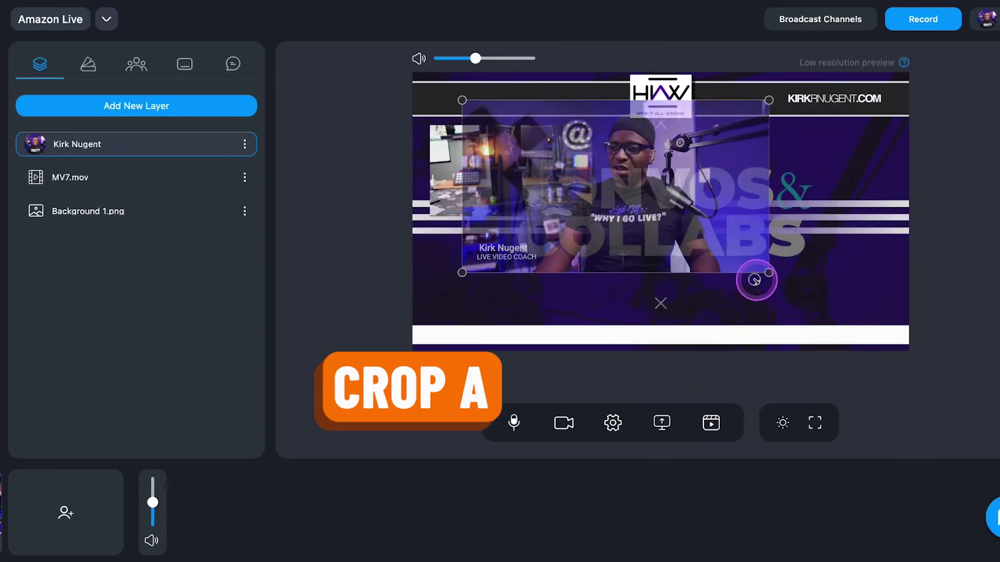
Crop and reposition the host camera tile, then lock the guest speaker and screen-share layers
{"action": "left_click_drag", "start_coordinate": [754, 280], "coordinate": [658, 224]}
{"action": "left_click_drag", "start_coordinate": [587, 179], "coordinate": [556, 284]}
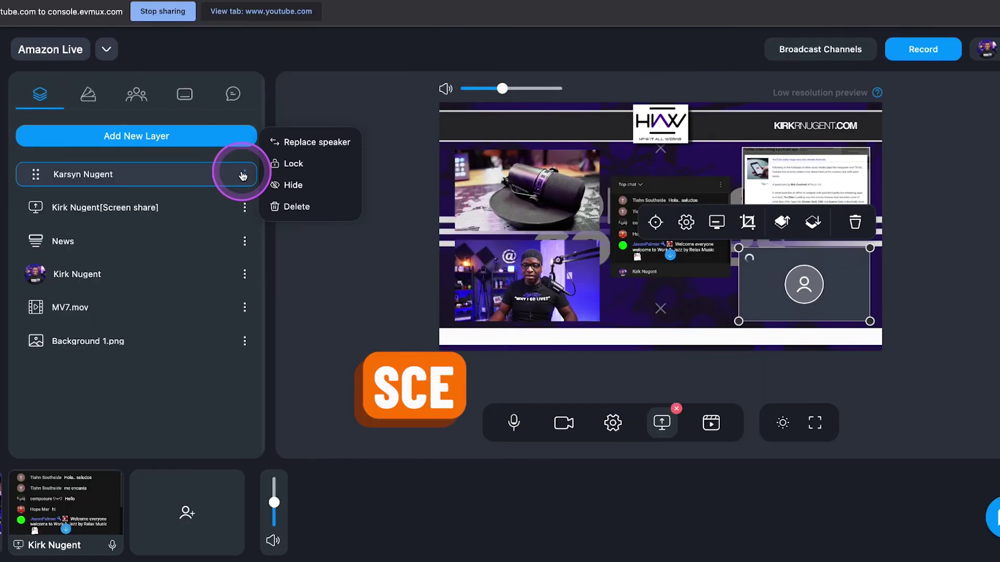
{"action": "left_click", "coordinate": [269, 165]}
{"action": "left_click", "coordinate": [244, 208]}
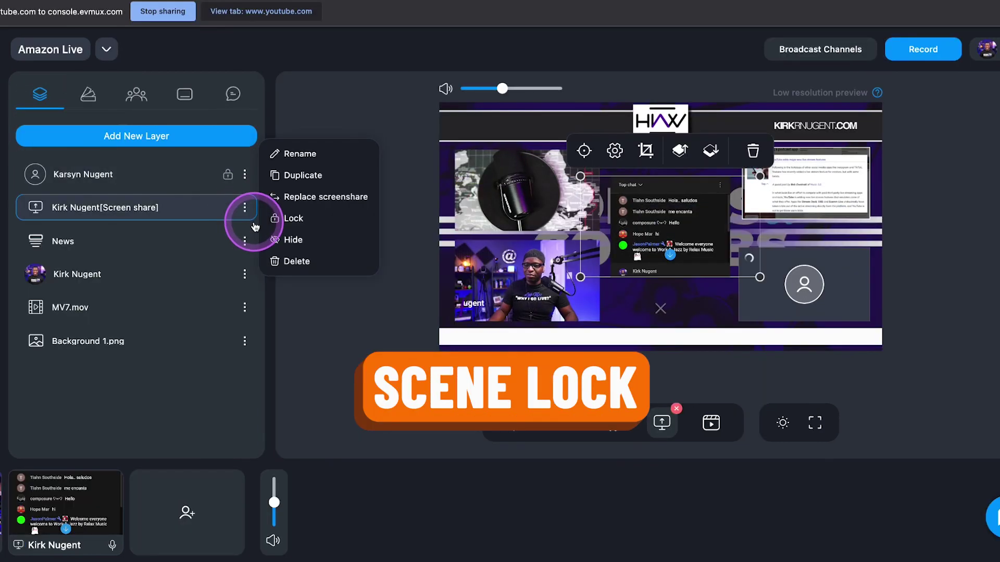
{"action": "left_click", "coordinate": [292, 218]}
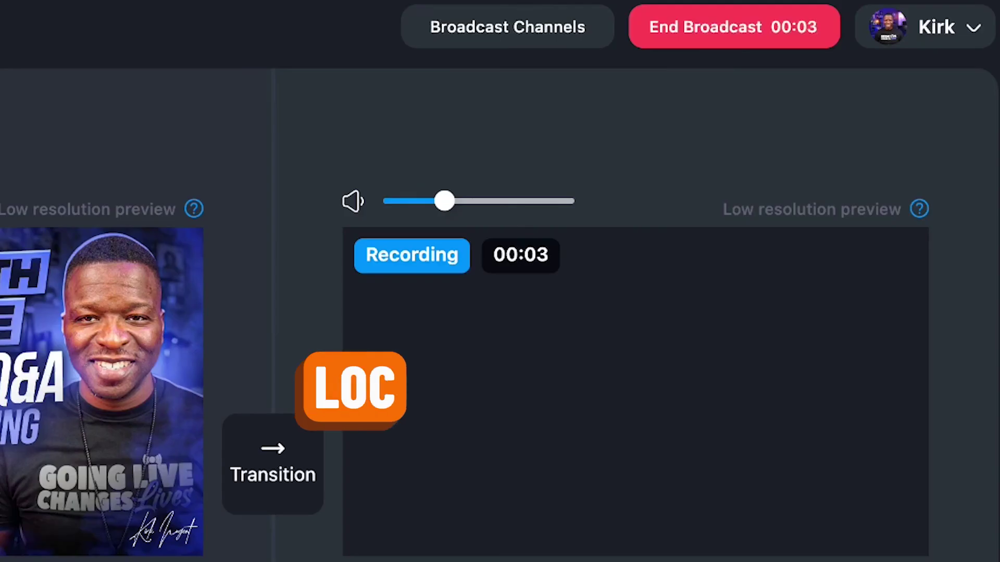